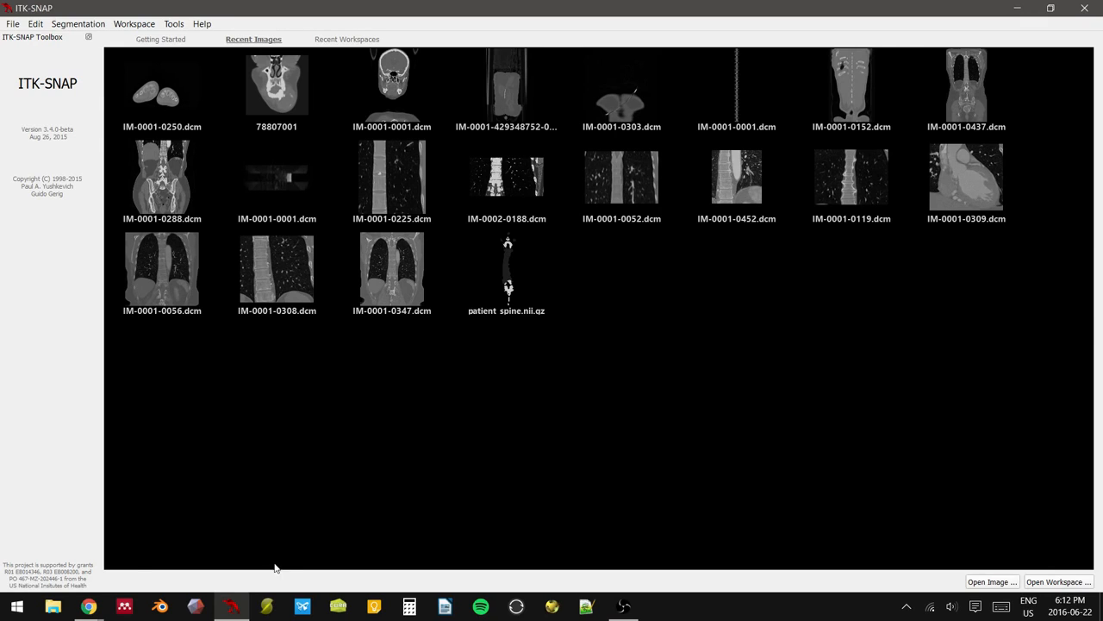
- Switch to Chrome and look through the OsiriX DICOM sample image sets, checking their modalities, file sizes and descriptions
{"action": "mouse_move", "coordinate": [90, 606]}
{"action": "left_click", "coordinate": [184, 552]}
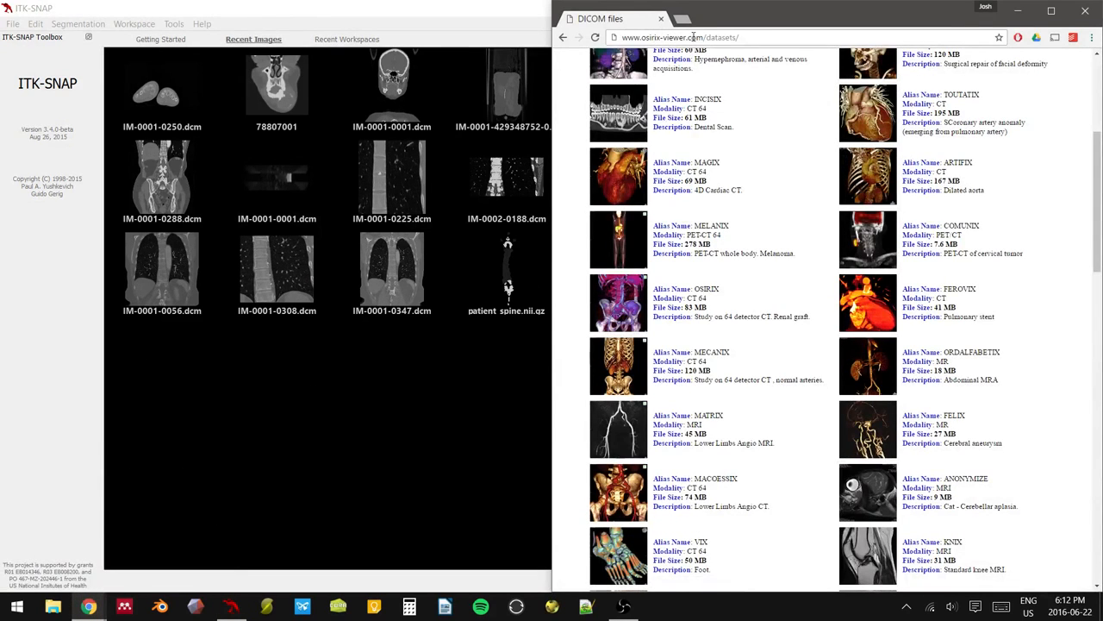
{"action": "scroll", "coordinate": [788, 103], "scroll_direction": "up", "scroll_amount": 4}
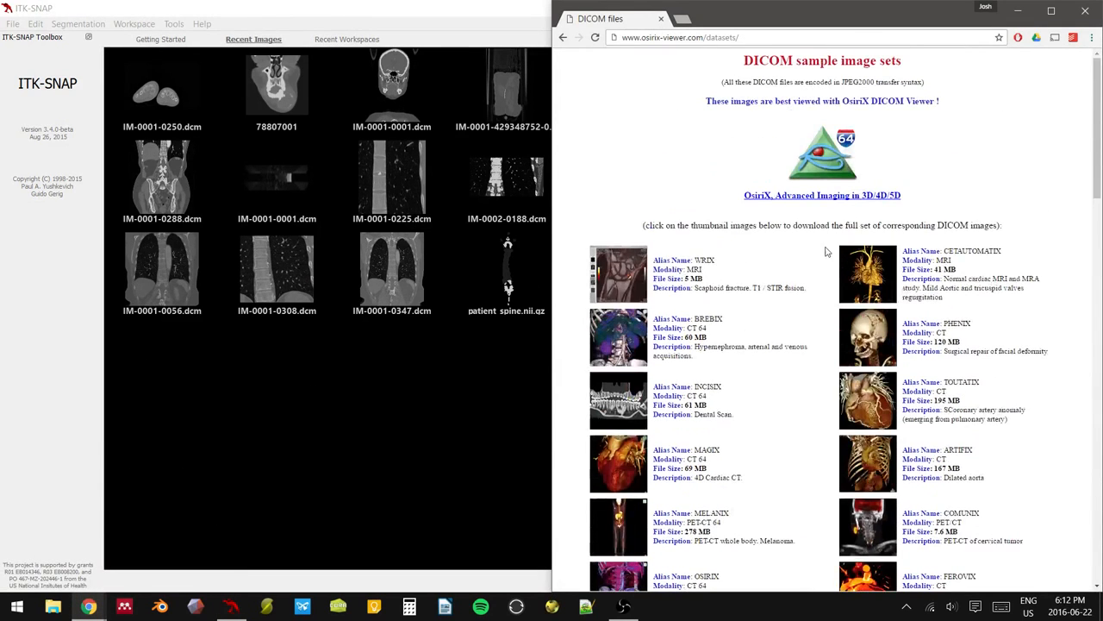
{"action": "scroll", "coordinate": [827, 242], "scroll_direction": "down", "scroll_amount": 4}
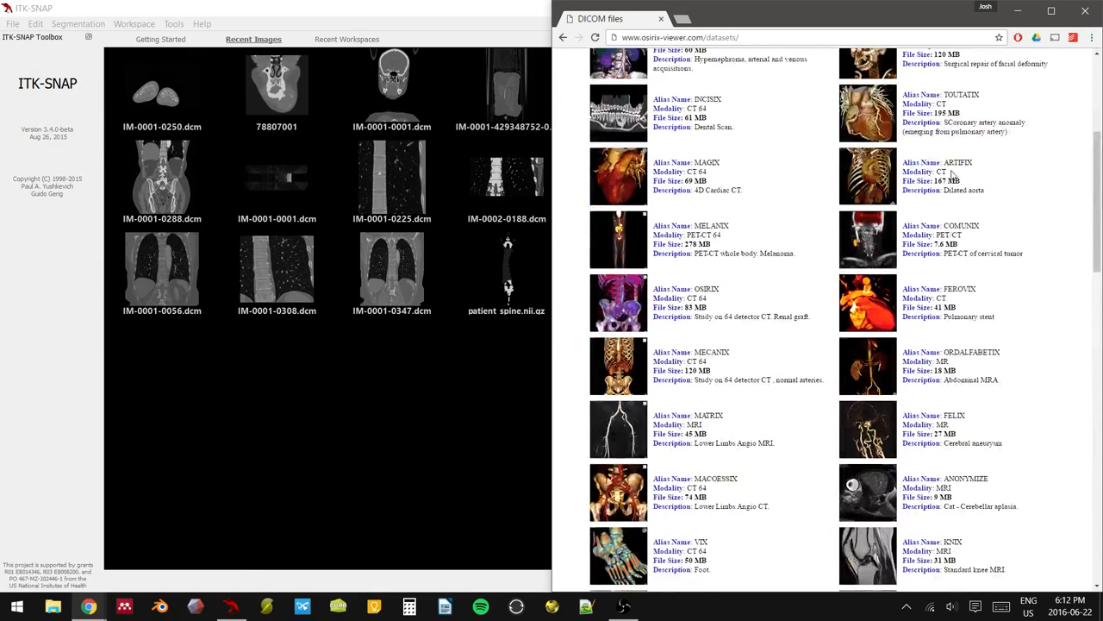
{"action": "left_click_drag", "start_coordinate": [949, 171], "coordinate": [903, 171]}
{"action": "scroll", "coordinate": [860, 189], "scroll_direction": "up", "scroll_amount": 3}
{"action": "scroll", "coordinate": [859, 189], "scroll_direction": "down", "scroll_amount": 3}
{"action": "left_click_drag", "start_coordinate": [726, 183], "coordinate": [654, 181]}
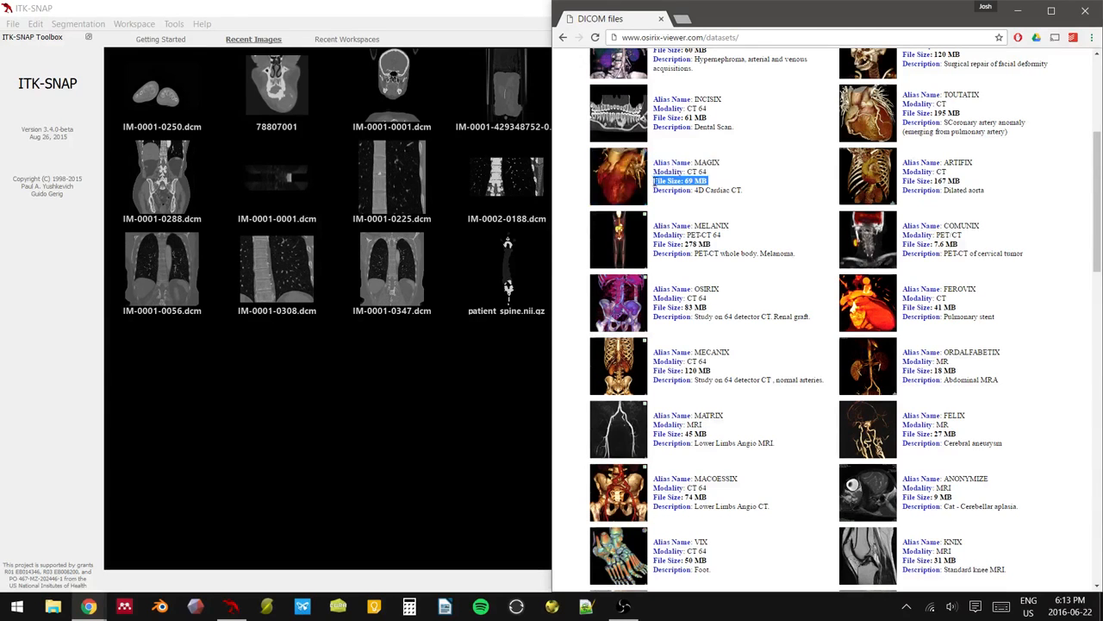
{"action": "left_click", "coordinate": [708, 181]}
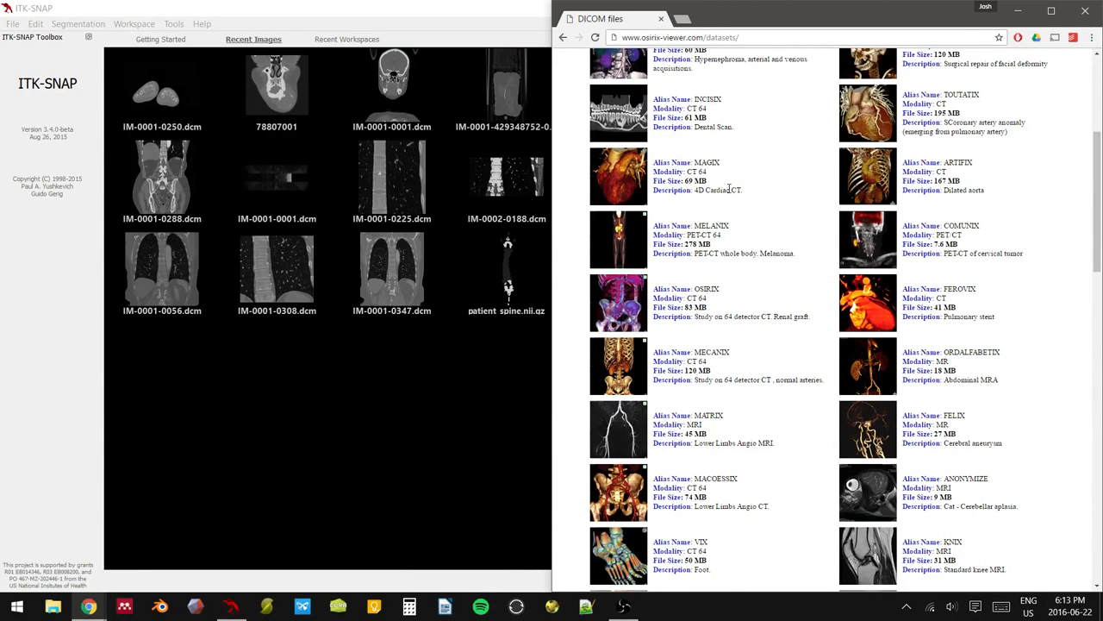
{"action": "scroll", "coordinate": [730, 188], "scroll_direction": "down", "scroll_amount": 3}
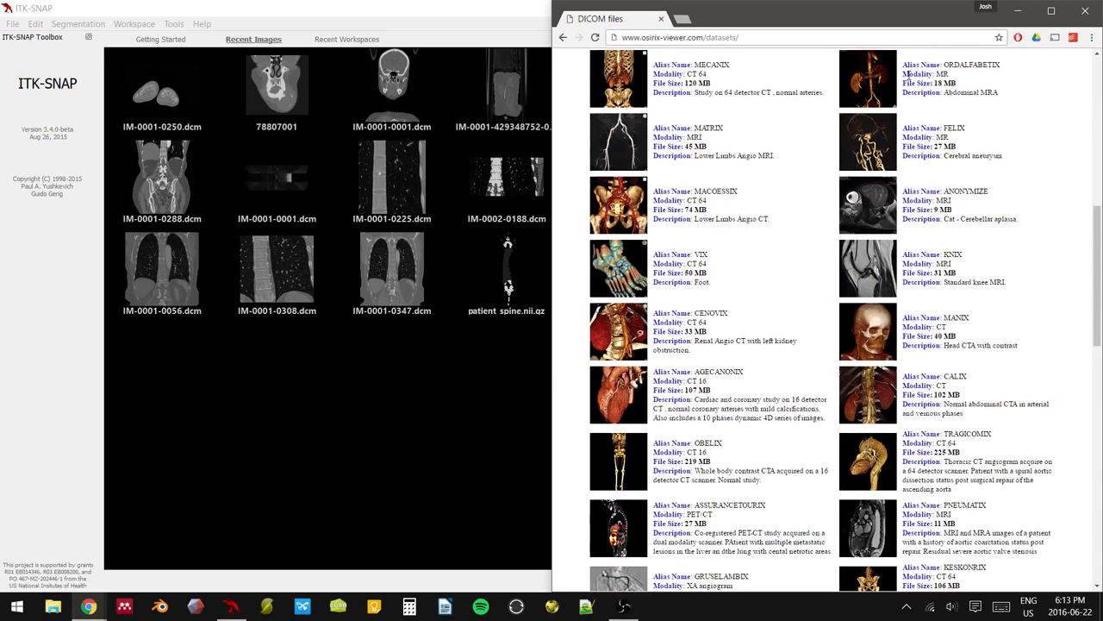
- Switch back to ITK-SNAP, open the recent head CT image IM-0001-0001.dcm and maximise the window
{"action": "left_click", "coordinate": [1018, 10]}
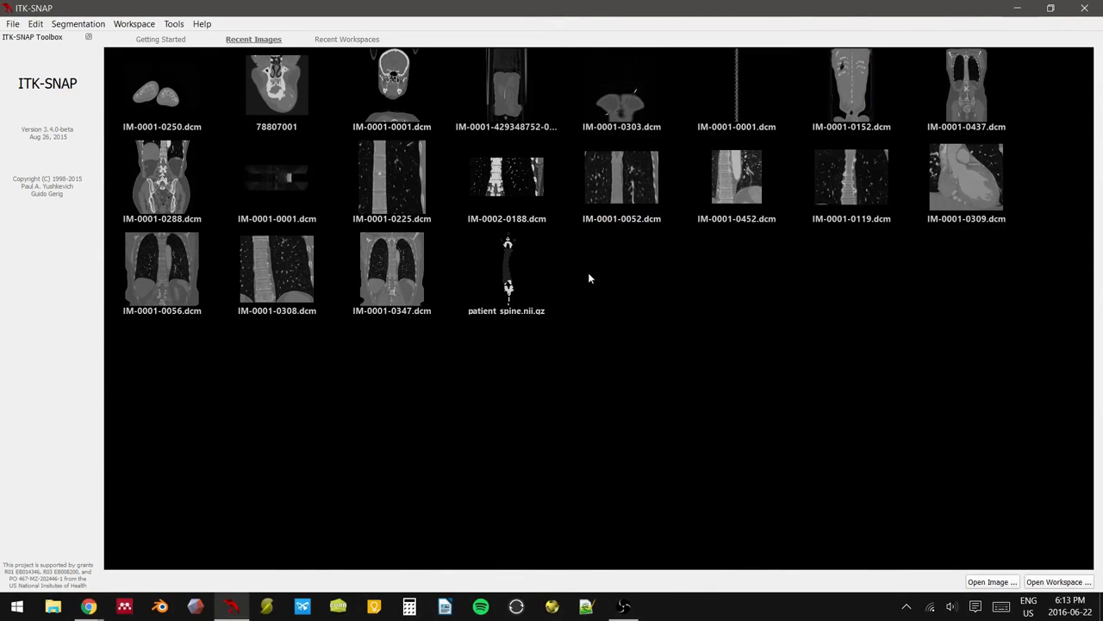
{"action": "left_click", "coordinate": [402, 82]}
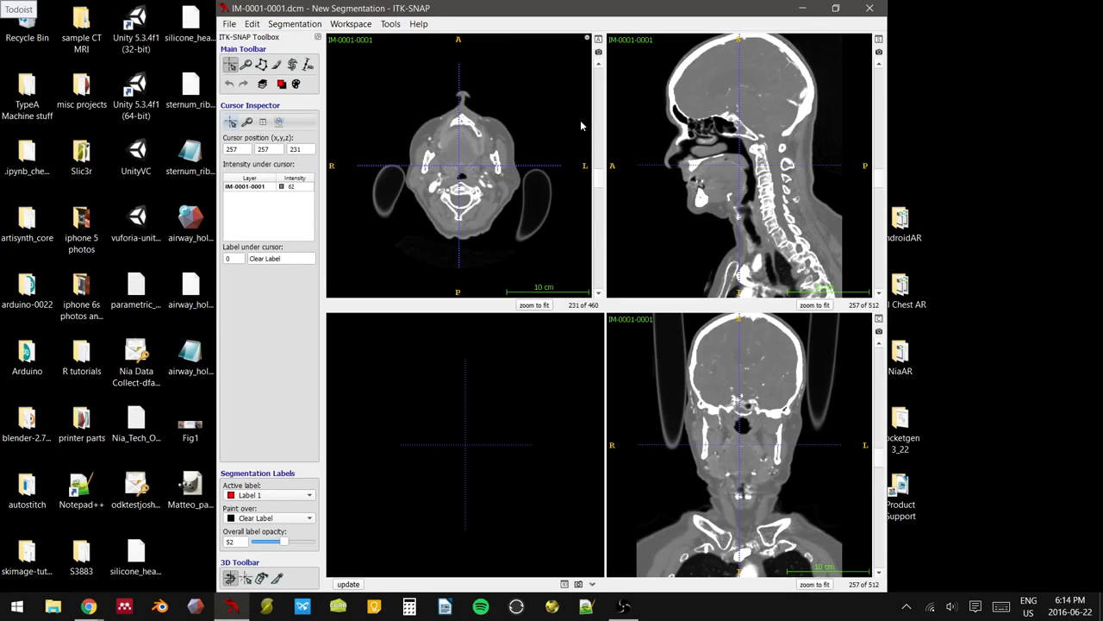
{"action": "left_click", "coordinate": [838, 9]}
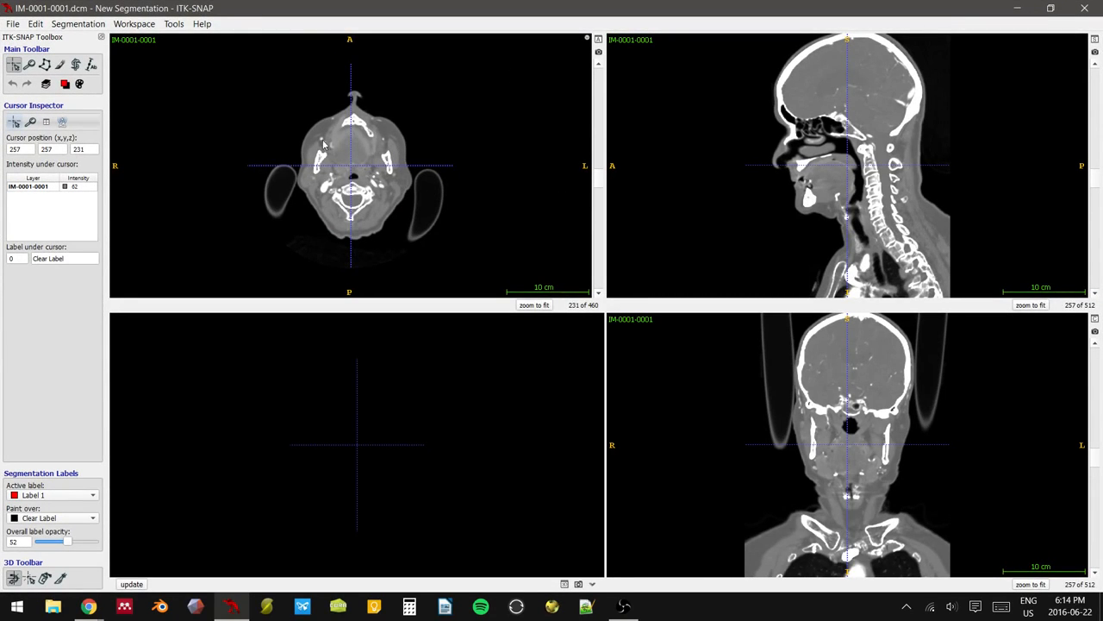
- Examine the head CT around the airway by moving the cursor and stepping through neighbouring slices
{"action": "left_click_drag", "start_coordinate": [332, 154], "coordinate": [339, 175]}
{"action": "scroll", "coordinate": [368, 181], "scroll_direction": "up", "scroll_amount": 2}
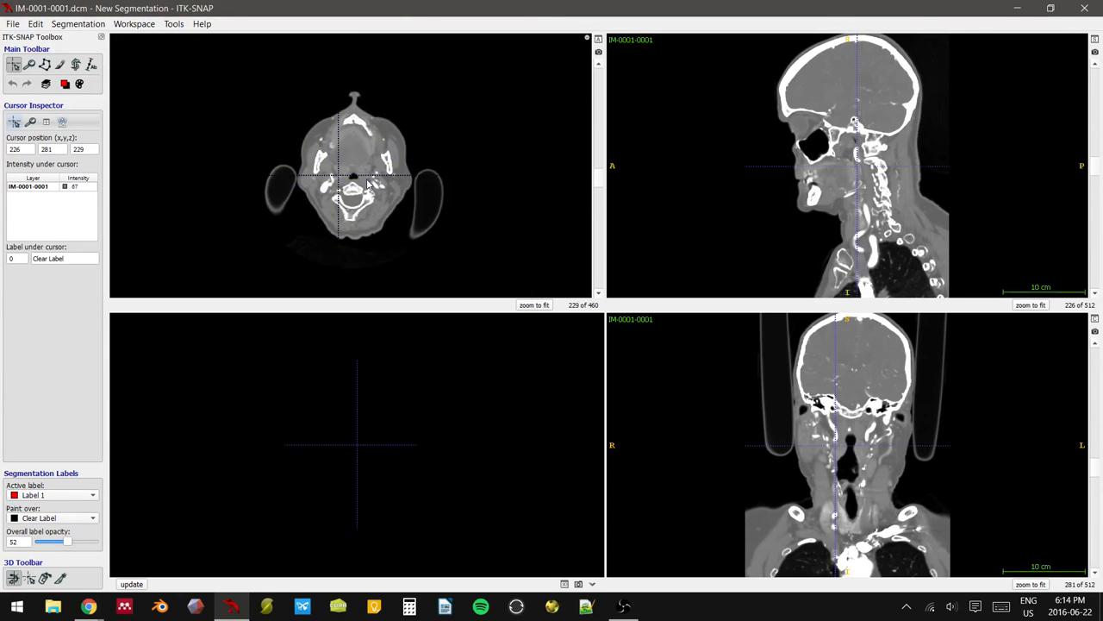
{"action": "scroll", "coordinate": [368, 181], "scroll_direction": "up", "scroll_amount": 13}
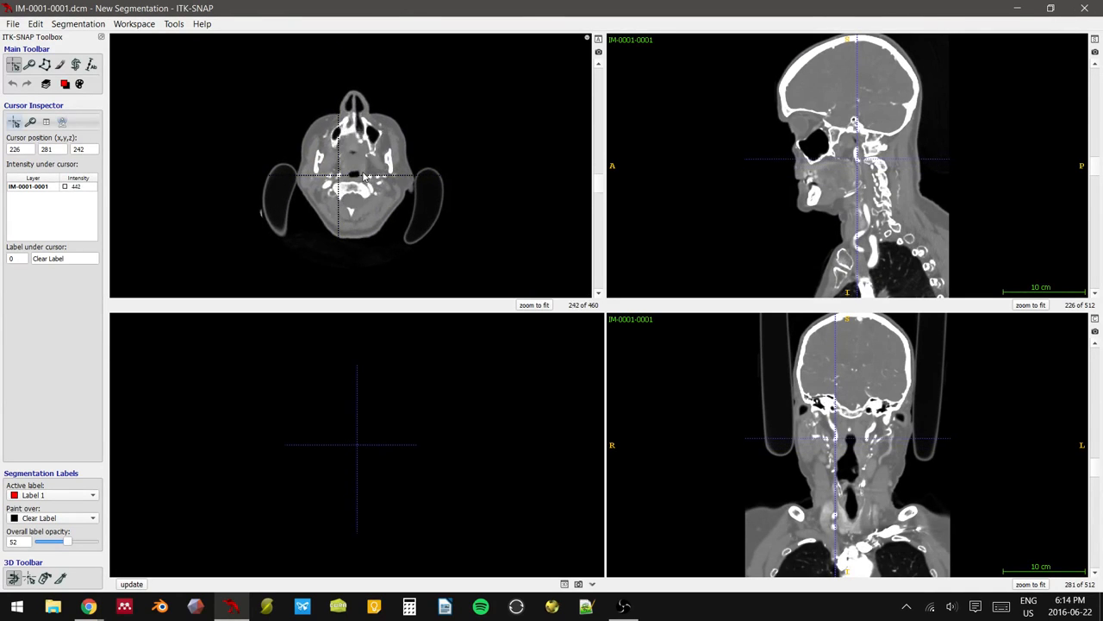
{"action": "scroll", "coordinate": [364, 177], "scroll_direction": "down", "scroll_amount": 4}
{"action": "scroll", "coordinate": [732, 163], "scroll_direction": "up", "scroll_amount": 7}
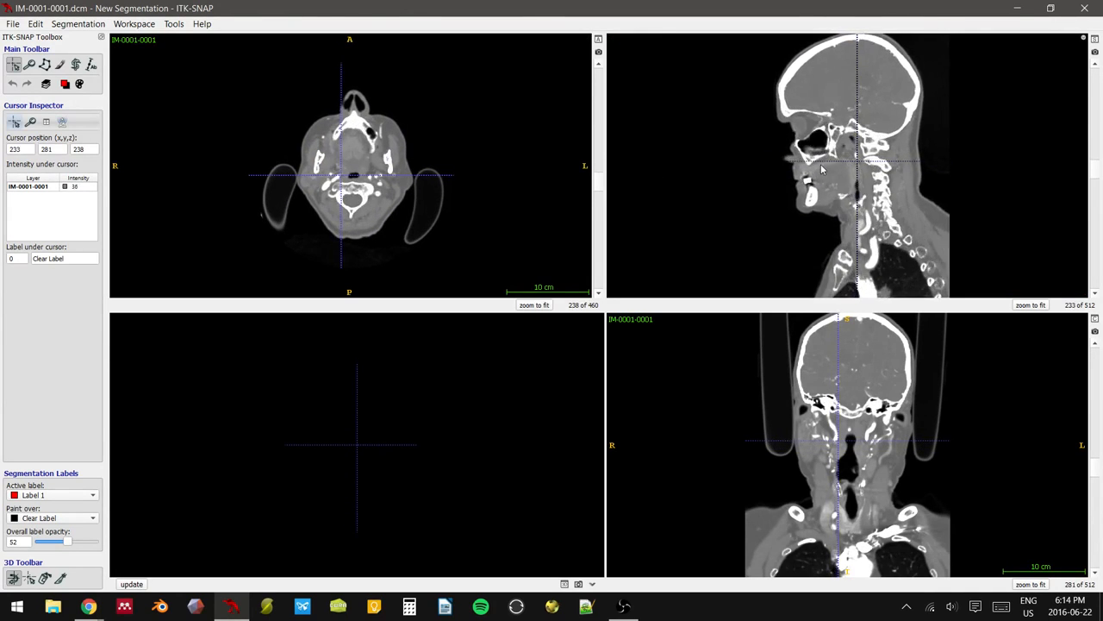
{"action": "scroll", "coordinate": [821, 169], "scroll_direction": "down", "scroll_amount": 5}
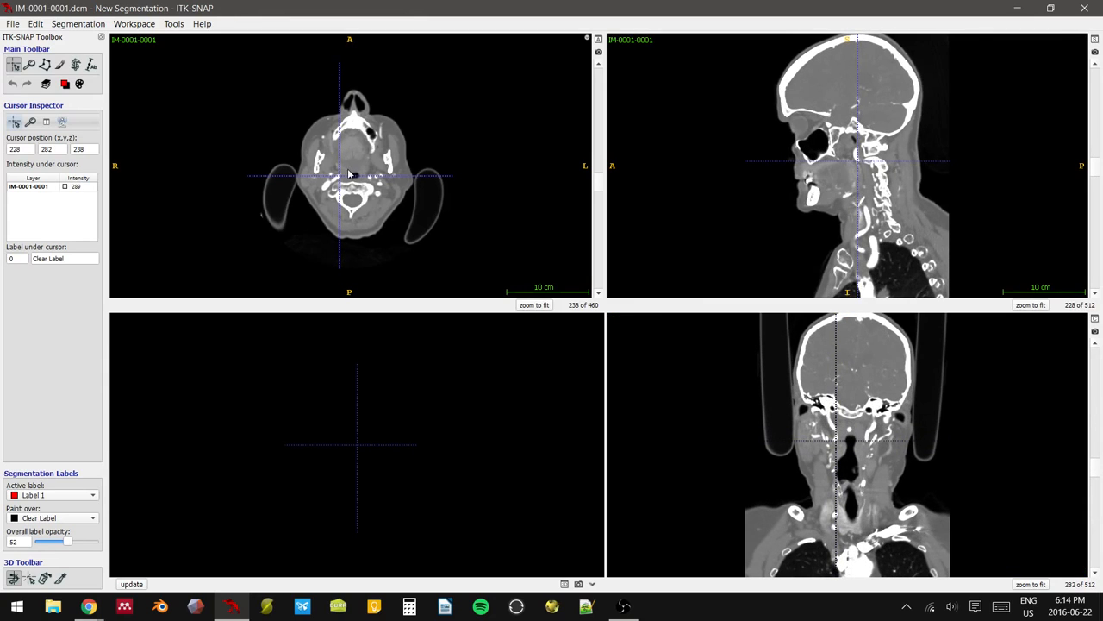
{"action": "scroll", "coordinate": [350, 175], "scroll_direction": "up", "scroll_amount": 1}
- Inspect the upper airway and surrounding bone at higher magnification in the axial, sagittal and coronal views
{"action": "mouse_move", "coordinate": [350, 174]}
{"action": "middle_mouse_down"}
{"action": "mouse_move", "coordinate": [396, 177]}
{"action": "mouse_move", "coordinate": [328, 179]}
{"action": "mouse_move", "coordinate": [337, 169]}
{"action": "middle_mouse_up"}
{"action": "scroll", "coordinate": [337, 168], "scroll_direction": "down", "scroll_amount": 1}
{"action": "mouse_move", "coordinate": [779, 140]}
{"action": "middle_mouse_down"}
{"action": "mouse_move", "coordinate": [798, 132]}
{"action": "mouse_move", "coordinate": [765, 151]}
{"action": "middle_mouse_up"}
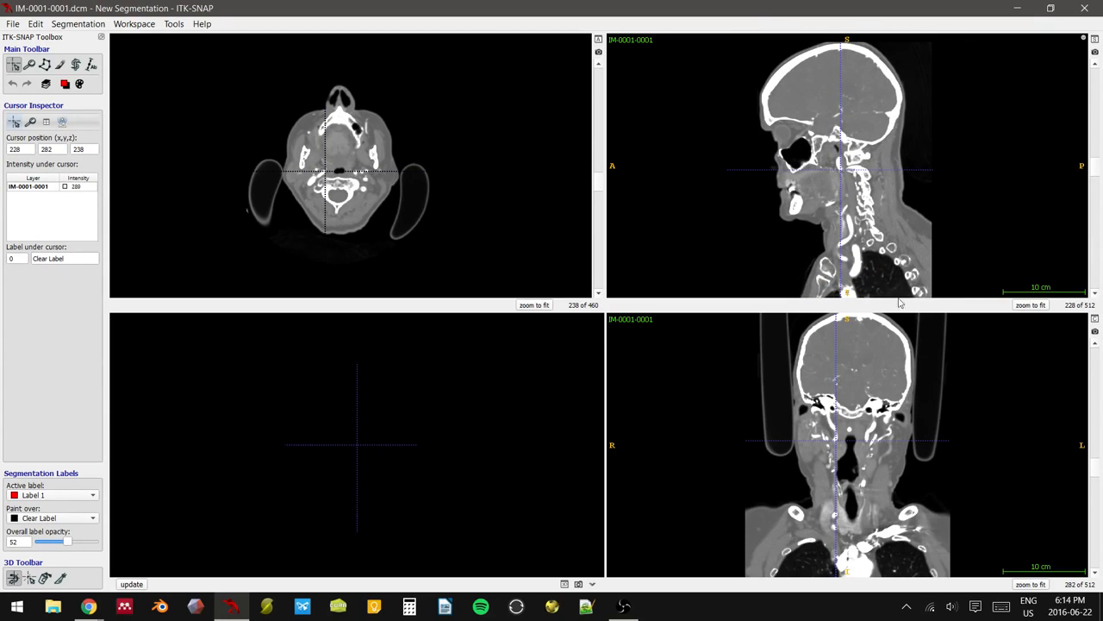
{"action": "middle_click_drag", "start_coordinate": [842, 434], "coordinate": [876, 461]}
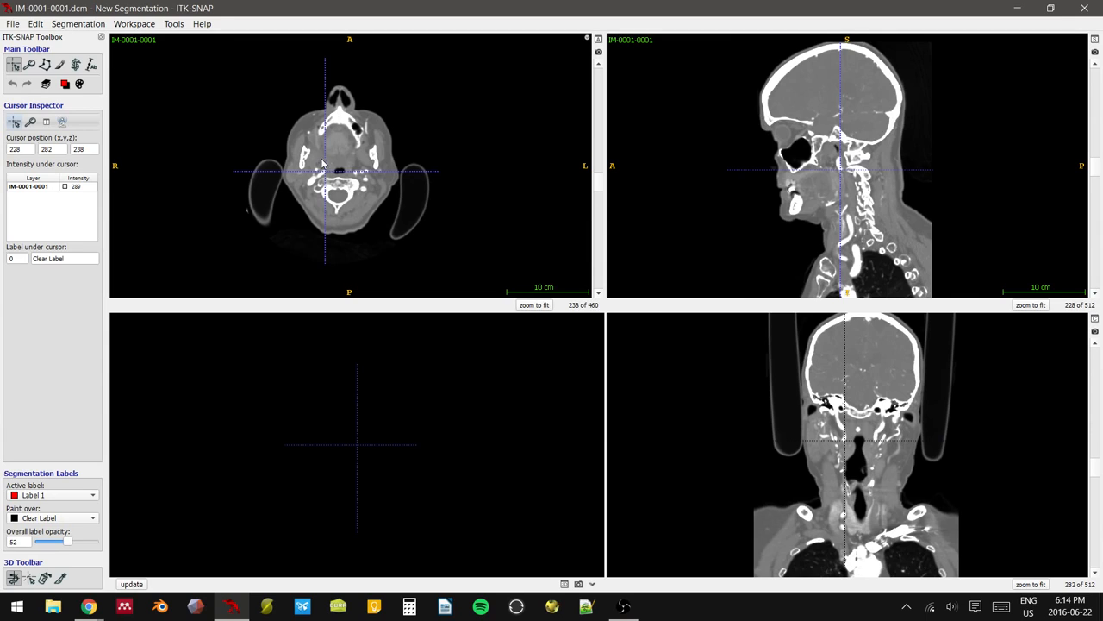
{"action": "mouse_move", "coordinate": [326, 164]}
{"action": "right_mouse_down"}
{"action": "mouse_move", "coordinate": [316, 114]}
{"action": "mouse_move", "coordinate": [325, 151]}
{"action": "right_mouse_up"}
{"action": "mouse_move", "coordinate": [326, 152]}
{"action": "middle_mouse_down"}
{"action": "mouse_move", "coordinate": [348, 194]}
{"action": "mouse_move", "coordinate": [333, 200]}
{"action": "mouse_move", "coordinate": [329, 144]}
{"action": "mouse_move", "coordinate": [417, 138]}
{"action": "mouse_move", "coordinate": [331, 131]}
{"action": "mouse_move", "coordinate": [346, 128]}
{"action": "mouse_move", "coordinate": [337, 142]}
{"action": "middle_mouse_up"}
{"action": "scroll", "coordinate": [328, 149], "scroll_direction": "up", "scroll_amount": 7}
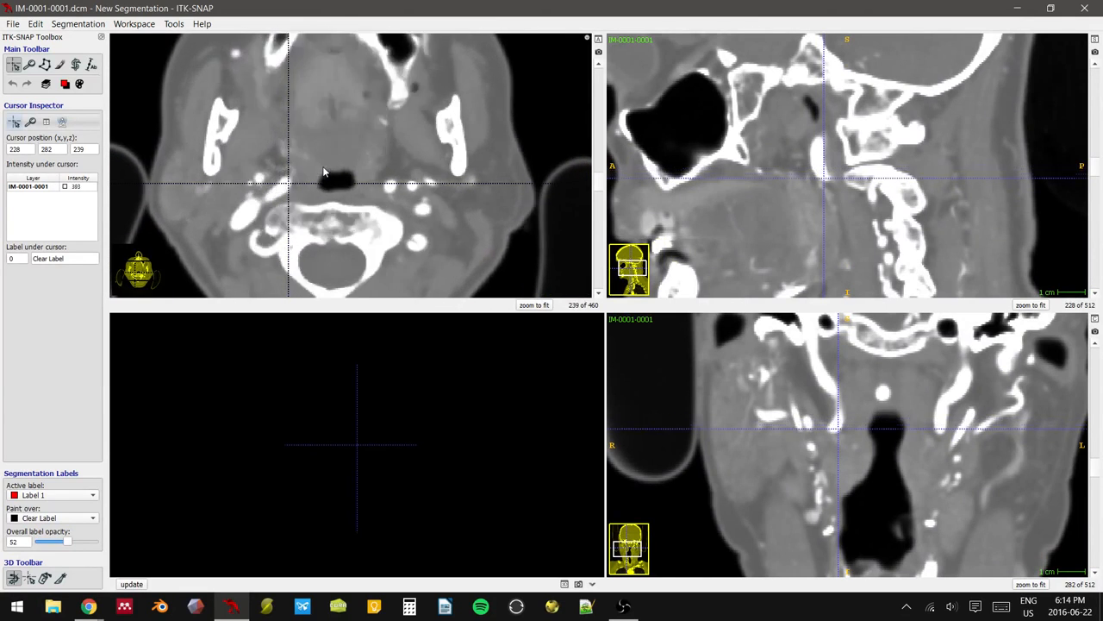
{"action": "scroll", "coordinate": [313, 148], "scroll_direction": "down", "scroll_amount": 1}
{"action": "middle_click_drag", "start_coordinate": [322, 120], "coordinate": [328, 153]}
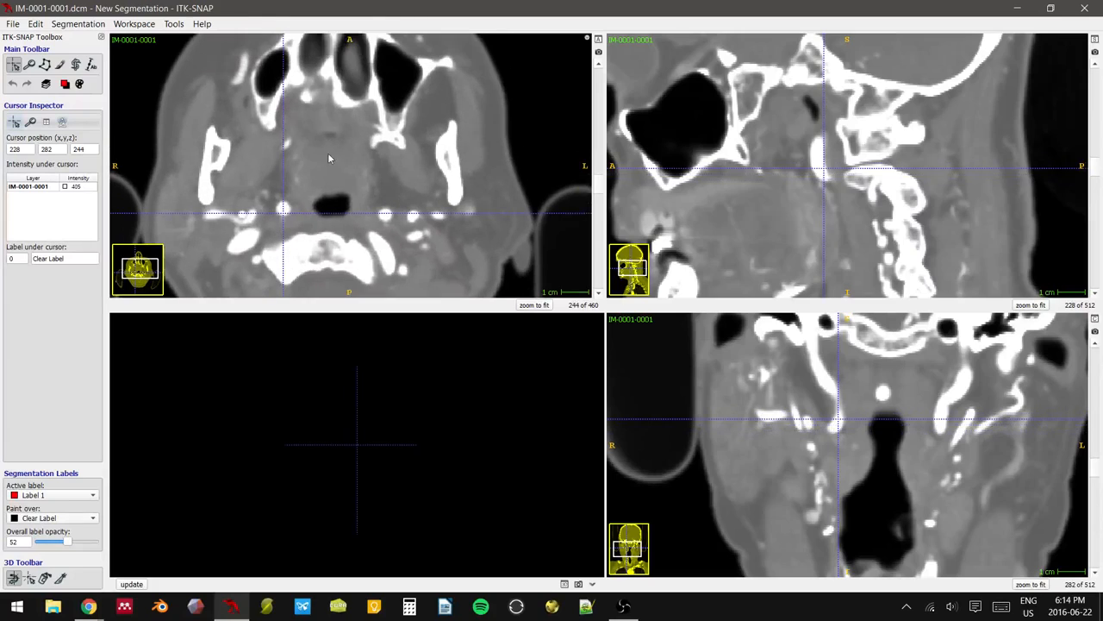
{"action": "scroll", "coordinate": [674, 139], "scroll_direction": "up", "scroll_amount": 1}
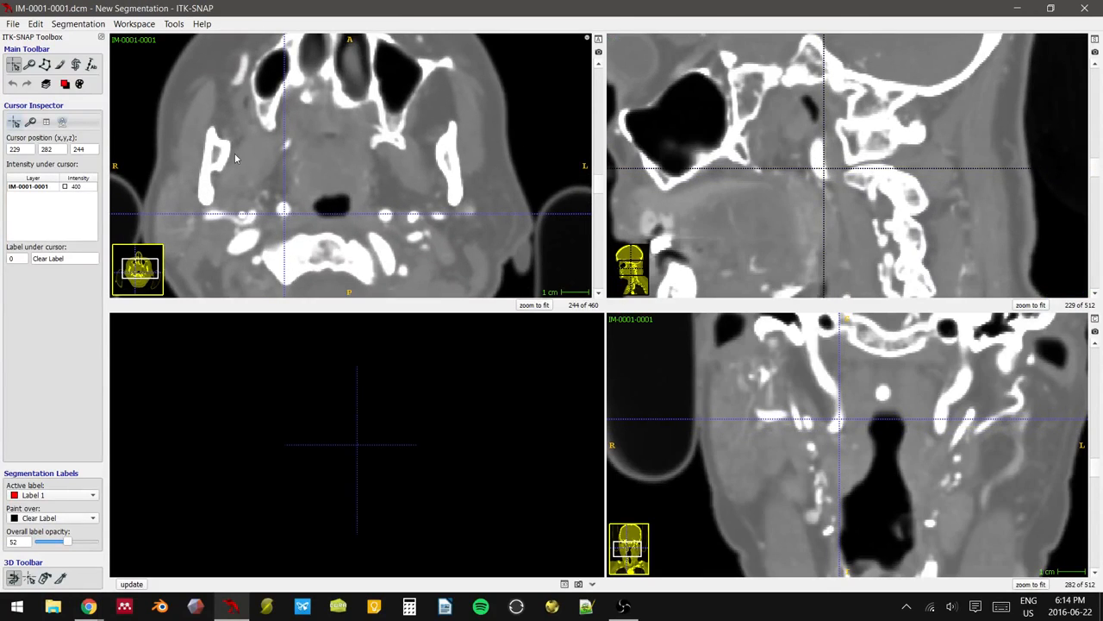
- Place the 3D cursor inside the chin portion of the lower jaw bone, at about 256, 156, 167
{"action": "left_click_drag", "start_coordinate": [233, 155], "coordinate": [339, 145]}
{"action": "right_click_drag", "start_coordinate": [359, 155], "coordinate": [373, 183]}
{"action": "middle_click_drag", "start_coordinate": [364, 175], "coordinate": [369, 159]}
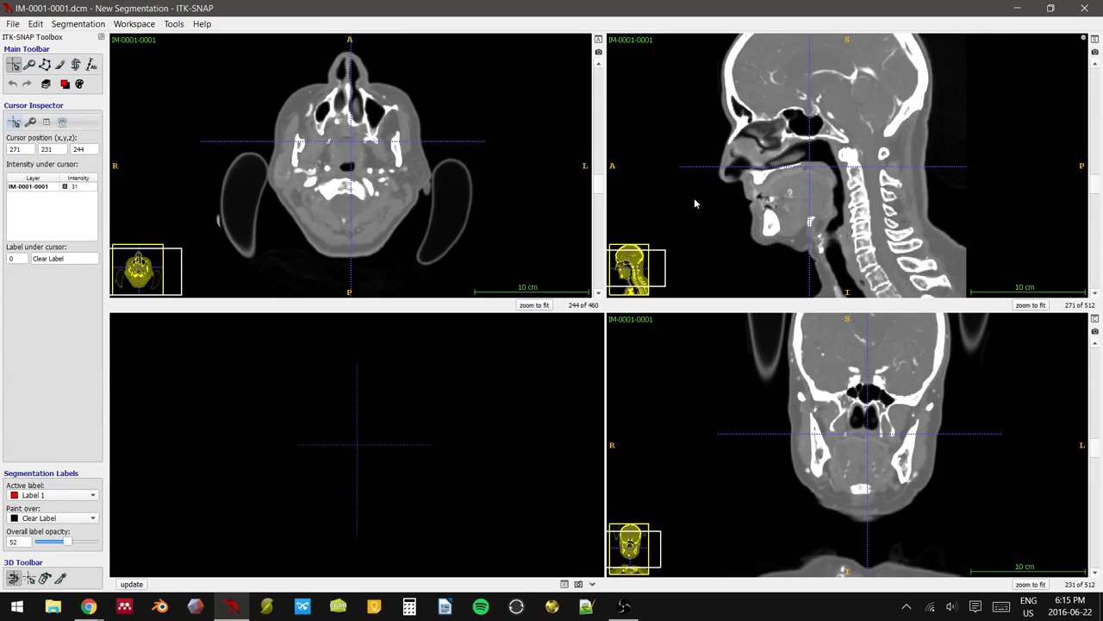
{"action": "left_click", "coordinate": [776, 230]}
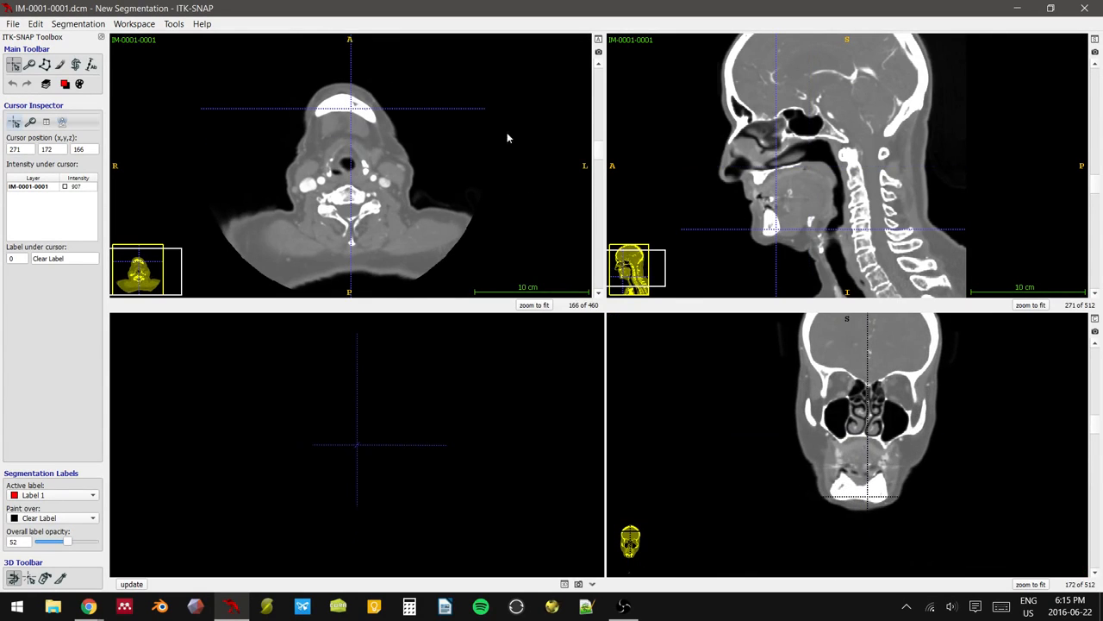
{"action": "left_click", "coordinate": [343, 102]}
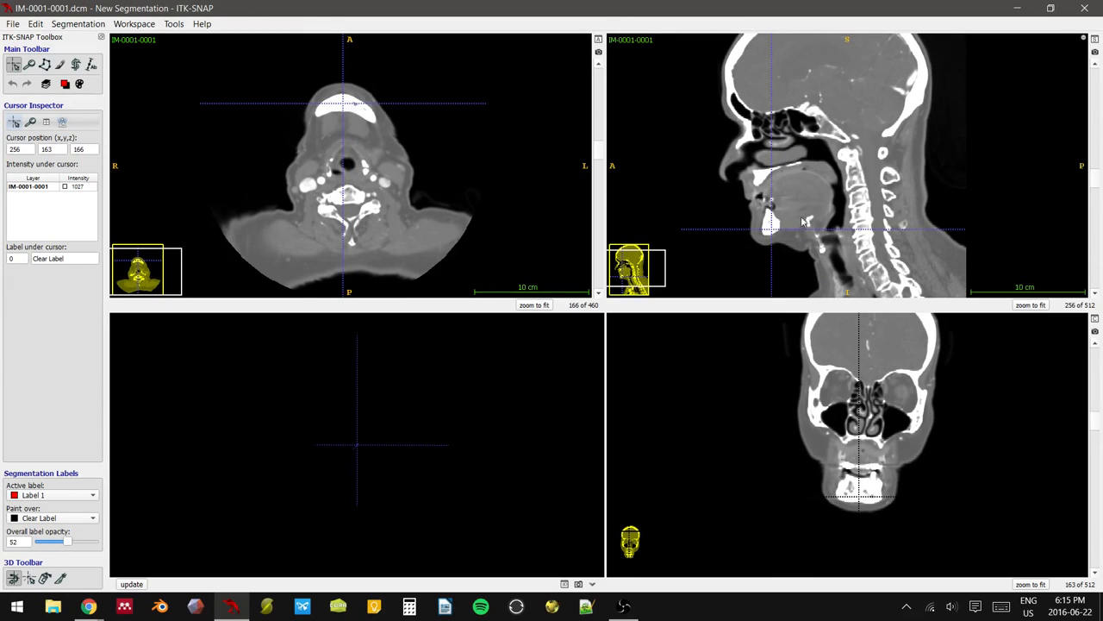
{"action": "left_click", "coordinate": [768, 228]}
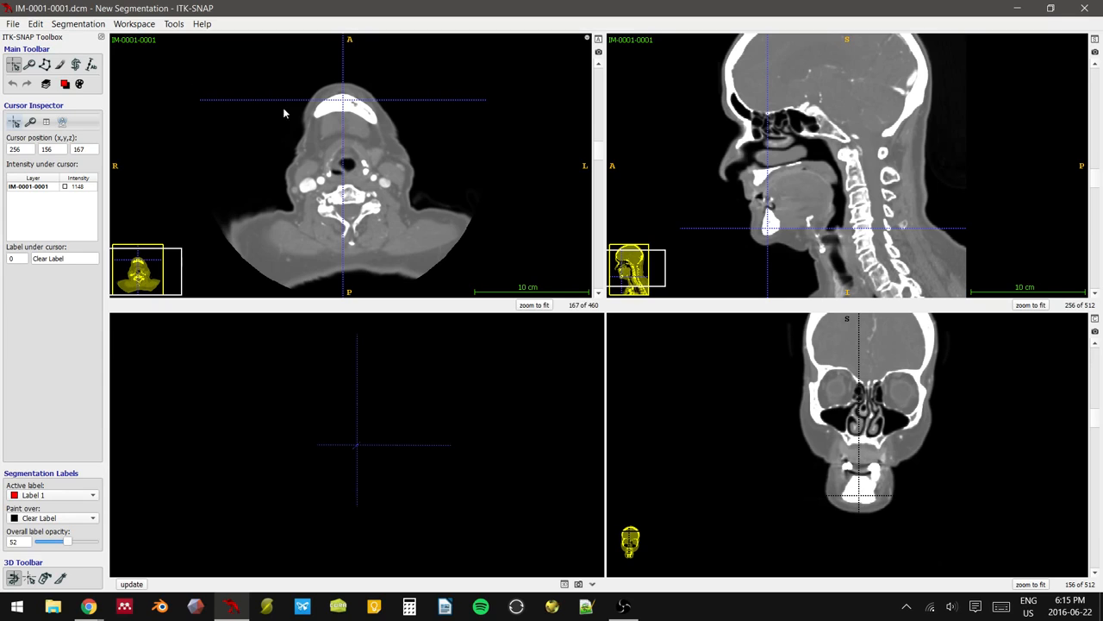
- Activate the snake ROI tool, reset the region to the full image and crop it around the chin in the axial slice
{"action": "left_click", "coordinate": [76, 66]}
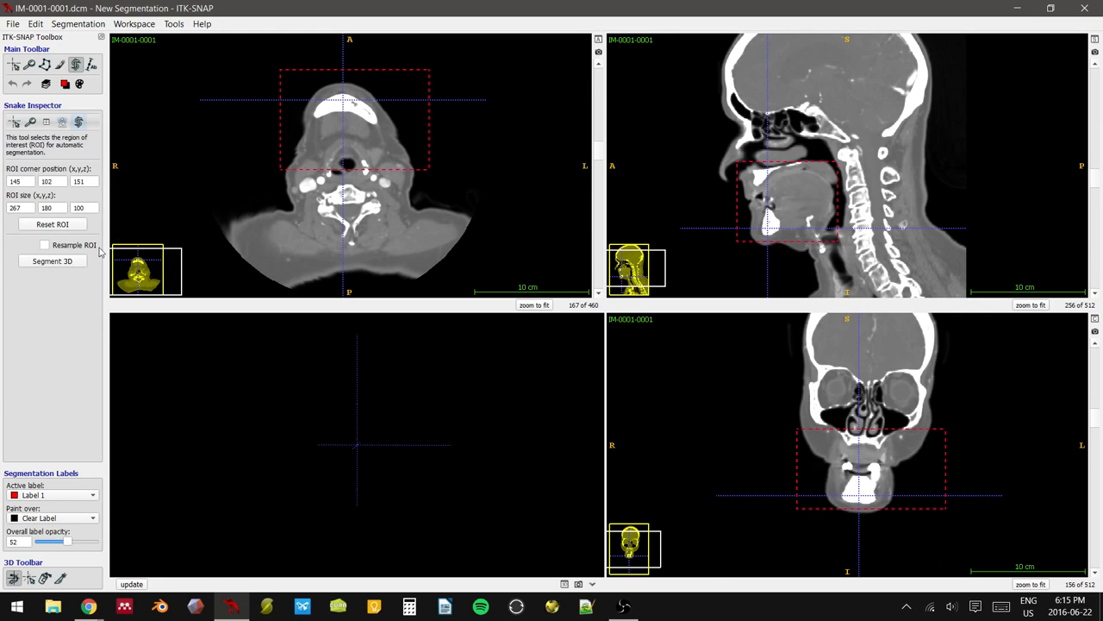
{"action": "left_click", "coordinate": [52, 224]}
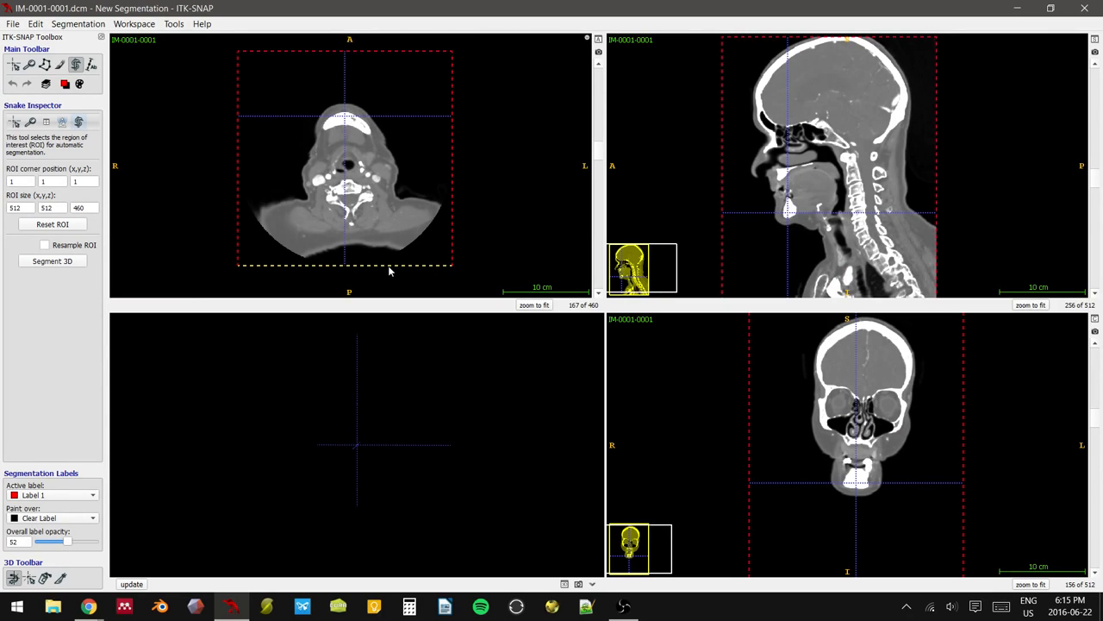
{"action": "left_click_drag", "start_coordinate": [394, 264], "coordinate": [401, 141]}
{"action": "left_click_drag", "start_coordinate": [249, 127], "coordinate": [320, 127]}
{"action": "left_click_drag", "start_coordinate": [450, 121], "coordinate": [374, 108]}
{"action": "left_click_drag", "start_coordinate": [355, 57], "coordinate": [354, 109]}
- Trim the ROI's vertical extent around the chin bone and reduce its depth, giving a size of about 130 × 70 × 59
{"action": "right_click_drag", "start_coordinate": [843, 230], "coordinate": [823, 274]}
{"action": "left_click_drag", "start_coordinate": [817, 268], "coordinate": [804, 207]}
{"action": "right_click_drag", "start_coordinate": [813, 207], "coordinate": [841, 138]}
{"action": "middle_click_drag", "start_coordinate": [853, 222], "coordinate": [865, 174]}
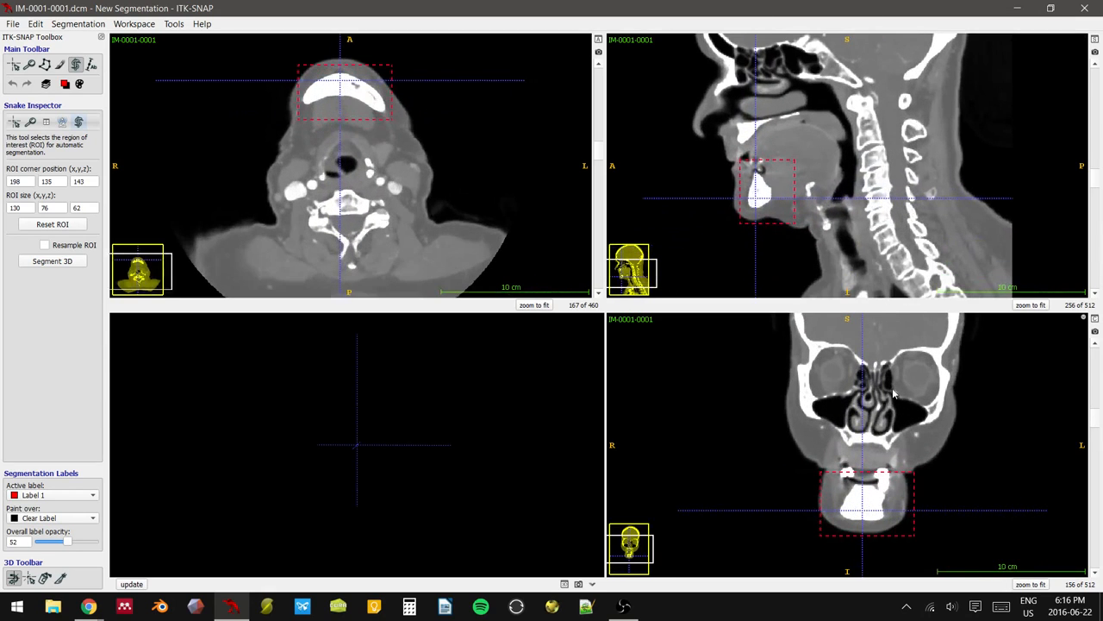
{"action": "left_click_drag", "start_coordinate": [875, 474], "coordinate": [876, 468]}
{"action": "left_click_drag", "start_coordinate": [757, 156], "coordinate": [758, 165]}
- Enlarge the ROI to enclose more of the lower jaw, with a size of about 236 × 132 × 63
{"action": "scroll", "coordinate": [375, 187], "scroll_direction": "up", "scroll_amount": 14}
{"action": "scroll", "coordinate": [375, 187], "scroll_direction": "up", "scroll_amount": 14}
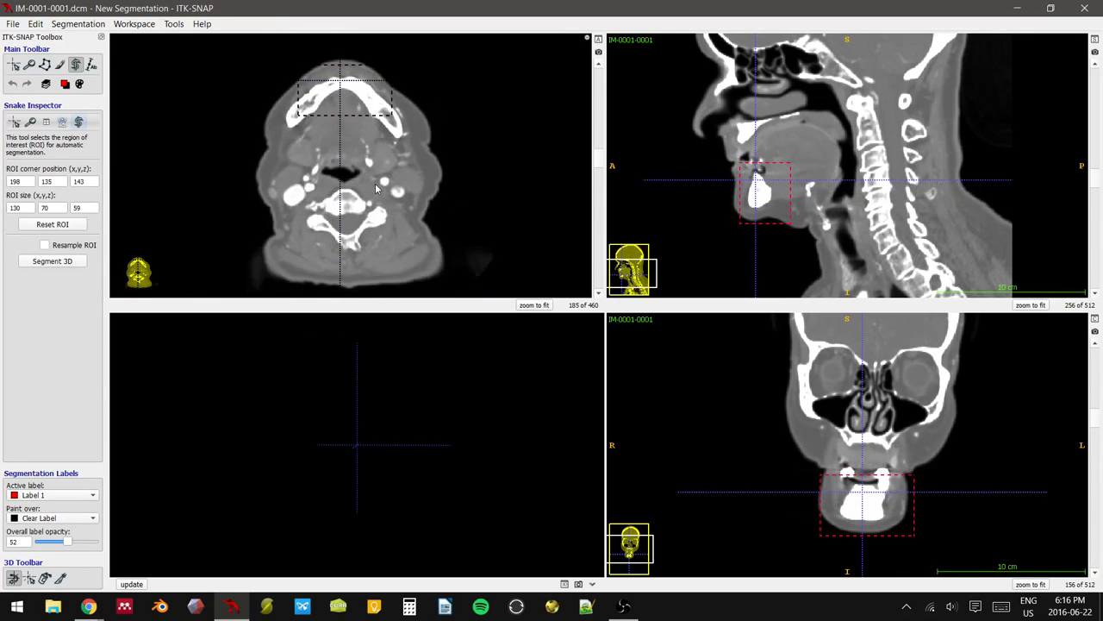
{"action": "scroll", "coordinate": [375, 188], "scroll_direction": "down", "scroll_amount": 5}
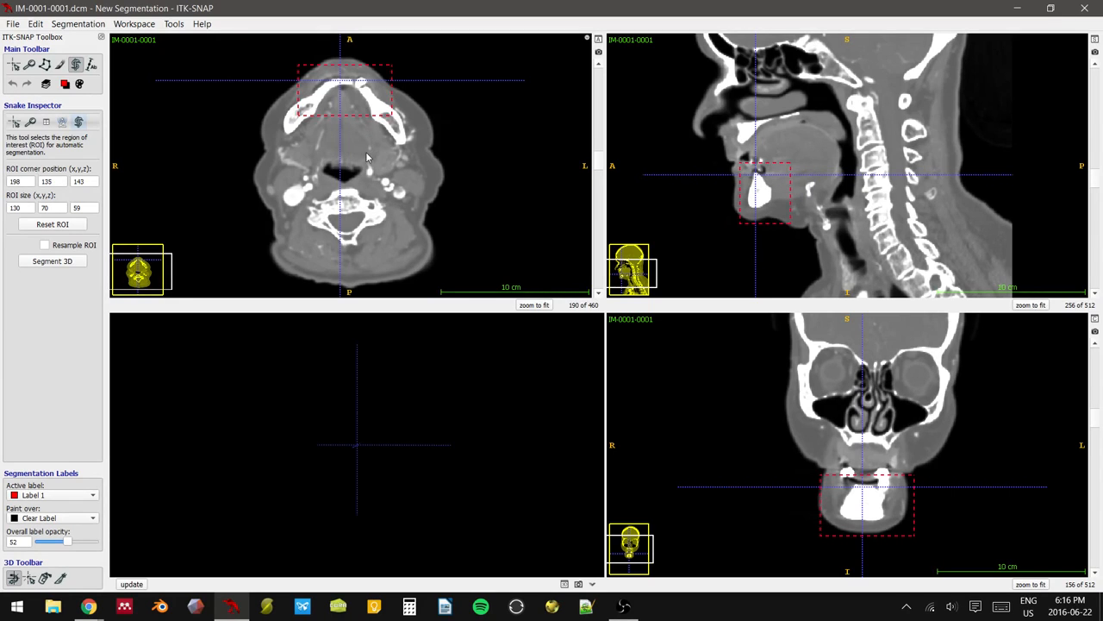
{"action": "scroll", "coordinate": [369, 164], "scroll_direction": "down", "scroll_amount": 2}
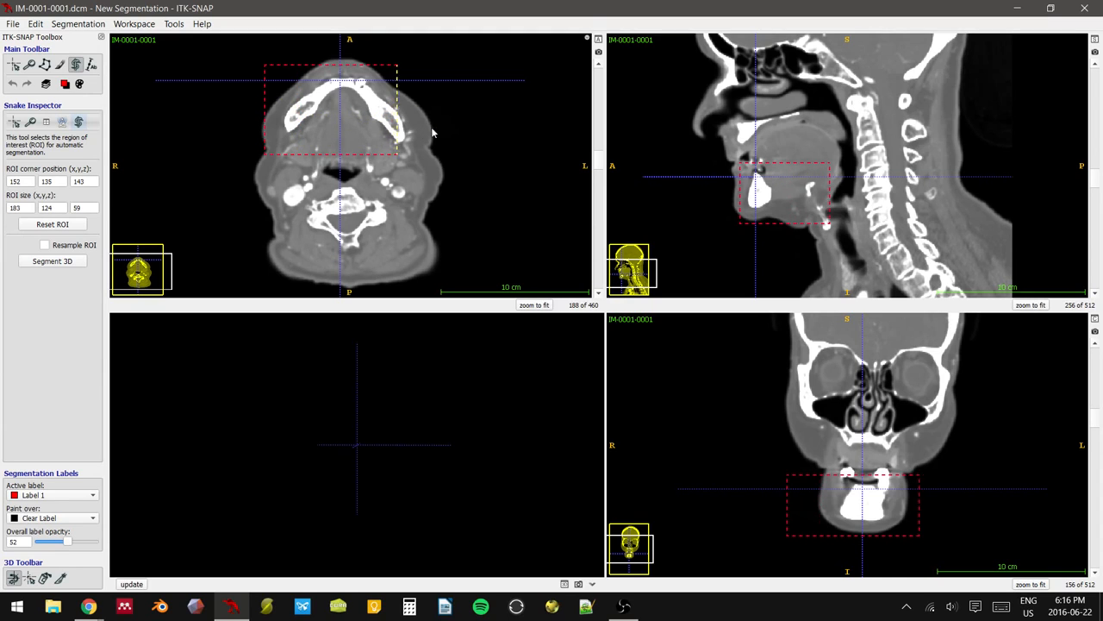
{"action": "left_click_drag", "start_coordinate": [826, 225], "coordinate": [834, 229]}
- Shrink the ROI back around the front of the chin bone, to a size of about 121 × 68 × 63
{"action": "scroll", "coordinate": [445, 219], "scroll_direction": "up", "scroll_amount": 20}
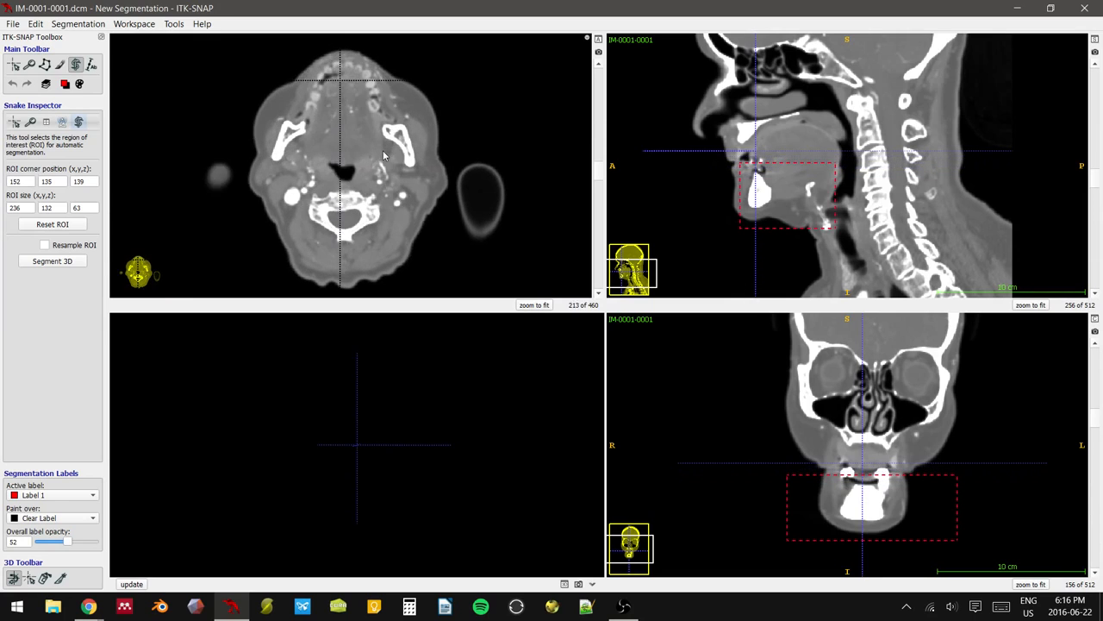
{"action": "scroll", "coordinate": [388, 160], "scroll_direction": "down", "scroll_amount": 5}
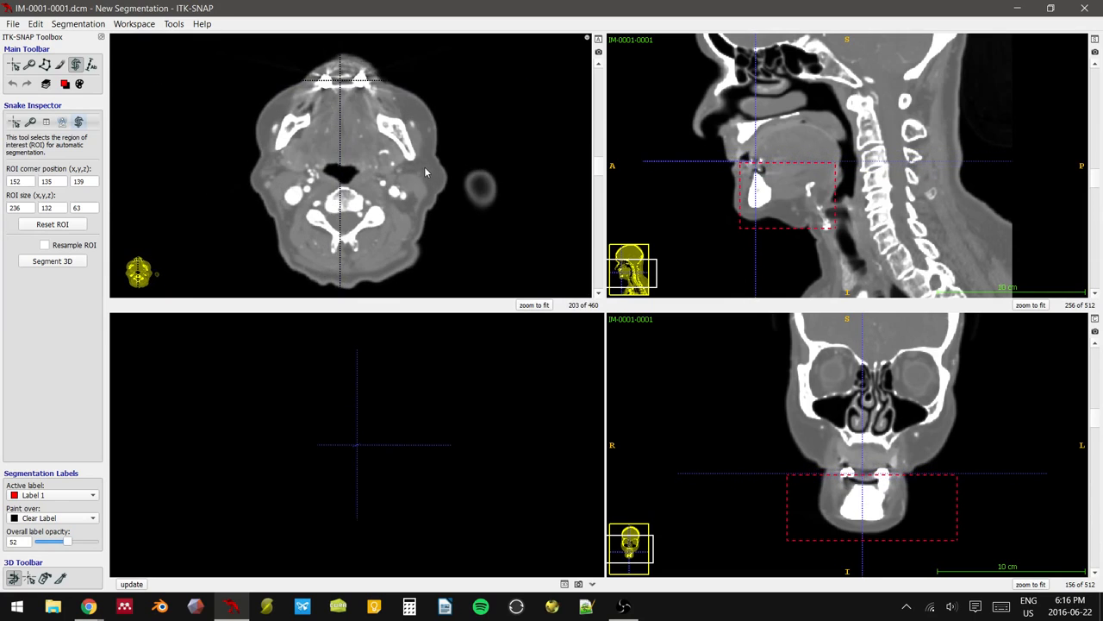
{"action": "scroll", "coordinate": [410, 177], "scroll_direction": "down", "scroll_amount": 20}
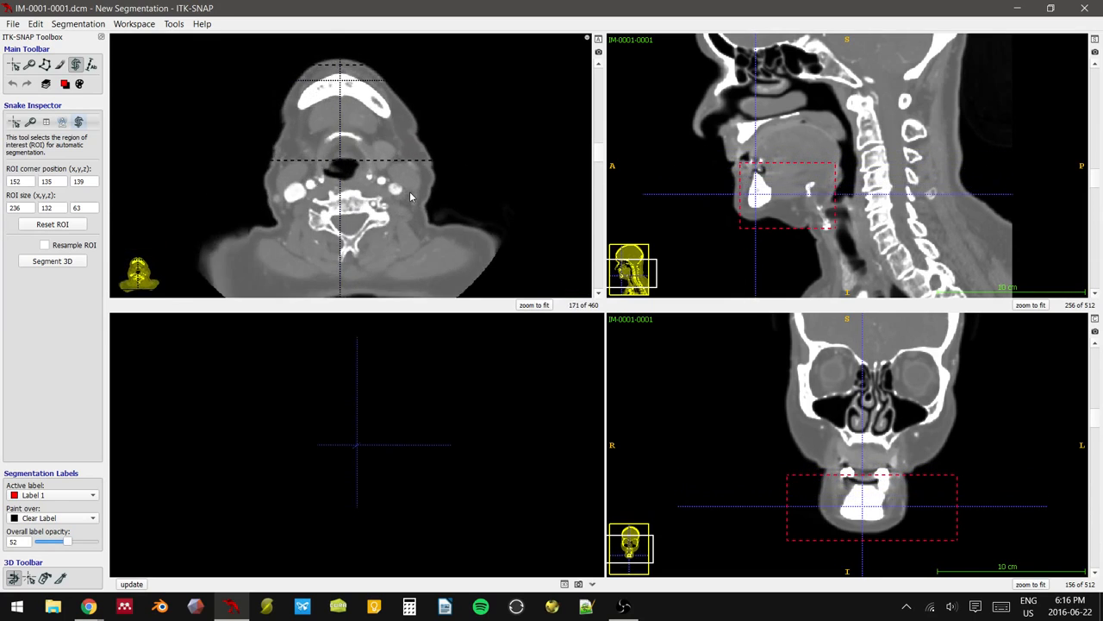
{"action": "scroll", "coordinate": [401, 172], "scroll_direction": "up", "scroll_amount": 9}
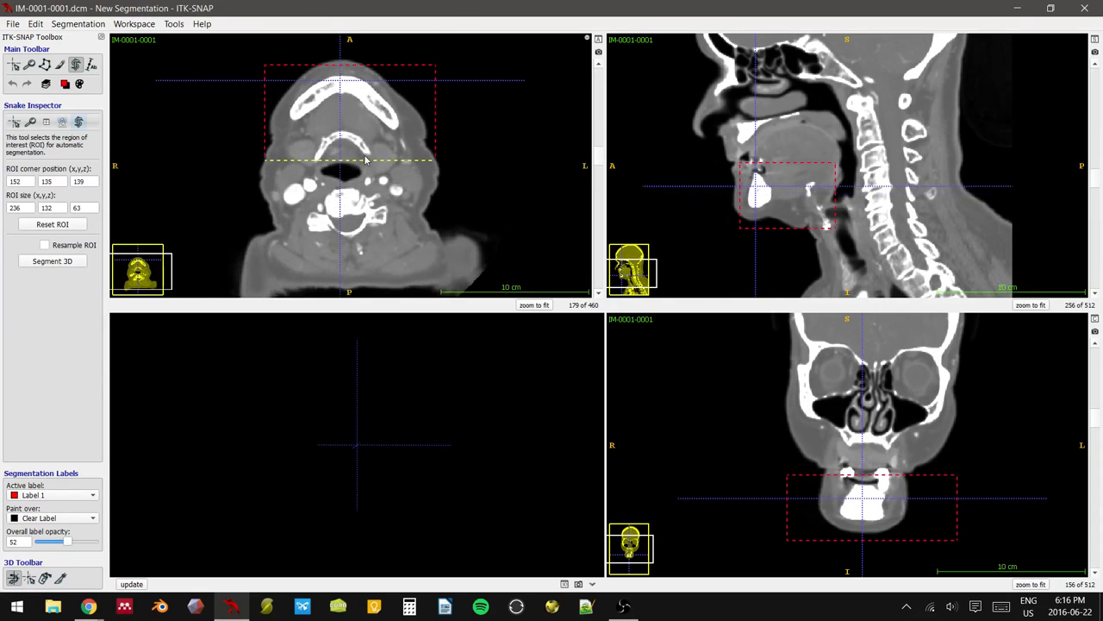
{"action": "left_click_drag", "start_coordinate": [369, 160], "coordinate": [387, 110]}
{"action": "left_click_drag", "start_coordinate": [266, 107], "coordinate": [299, 103]}
{"action": "scroll", "coordinate": [358, 147], "scroll_direction": "up", "scroll_amount": 3}
{"action": "scroll", "coordinate": [357, 147], "scroll_direction": "down", "scroll_amount": 12}
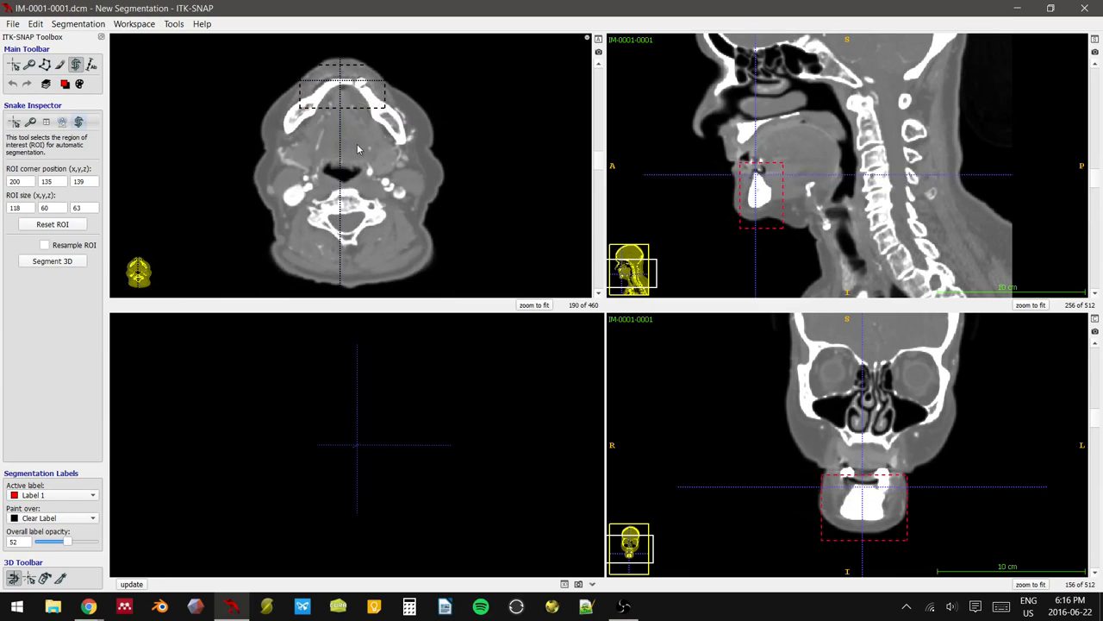
{"action": "scroll", "coordinate": [357, 161], "scroll_direction": "down", "scroll_amount": 5}
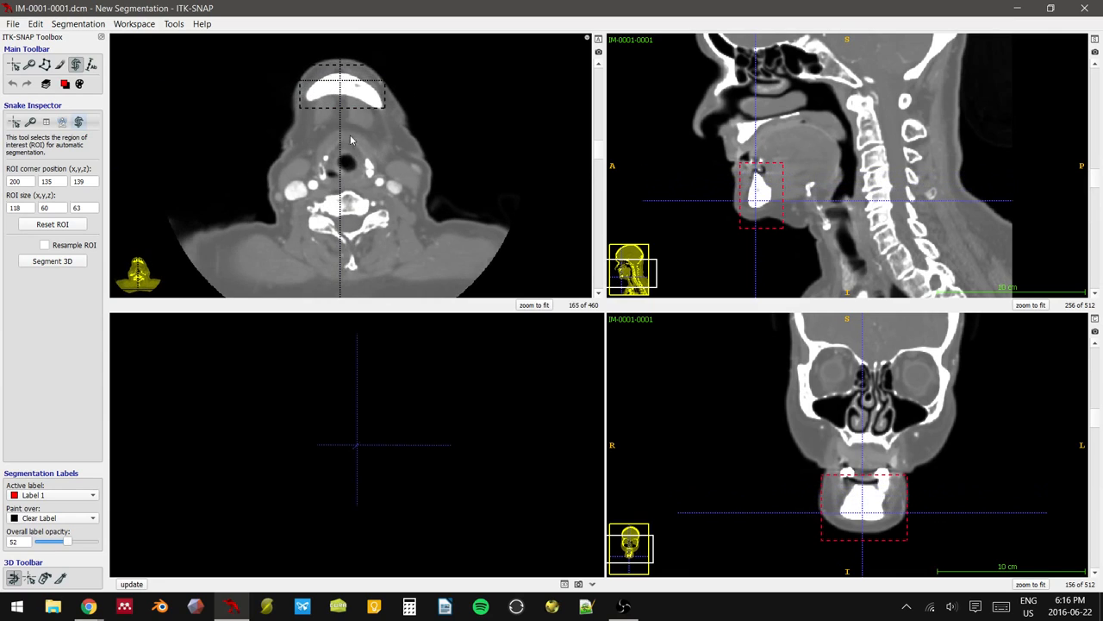
{"action": "left_click_drag", "start_coordinate": [387, 109], "coordinate": [387, 114]}
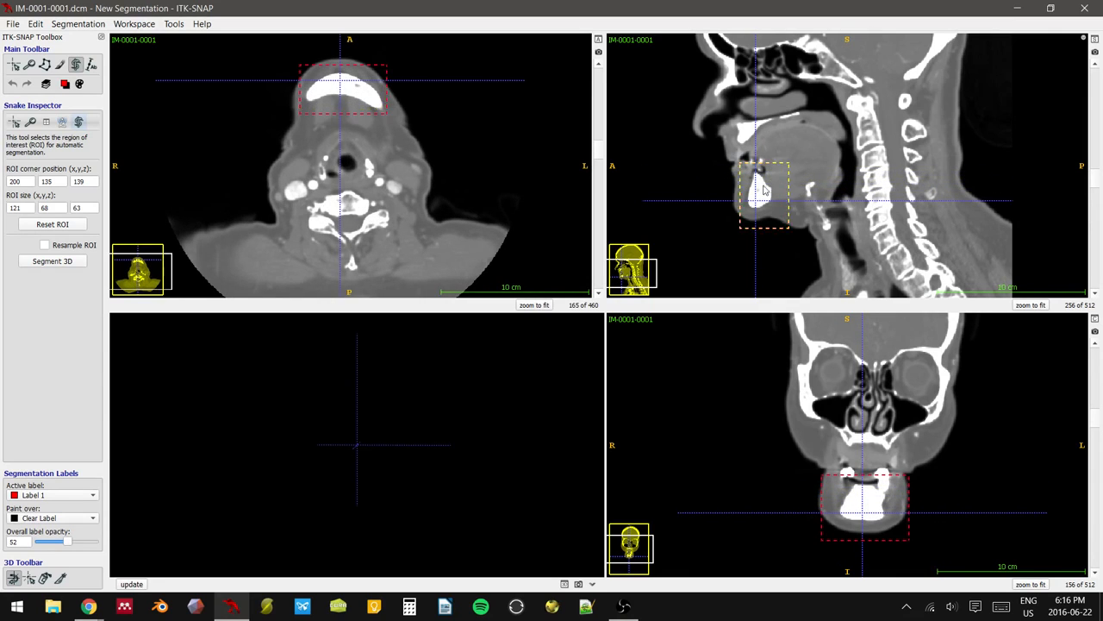
- Refit the ROI edges around the chin bone to a size of 126 × 68 × 47 and start the 3D segmentation
{"action": "left_click_drag", "start_coordinate": [775, 167], "coordinate": [773, 171]}
{"action": "left_click_drag", "start_coordinate": [769, 227], "coordinate": [769, 216]}
{"action": "left_click_drag", "start_coordinate": [823, 506], "coordinate": [834, 507]}
{"action": "left_click_drag", "start_coordinate": [907, 513], "coordinate": [893, 513]}
{"action": "left_click_drag", "start_coordinate": [377, 103], "coordinate": [394, 103]}
{"action": "left_click_drag", "start_coordinate": [312, 98], "coordinate": [298, 100]}
{"action": "left_click", "coordinate": [75, 263]}
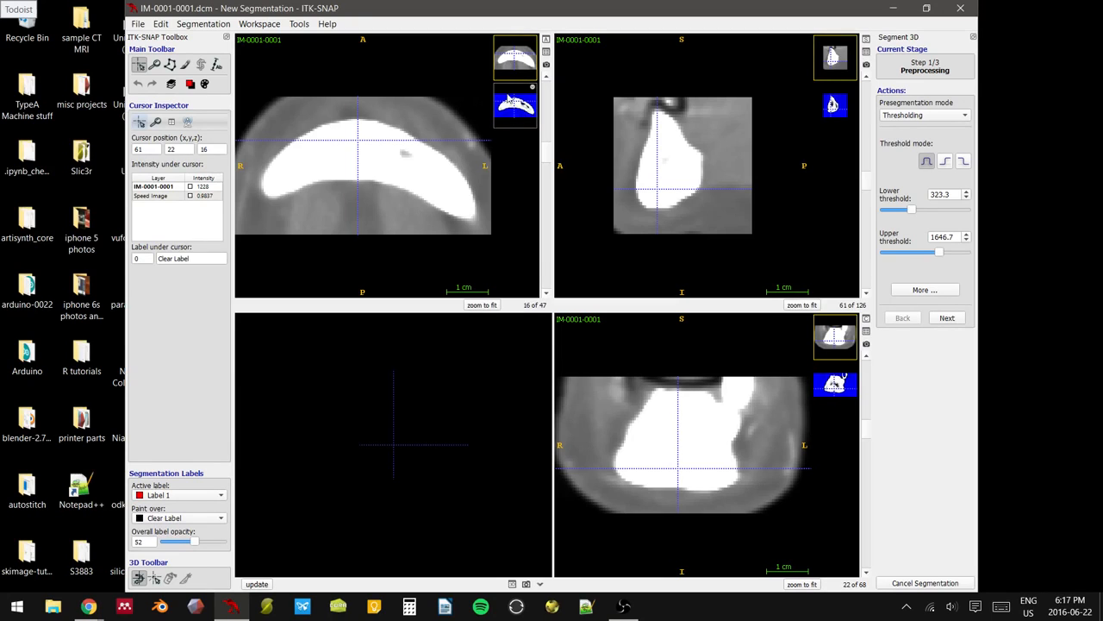
- Display the speed image in the slice views and set the lower threshold to 286 and the upper threshold to 2970
{"action": "left_click", "coordinate": [517, 107]}
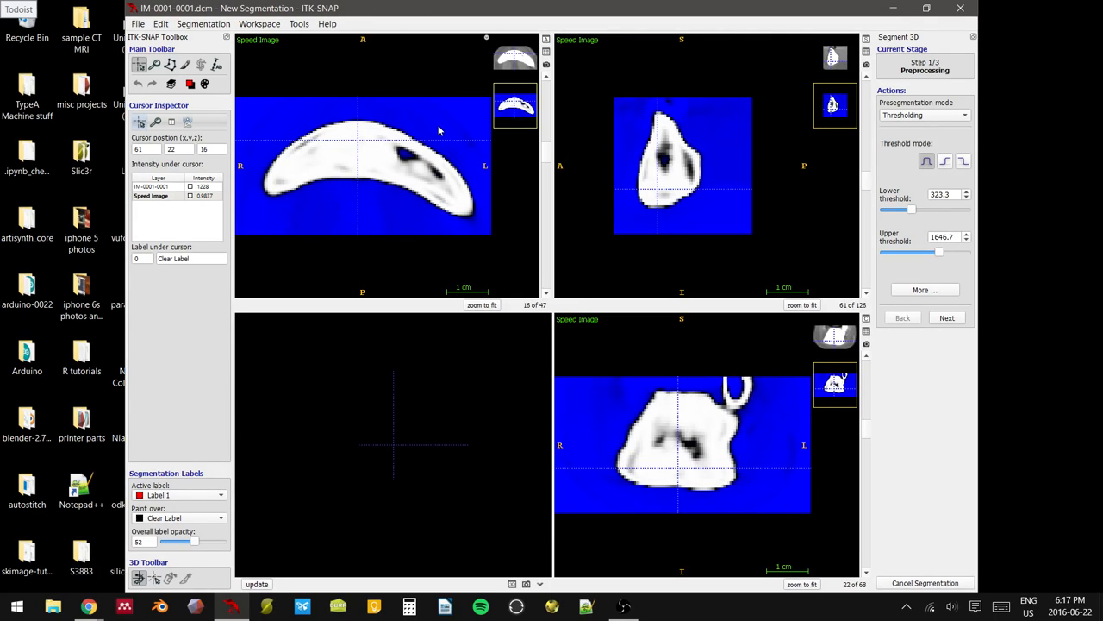
{"action": "left_click", "coordinate": [926, 8]}
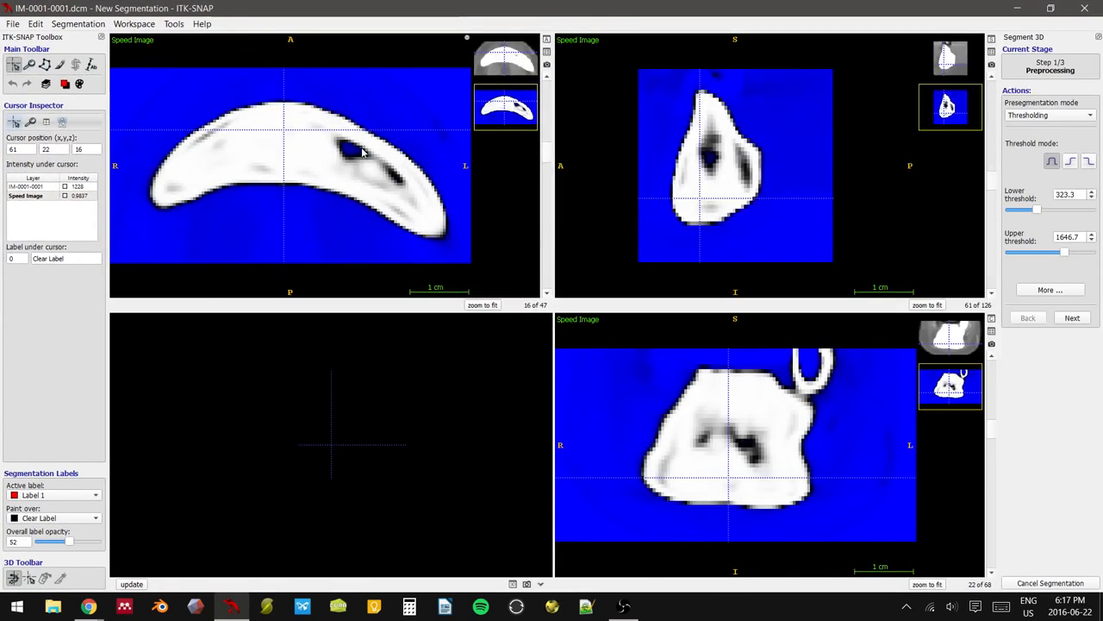
{"action": "mouse_move", "coordinate": [364, 149]}
{"action": "right_mouse_down"}
{"action": "mouse_move", "coordinate": [360, 138]}
{"action": "mouse_move", "coordinate": [366, 148]}
{"action": "right_mouse_up"}
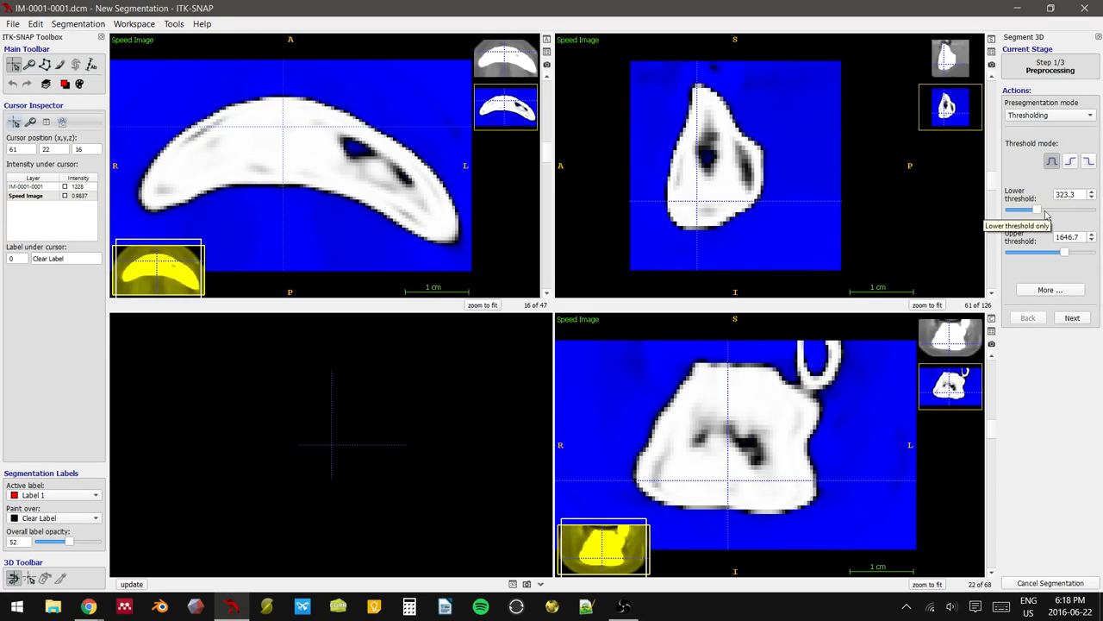
{"action": "left_click_drag", "start_coordinate": [1039, 214], "coordinate": [1034, 216]}
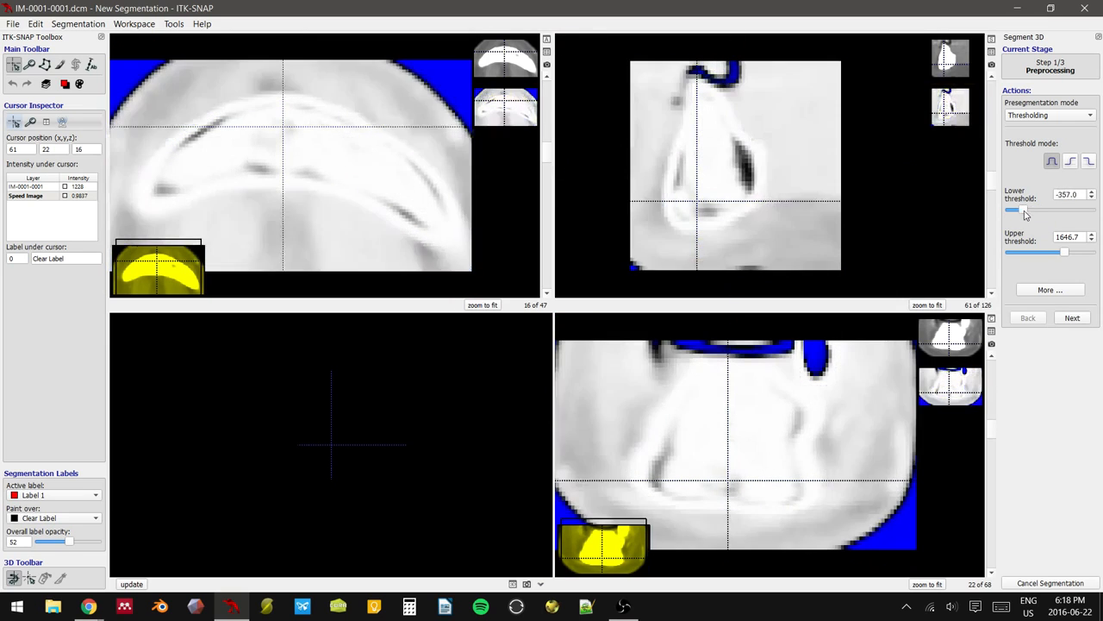
{"action": "left_click_drag", "start_coordinate": [1065, 252], "coordinate": [1100, 254]}
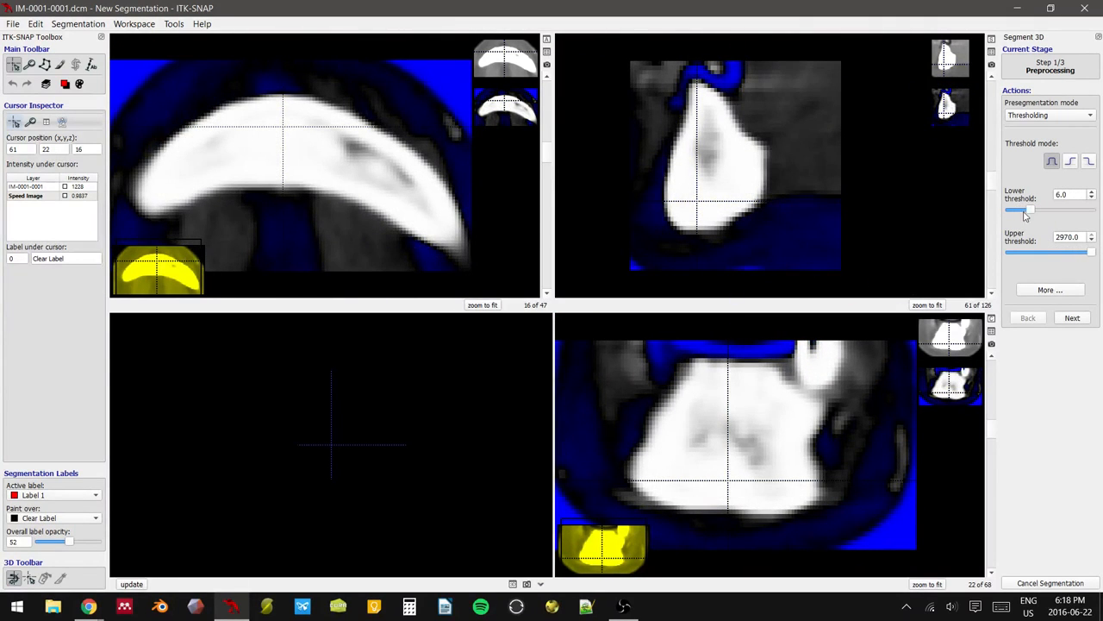
{"action": "left_click_drag", "start_coordinate": [1034, 216], "coordinate": [1040, 216]}
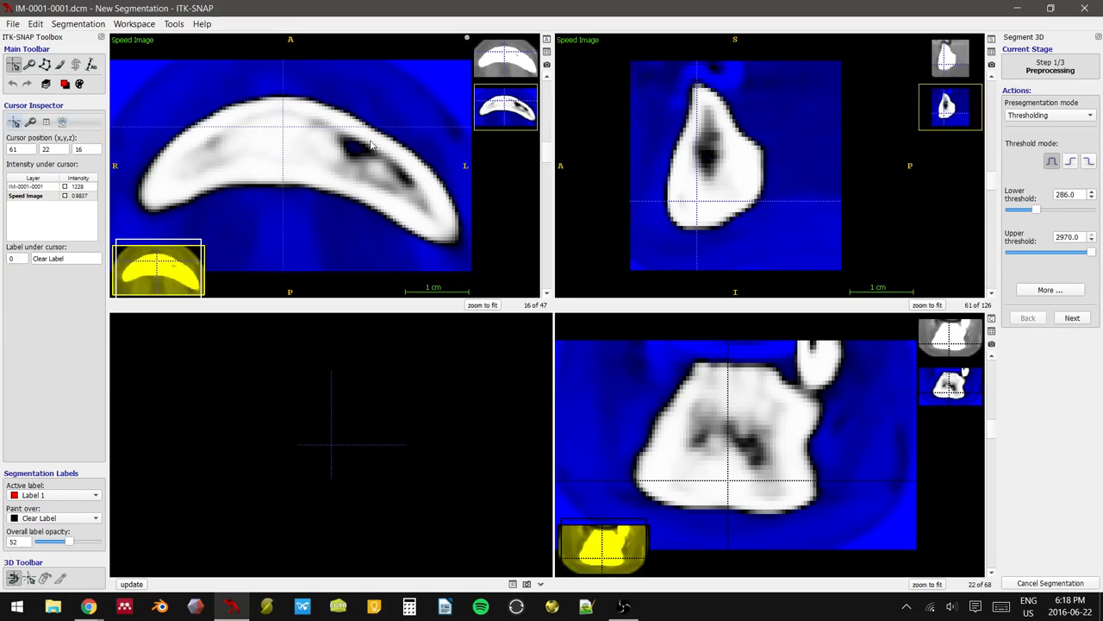
- Try extreme thresholds, including a lower one of -888 with upper ones of 90 and -105, and restore them to 286 and 2970
{"action": "left_click_drag", "start_coordinate": [1036, 210], "coordinate": [1071, 212]}
{"action": "left_click_drag", "start_coordinate": [1092, 254], "coordinate": [1070, 252]}
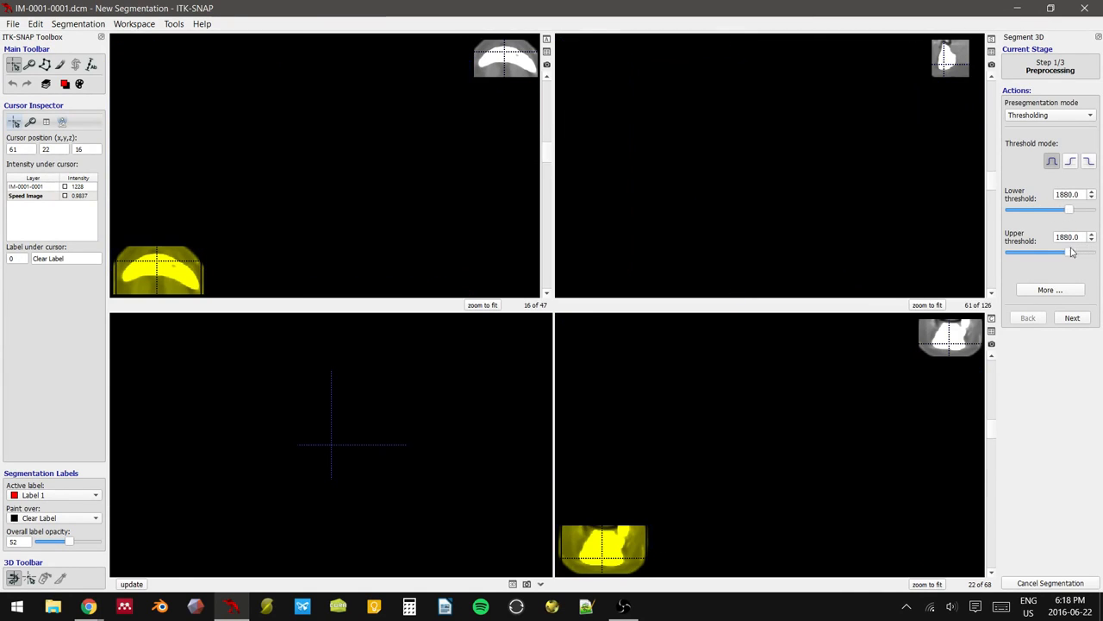
{"action": "left_click_drag", "start_coordinate": [1070, 212], "coordinate": [1012, 211]}
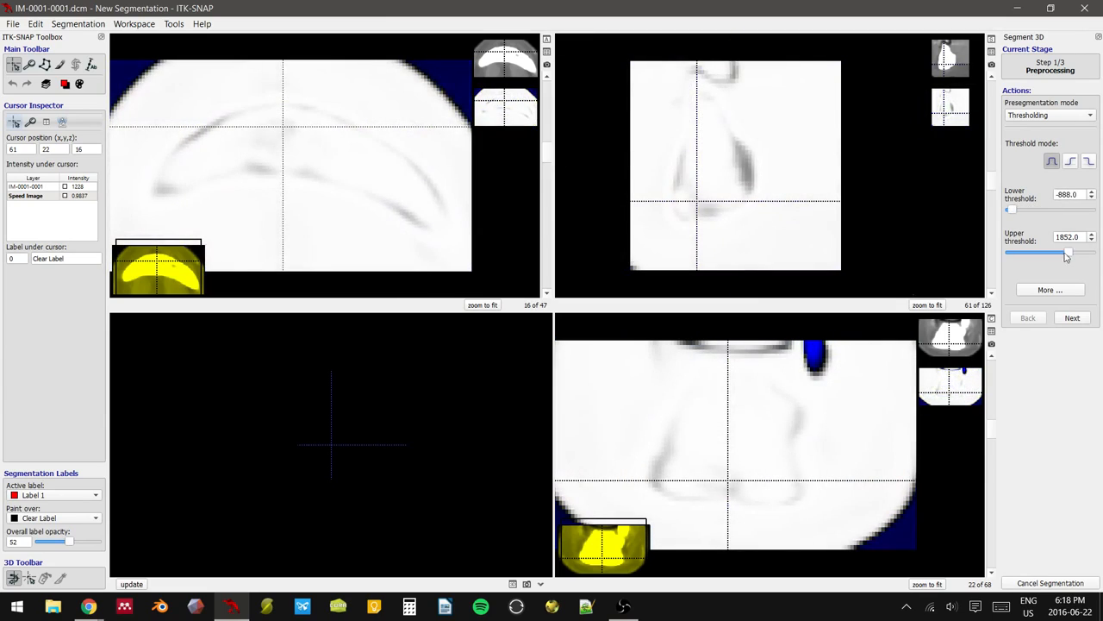
{"action": "left_click_drag", "start_coordinate": [1068, 253], "coordinate": [1032, 260]}
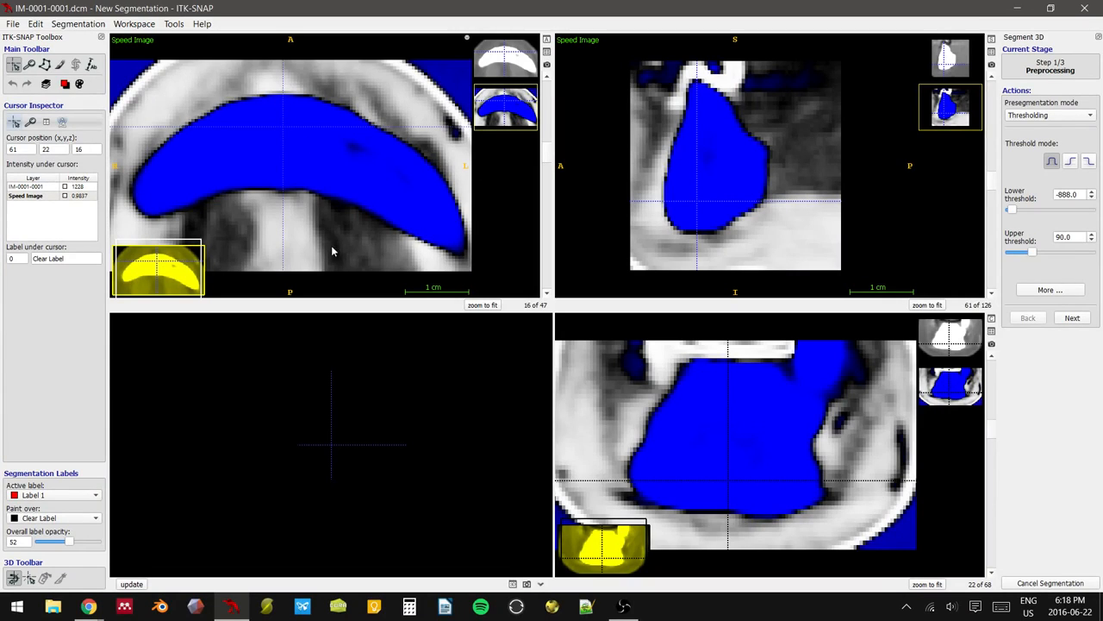
{"action": "left_click_drag", "start_coordinate": [1032, 252], "coordinate": [1025, 254]}
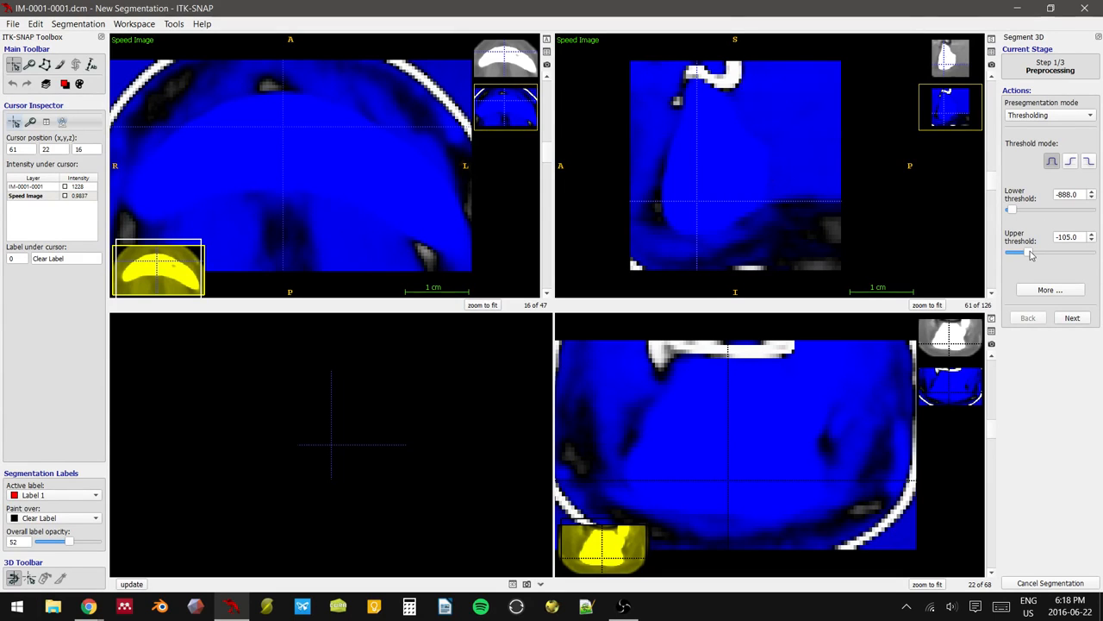
{"action": "left_click_drag", "start_coordinate": [1036, 257], "coordinate": [1101, 256]}
{"action": "left_click_drag", "start_coordinate": [1017, 213], "coordinate": [1041, 221]}
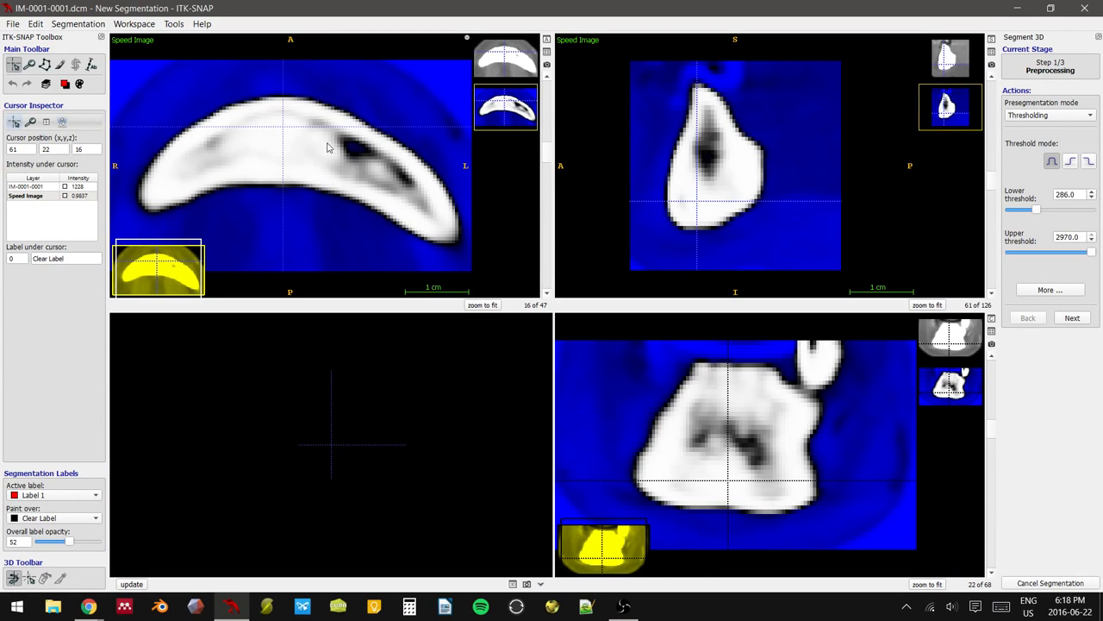
- Proceed to initialization and add bubbles at (63, 27, 16) and (33, 33, 16) with radius 4, and at (106, 49, 16) with radius 2.4
{"action": "left_click_drag", "start_coordinate": [326, 147], "coordinate": [290, 138]}
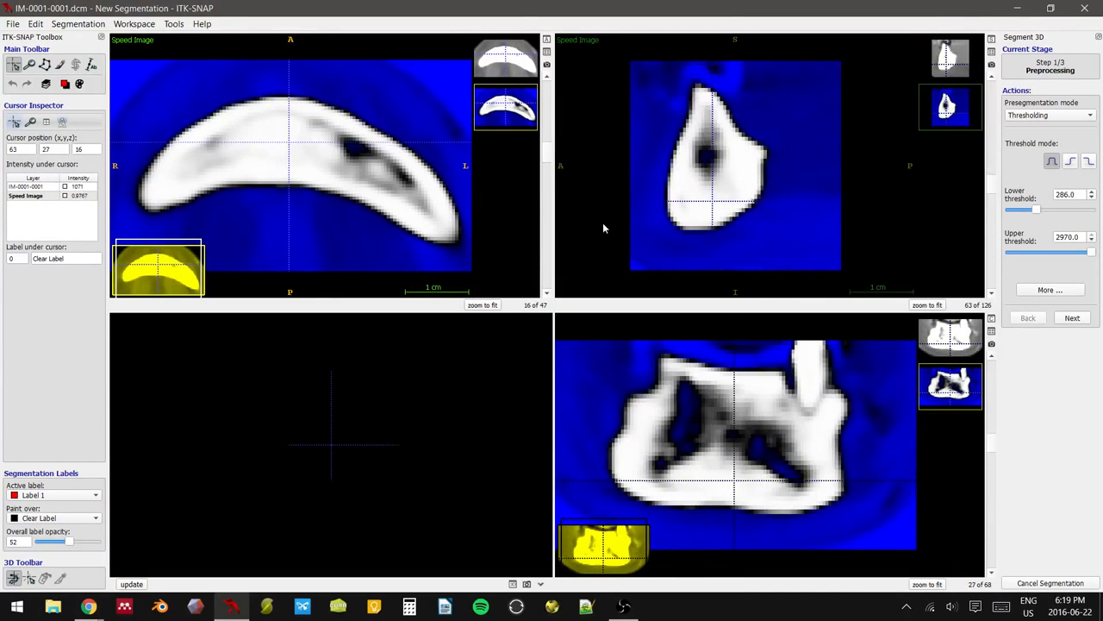
{"action": "left_click", "coordinate": [1072, 317]}
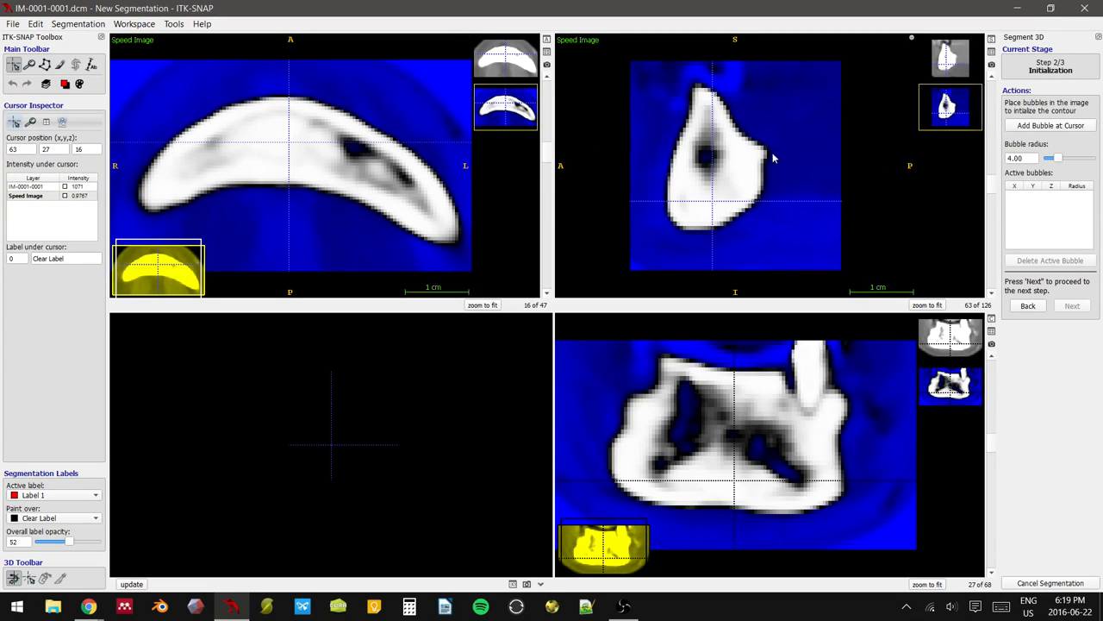
{"action": "left_click", "coordinate": [1017, 128]}
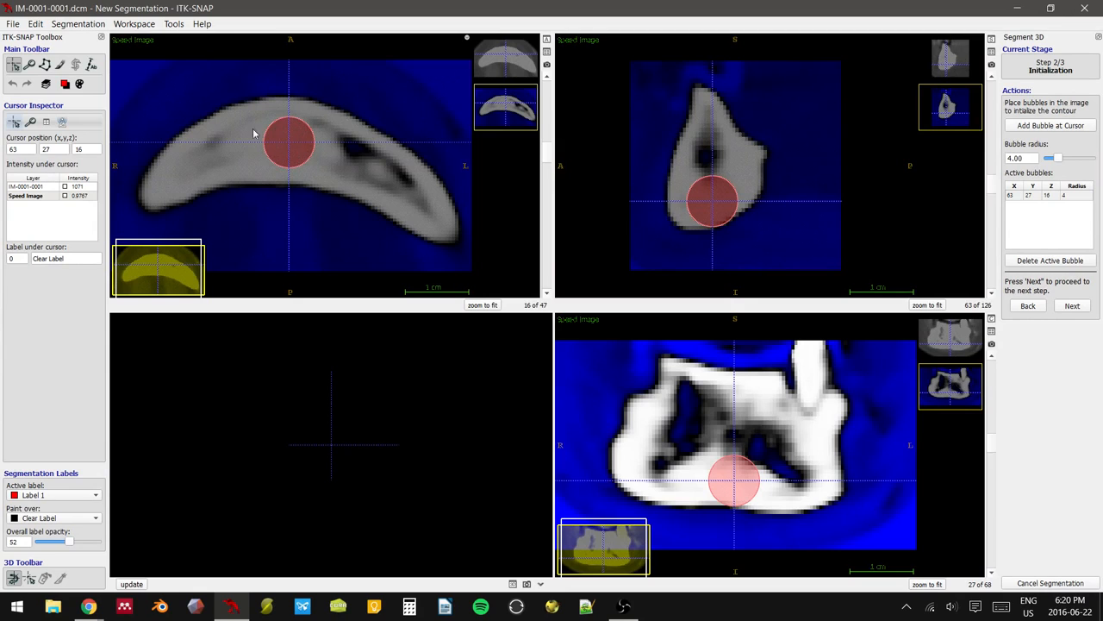
{"action": "left_click", "coordinate": [199, 160]}
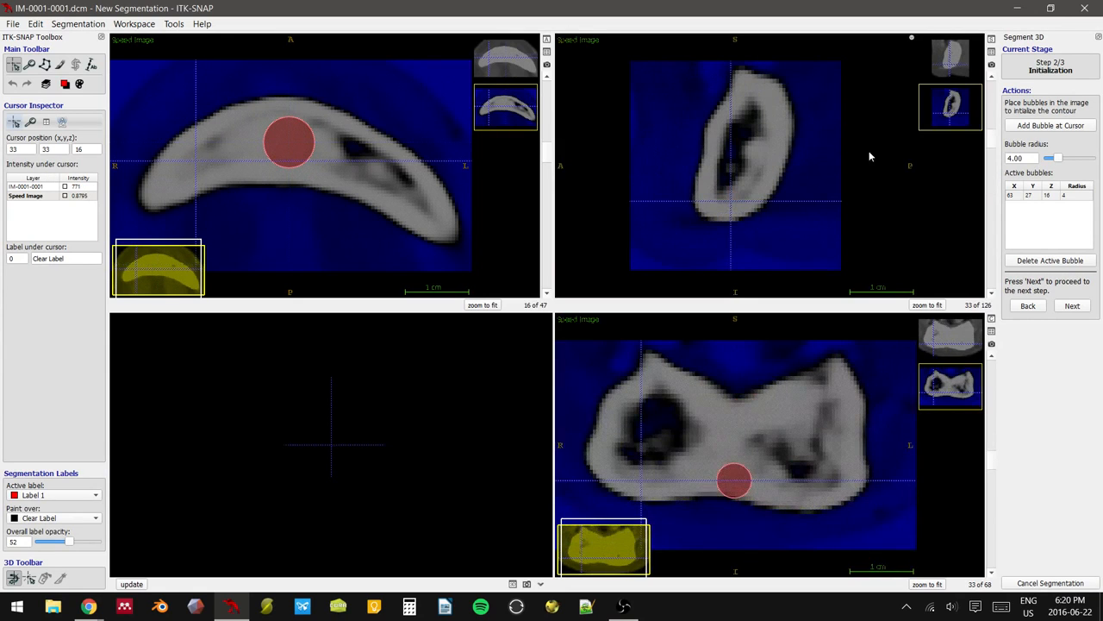
{"action": "left_click", "coordinate": [1029, 128]}
{"action": "left_click", "coordinate": [423, 209]}
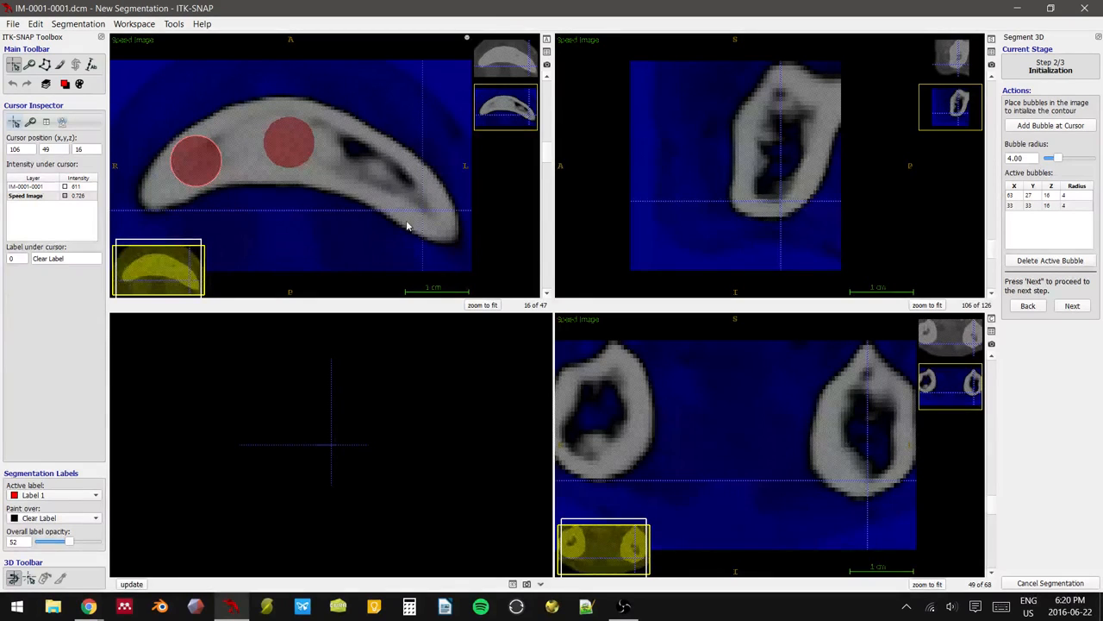
{"action": "left_click", "coordinate": [1047, 126]}
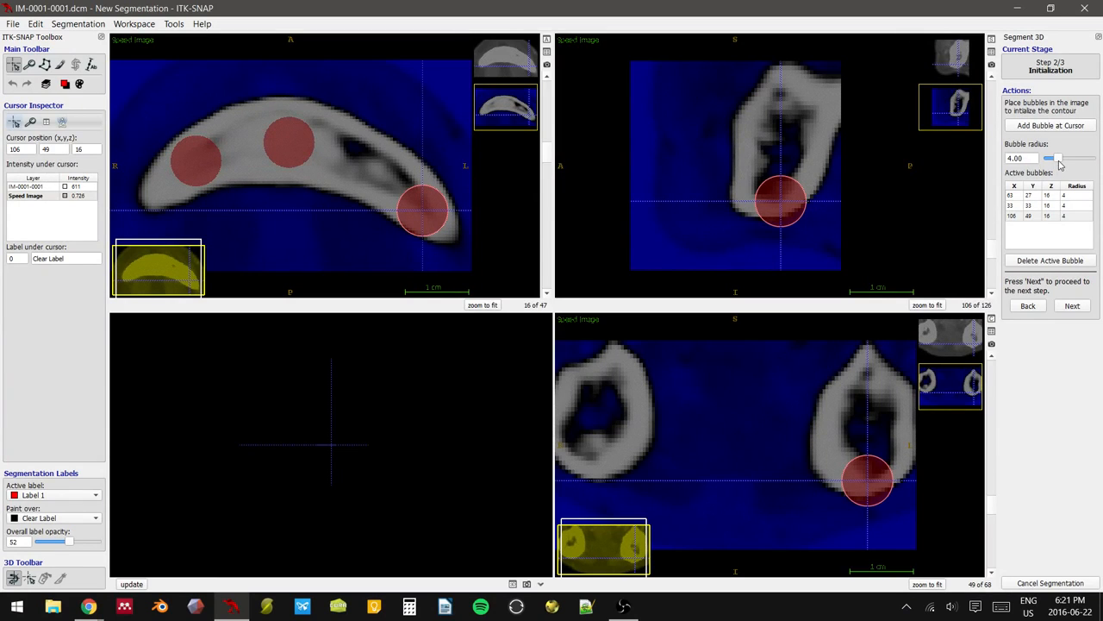
{"action": "left_click_drag", "start_coordinate": [1060, 161], "coordinate": [1047, 163]}
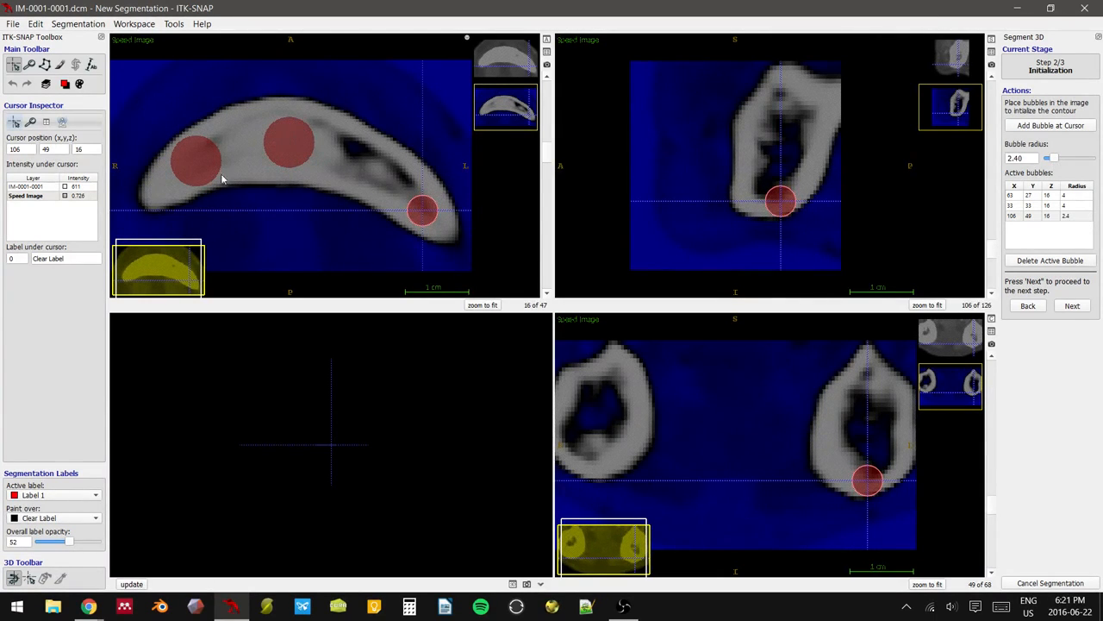
- Add a fourth bubble of radius 2.4 in the jaw bone at (28, 49, 23), placed from the coronal slice
{"action": "middle_click_drag", "start_coordinate": [698, 395], "coordinate": [726, 412]}
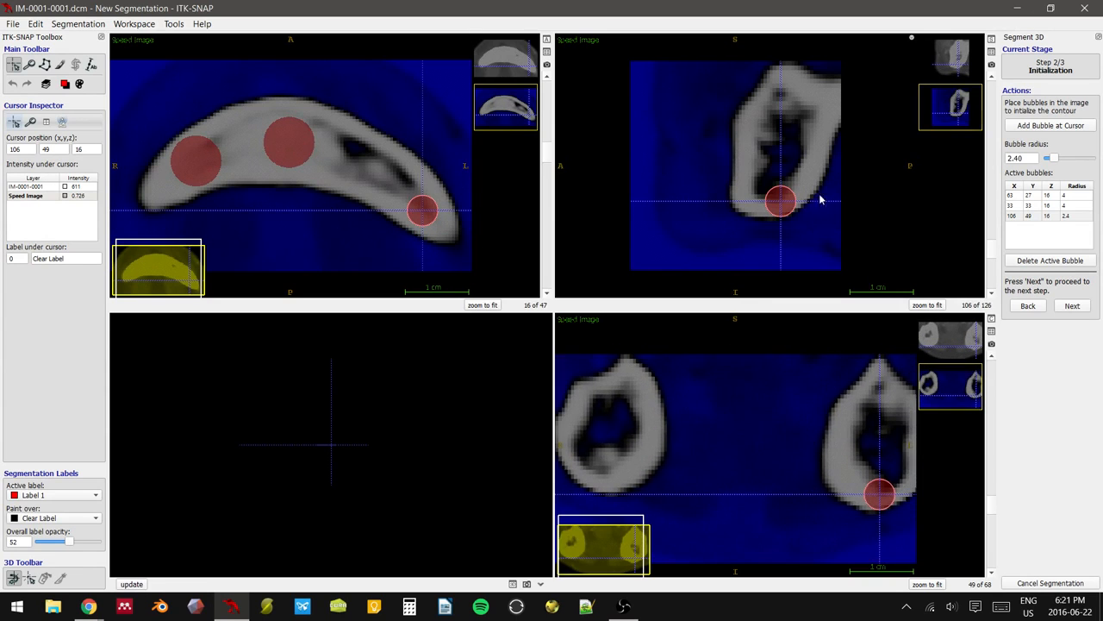
{"action": "middle_click_drag", "start_coordinate": [716, 349], "coordinate": [726, 343]}
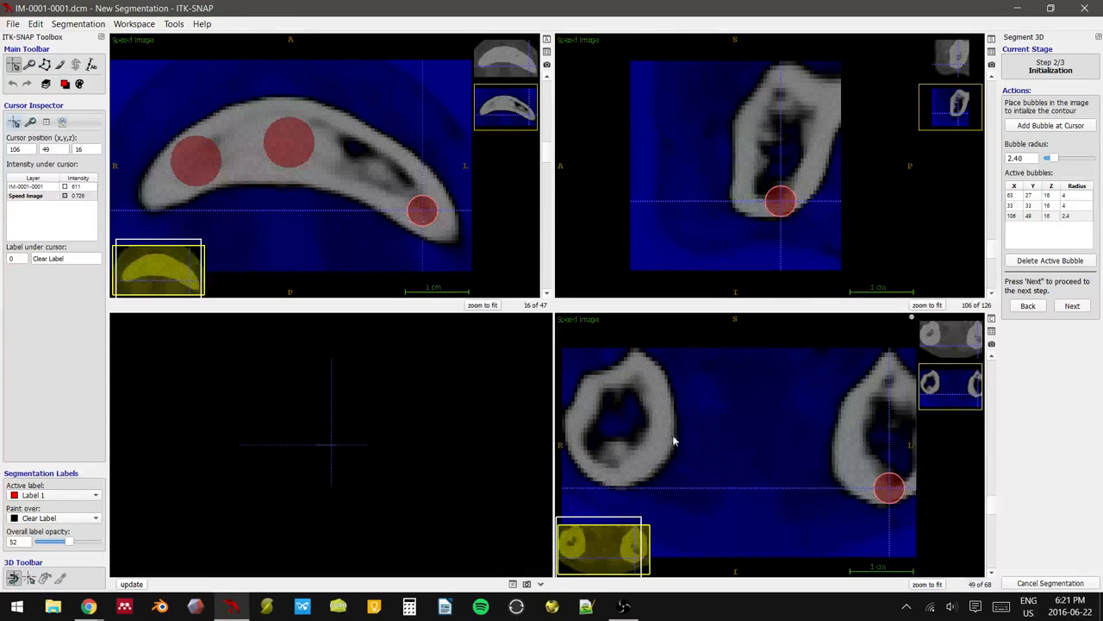
{"action": "left_click", "coordinate": [648, 460]}
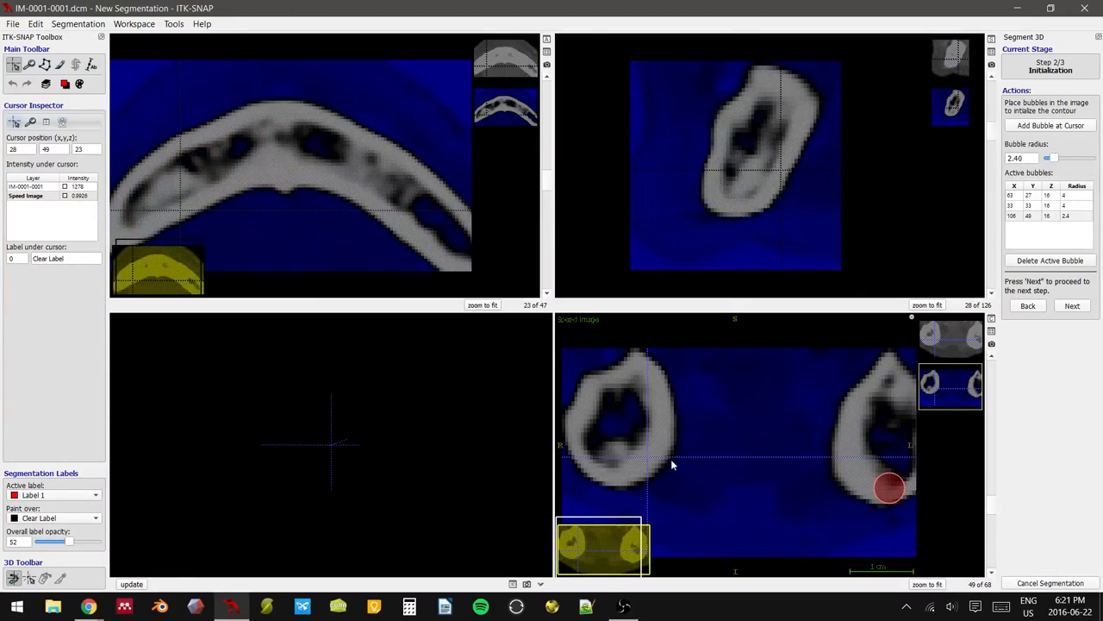
{"action": "left_click", "coordinate": [1051, 125]}
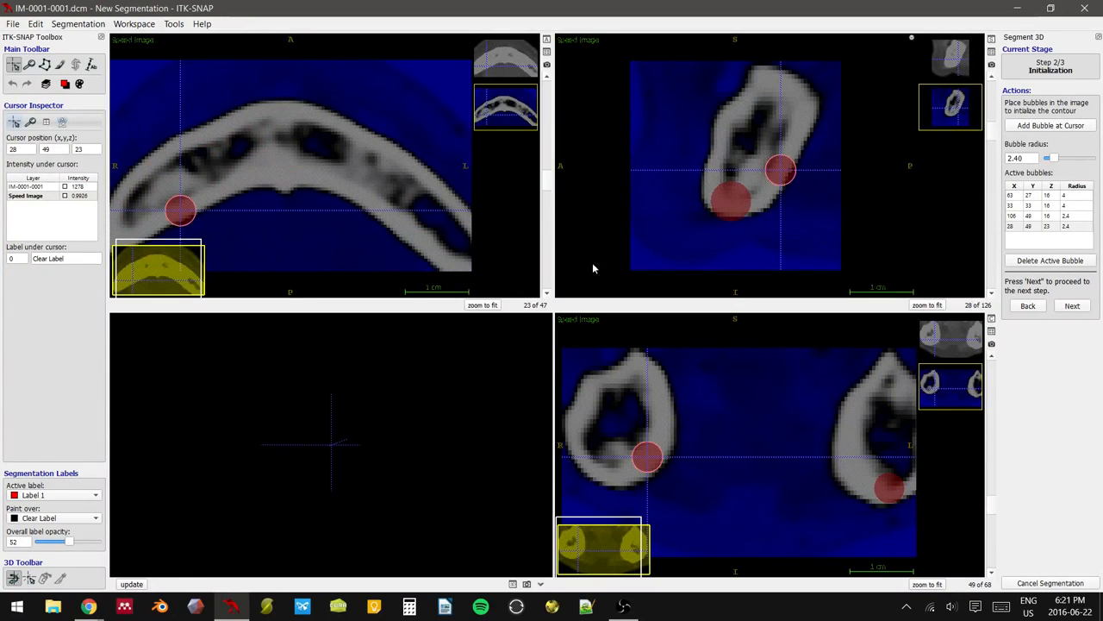
- Examine the axial slices through the chin bone around the placed bubbles
{"action": "left_click", "coordinate": [295, 165]}
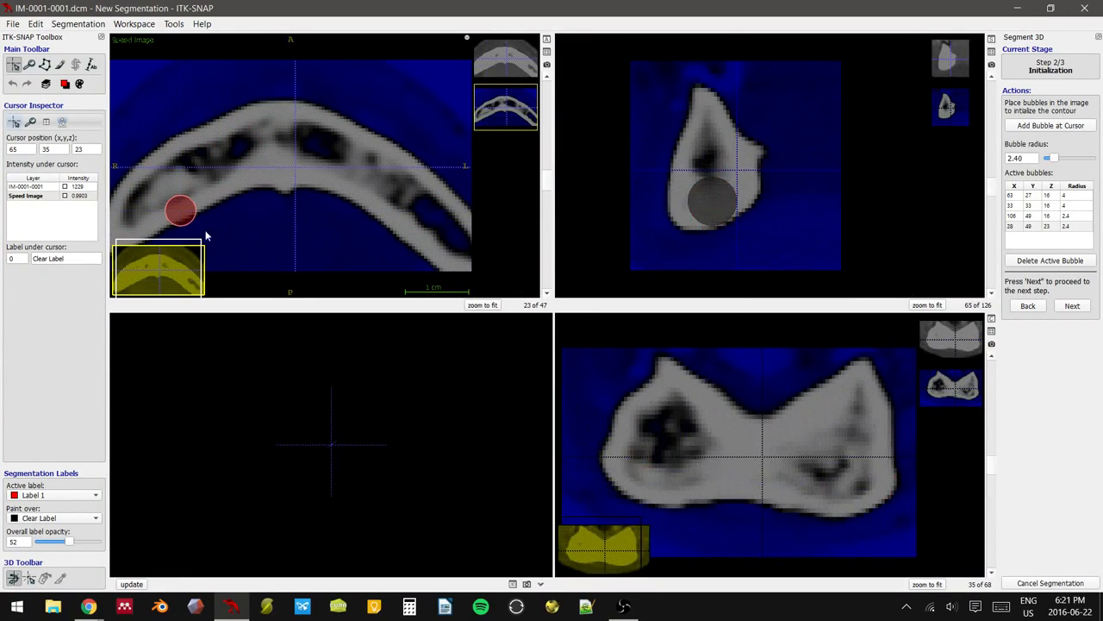
{"action": "left_click", "coordinate": [233, 189]}
{"action": "scroll", "coordinate": [272, 177], "scroll_direction": "up", "scroll_amount": 13}
{"action": "scroll", "coordinate": [276, 180], "scroll_direction": "down", "scroll_amount": 12}
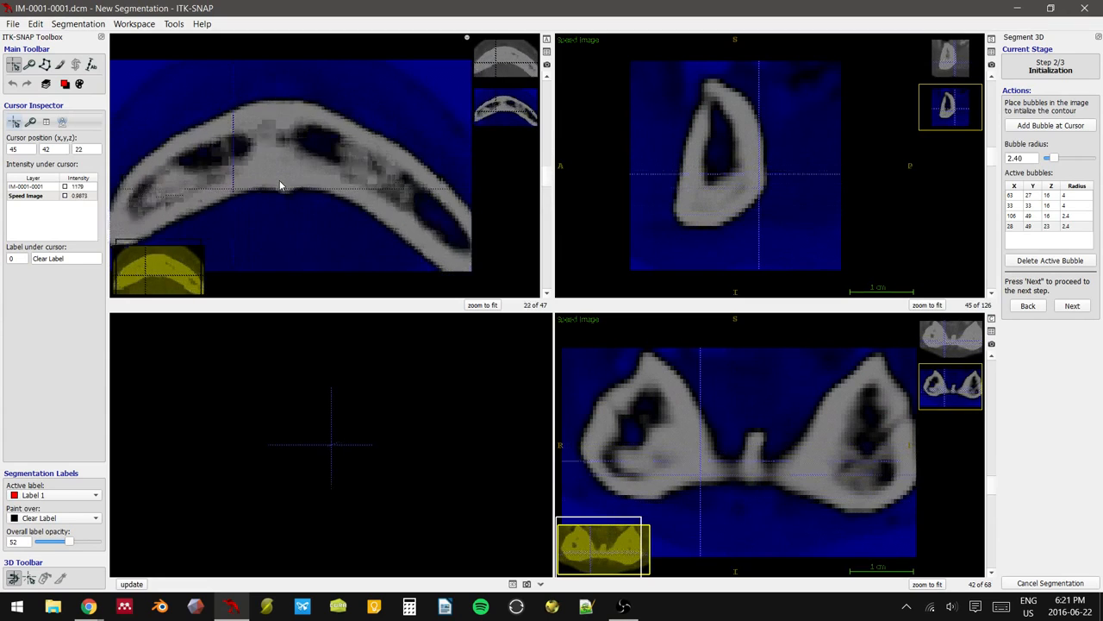
{"action": "scroll", "coordinate": [280, 181], "scroll_direction": "down", "scroll_amount": 10}
{"action": "scroll", "coordinate": [362, 194], "scroll_direction": "up", "scroll_amount": 9}
{"action": "left_click", "coordinate": [294, 173]}
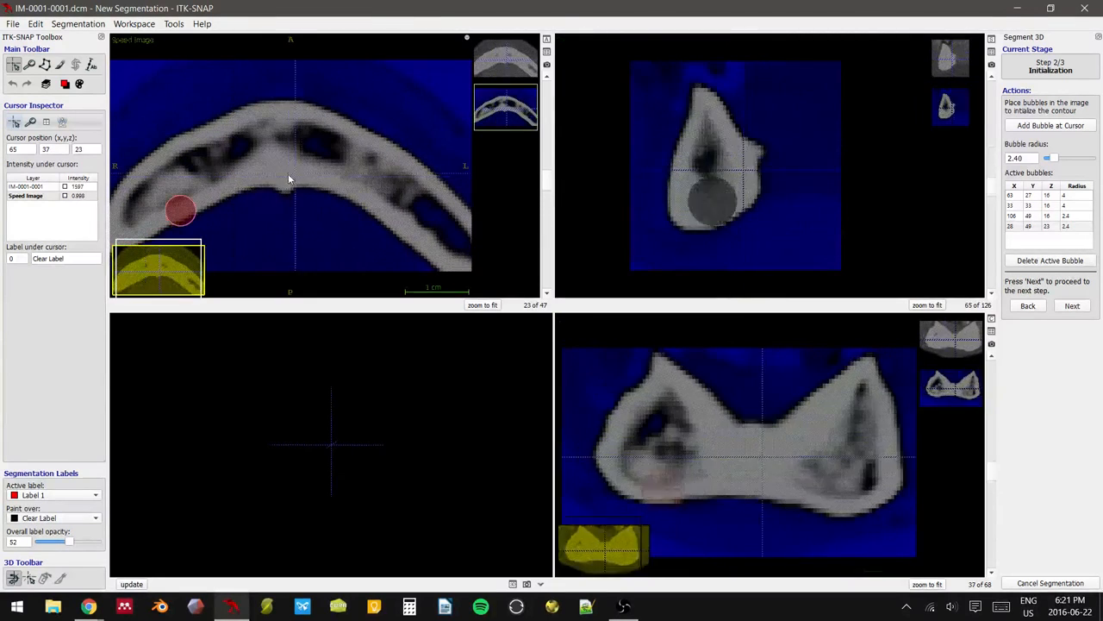
{"action": "left_click", "coordinate": [186, 210]}
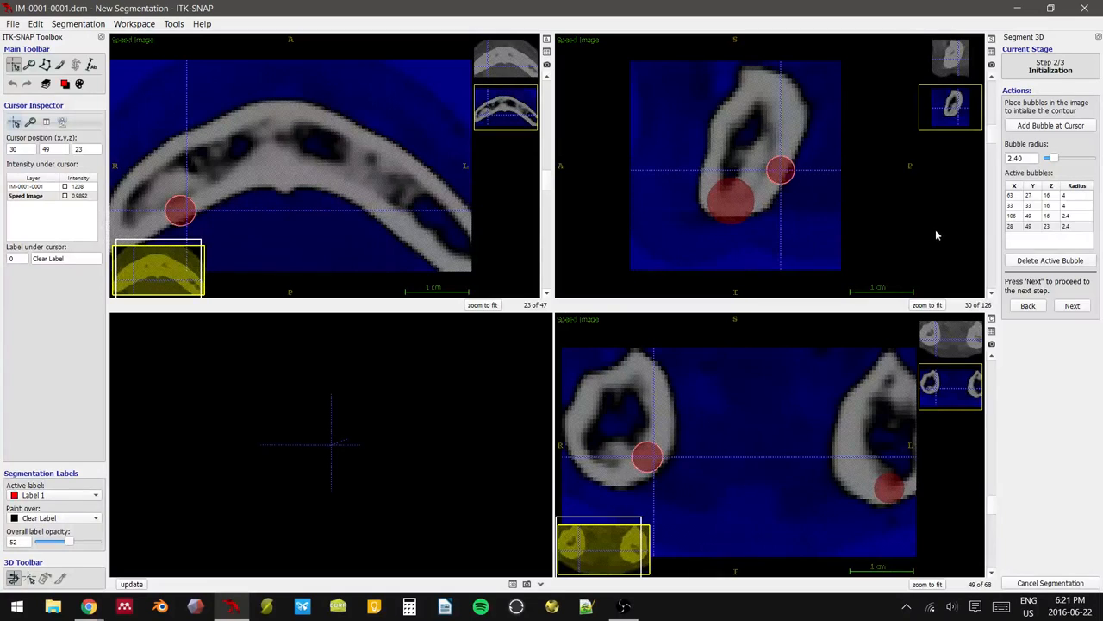
- Proceed to the evolution stage and run the contour evolution from the placed bubbles
{"action": "left_click", "coordinate": [1072, 306]}
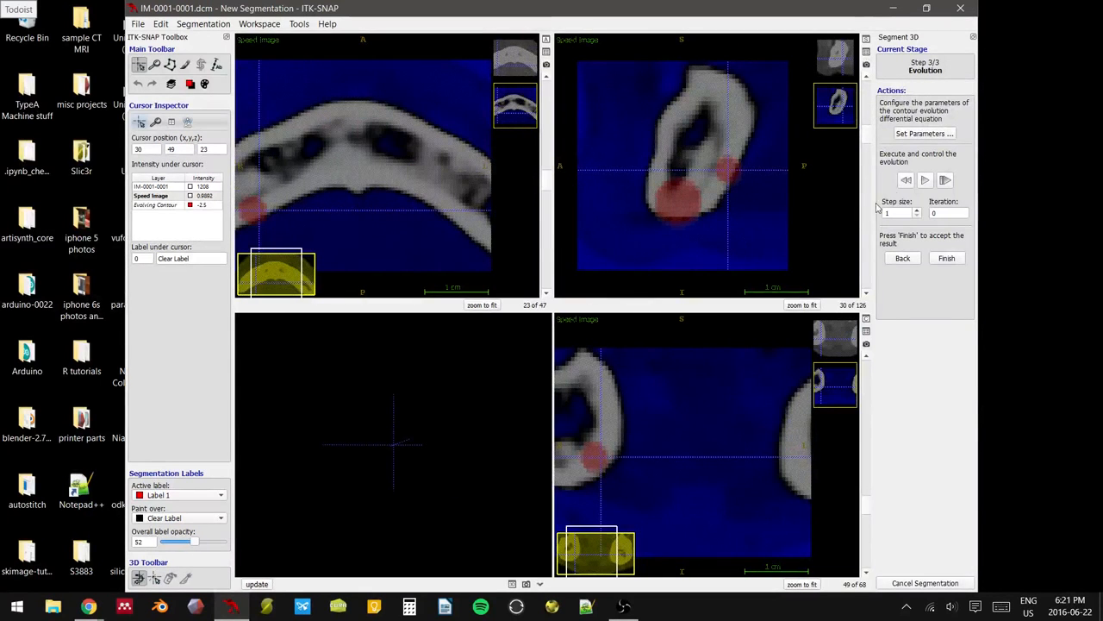
{"action": "left_click", "coordinate": [925, 180]}
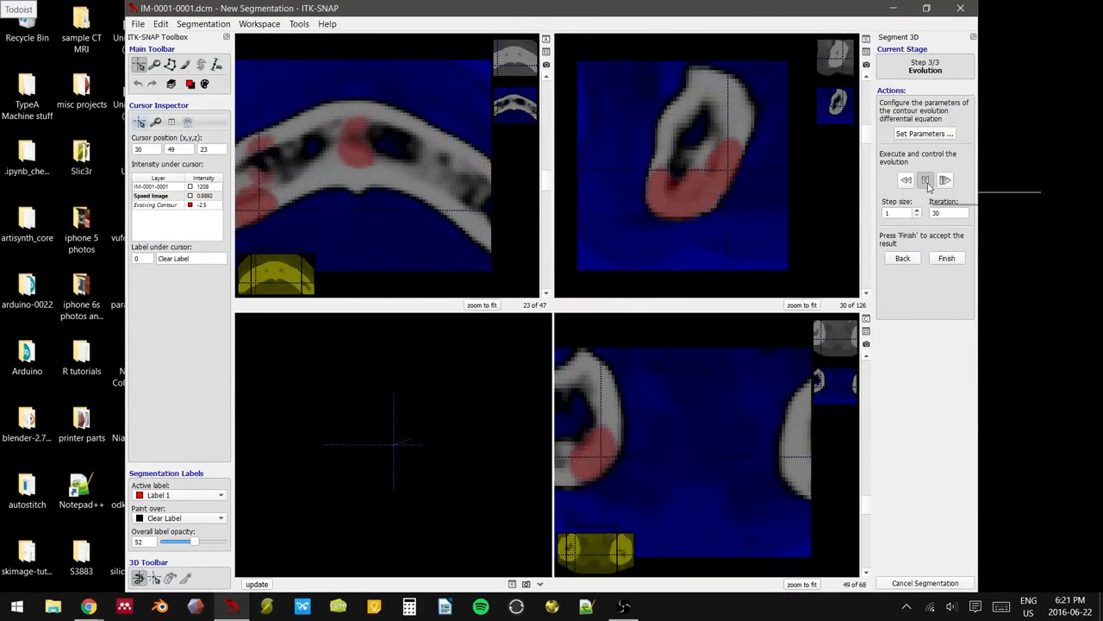
{"action": "right_click_drag", "start_coordinate": [423, 163], "coordinate": [429, 177]}
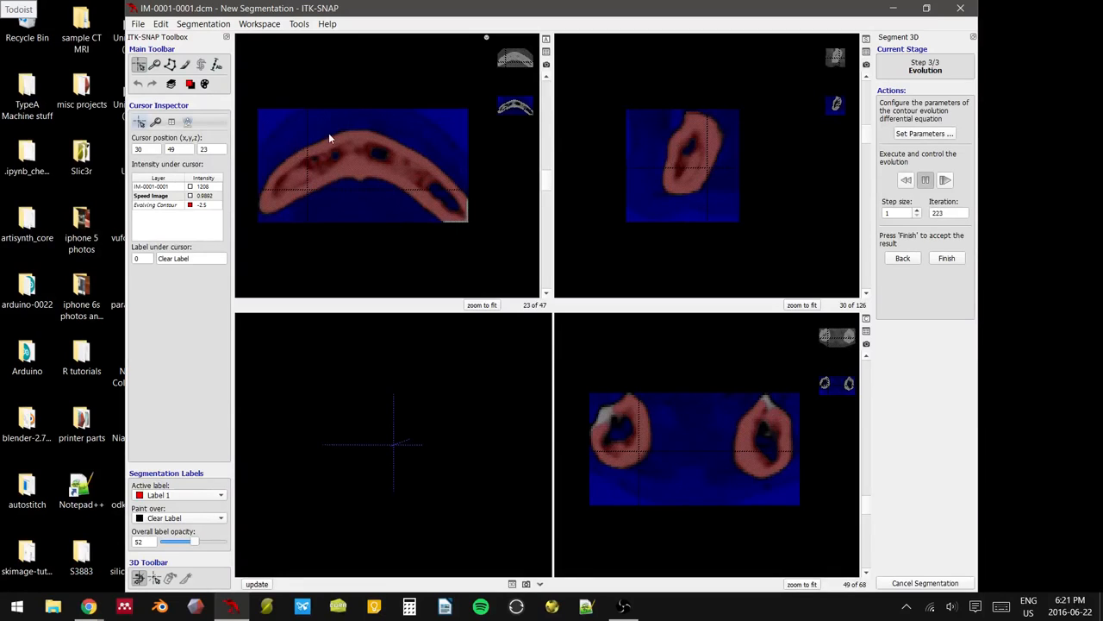
- Examine the evolving contour's coverage of the jaw bone through the axial and coronal slices
{"action": "scroll", "coordinate": [415, 198], "scroll_direction": "up", "scroll_amount": 3}
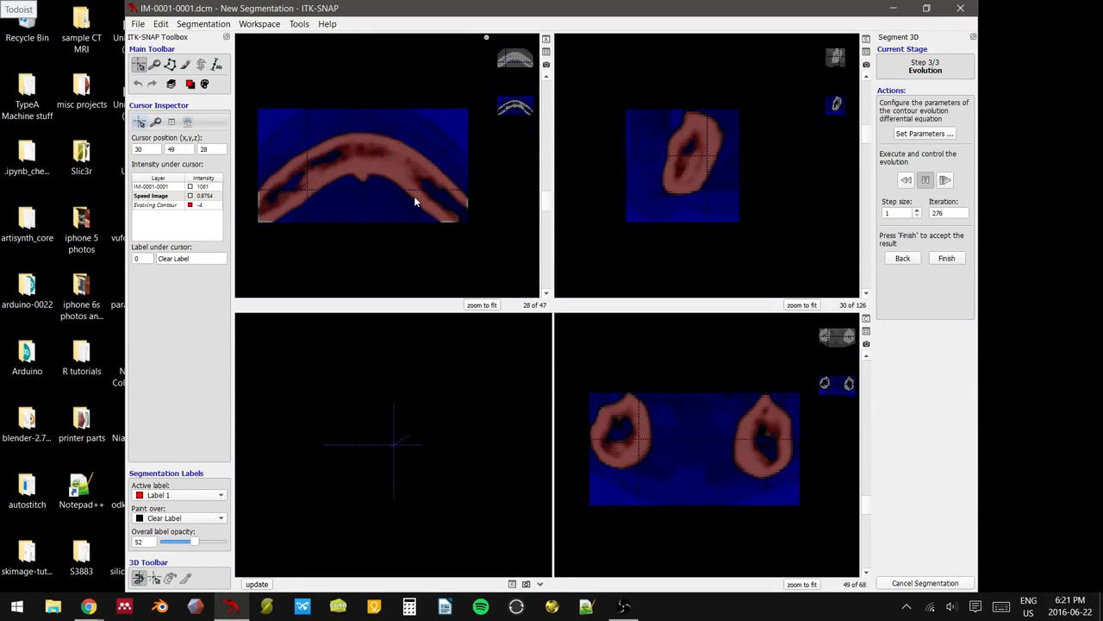
{"action": "scroll", "coordinate": [414, 200], "scroll_direction": "down", "scroll_amount": 2}
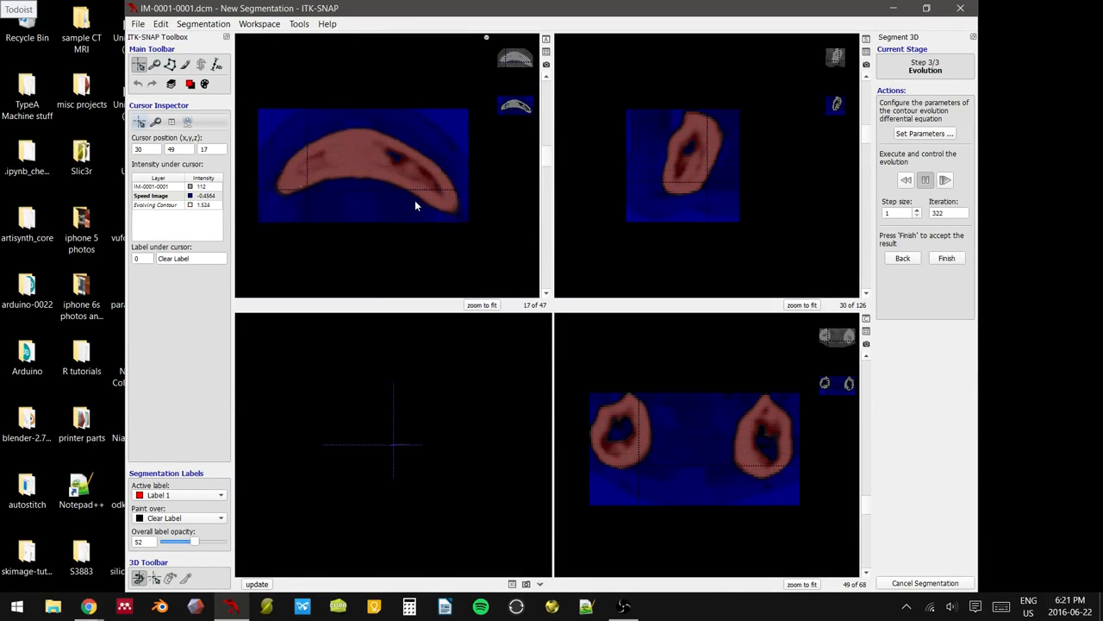
{"action": "scroll", "coordinate": [417, 199], "scroll_direction": "up", "scroll_amount": 4}
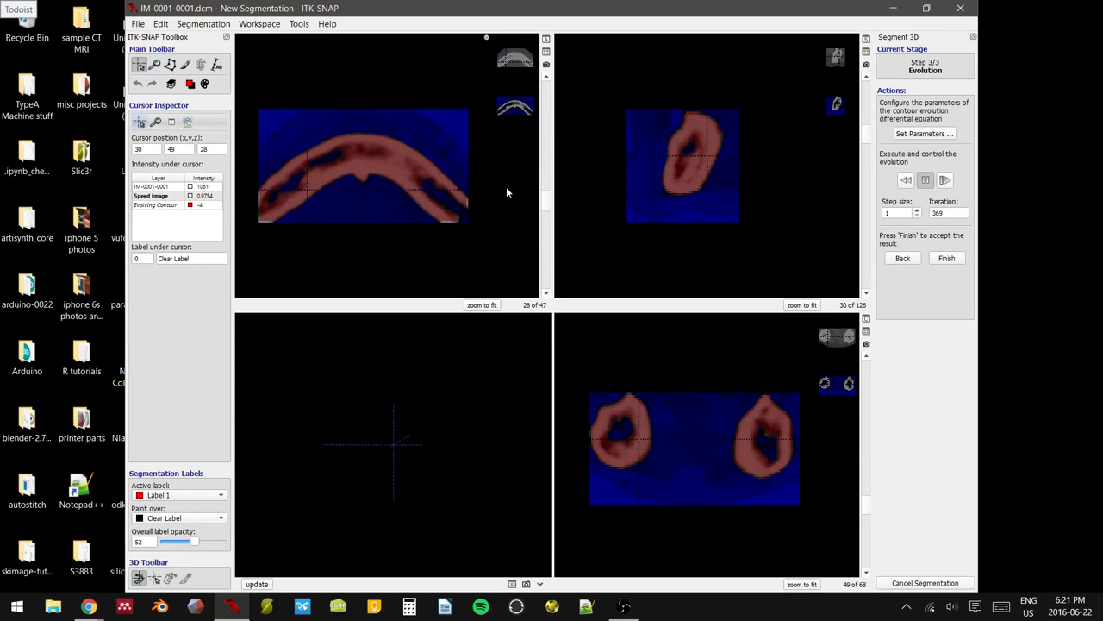
{"action": "scroll", "coordinate": [628, 200], "scroll_direction": "down", "scroll_amount": 3}
{"action": "scroll", "coordinate": [685, 353], "scroll_direction": "up", "scroll_amount": 2}
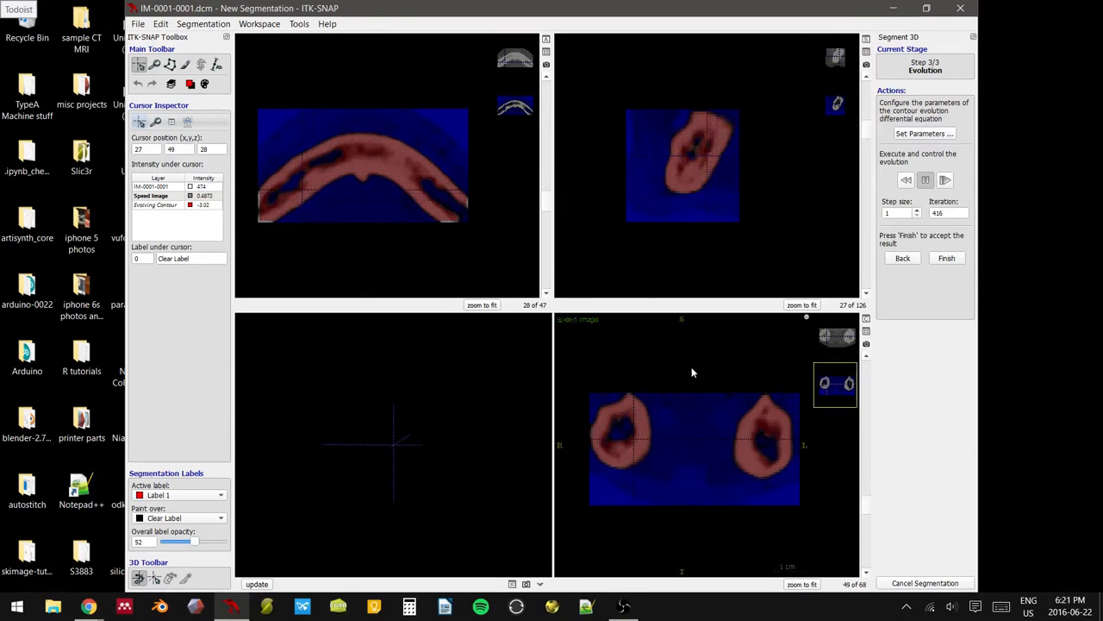
{"action": "scroll", "coordinate": [686, 359], "scroll_direction": "up", "scroll_amount": 5}
{"action": "scroll", "coordinate": [686, 359], "scroll_direction": "down", "scroll_amount": 17}
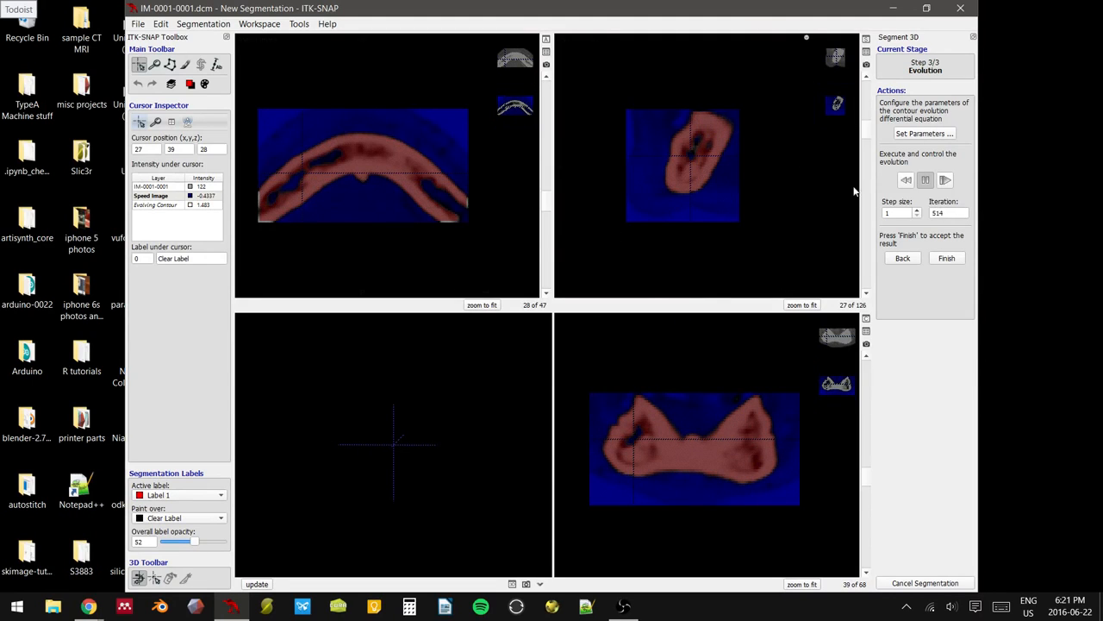
- Stop the contour evolution, check the axial slice at (88, 33, 28), and accept the chin segmentation
{"action": "left_click", "coordinate": [925, 180]}
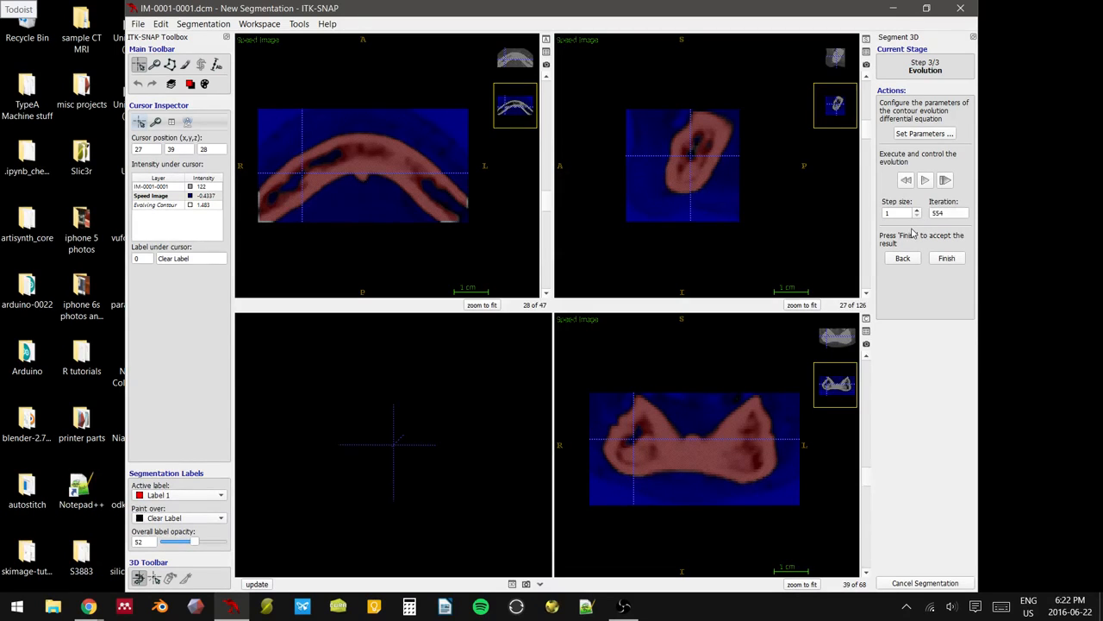
{"action": "left_click_drag", "start_coordinate": [410, 160], "coordinate": [403, 163]}
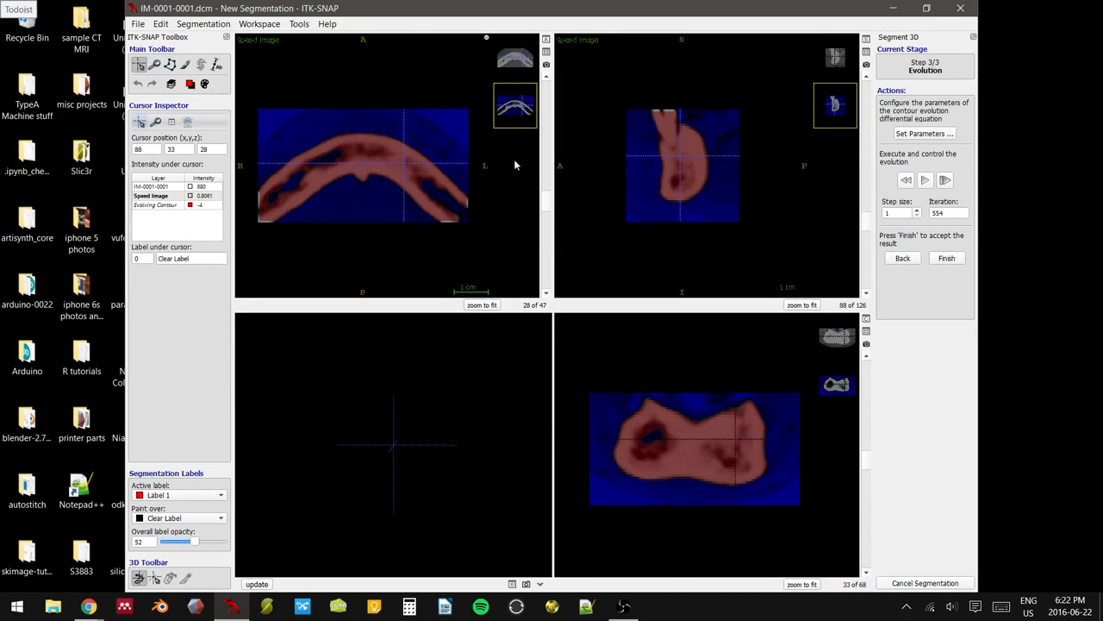
{"action": "left_click", "coordinate": [954, 260]}
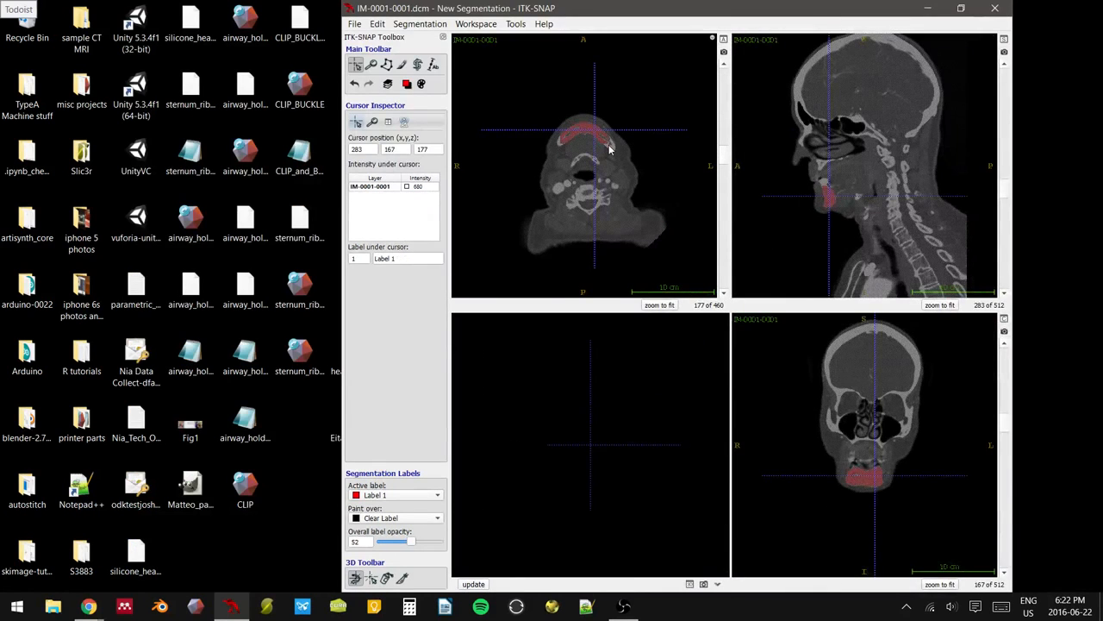
- Generate the 3D surface of the chin segmentation, enlarge the application window and inspect the model from close up
{"action": "left_click_drag", "start_coordinate": [608, 145], "coordinate": [586, 130]}
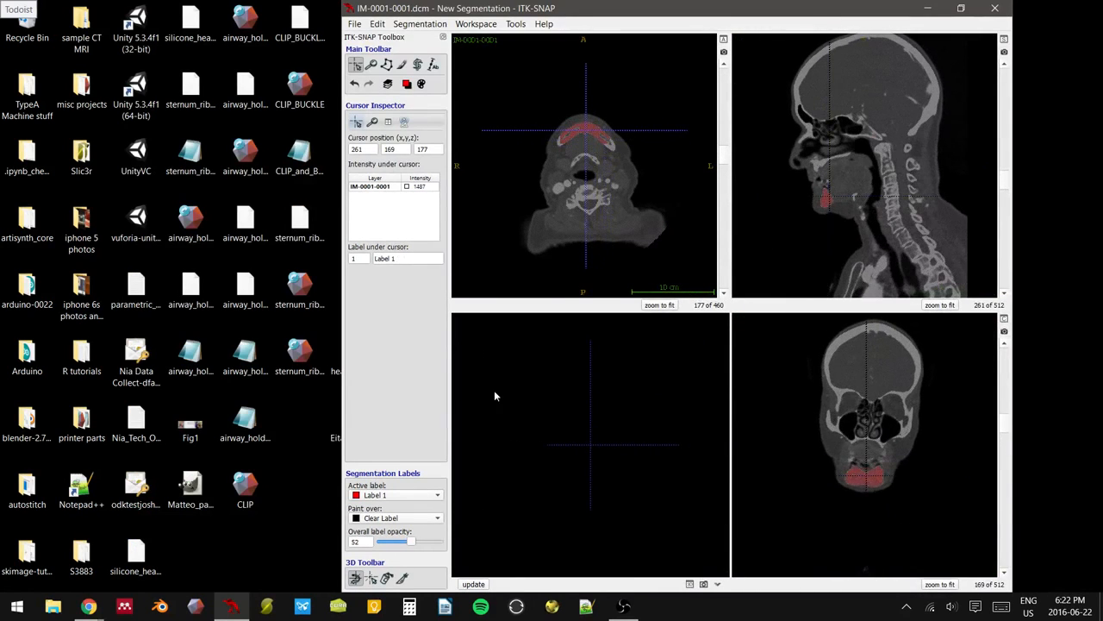
{"action": "left_click", "coordinate": [474, 585]}
{"action": "left_click", "coordinate": [960, 9]}
{"action": "left_click", "coordinate": [592, 12]}
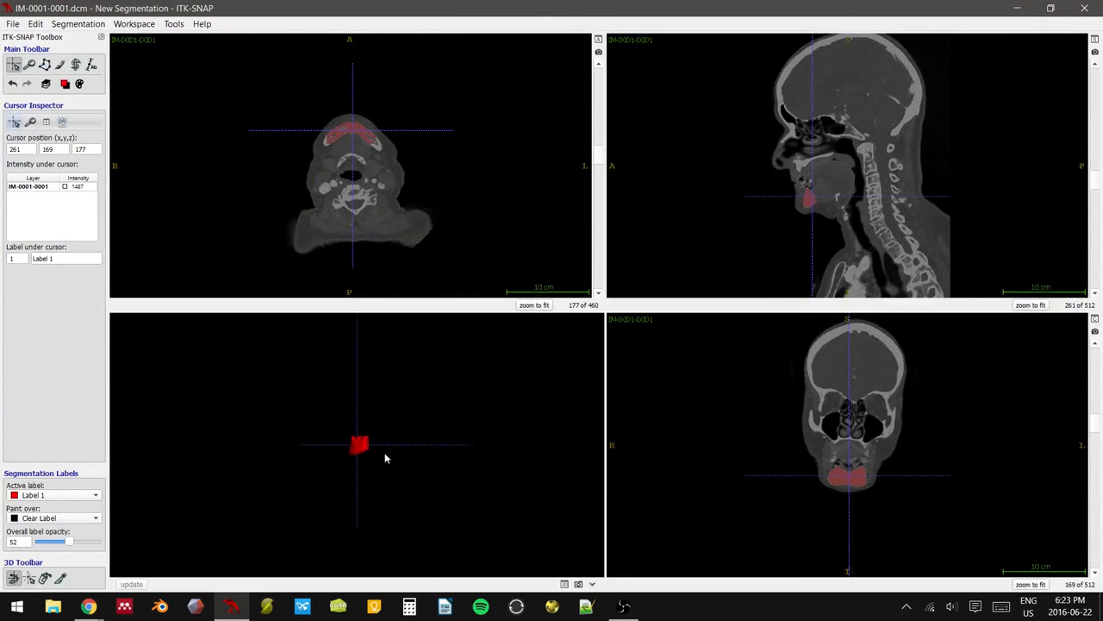
{"action": "left_click_drag", "start_coordinate": [357, 387], "coordinate": [431, 463]}
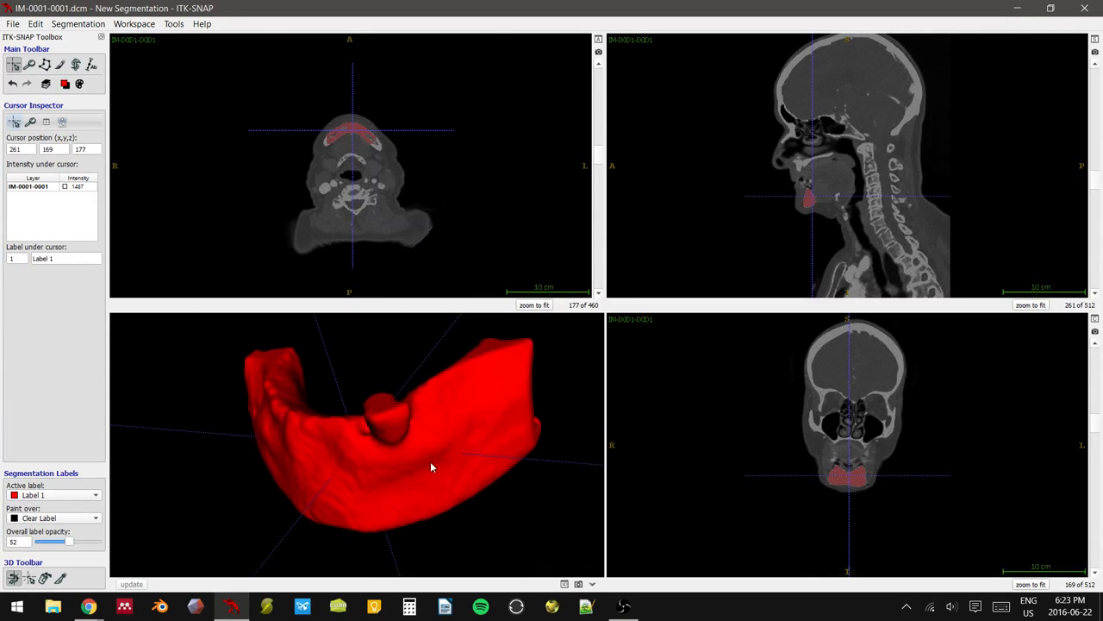
- Move the active contour ROI over the patient's right jaw bone to corner (168, 184, 150) and reduce its size to 59 × 68 × 47
{"action": "right_click_drag", "start_coordinate": [403, 192], "coordinate": [396, 150]}
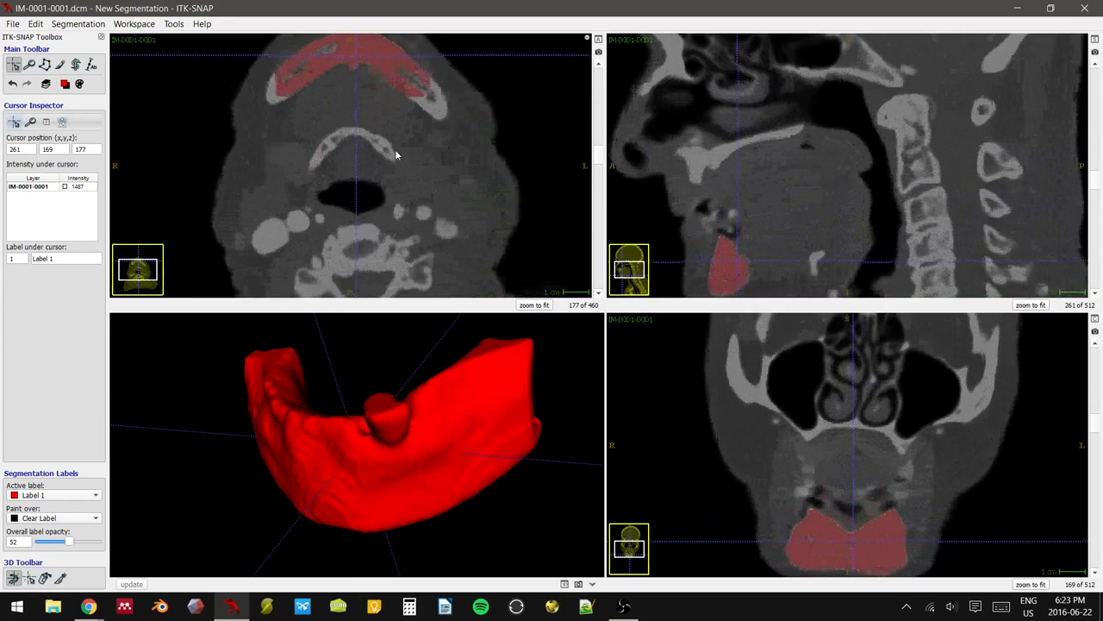
{"action": "middle_click_drag", "start_coordinate": [396, 151], "coordinate": [369, 193]}
{"action": "left_click", "coordinate": [76, 66]}
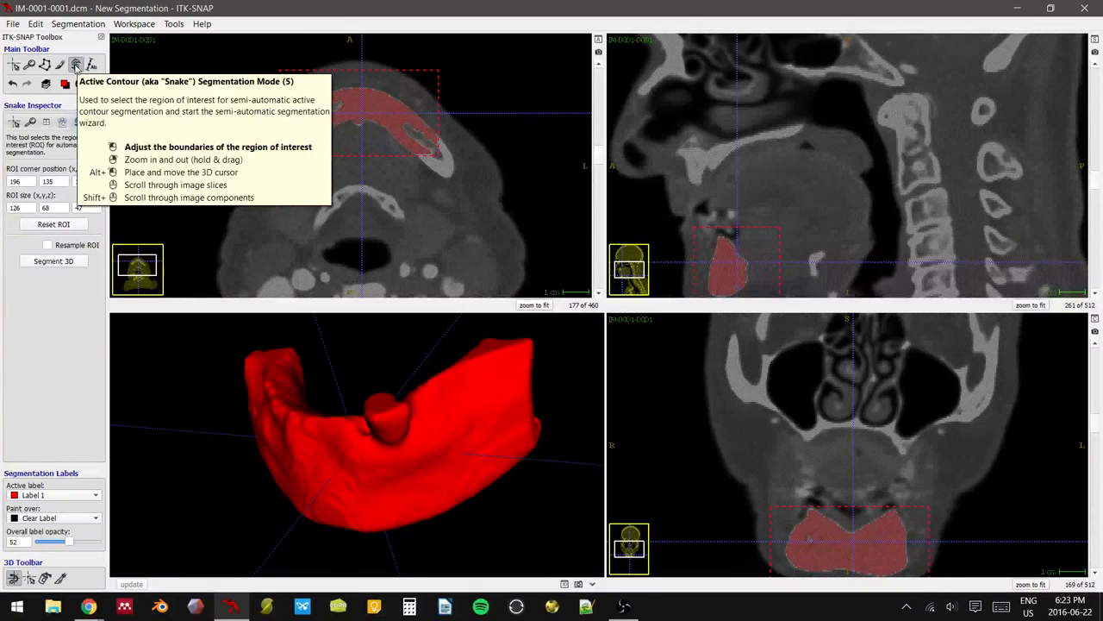
{"action": "left_click_drag", "start_coordinate": [394, 106], "coordinate": [355, 164]}
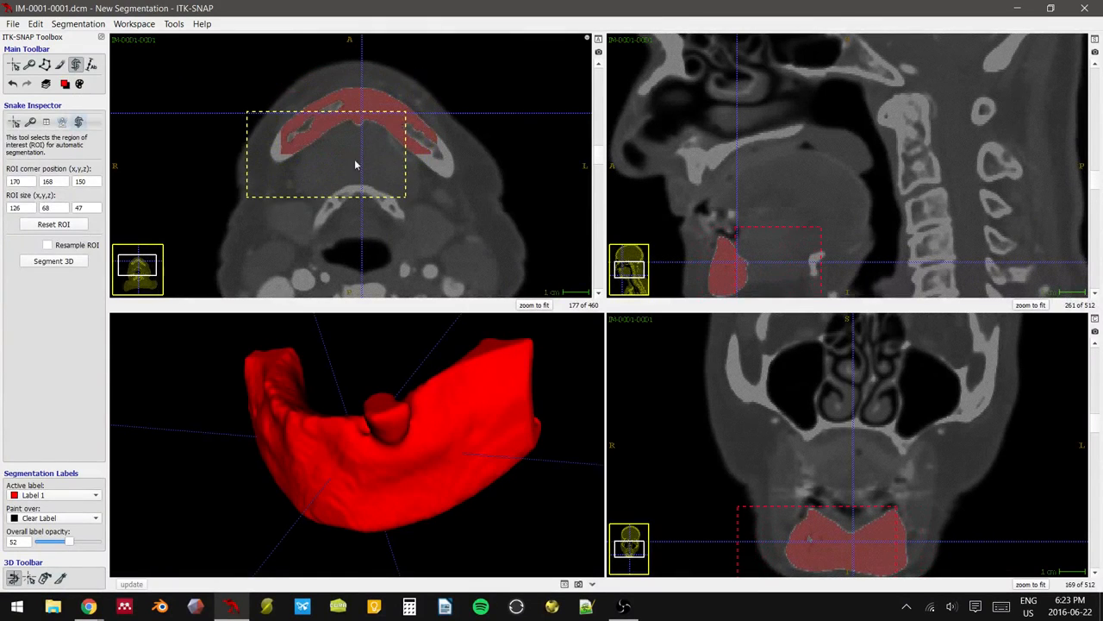
{"action": "scroll", "coordinate": [397, 167], "scroll_direction": "up", "scroll_amount": 20}
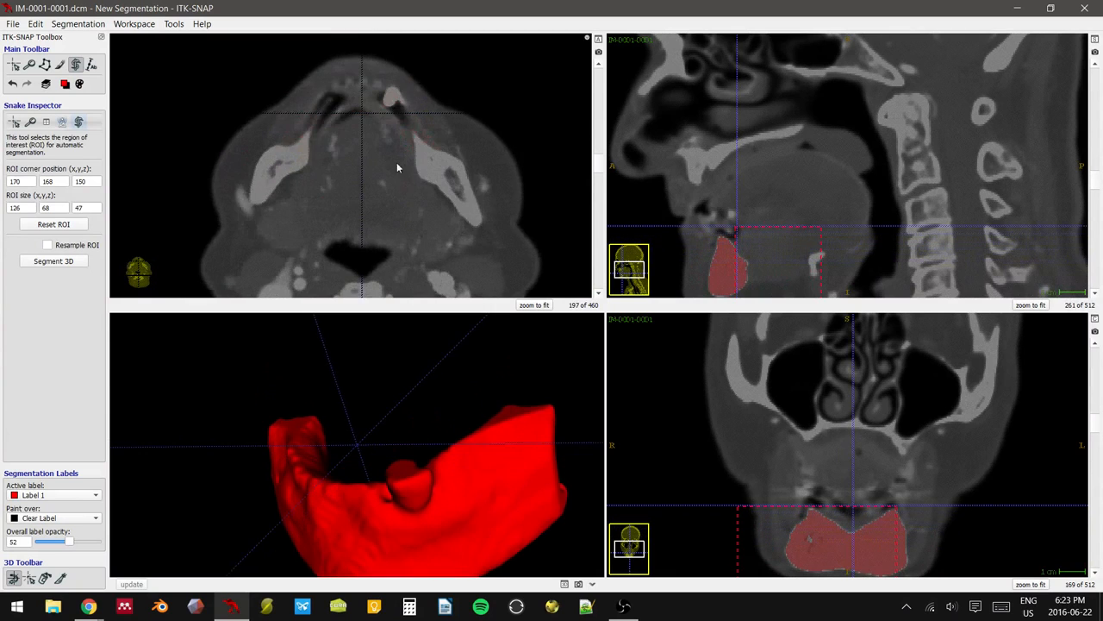
{"action": "scroll", "coordinate": [396, 165], "scroll_direction": "down", "scroll_amount": 2}
{"action": "left_click_drag", "start_coordinate": [369, 153], "coordinate": [324, 201]}
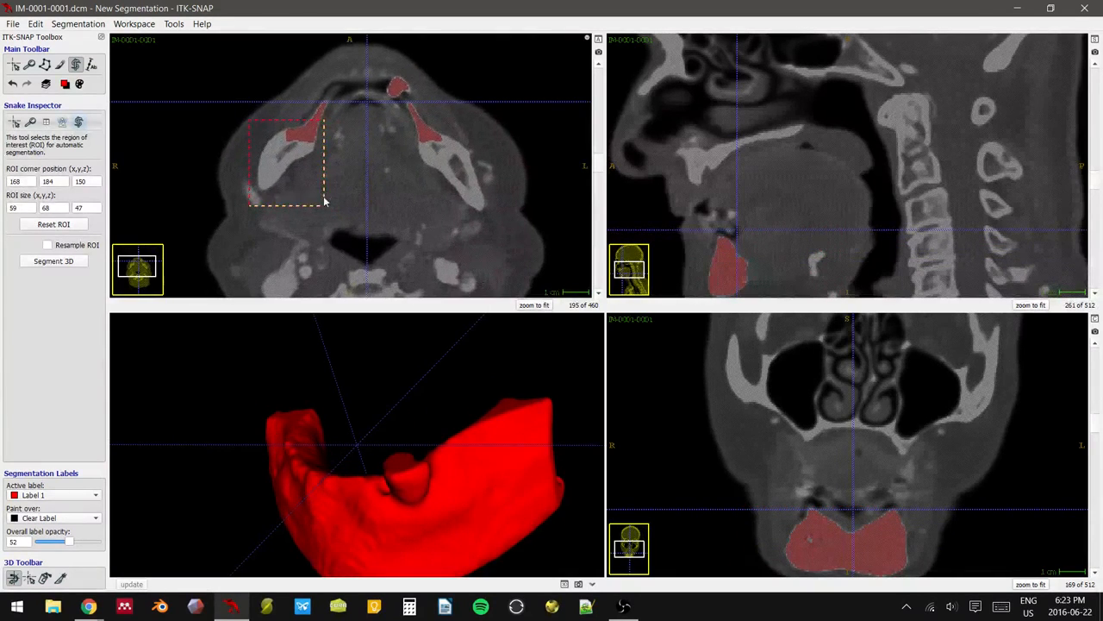
- Place the 3D cursor inside the patient's right jaw bone at (187, 220, 195) so all three slices show it
{"action": "middle_click_drag", "start_coordinate": [760, 229], "coordinate": [756, 147]}
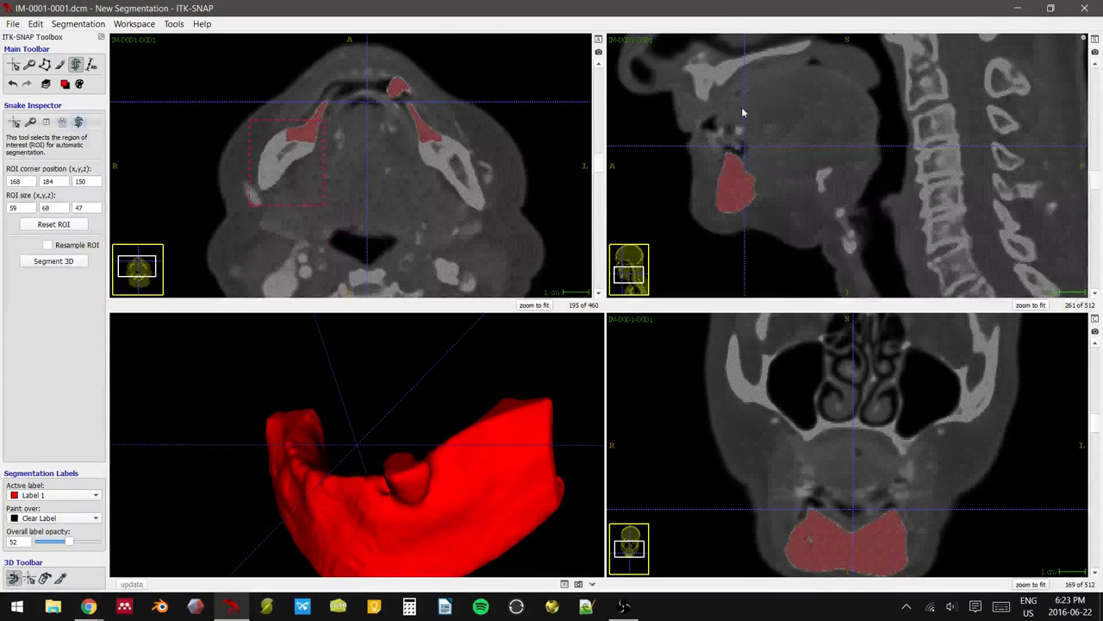
{"action": "right_click_drag", "start_coordinate": [738, 207], "coordinate": [862, 194]}
{"action": "middle_click_drag", "start_coordinate": [825, 195], "coordinate": [848, 195]}
{"action": "middle_click_drag", "start_coordinate": [376, 68], "coordinate": [385, 99]}
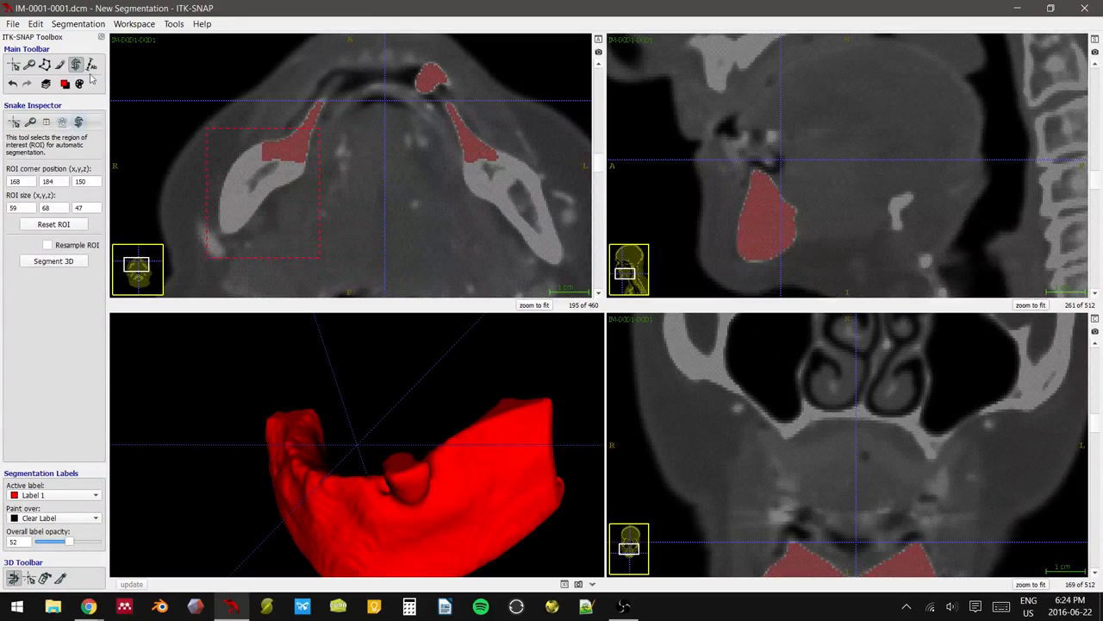
{"action": "left_click", "coordinate": [13, 66]}
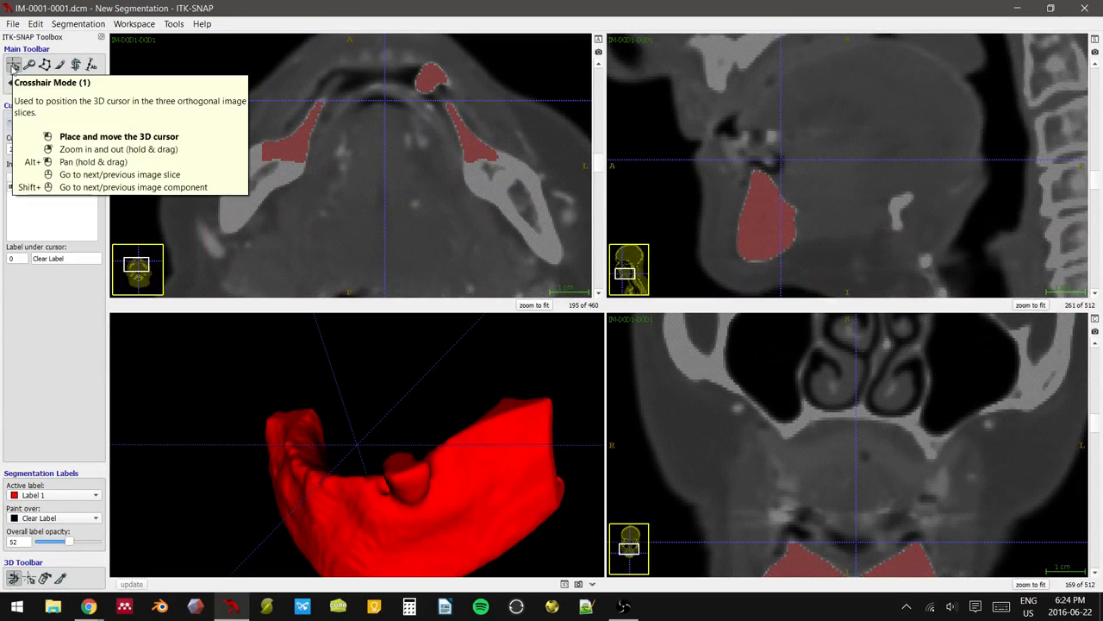
{"action": "left_click", "coordinate": [244, 198]}
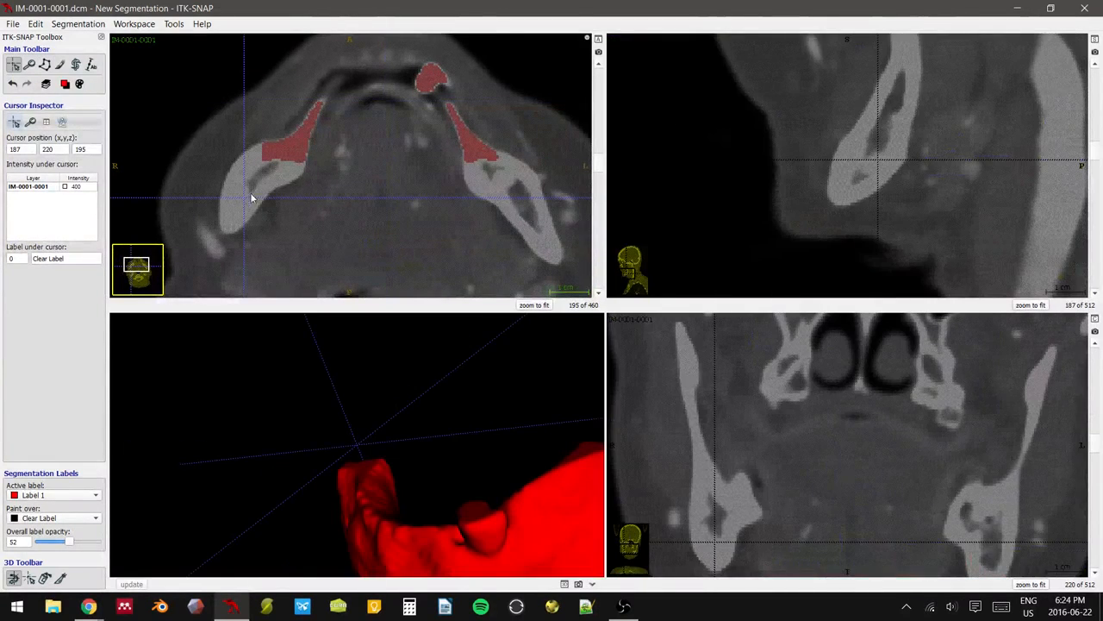
{"action": "right_click_drag", "start_coordinate": [372, 158], "coordinate": [369, 185]}
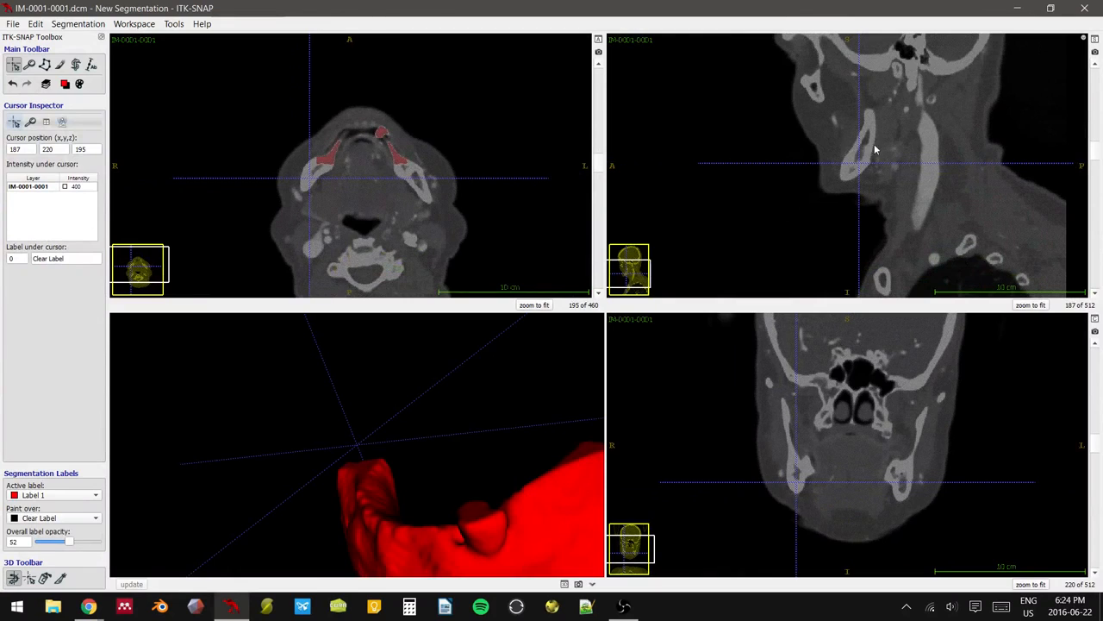
- Extend the ROI around the right jaw bone to 61 × 68 × 112 and start its active contour segmentation
{"action": "left_click", "coordinate": [76, 65]}
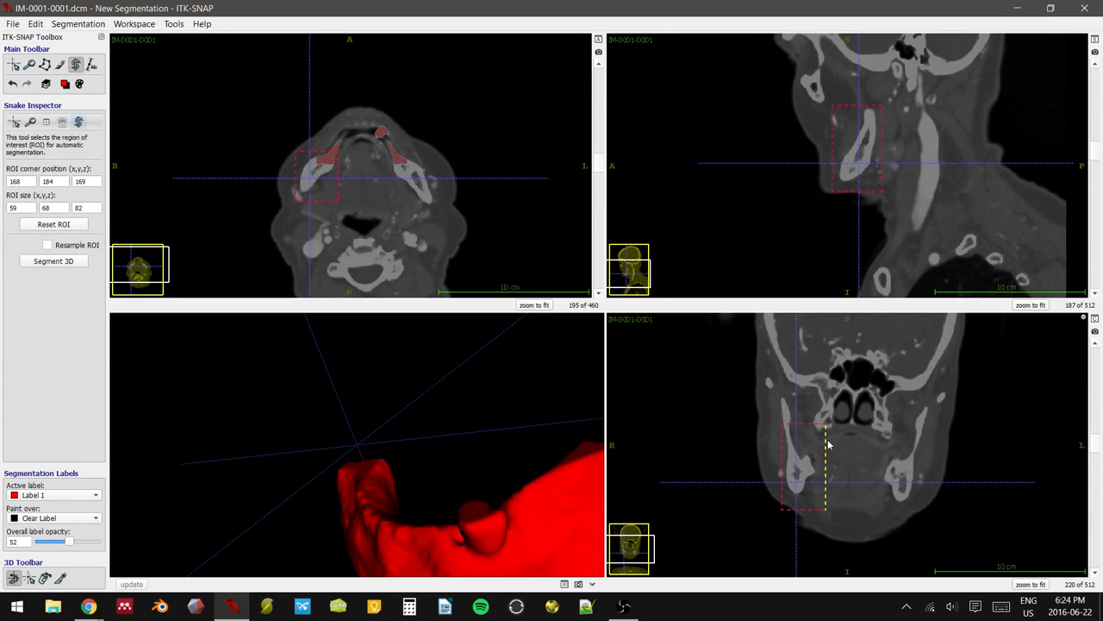
{"action": "left_click_drag", "start_coordinate": [827, 444], "coordinate": [780, 411]}
{"action": "left_click", "coordinate": [77, 264]}
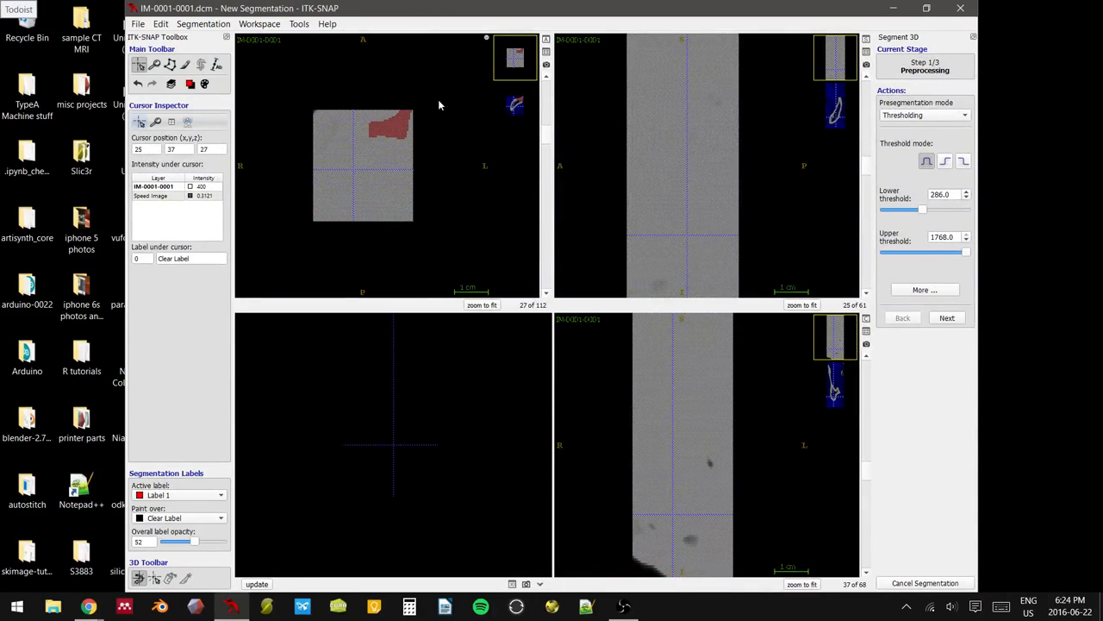
- Check the thresholded speed image, proceed to initialization and add a bubble of radius 1.8 in the bone at (19, 45, 27)
{"action": "left_click", "coordinate": [516, 110]}
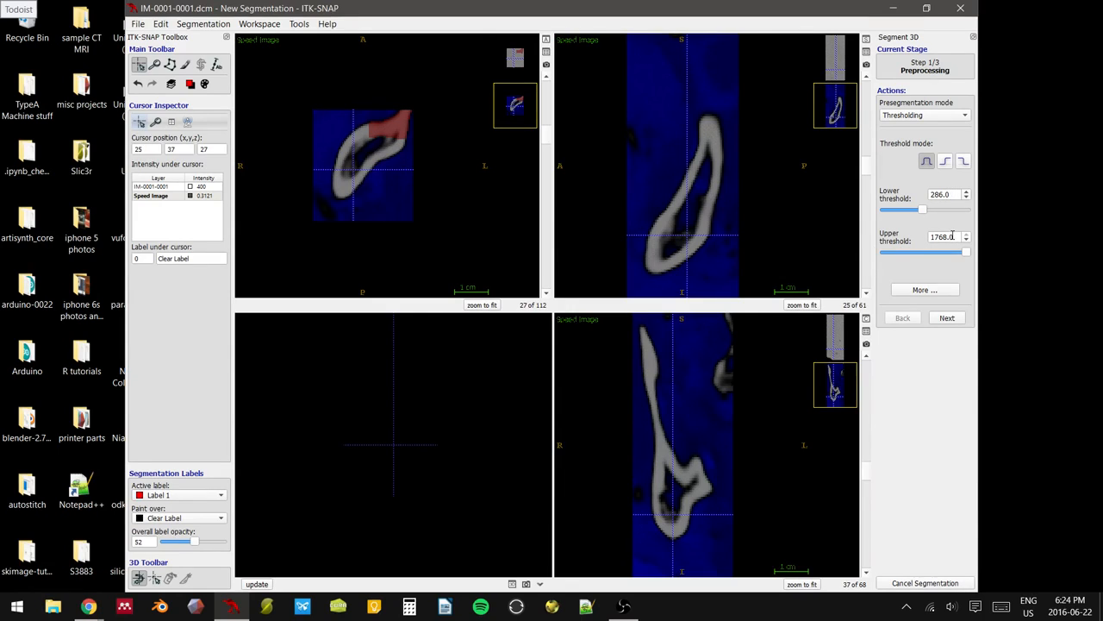
{"action": "left_click_drag", "start_coordinate": [369, 193], "coordinate": [343, 183]}
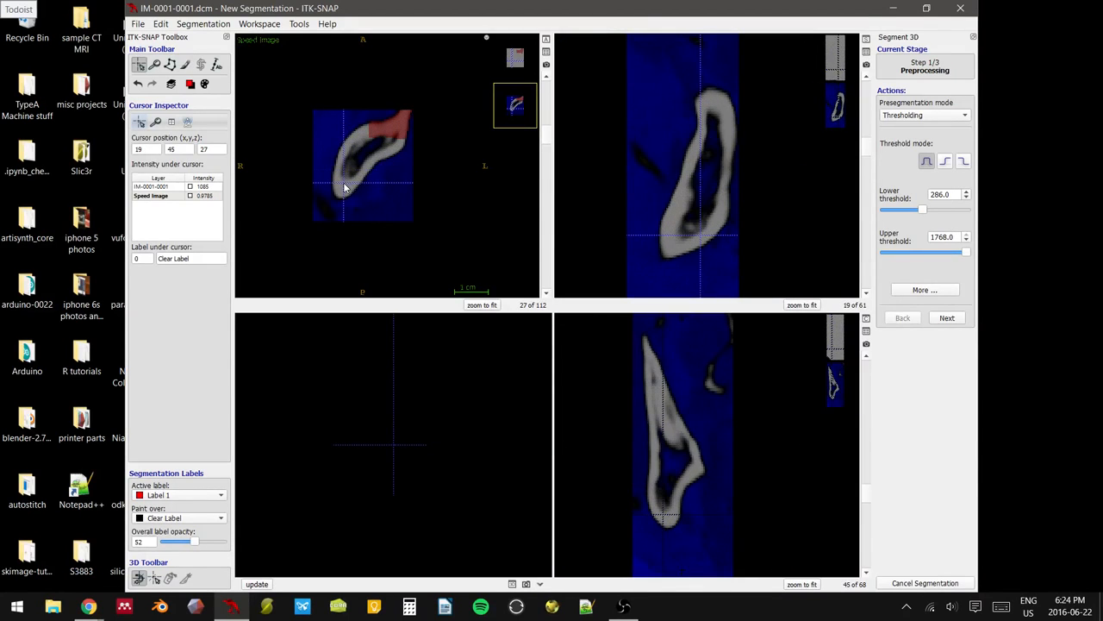
{"action": "left_click", "coordinate": [947, 318]}
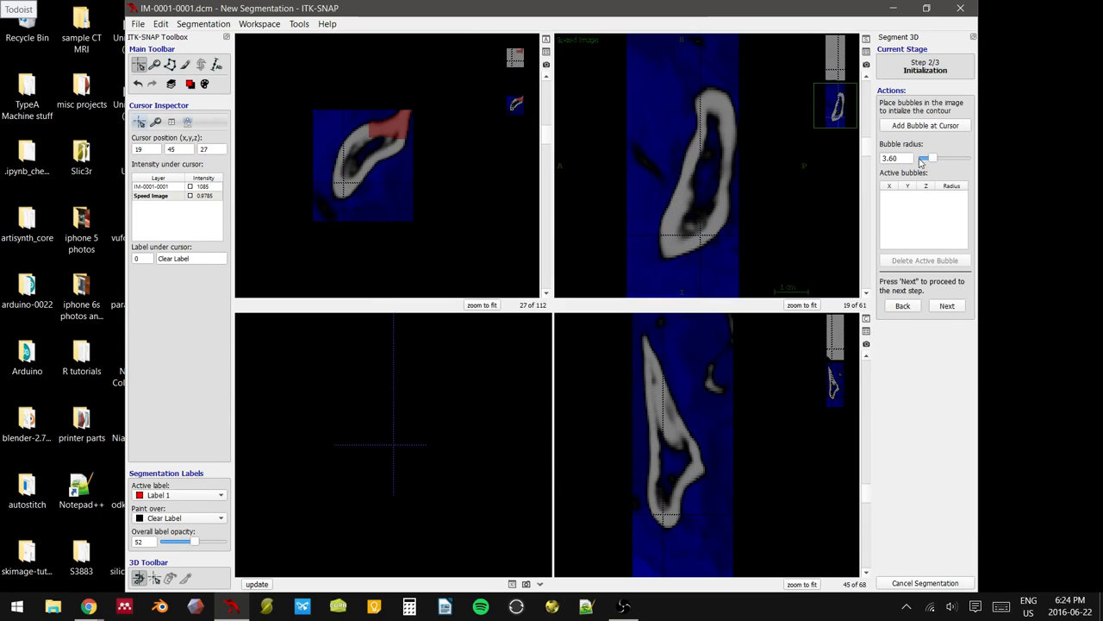
{"action": "left_click", "coordinate": [916, 127]}
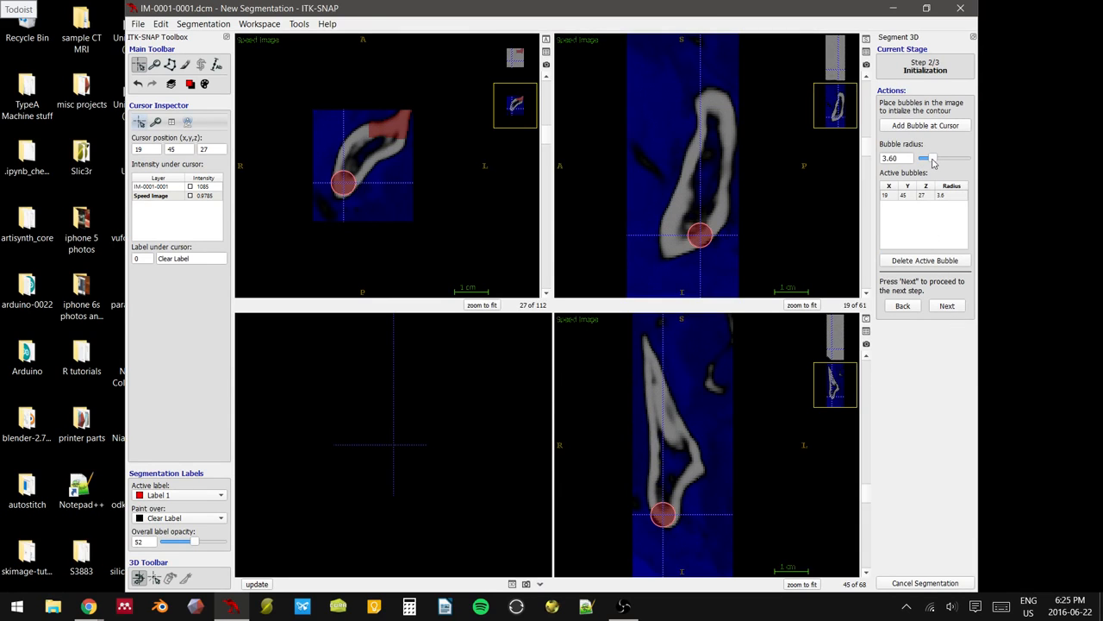
{"action": "left_click_drag", "start_coordinate": [934, 162], "coordinate": [922, 161]}
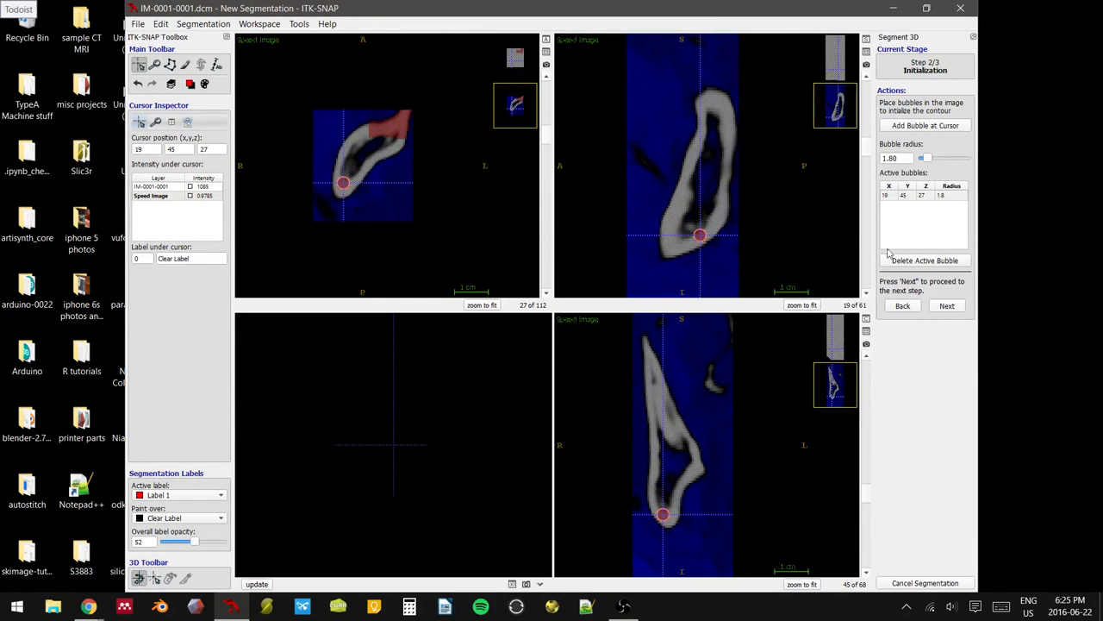
- Proceed to the evolution stage, run the contour evolution and check its spread through the right jaw bone in the slices
{"action": "left_click", "coordinate": [947, 306]}
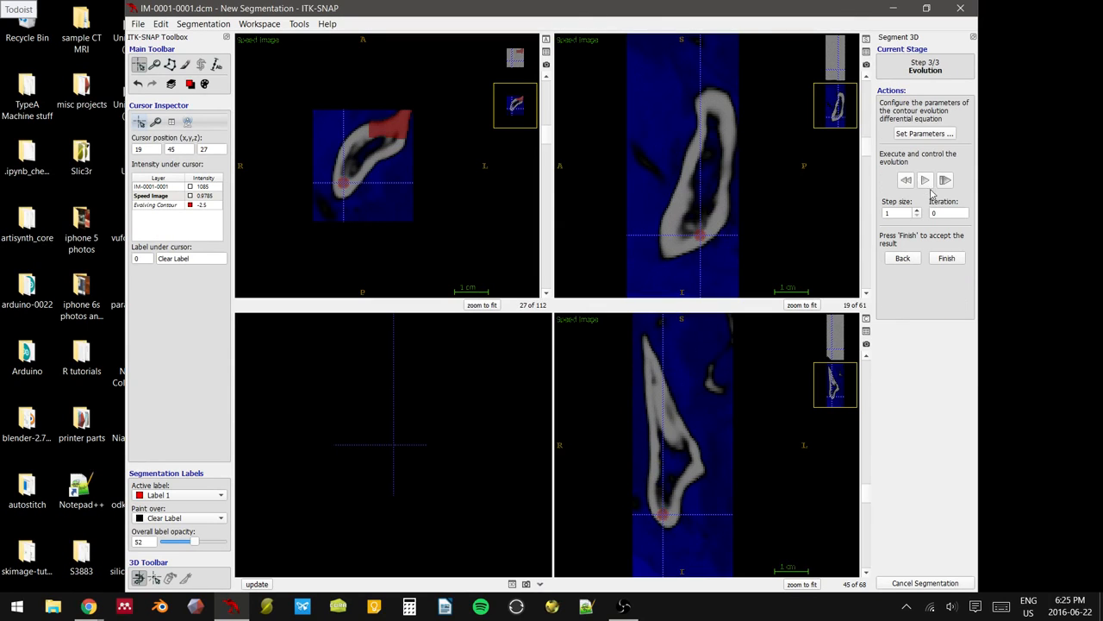
{"action": "left_click", "coordinate": [925, 181]}
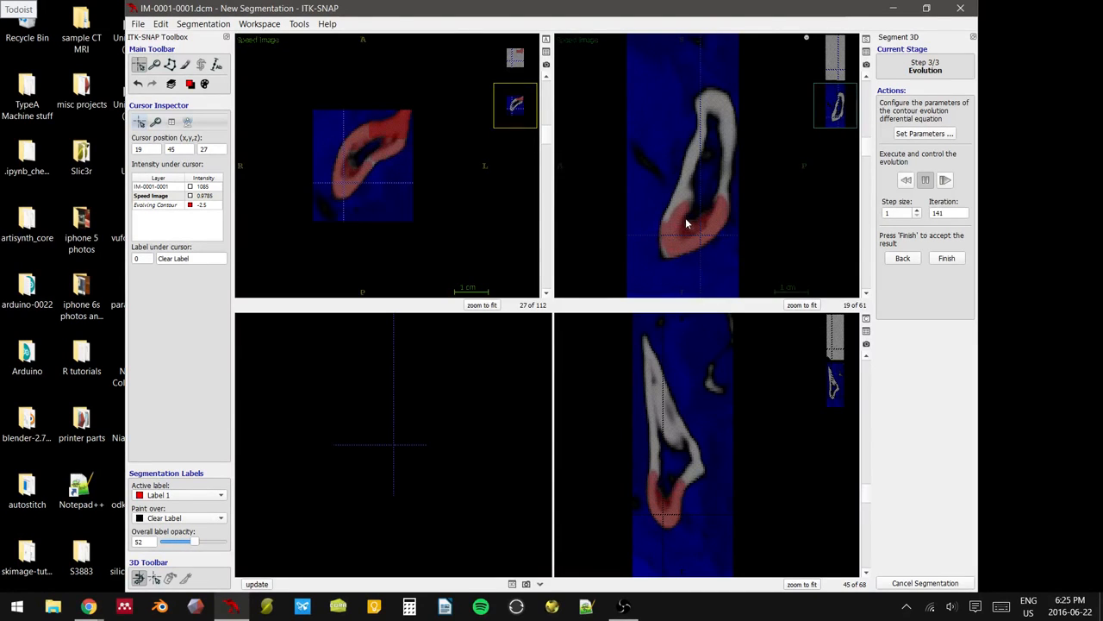
{"action": "scroll", "coordinate": [375, 160], "scroll_direction": "up", "scroll_amount": 8}
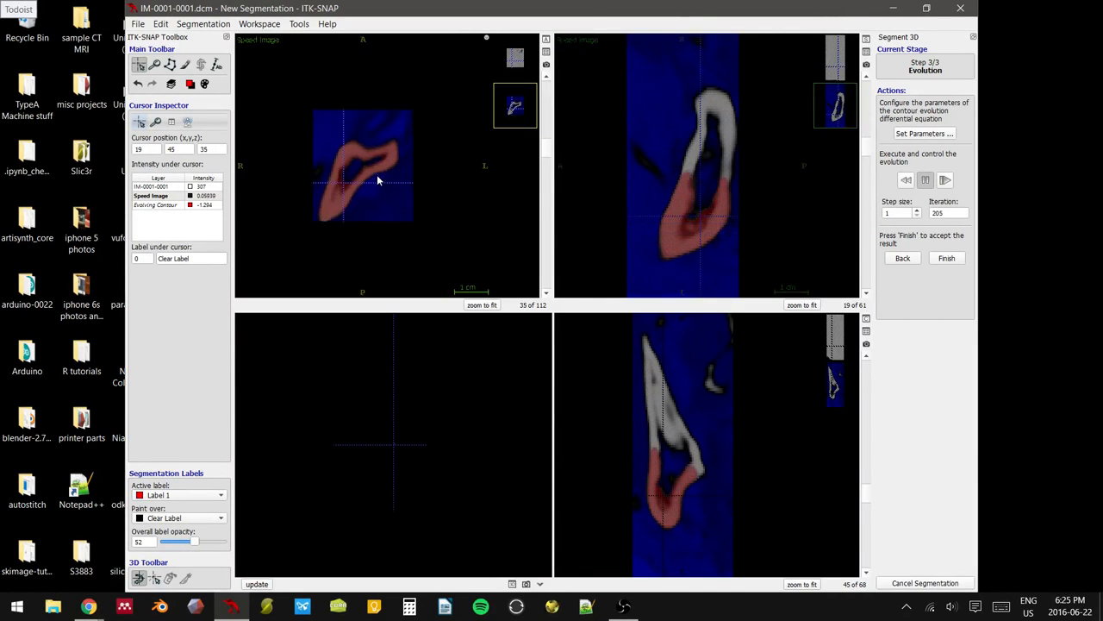
{"action": "scroll", "coordinate": [376, 176], "scroll_direction": "down", "scroll_amount": 20}
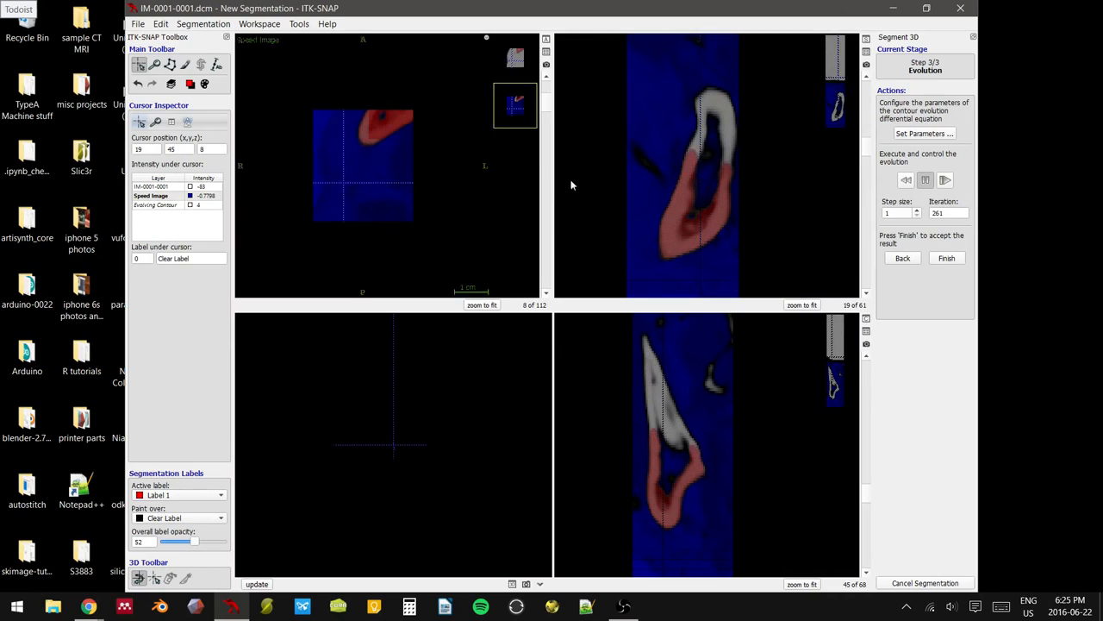
{"action": "left_click", "coordinate": [716, 100]}
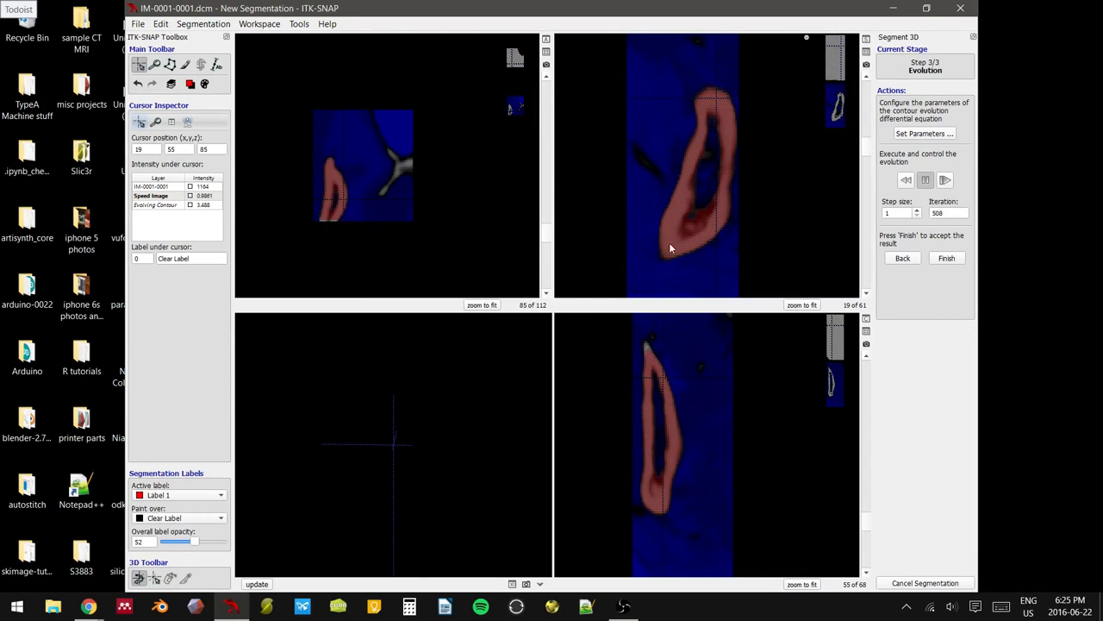
{"action": "scroll", "coordinate": [681, 343], "scroll_direction": "up", "scroll_amount": 13}
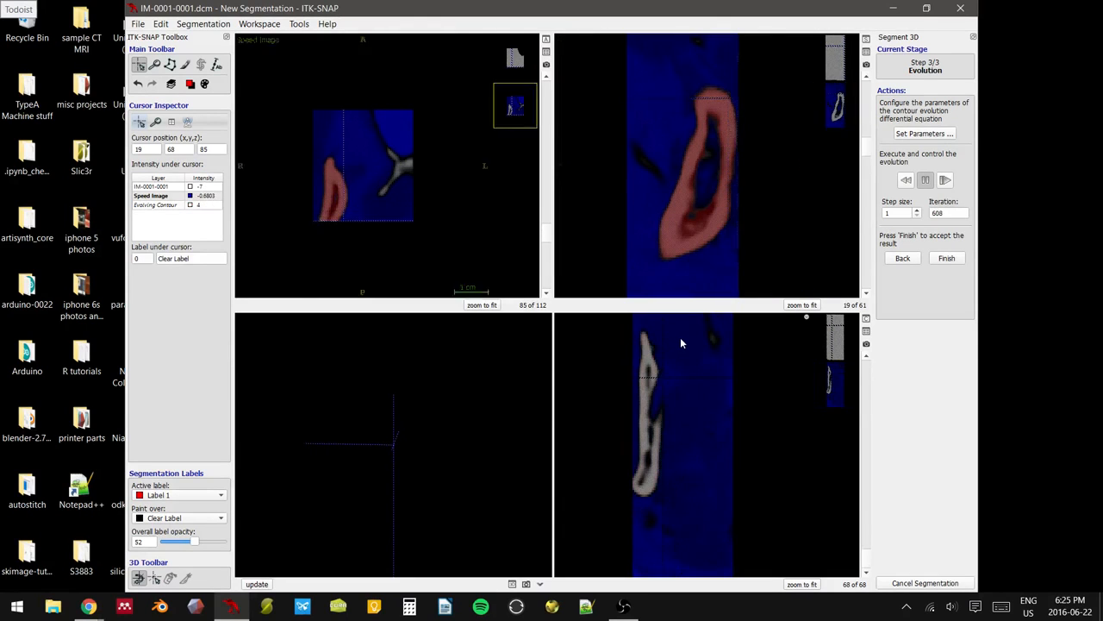
{"action": "scroll", "coordinate": [706, 217], "scroll_direction": "up", "scroll_amount": 2}
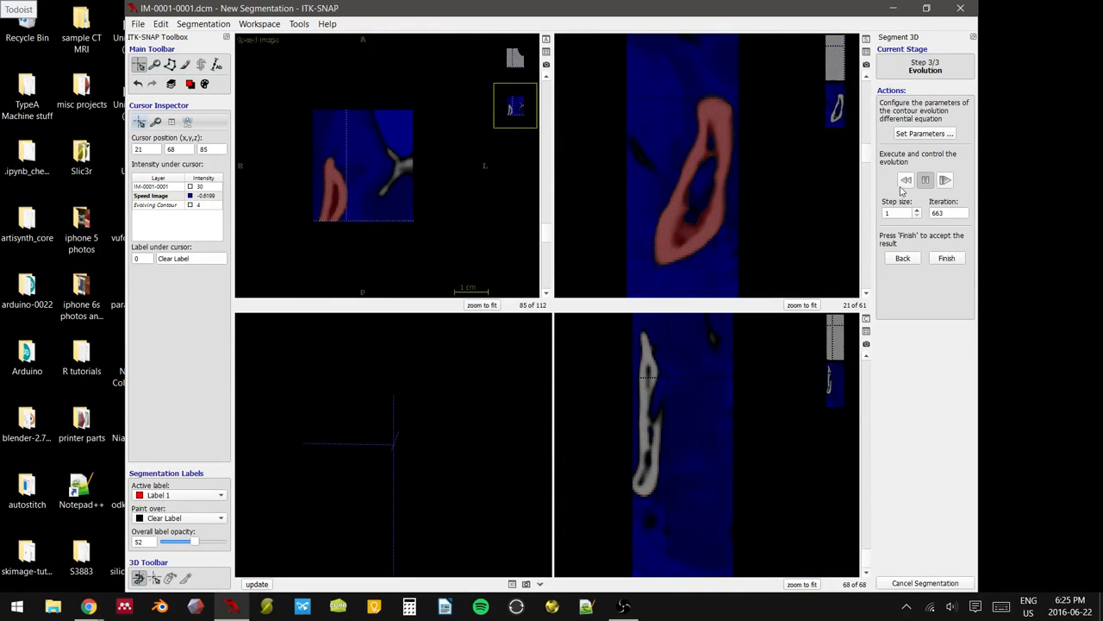
- Stop the evolution, accept the right jaw segmentation, and update the 3D model to inspect its shape
{"action": "left_click", "coordinate": [925, 179]}
{"action": "scroll", "coordinate": [715, 364], "scroll_direction": "down", "scroll_amount": 4}
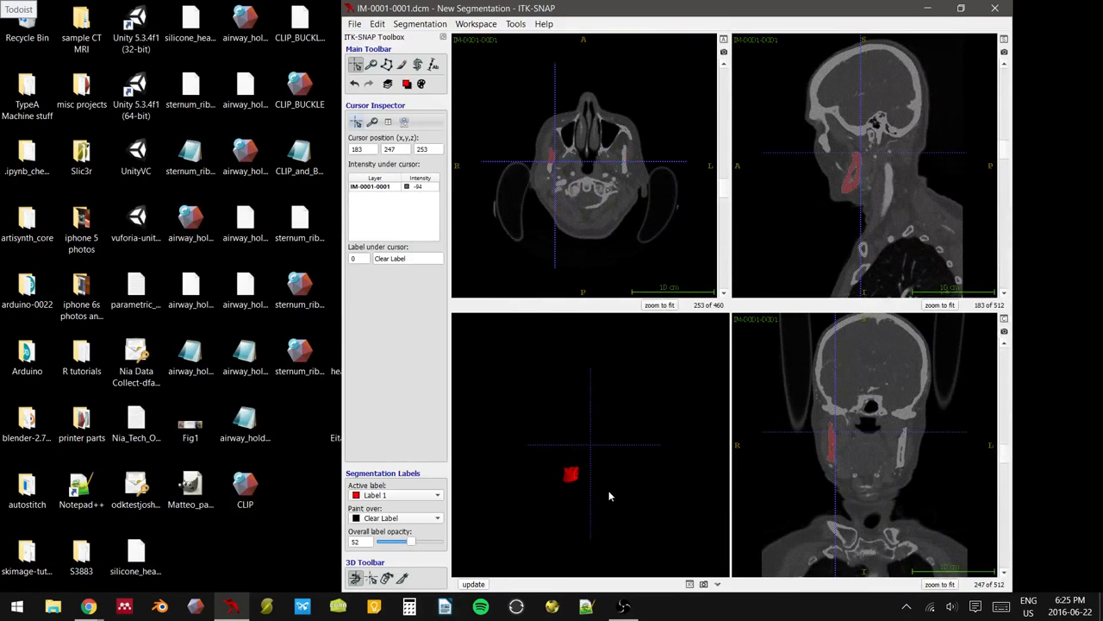
{"action": "right_click_drag", "start_coordinate": [593, 503], "coordinate": [559, 370]}
{"action": "left_click_drag", "start_coordinate": [596, 448], "coordinate": [615, 422]}
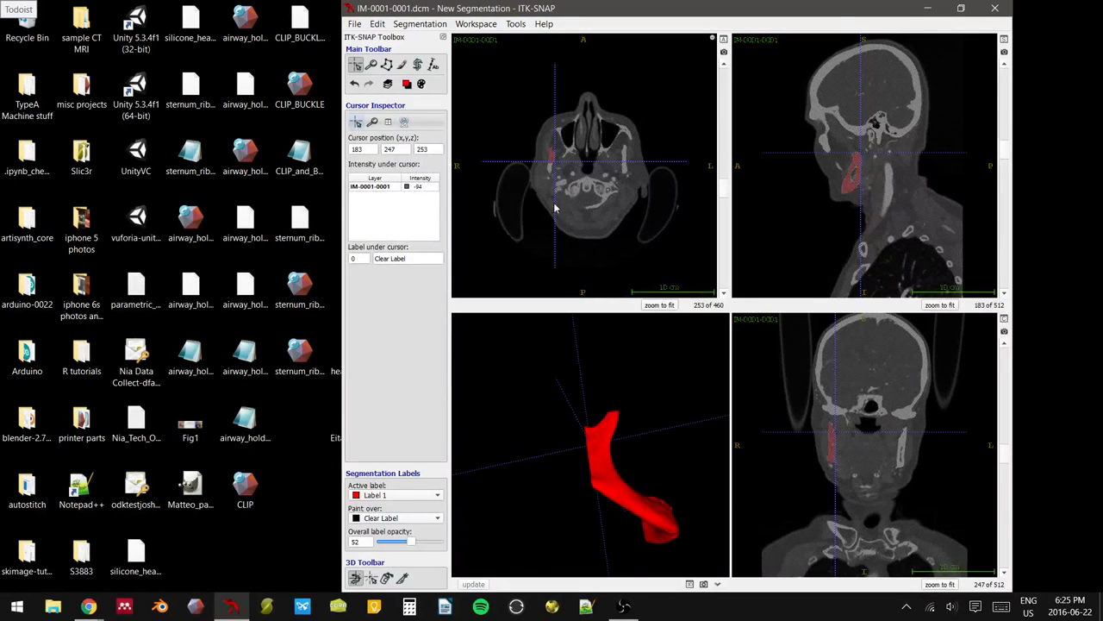
- Locate the unsegmented rear part of the right jaw bone and place the cursor on it at (170, 263, 253)
{"action": "right_click_drag", "start_coordinate": [589, 200], "coordinate": [562, 168]}
{"action": "middle_click_drag", "start_coordinate": [504, 168], "coordinate": [631, 180]}
{"action": "left_click", "coordinate": [542, 164]}
{"action": "right_click_drag", "start_coordinate": [631, 180], "coordinate": [644, 198]}
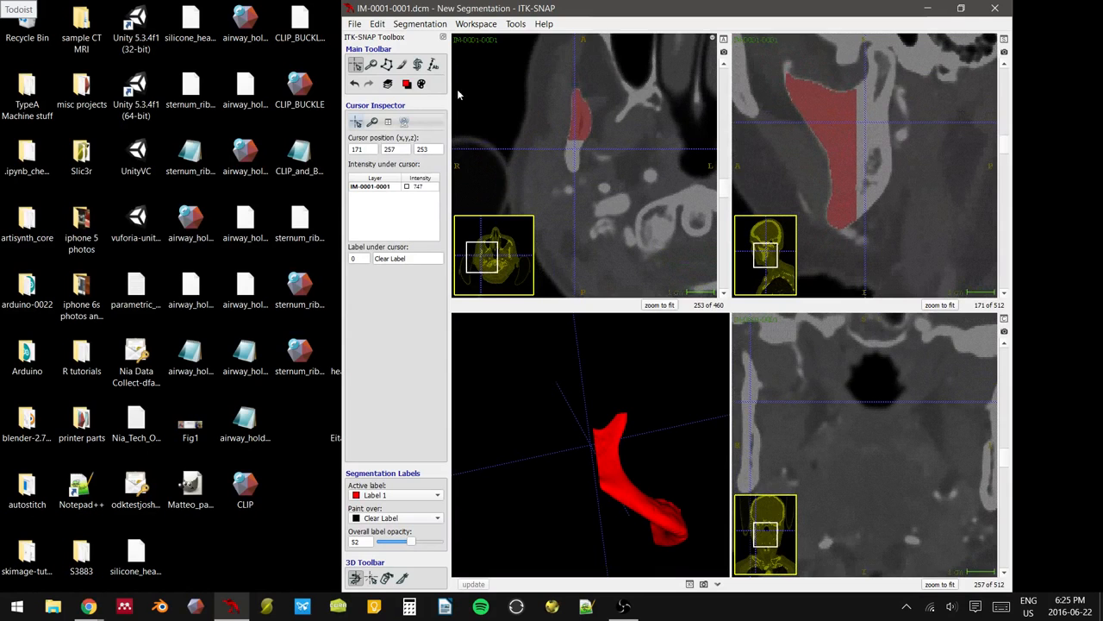
{"action": "right_click_drag", "start_coordinate": [581, 140], "coordinate": [593, 168]}
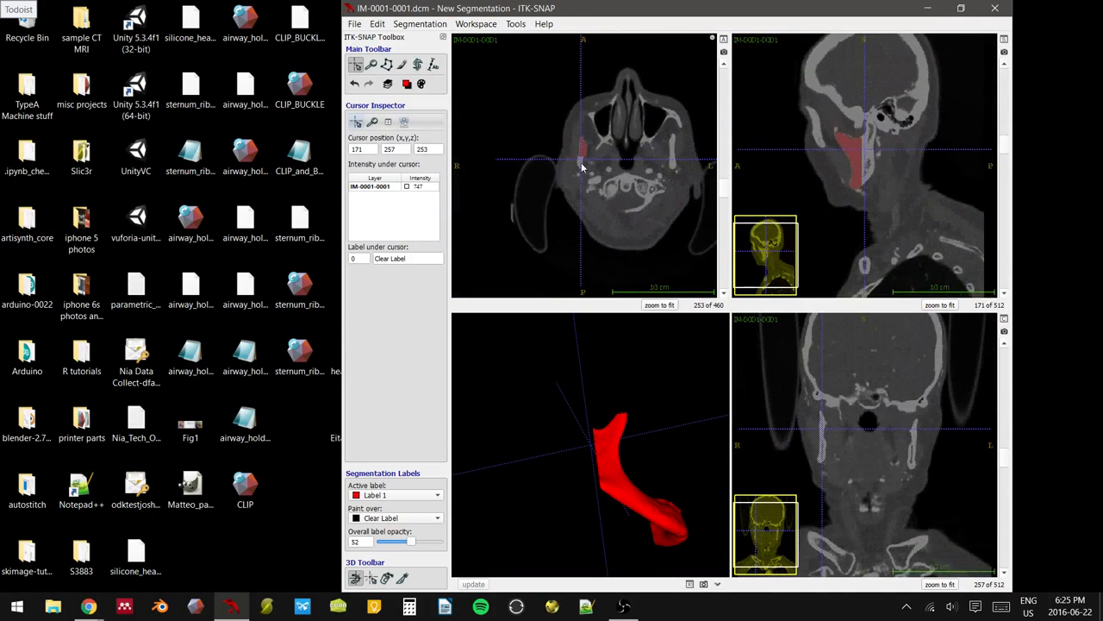
{"action": "left_click", "coordinate": [581, 168]}
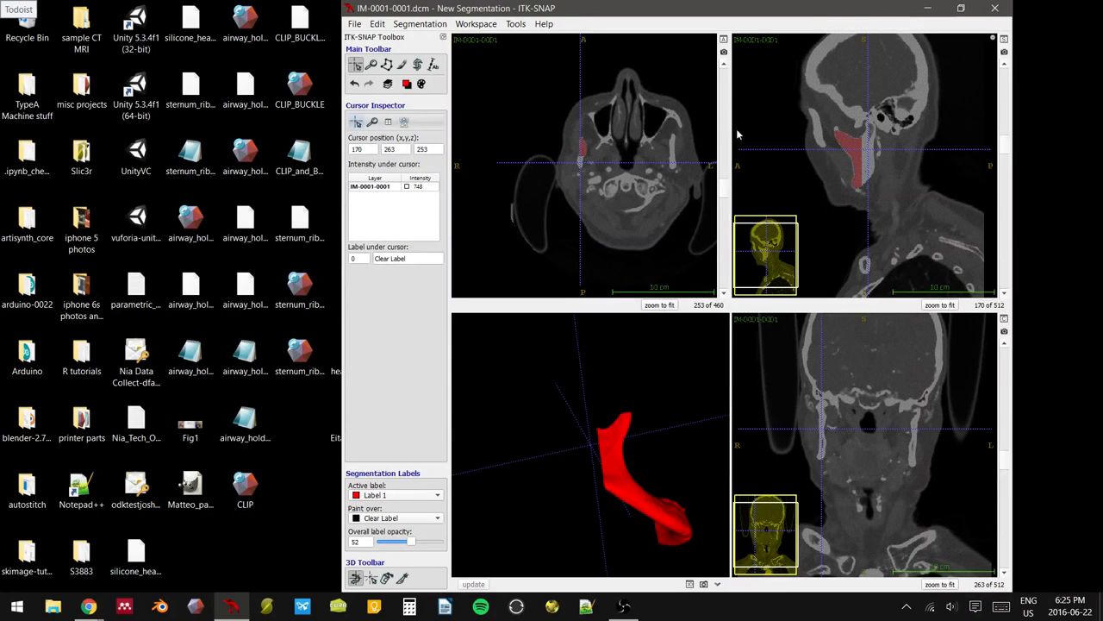
- Fit the segmentation ROI around the unsegmented rear part of the right jaw bone, with corner (158, 247, 202) and size 32 × 37 × 95
{"action": "right_click_drag", "start_coordinate": [686, 210], "coordinate": [614, 130]}
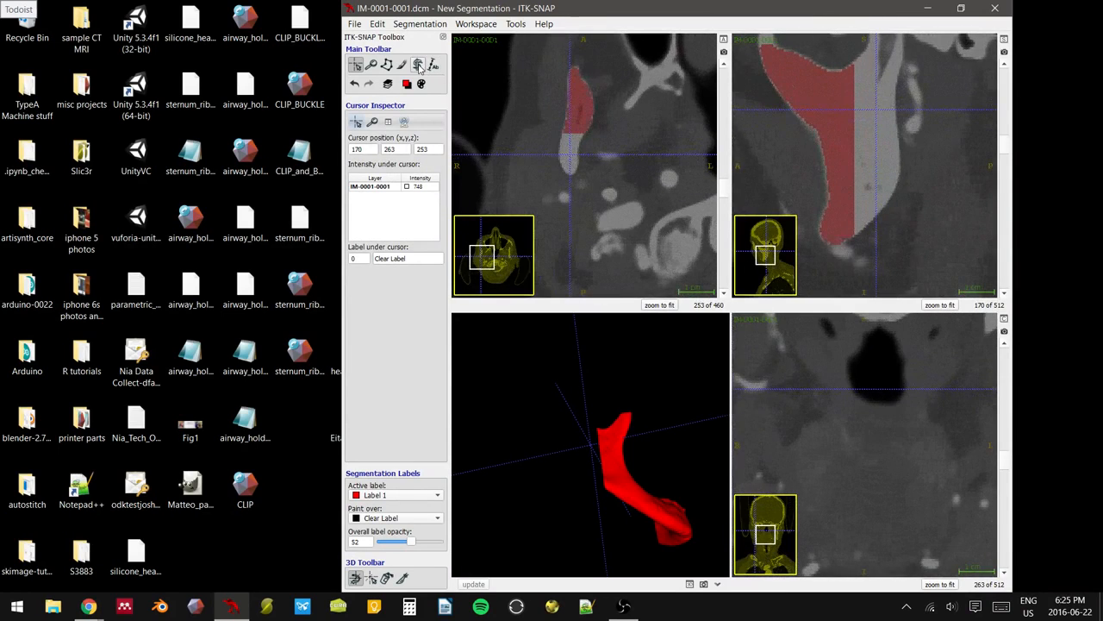
{"action": "left_click", "coordinate": [418, 65]}
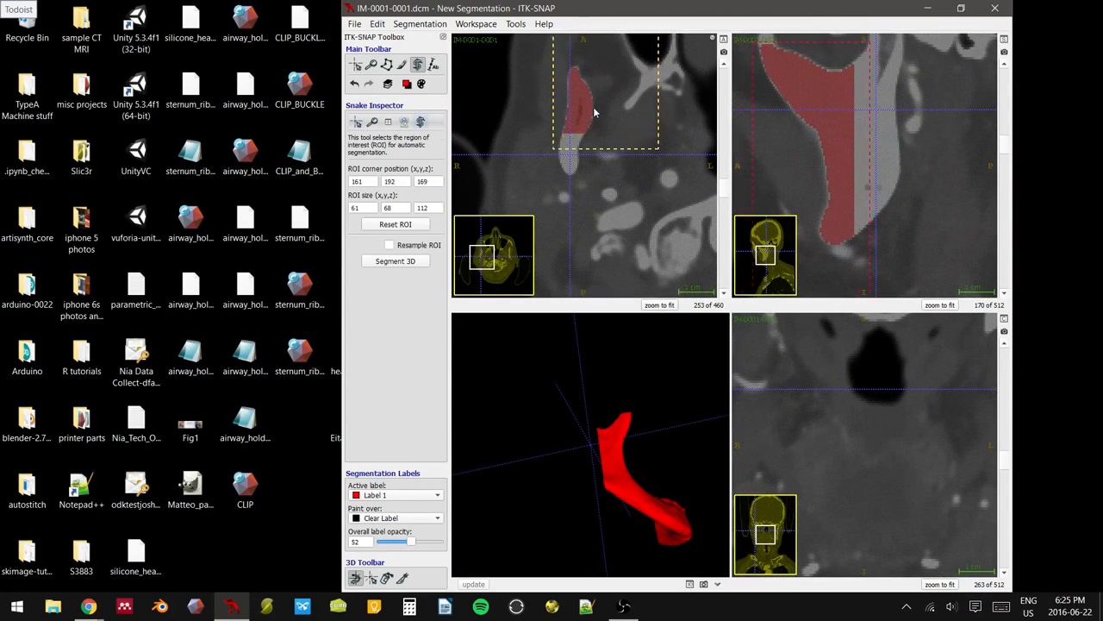
{"action": "left_click_drag", "start_coordinate": [593, 99], "coordinate": [601, 174]}
{"action": "left_click_drag", "start_coordinate": [545, 114], "coordinate": [553, 129]}
{"action": "right_click_drag", "start_coordinate": [828, 171], "coordinate": [800, 151]}
{"action": "mouse_move", "coordinate": [873, 87]}
{"action": "left_mouse_down"}
{"action": "mouse_move", "coordinate": [872, 64]}
{"action": "mouse_move", "coordinate": [894, 88]}
{"action": "mouse_move", "coordinate": [855, 105]}
{"action": "left_mouse_up"}
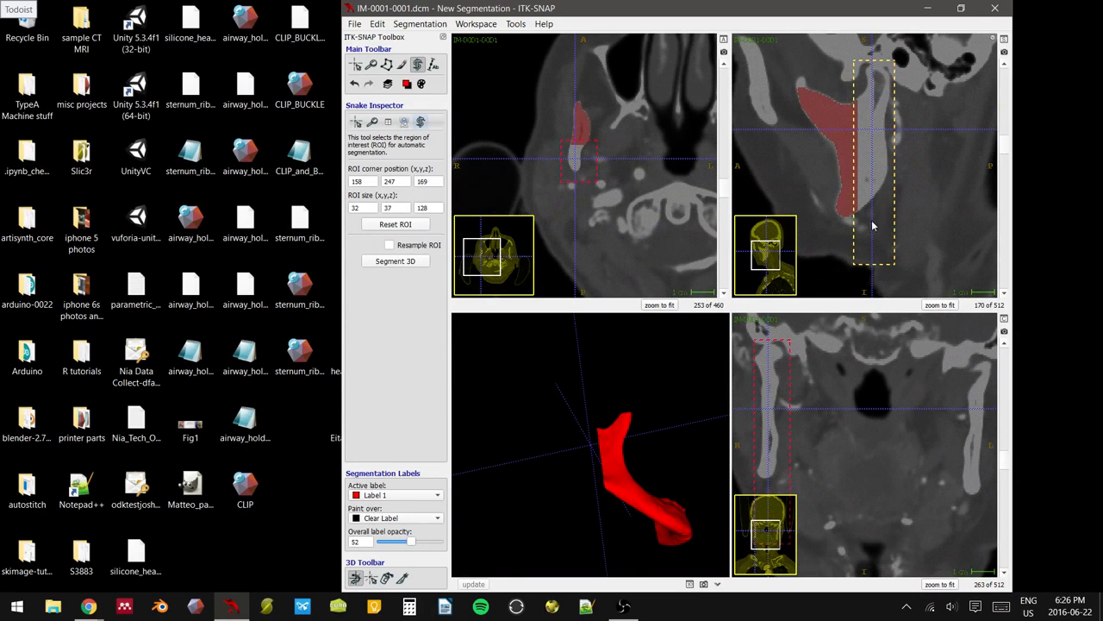
{"action": "left_click_drag", "start_coordinate": [875, 263], "coordinate": [875, 223]}
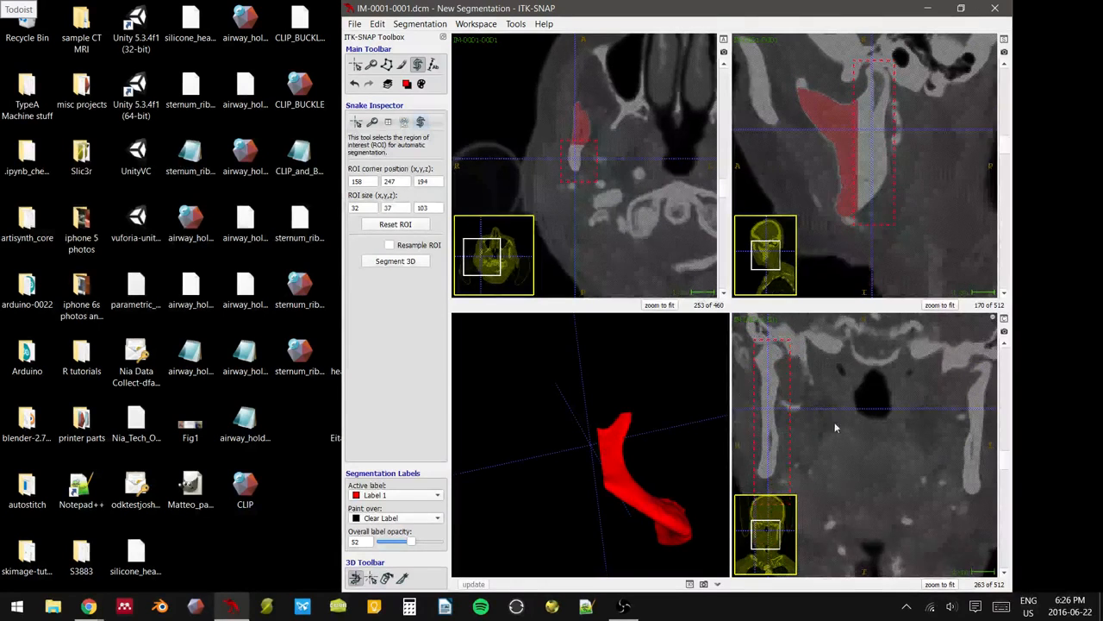
{"action": "right_click_drag", "start_coordinate": [834, 422], "coordinate": [808, 481]}
{"action": "left_click_drag", "start_coordinate": [809, 481], "coordinate": [806, 473]}
{"action": "right_click_drag", "start_coordinate": [862, 416], "coordinate": [830, 387]}
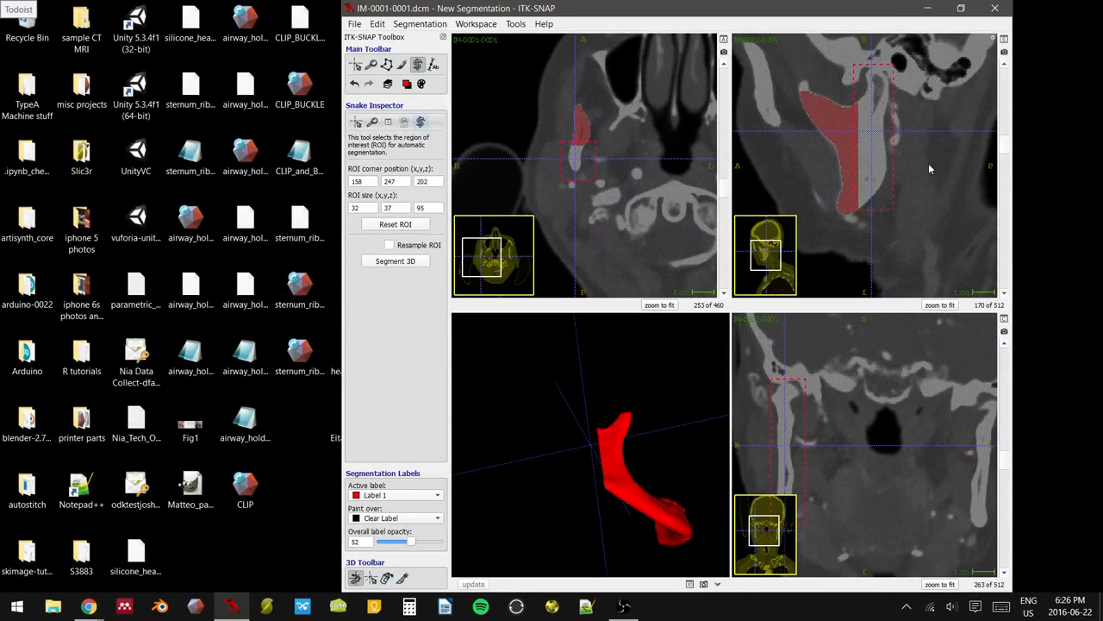
- Examine how closely the right jaw condyle meets the skull at the upper edge of the ROI in the sagittal slice
{"action": "right_click_drag", "start_coordinate": [925, 109], "coordinate": [924, 88]}
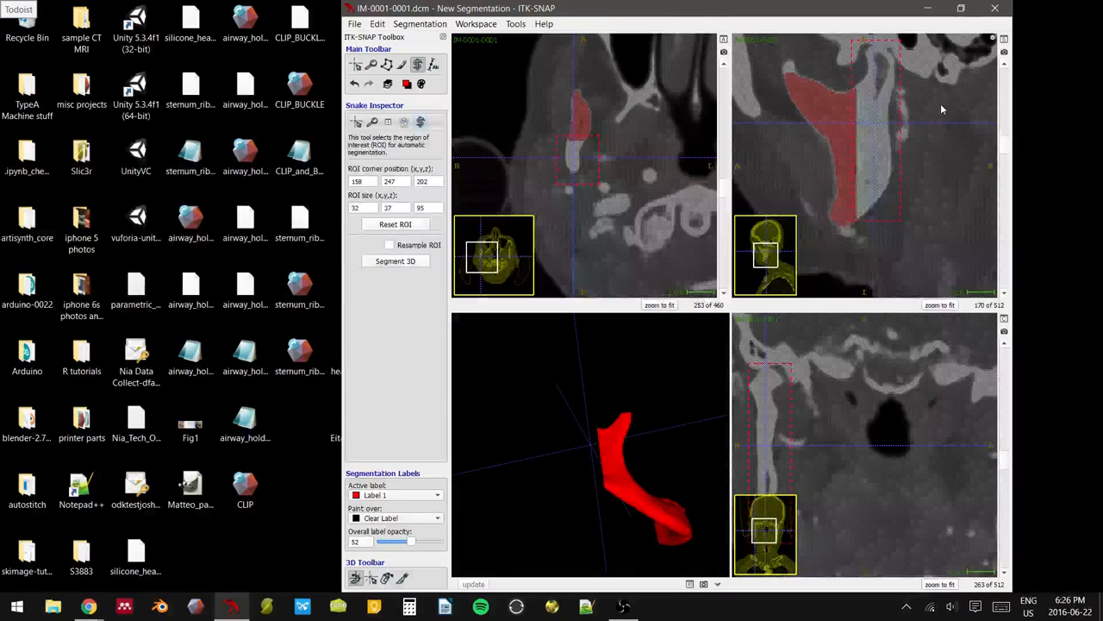
{"action": "middle_click_drag", "start_coordinate": [940, 103], "coordinate": [922, 158]}
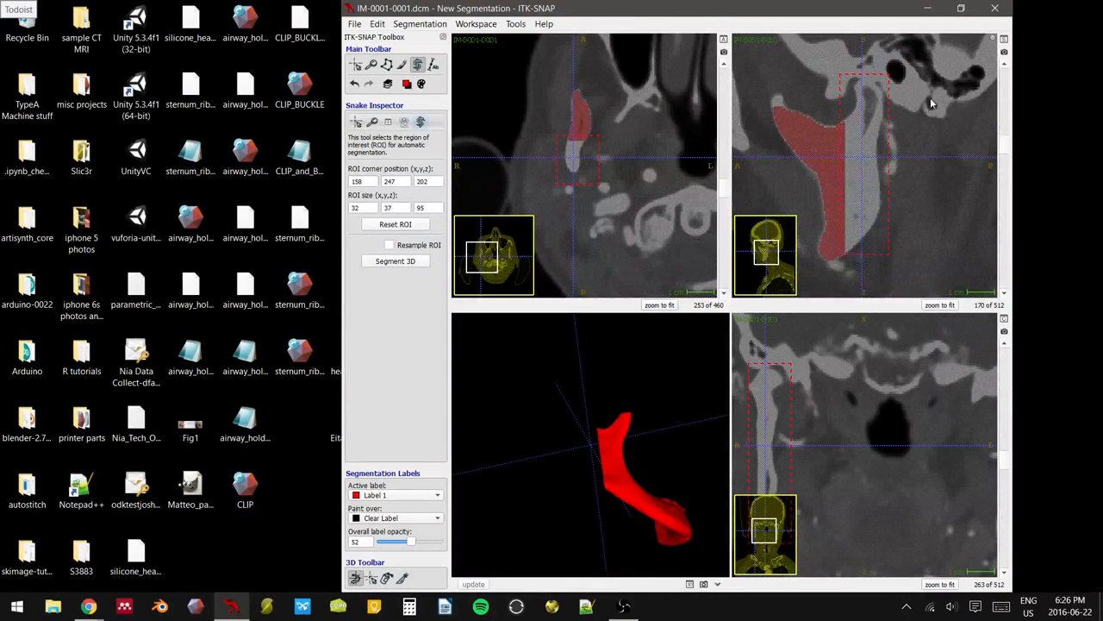
{"action": "middle_click_drag", "start_coordinate": [931, 103], "coordinate": [915, 125]}
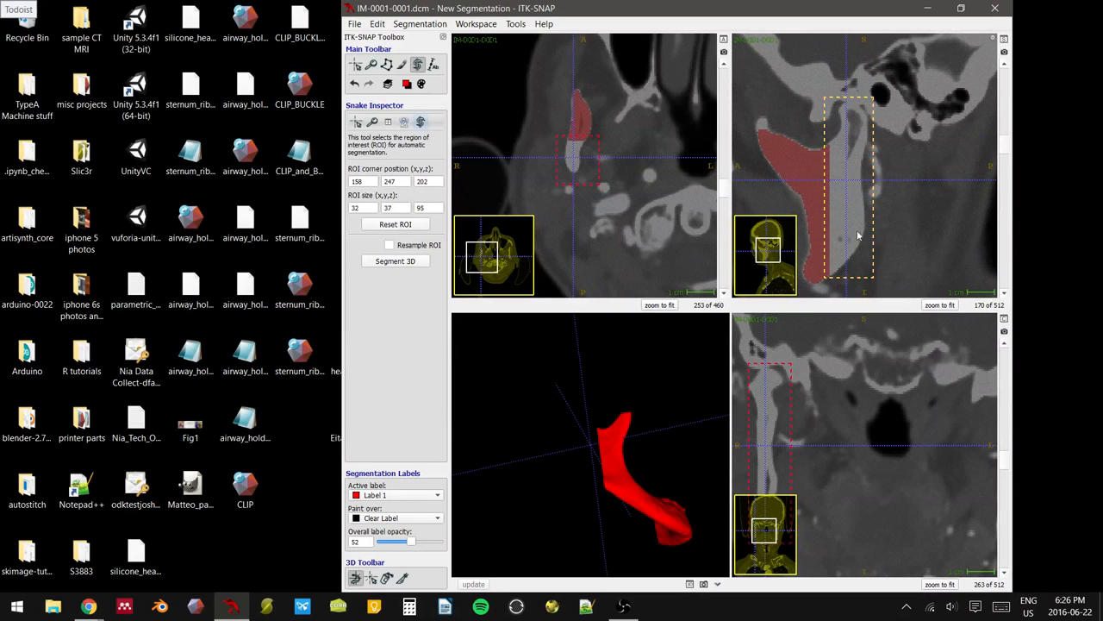
{"action": "right_click_drag", "start_coordinate": [931, 71], "coordinate": [933, 184]}
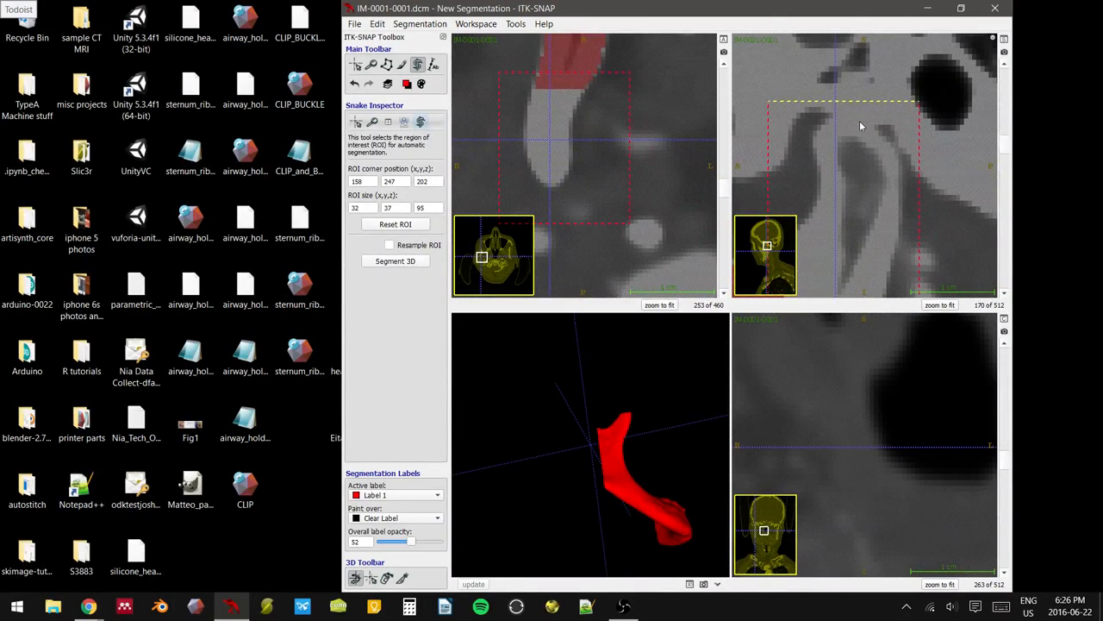
{"action": "scroll", "coordinate": [863, 117], "scroll_direction": "down", "scroll_amount": 3}
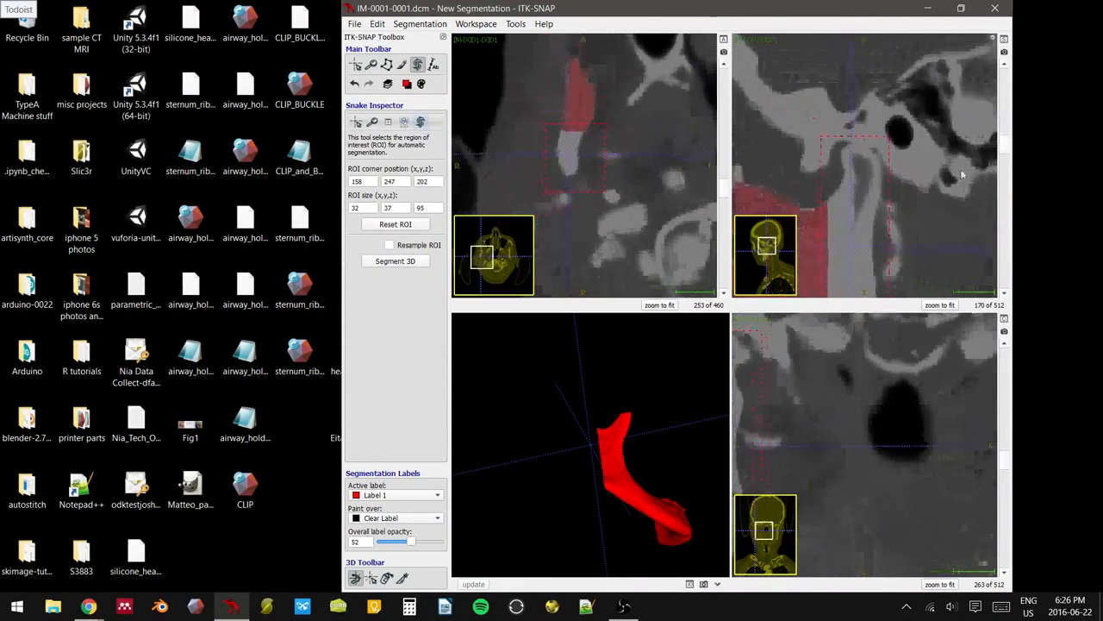
{"action": "right_click_drag", "start_coordinate": [819, 118], "coordinate": [832, 295]}
{"action": "right_click_drag", "start_coordinate": [896, 178], "coordinate": [902, 154]}
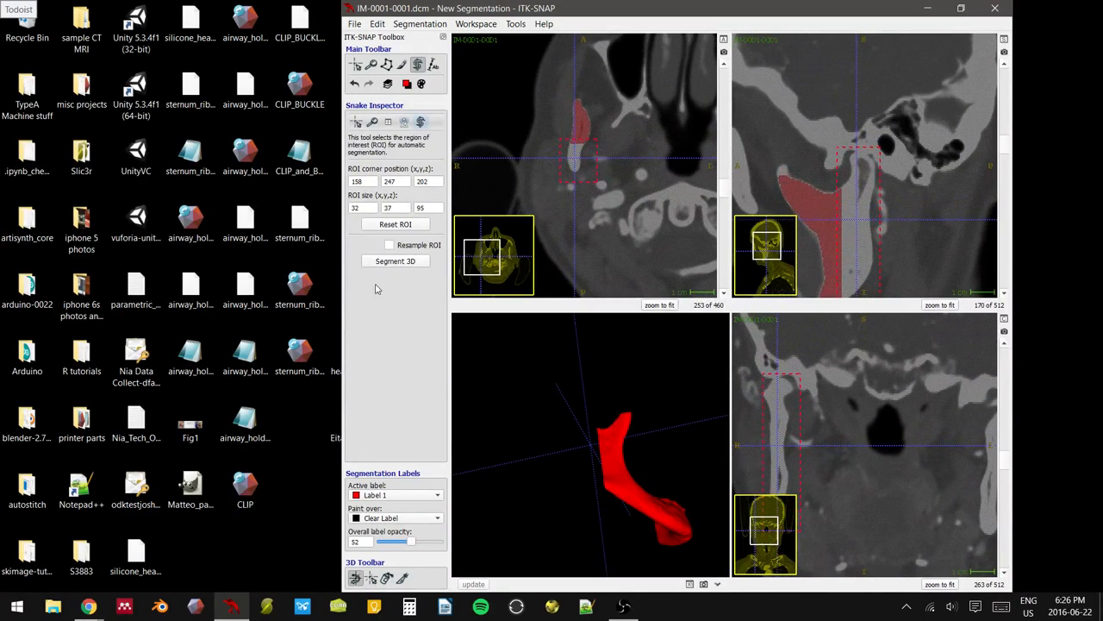
- Try segmenting this ROI in 3D with a bubble of radius 1.8 at (12, 18, 52) and run the contour evolution
{"action": "left_click", "coordinate": [395, 260]}
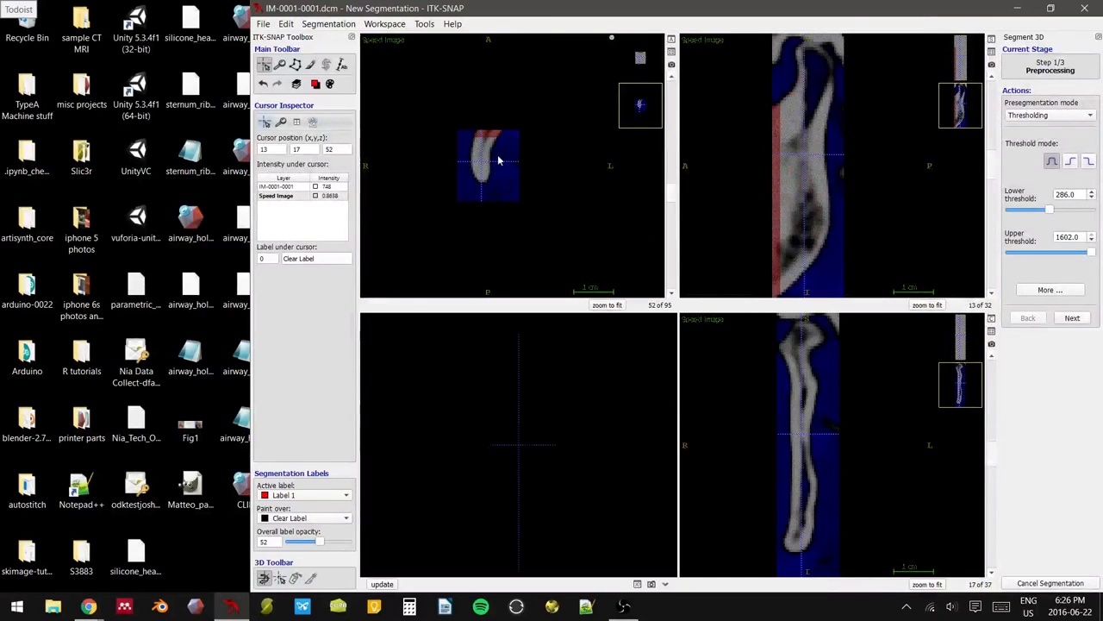
{"action": "left_click", "coordinate": [1066, 319]}
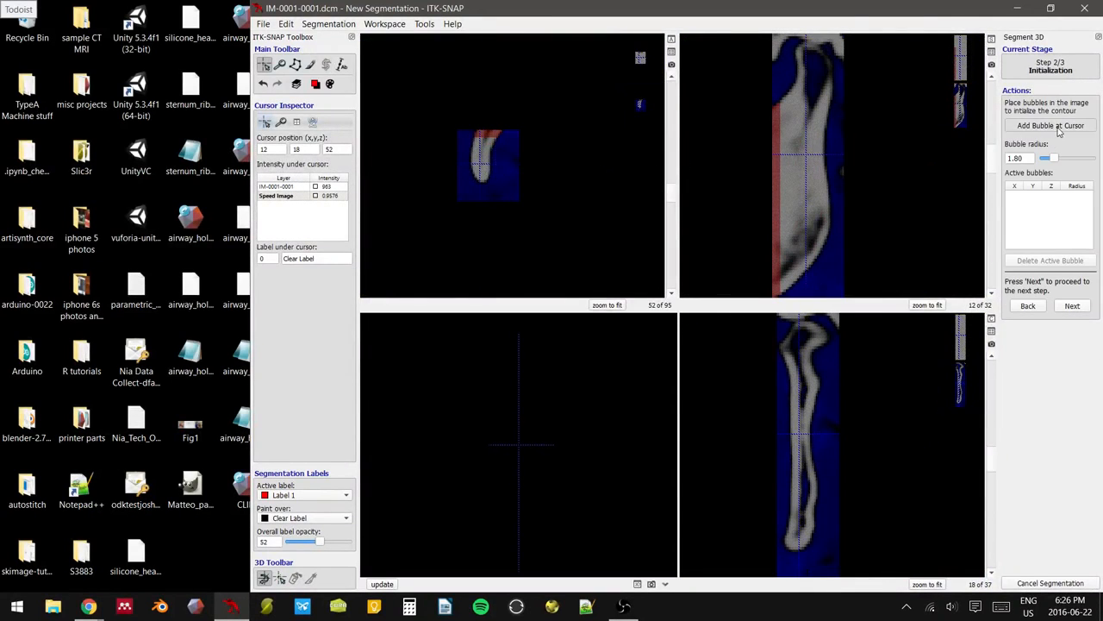
{"action": "left_click", "coordinate": [1051, 126]}
{"action": "left_click", "coordinate": [1073, 305]}
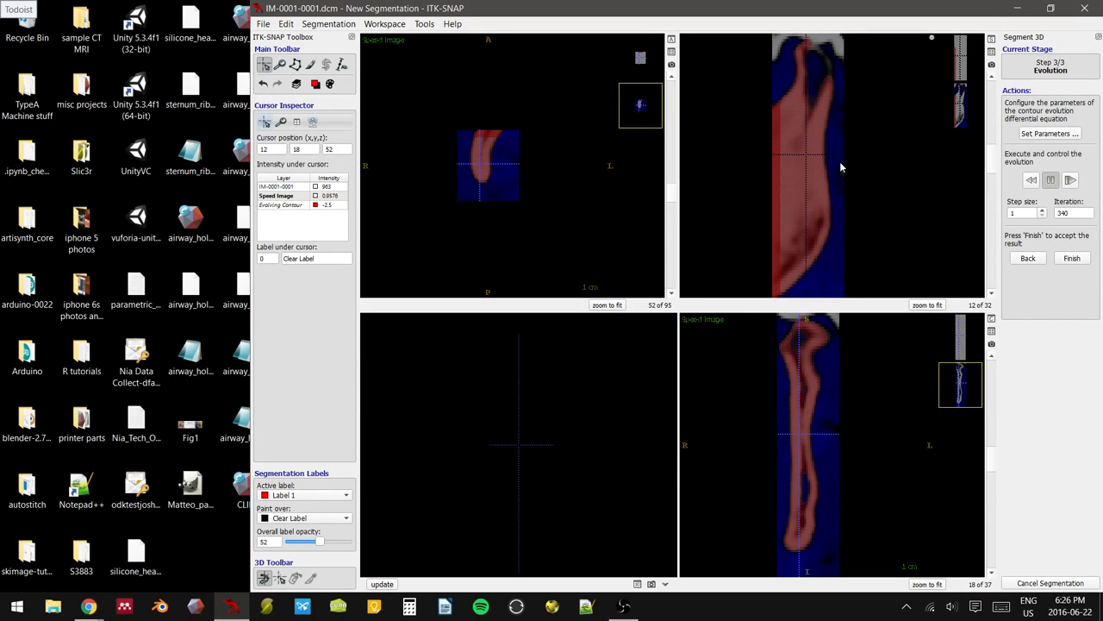
- Check the contour's spread at the upper end of the ROI, then stop the evolution and accept the segmentation
{"action": "left_click", "coordinate": [815, 38]}
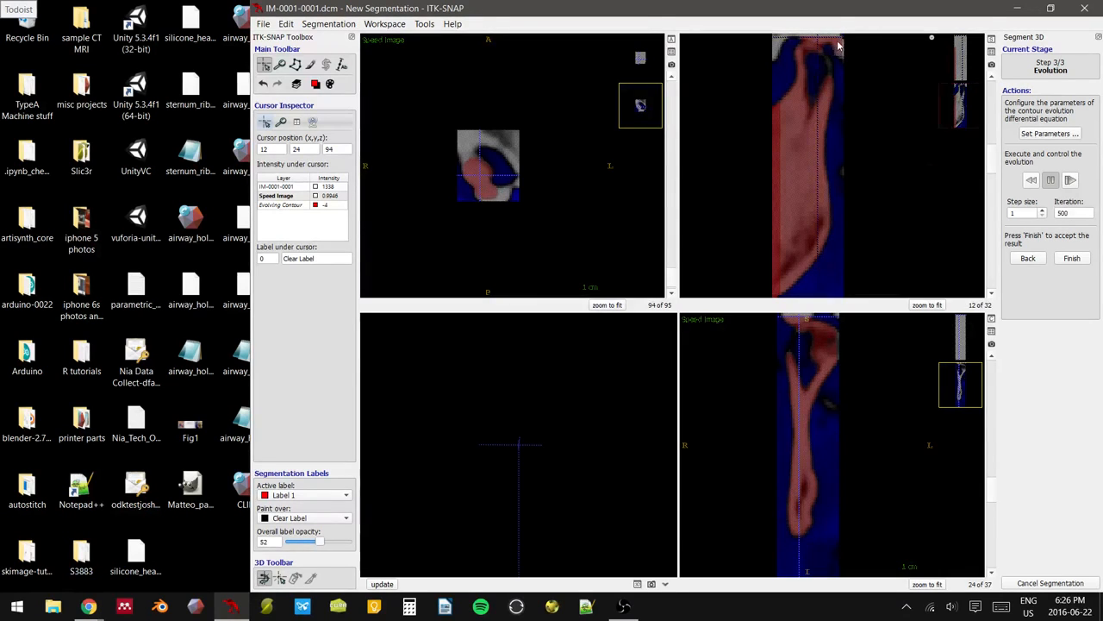
{"action": "left_click", "coordinate": [817, 36]}
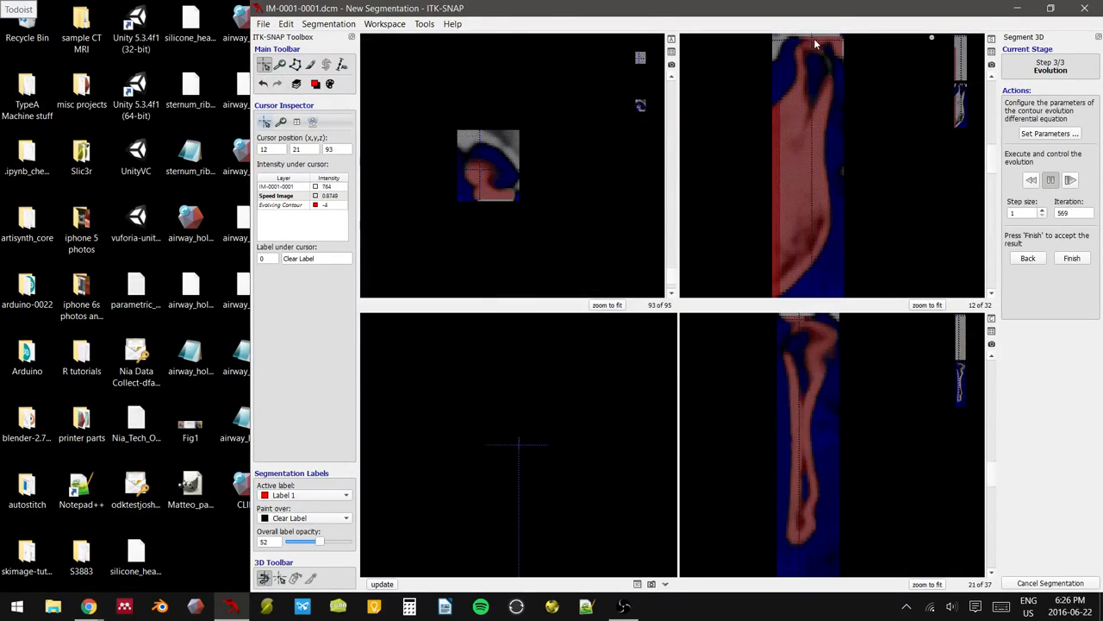
{"action": "left_click", "coordinate": [816, 39]}
{"action": "left_click", "coordinate": [1053, 180]}
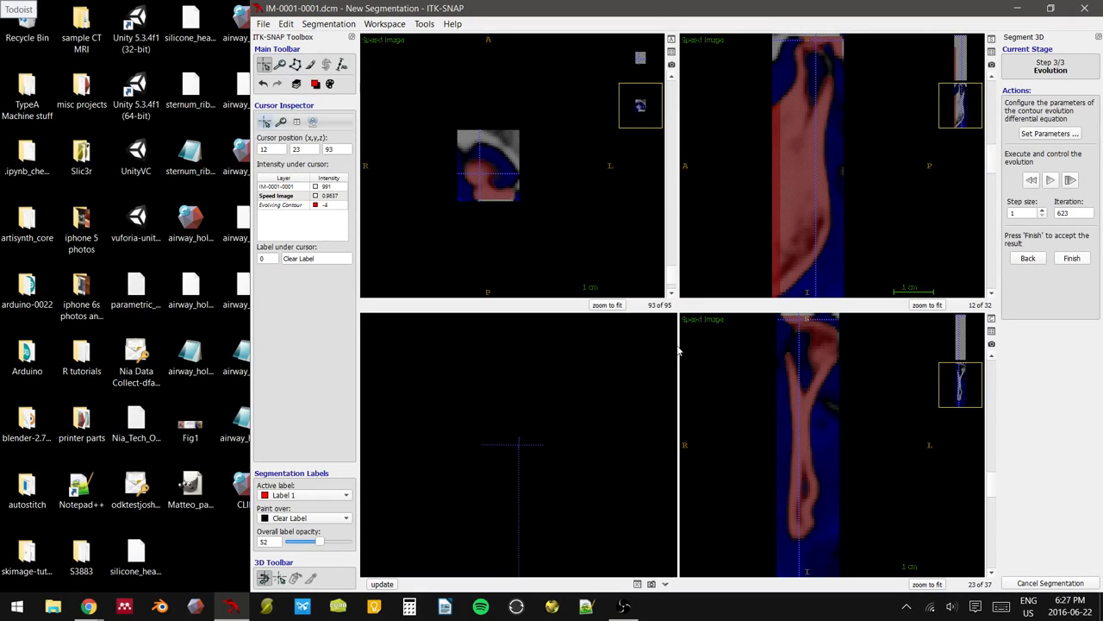
{"action": "left_click", "coordinate": [1072, 258]}
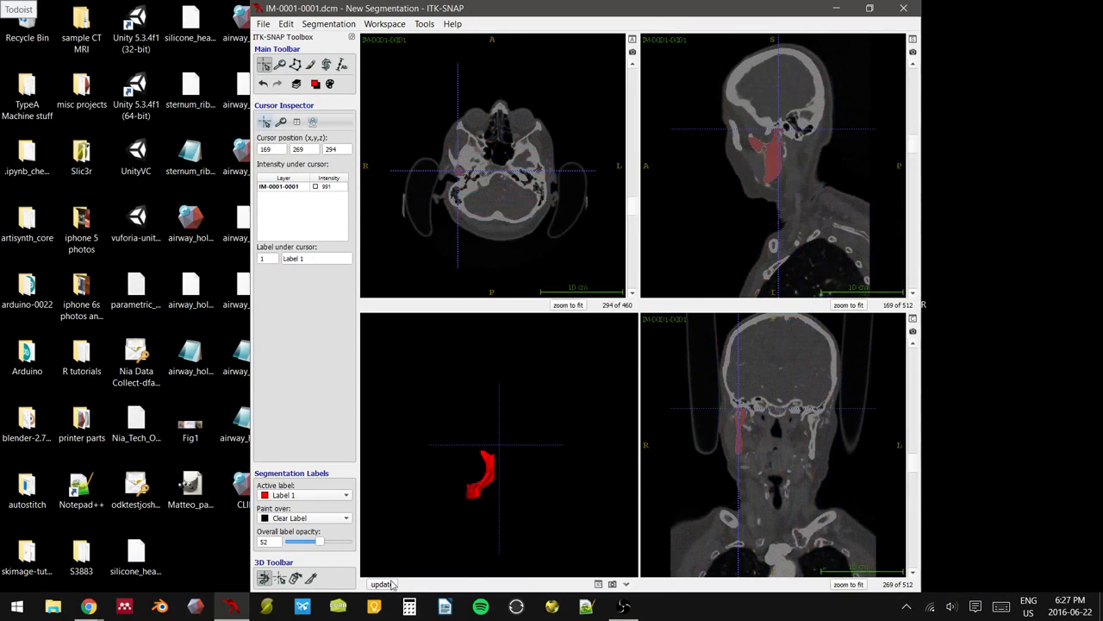
- Update the 3D model and inspect the segmented right jaw condyle from several angles for attached skull bone, enlarging the window to full screen
{"action": "right_click_drag", "start_coordinate": [496, 505], "coordinate": [422, 337]}
{"action": "left_click_drag", "start_coordinate": [464, 450], "coordinate": [467, 426]}
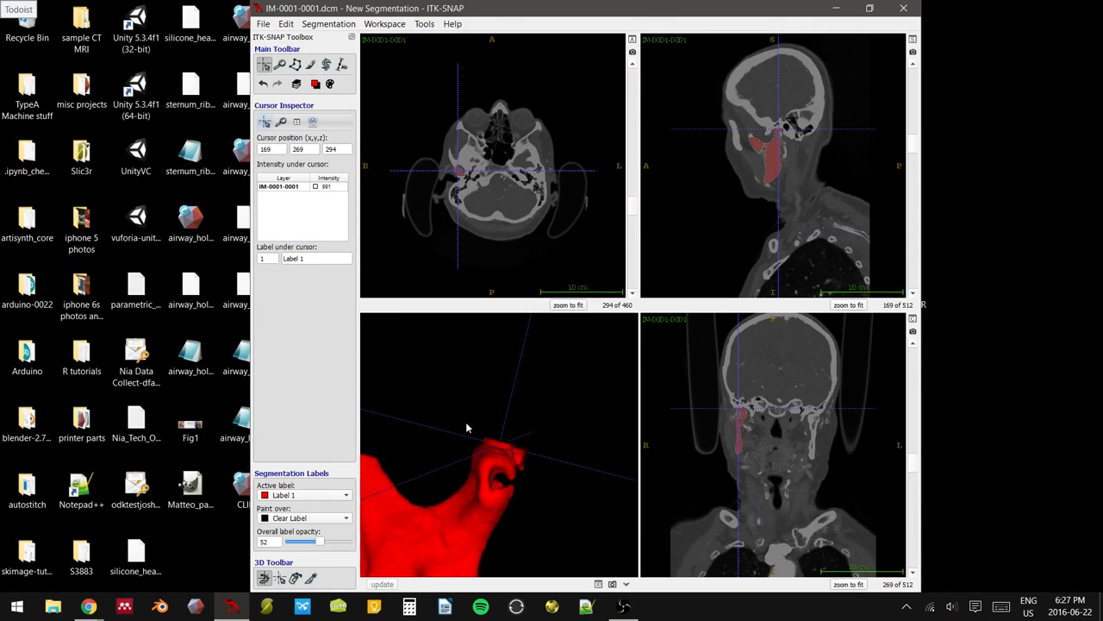
{"action": "left_click_drag", "start_coordinate": [494, 461], "coordinate": [508, 444]}
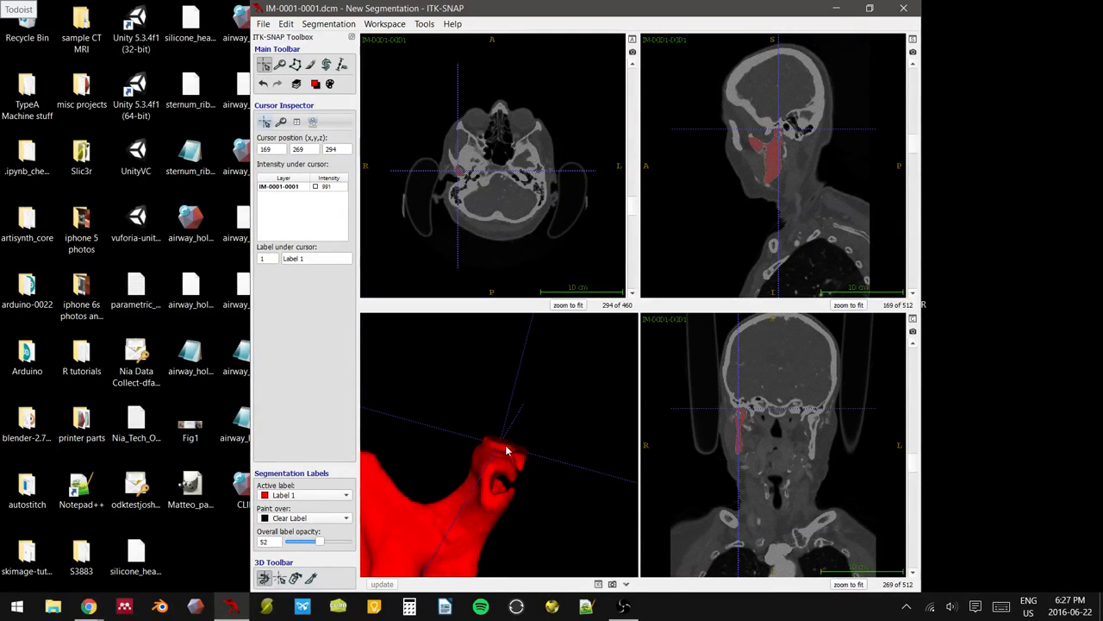
{"action": "right_click_drag", "start_coordinate": [506, 447], "coordinate": [510, 429]}
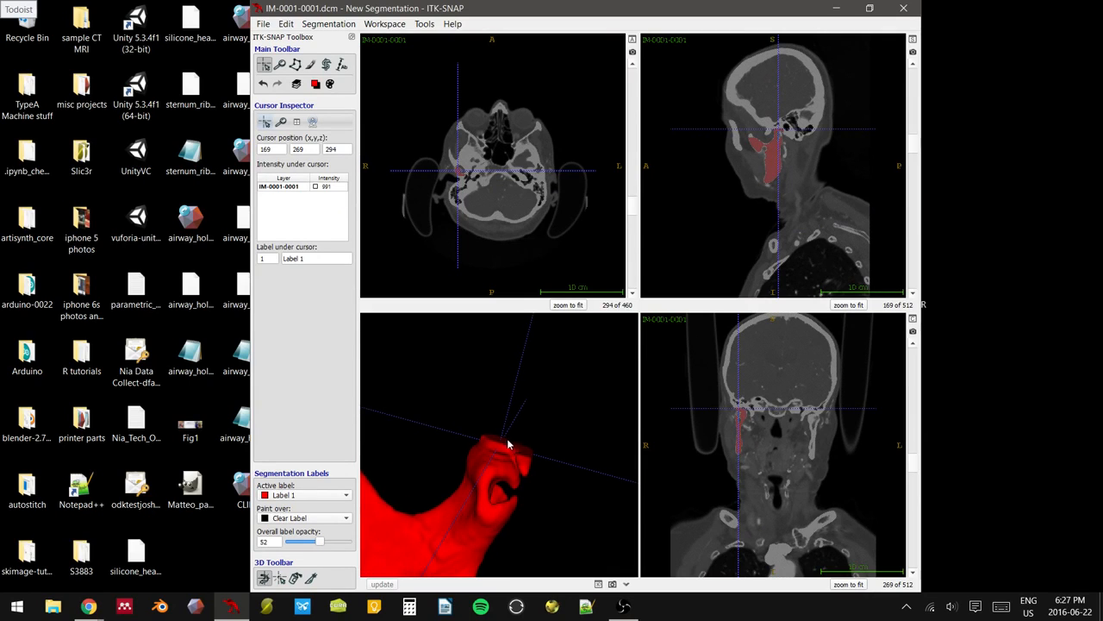
{"action": "right_click_drag", "start_coordinate": [508, 445], "coordinate": [525, 405]}
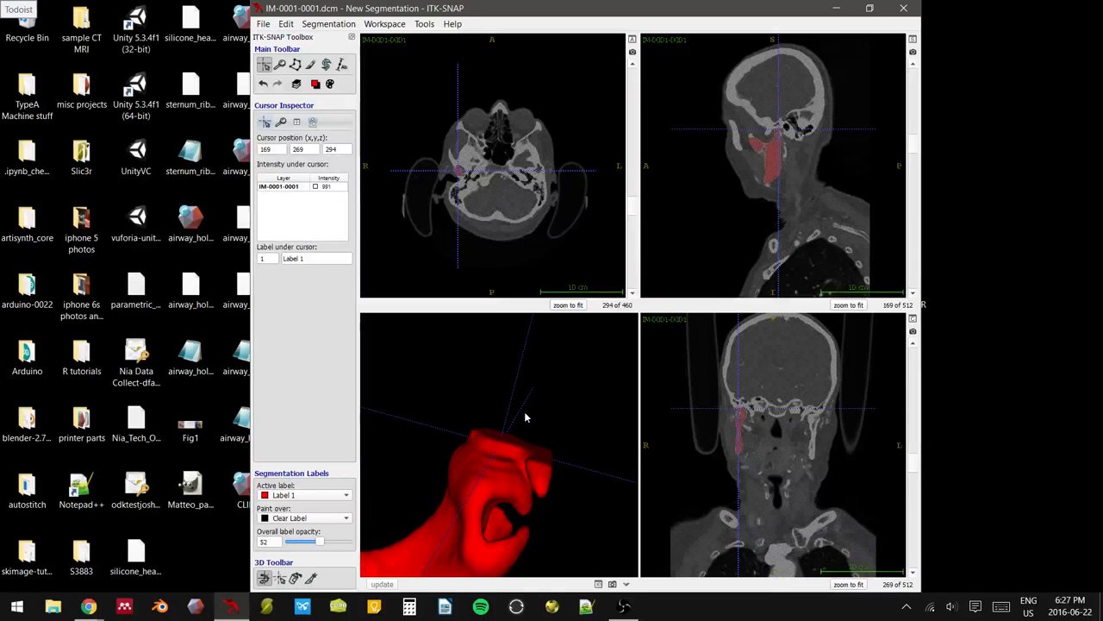
{"action": "left_click_drag", "start_coordinate": [525, 417], "coordinate": [558, 421]}
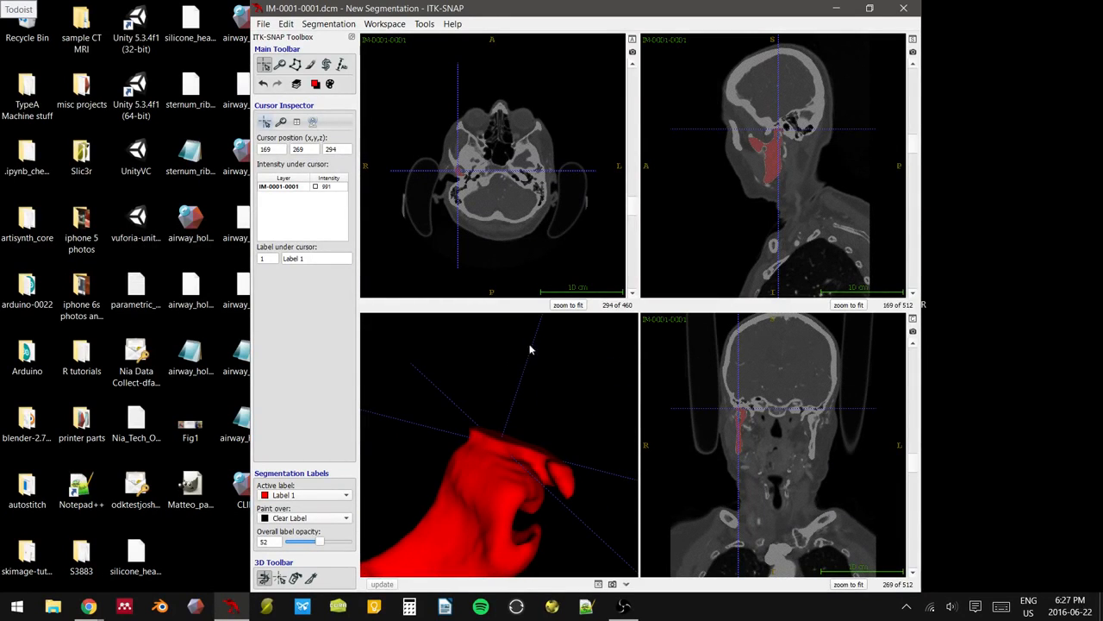
{"action": "left_click", "coordinate": [870, 8]}
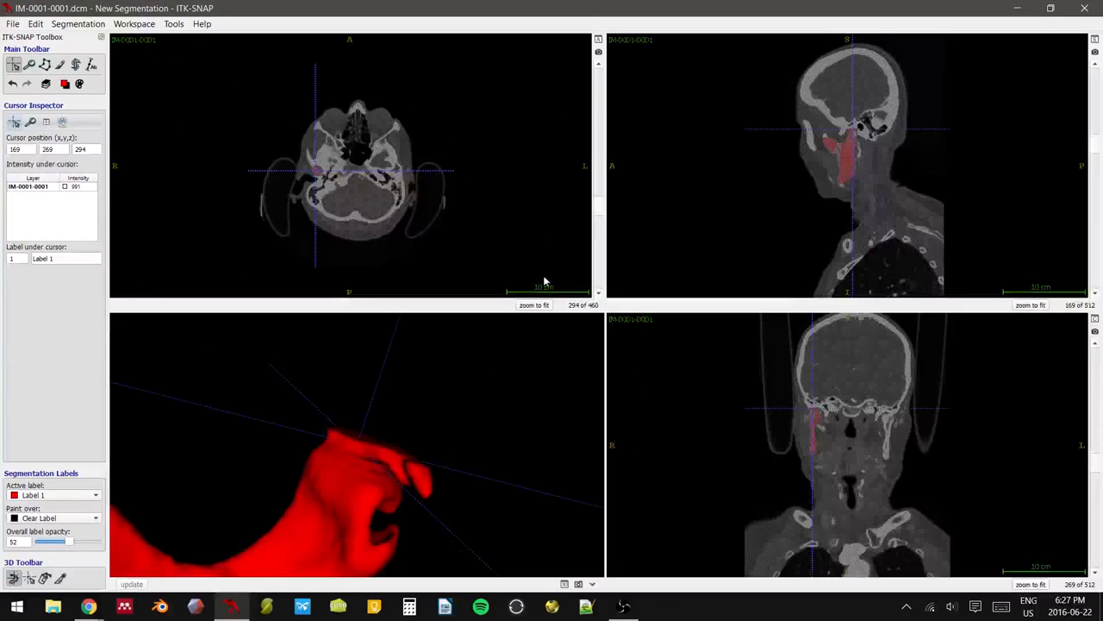
{"action": "left_click_drag", "start_coordinate": [387, 460], "coordinate": [419, 421]}
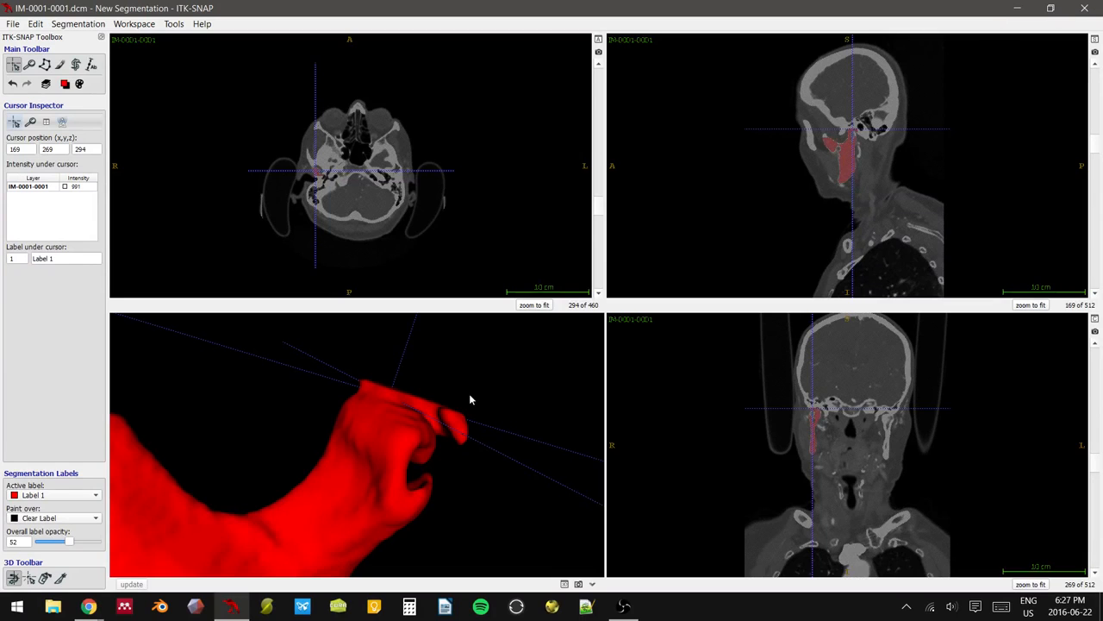
- Undo the last segmentation of the rear right jaw bone and update the 3D model
{"action": "key", "text": "ctrl+z"}
{"action": "left_click_drag", "start_coordinate": [474, 409], "coordinate": [436, 461]}
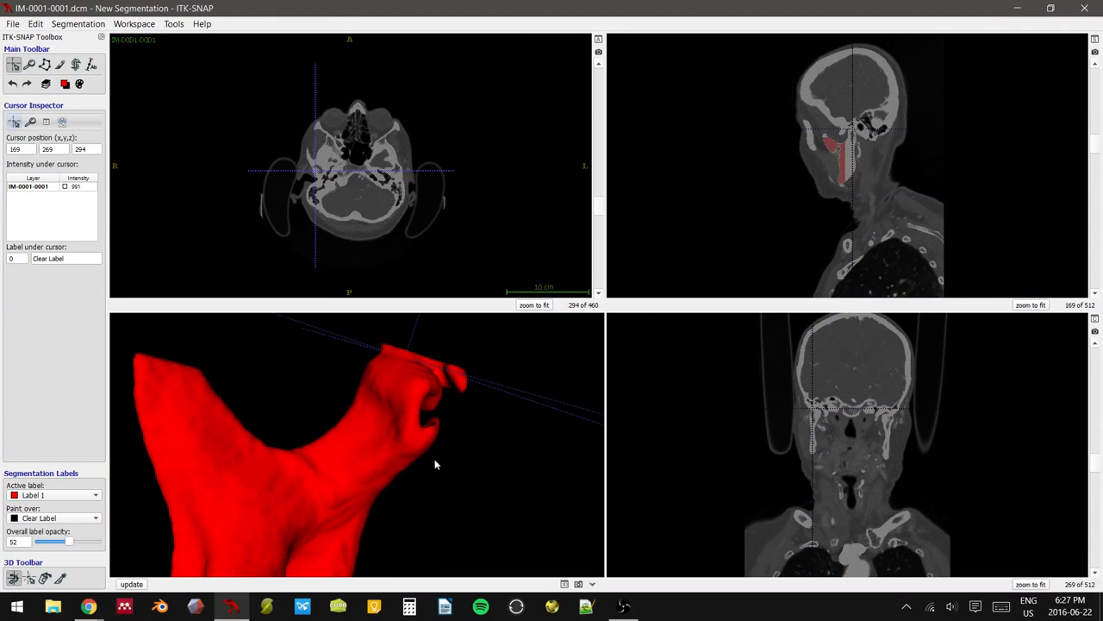
{"action": "mouse_move", "coordinate": [384, 437]}
{"action": "left_mouse_down"}
{"action": "mouse_move", "coordinate": [328, 461]}
{"action": "mouse_move", "coordinate": [376, 439]}
{"action": "mouse_move", "coordinate": [393, 443]}
{"action": "left_mouse_up"}
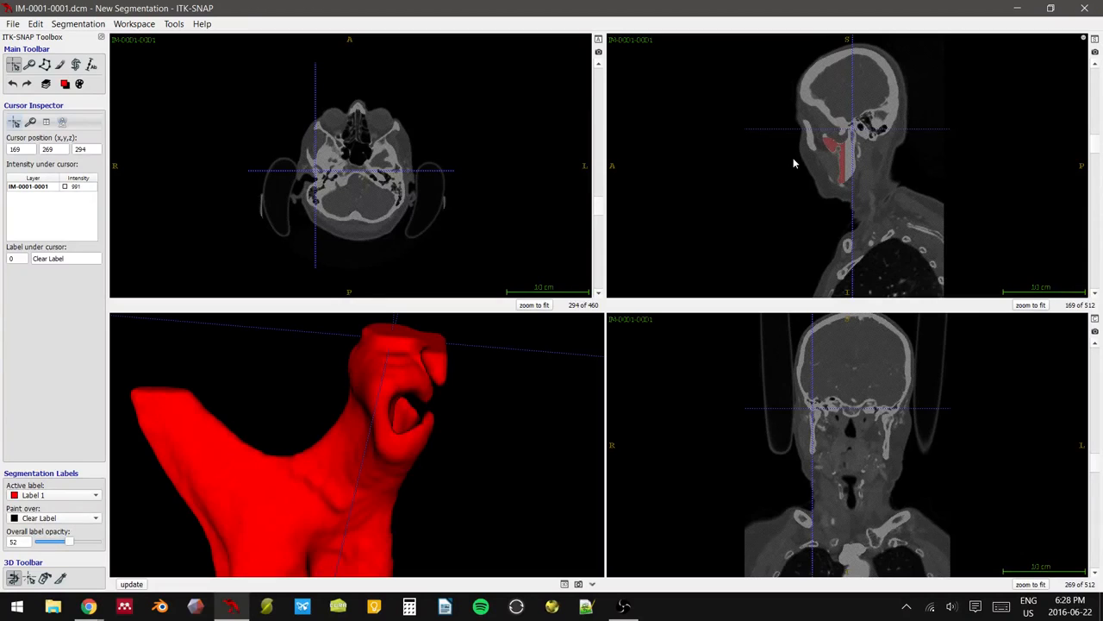
{"action": "left_click", "coordinate": [848, 158]}
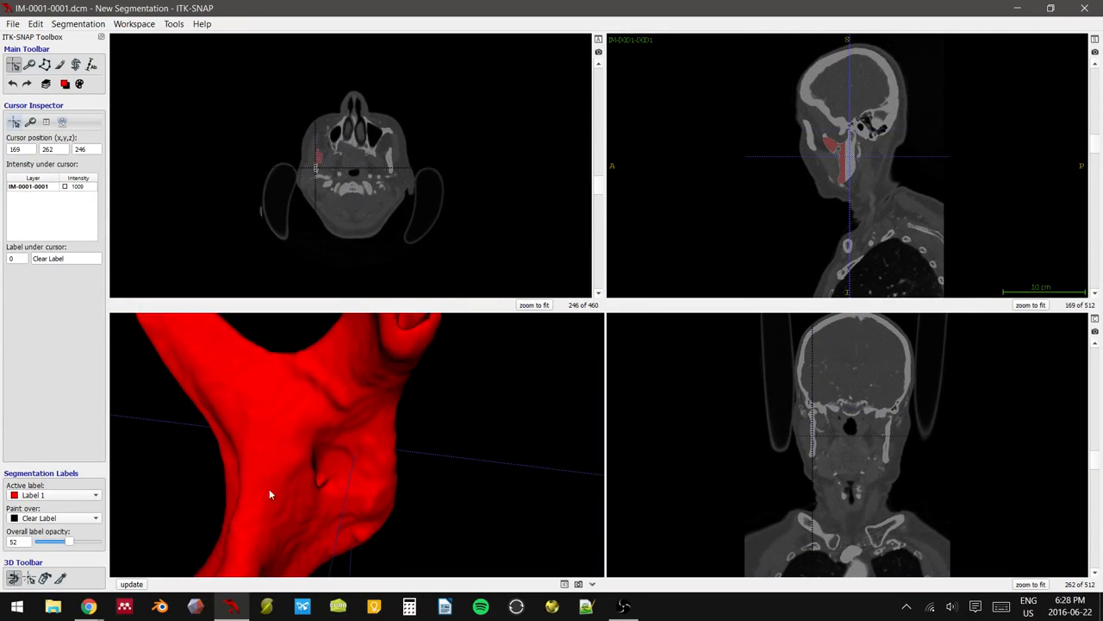
{"action": "left_click_drag", "start_coordinate": [337, 424], "coordinate": [333, 459]}
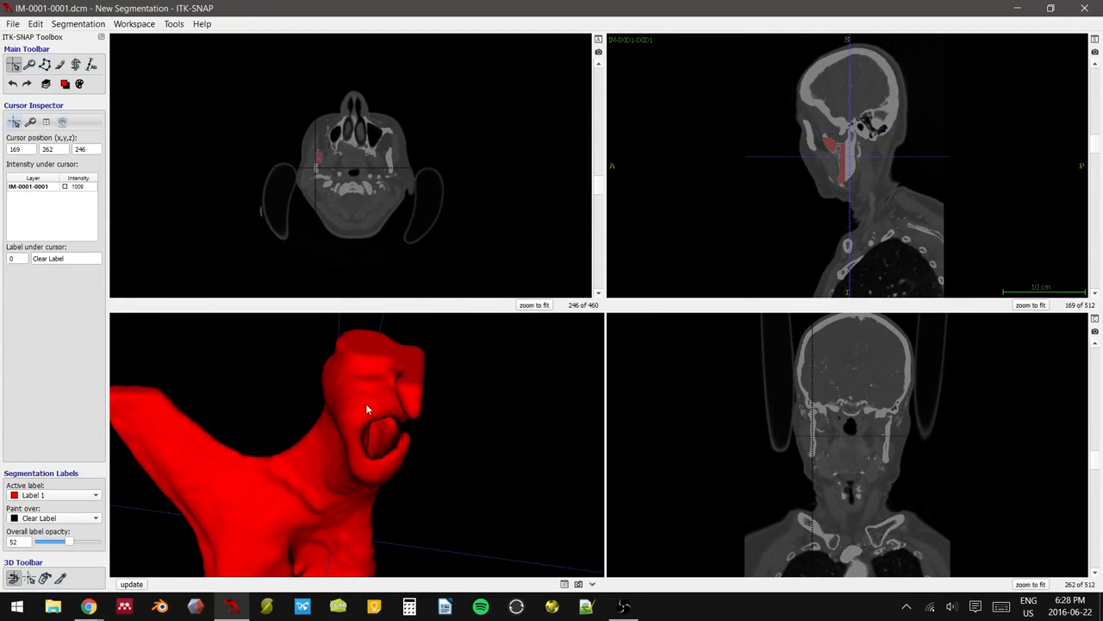
{"action": "left_click", "coordinate": [134, 584]}
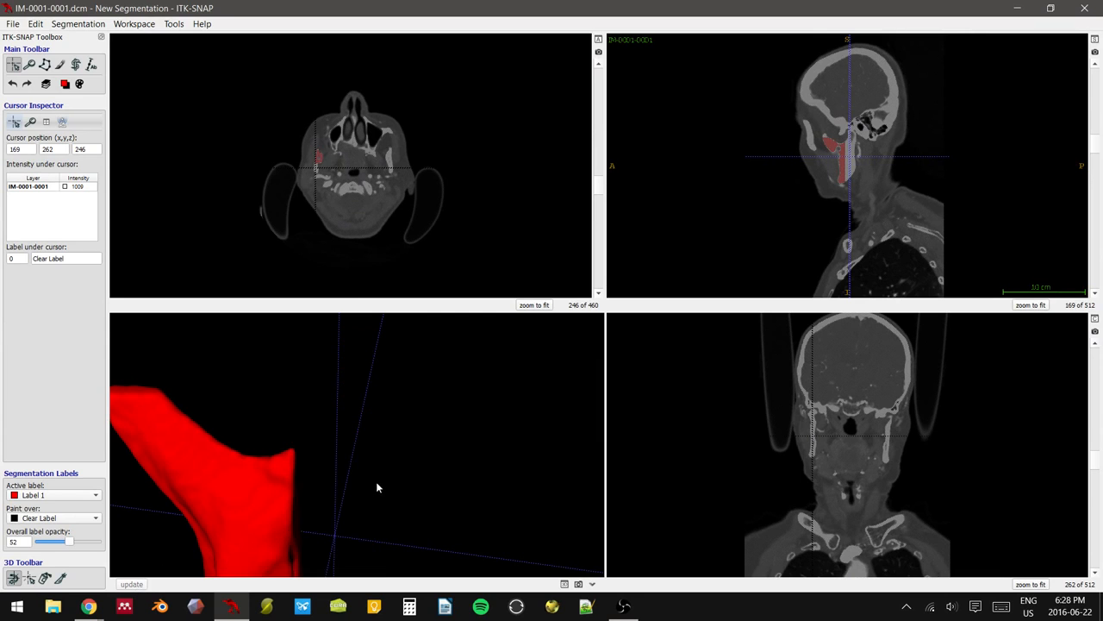
- Locate the unsegmented rear part of the right jaw bone again and place the cursor on it at (172, 263, 246)
{"action": "scroll", "coordinate": [335, 522], "scroll_direction": "down", "scroll_amount": 3}
{"action": "middle_click_drag", "start_coordinate": [317, 494], "coordinate": [327, 430]}
{"action": "right_click_drag", "start_coordinate": [328, 226], "coordinate": [316, 169]}
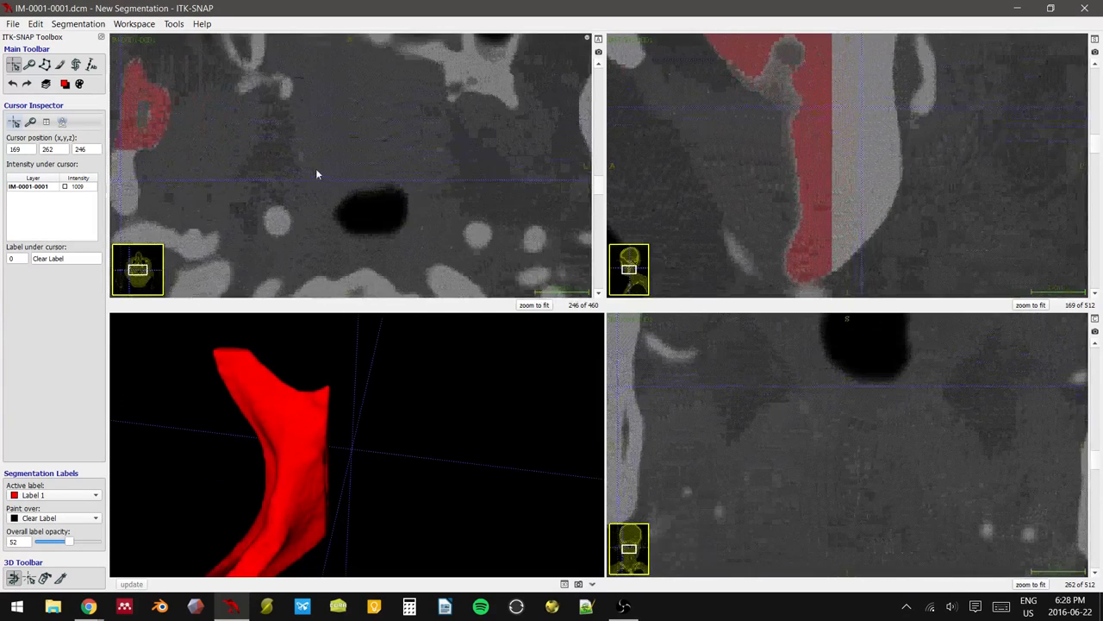
{"action": "middle_click_drag", "start_coordinate": [315, 169], "coordinate": [418, 199]}
{"action": "middle_click_drag", "start_coordinate": [737, 127], "coordinate": [763, 151]}
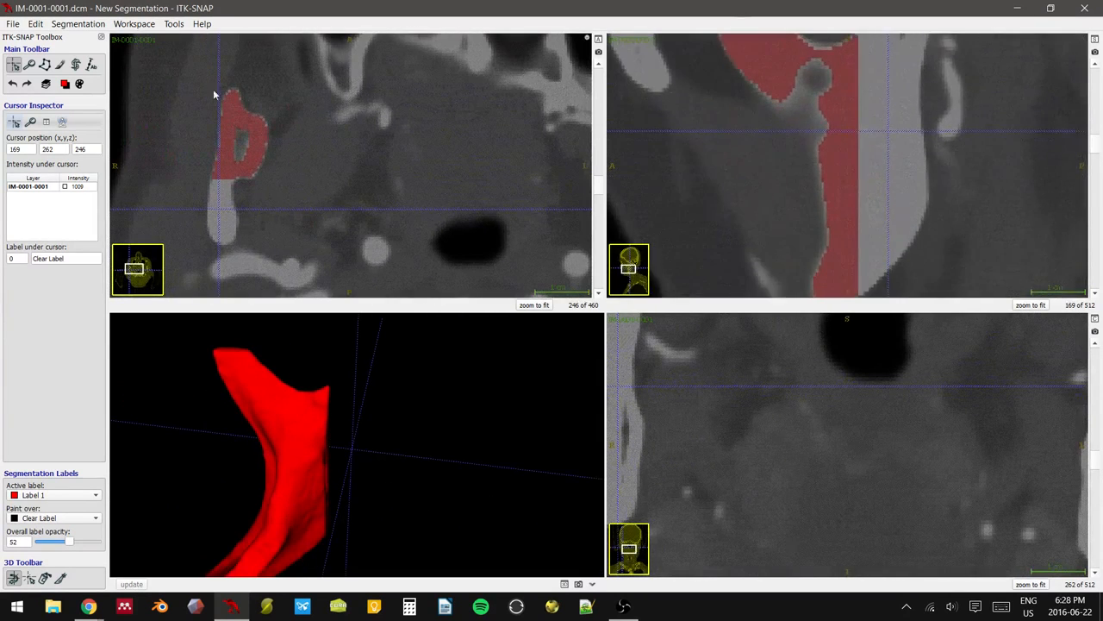
{"action": "left_click", "coordinate": [223, 212]}
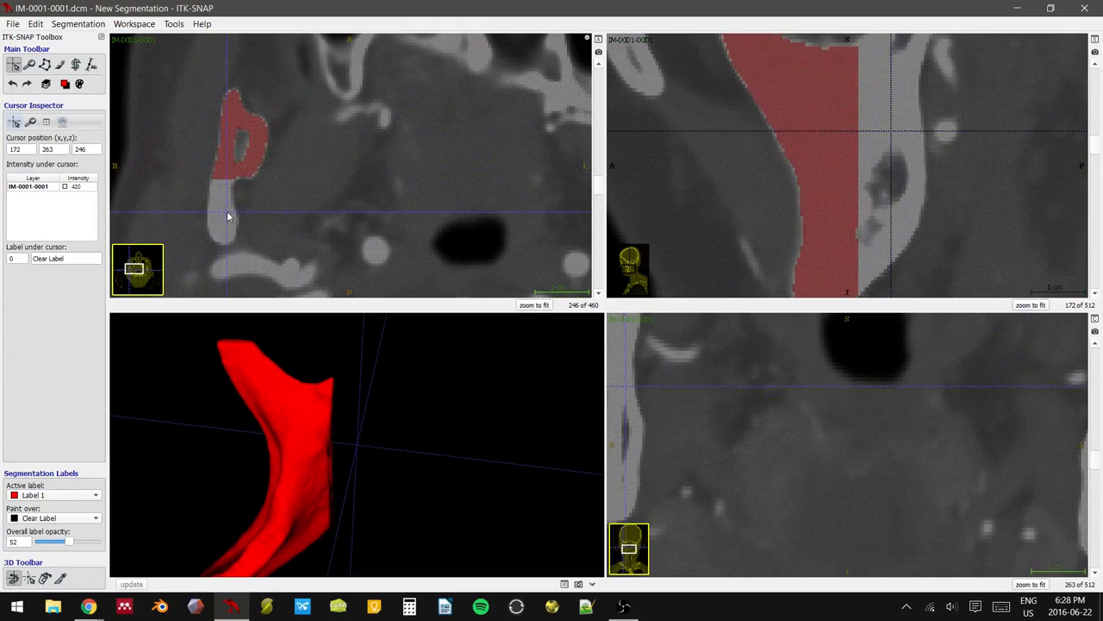
{"action": "middle_click_drag", "start_coordinate": [229, 216], "coordinate": [301, 209]}
- Tighten the snake ROI around the unsegmented rear part of the right jaw bone, ending it below the skull at size 23 × 34 × 76
{"action": "left_click", "coordinate": [76, 66]}
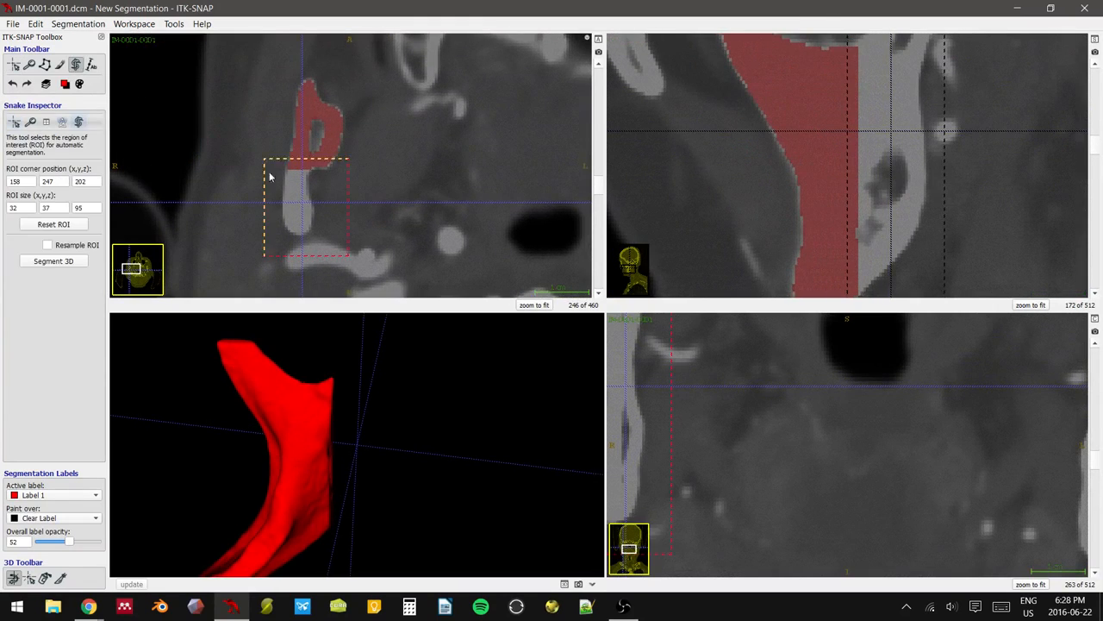
{"action": "left_click_drag", "start_coordinate": [345, 259], "coordinate": [330, 241]}
{"action": "left_click_drag", "start_coordinate": [265, 175], "coordinate": [269, 174]}
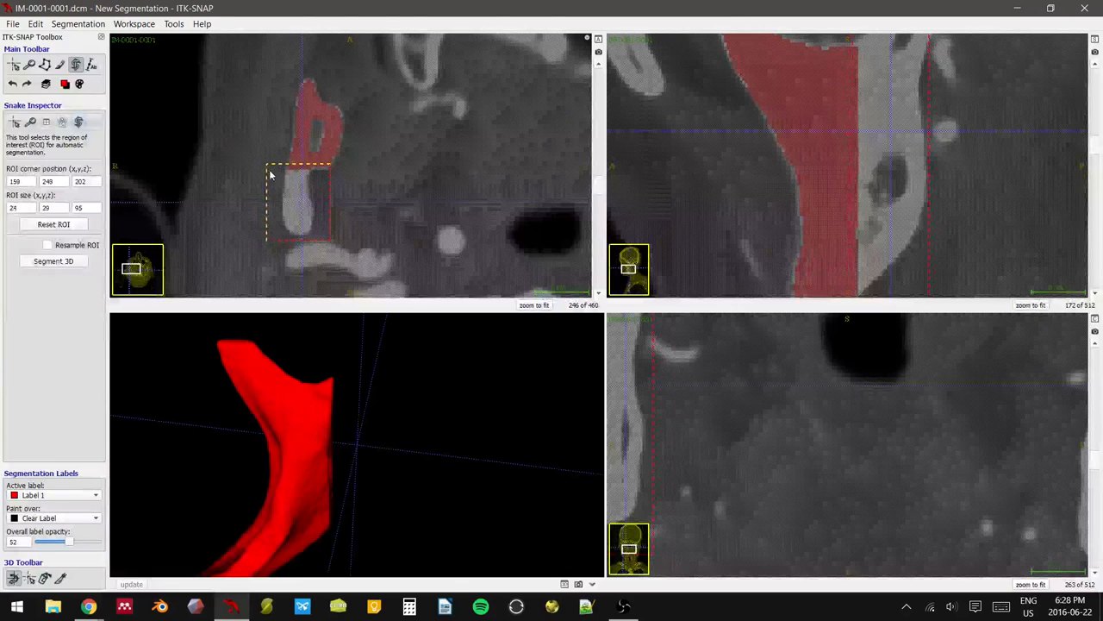
{"action": "middle_click_drag", "start_coordinate": [791, 148], "coordinate": [704, 246]}
{"action": "left_click_drag", "start_coordinate": [843, 72], "coordinate": [842, 105]}
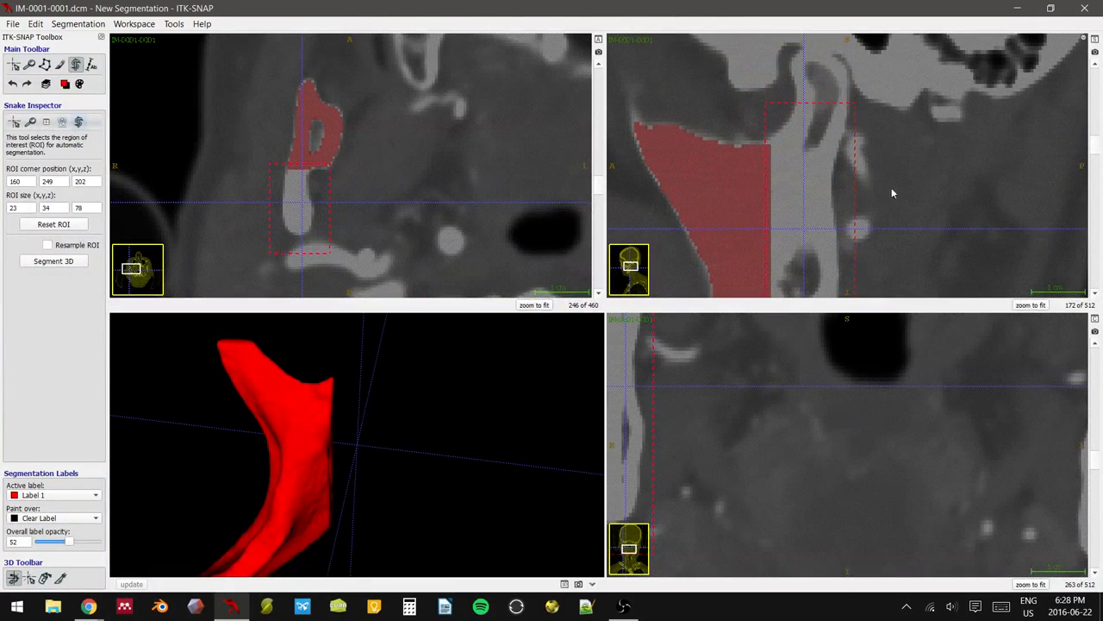
{"action": "middle_click_drag", "start_coordinate": [925, 221], "coordinate": [931, 193]}
{"action": "left_click_drag", "start_coordinate": [838, 76], "coordinate": [840, 82]}
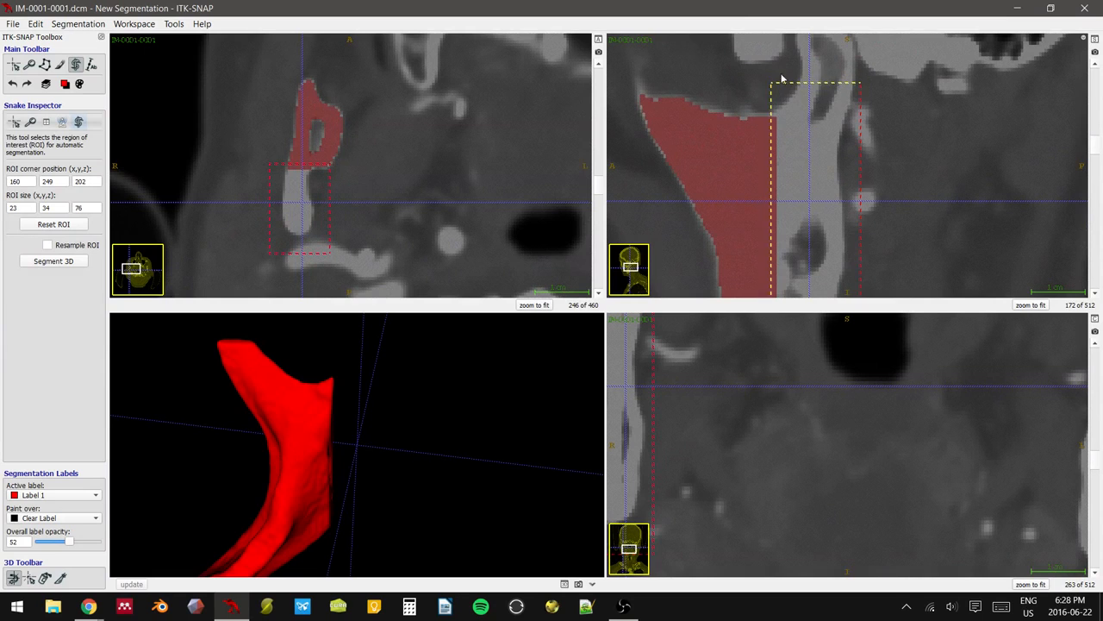
- Fit the ROI's lower end just below the jaw angle, giving corner (160, 249, 201) and size 23 × 34 × 77
{"action": "middle_click_drag", "start_coordinate": [899, 232], "coordinate": [906, 97]}
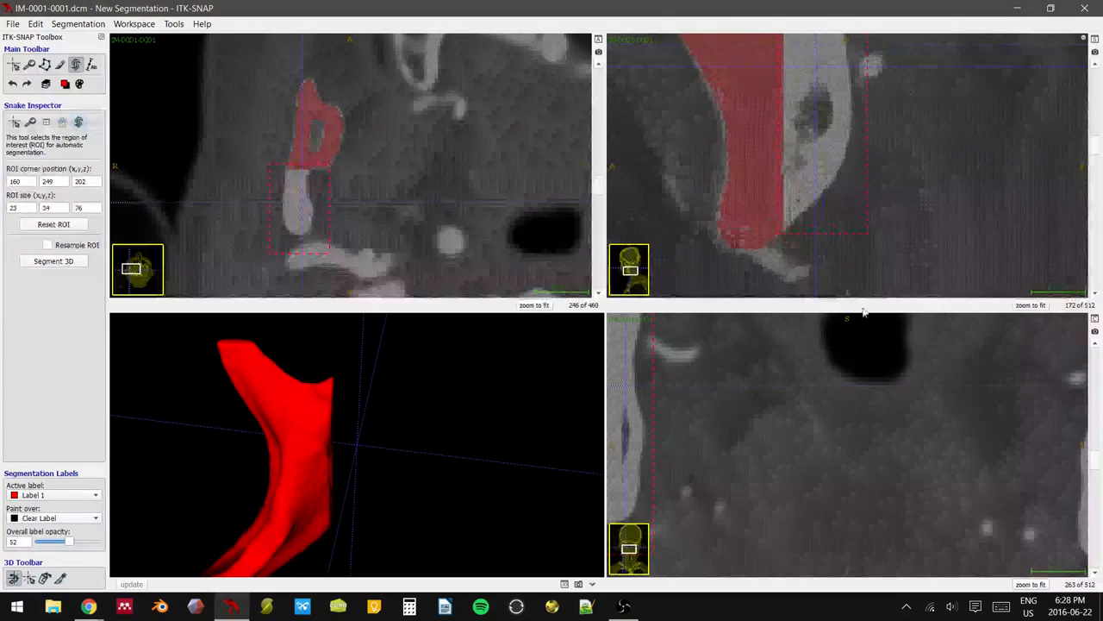
{"action": "middle_click_drag", "start_coordinate": [779, 431], "coordinate": [894, 464]}
{"action": "right_click_drag", "start_coordinate": [892, 414], "coordinate": [875, 470]}
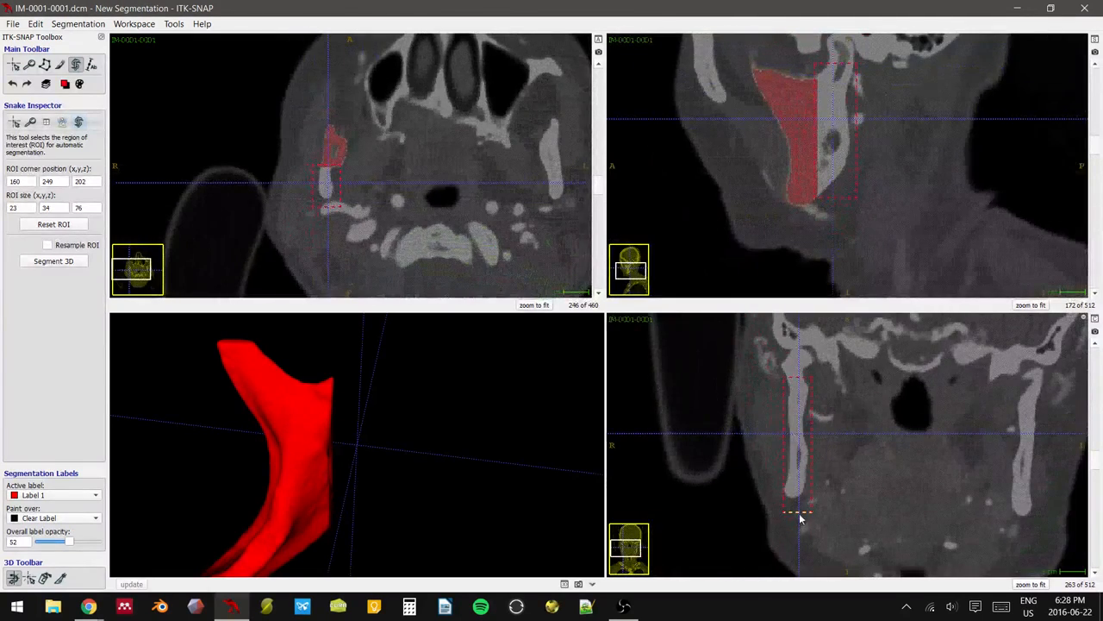
{"action": "middle_click_drag", "start_coordinate": [809, 210], "coordinate": [813, 229]}
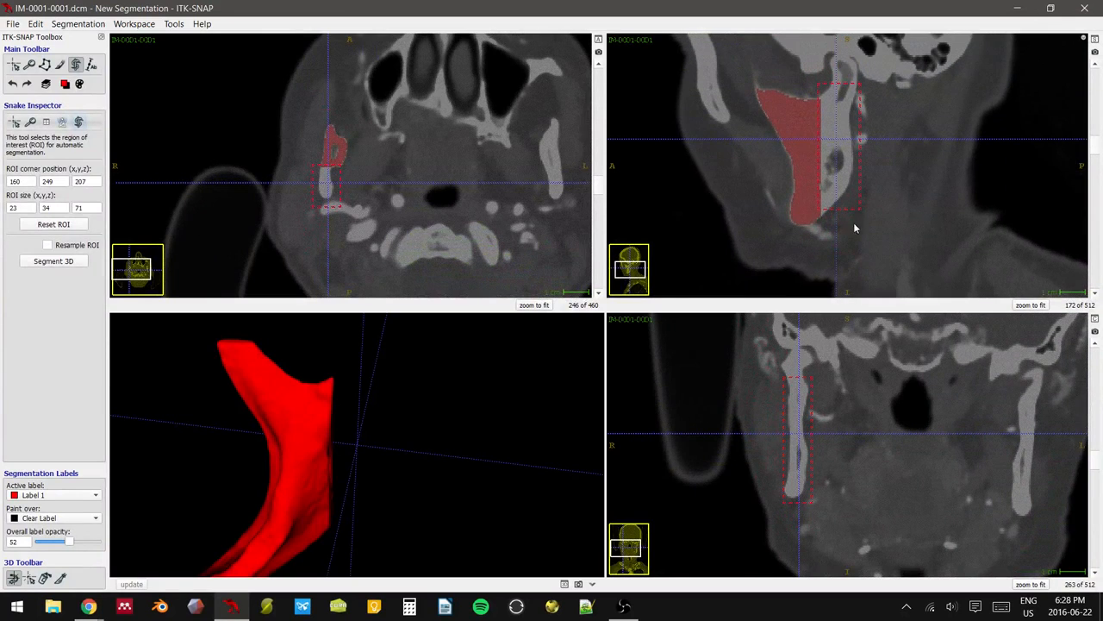
- Start 3D segmentation of the ROI and seed a bubble of radius 1.40 inside the bone at (9, 13, 46)
{"action": "left_click", "coordinate": [58, 260]}
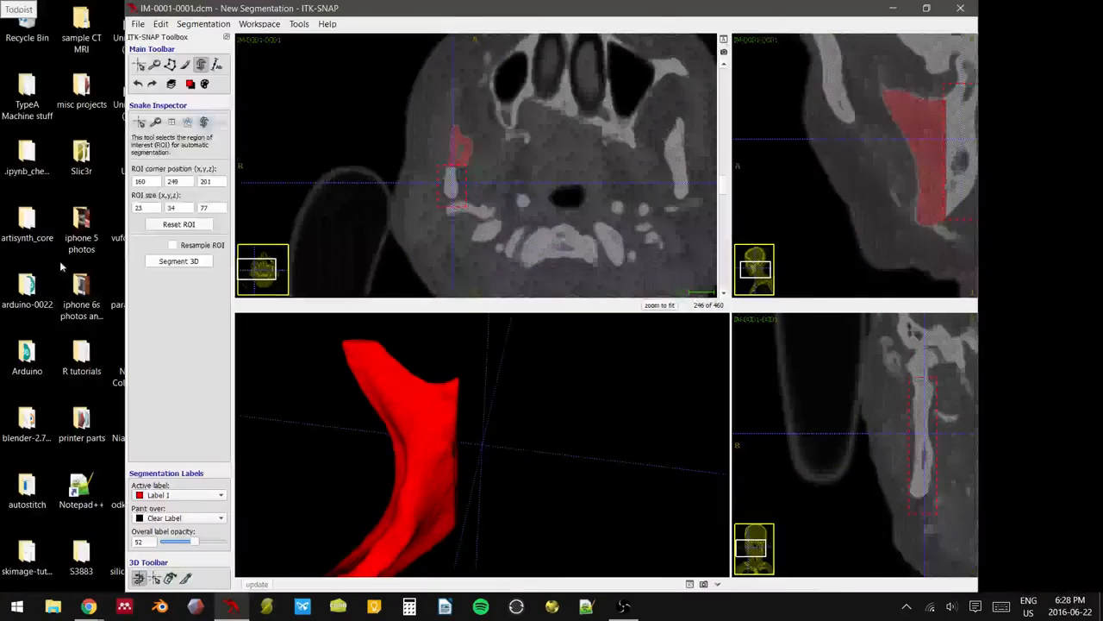
{"action": "left_click", "coordinate": [512, 123]}
{"action": "left_click_drag", "start_coordinate": [370, 172], "coordinate": [361, 157]}
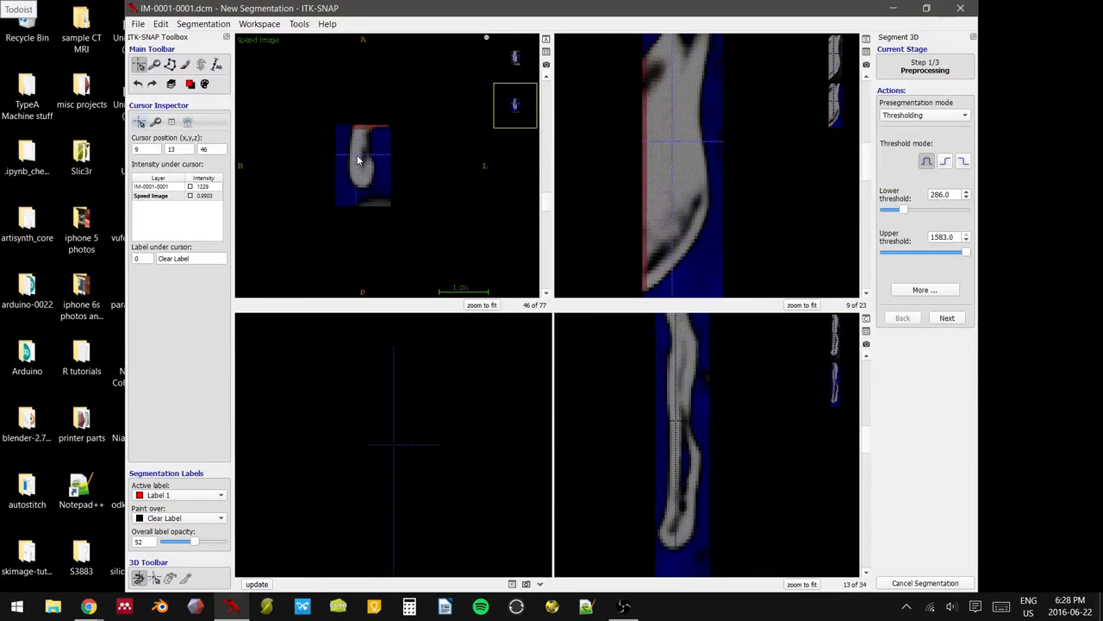
{"action": "left_click", "coordinate": [948, 319]}
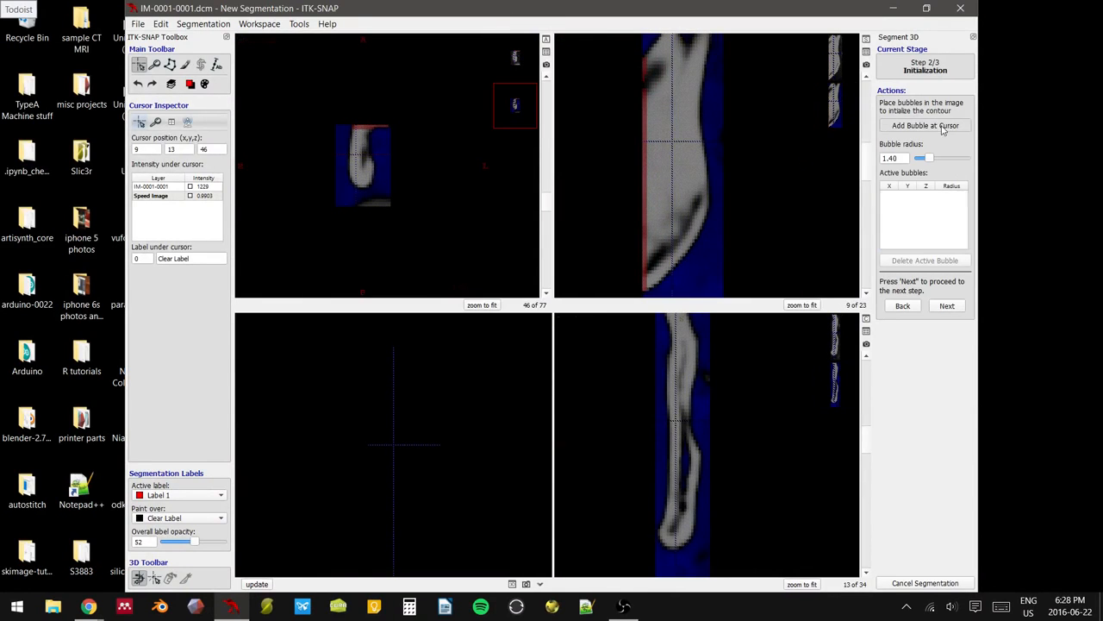
{"action": "left_click", "coordinate": [931, 126]}
- Evolve the contour until it fills the rear jaw bone on the sagittal slices, then stop it and accept the segmentation
{"action": "left_click", "coordinate": [948, 306]}
{"action": "left_click", "coordinate": [926, 179]}
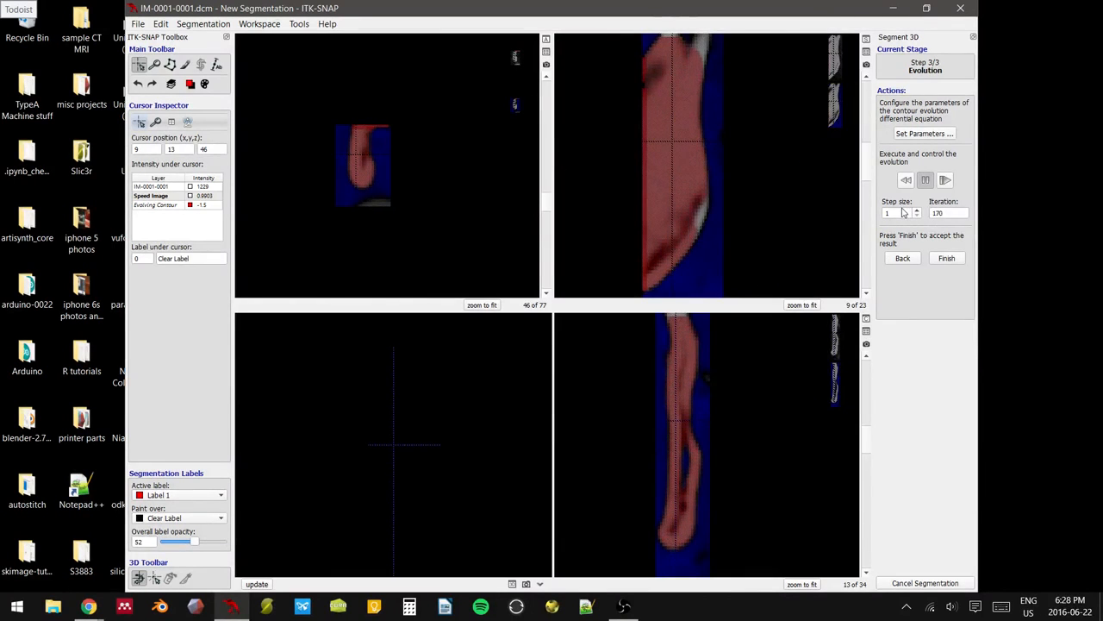
{"action": "scroll", "coordinate": [734, 161], "scroll_direction": "down", "scroll_amount": 3}
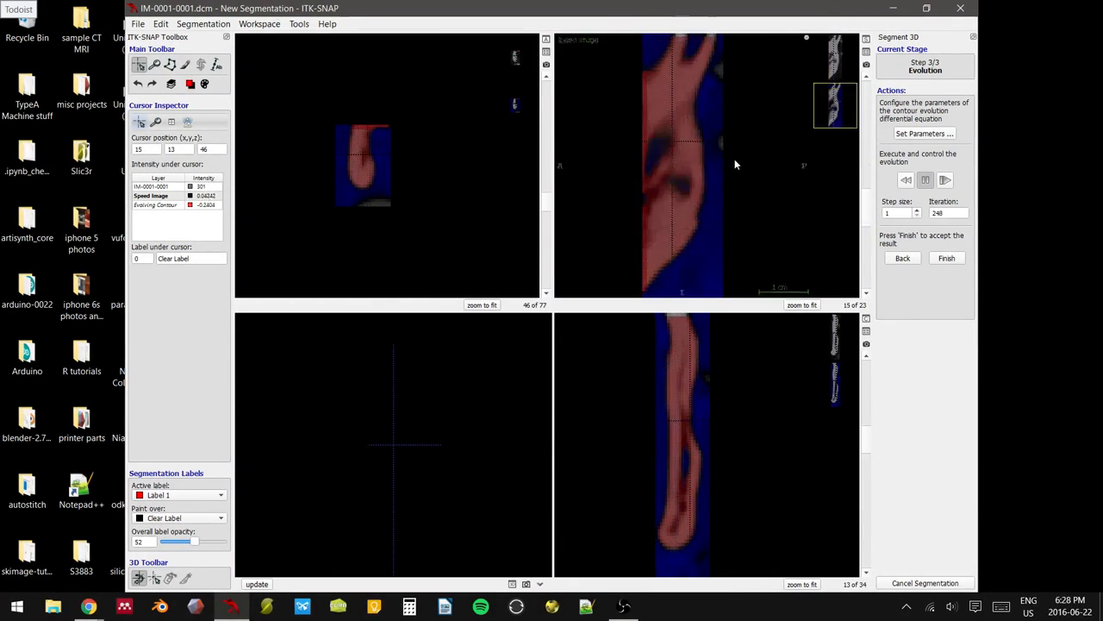
{"action": "scroll", "coordinate": [735, 161], "scroll_direction": "up", "scroll_amount": 4}
{"action": "left_click", "coordinate": [925, 179]}
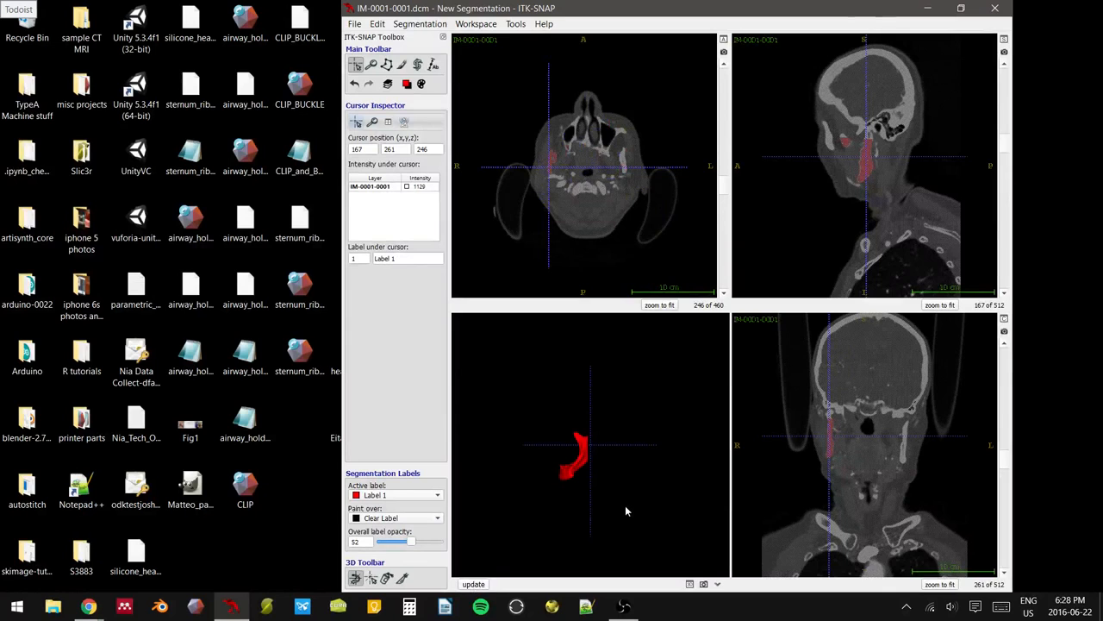
- Update the 3D model and inspect the cut upper end of the right jaw bone up close
{"action": "right_click_drag", "start_coordinate": [617, 493], "coordinate": [603, 312]}
{"action": "left_click_drag", "start_coordinate": [615, 398], "coordinate": [598, 515]}
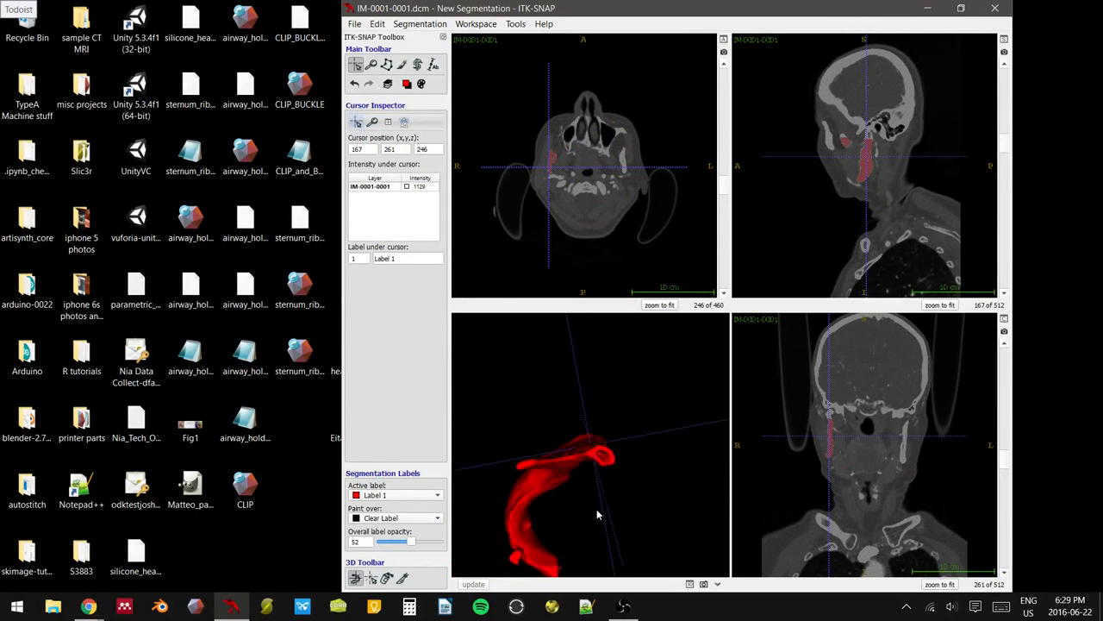
{"action": "right_click_drag", "start_coordinate": [597, 515], "coordinate": [589, 371]}
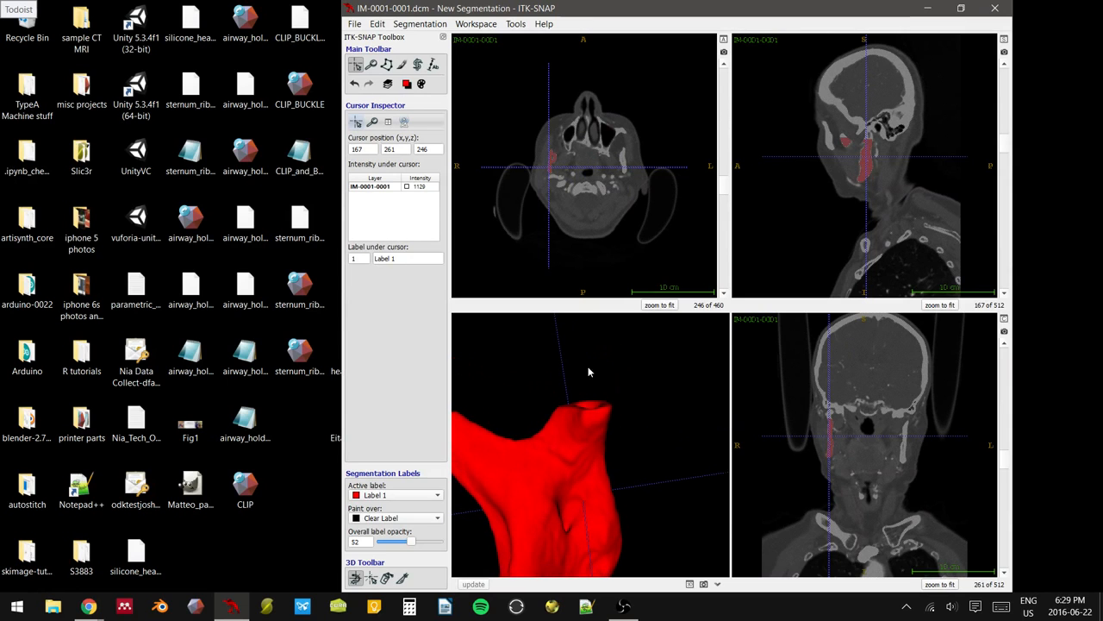
- Locate the unsegmented right condyle above the red label and place the cursor on it at (167, 262, 281)
{"action": "mouse_move", "coordinate": [889, 144]}
{"action": "right_mouse_down"}
{"action": "mouse_move", "coordinate": [890, 103]}
{"action": "mouse_move", "coordinate": [886, 155]}
{"action": "right_mouse_up"}
{"action": "left_click", "coordinate": [853, 153]}
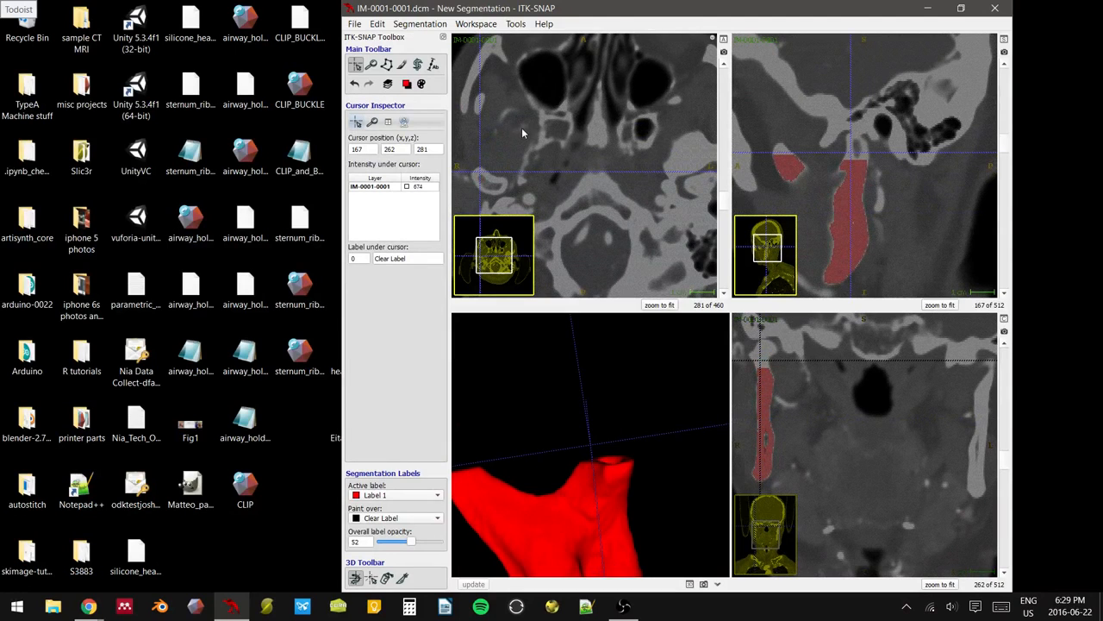
{"action": "middle_click_drag", "start_coordinate": [522, 127], "coordinate": [556, 121]}
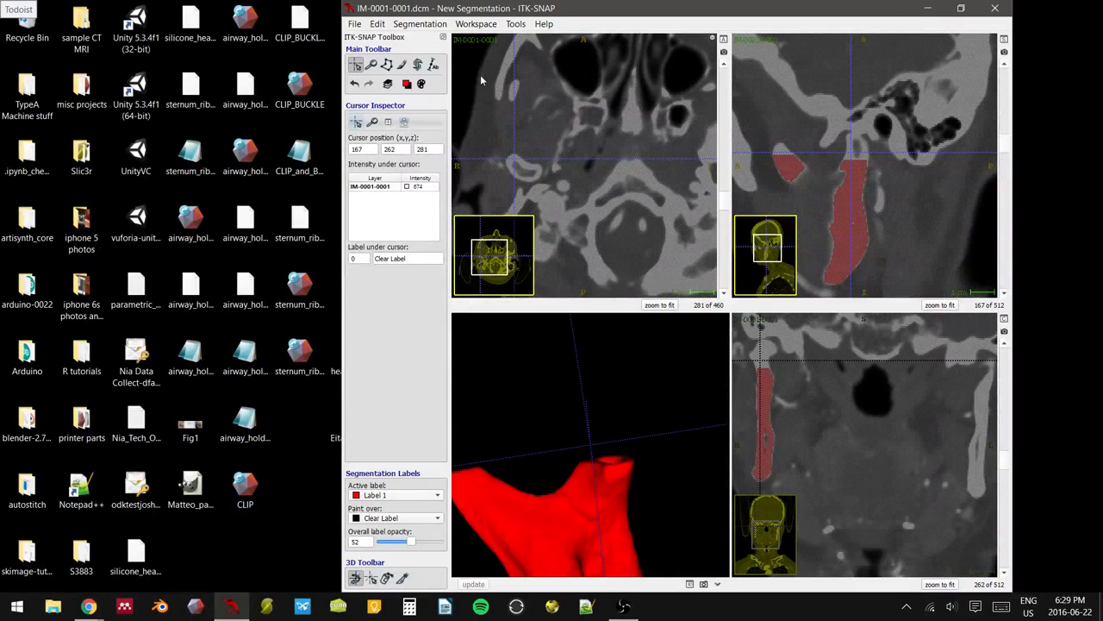
- Shift the snake ROI up over the right condyle and raise its lower end, giving corner (160, 254, 275) and size 23 × 34 × 19
{"action": "left_click", "coordinate": [423, 69]}
{"action": "left_click_drag", "start_coordinate": [853, 228], "coordinate": [860, 199]}
{"action": "right_click_drag", "start_coordinate": [875, 195], "coordinate": [906, 169]}
{"action": "right_click_drag", "start_coordinate": [931, 189], "coordinate": [929, 228]}
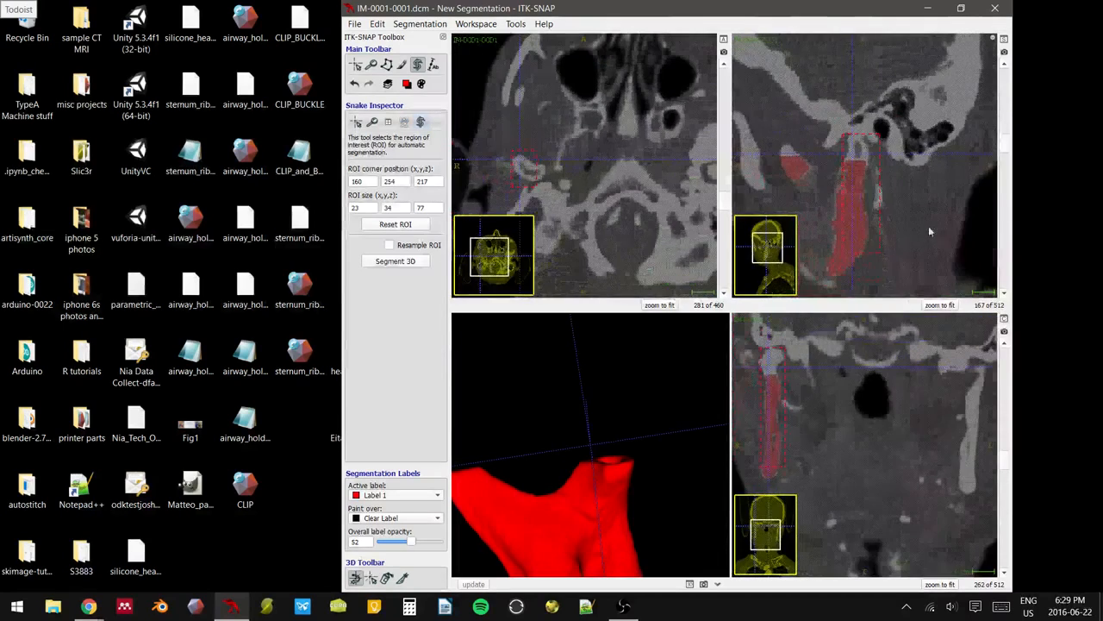
{"action": "left_click_drag", "start_coordinate": [863, 251], "coordinate": [866, 162]}
{"action": "right_click_drag", "start_coordinate": [909, 164], "coordinate": [911, 135]}
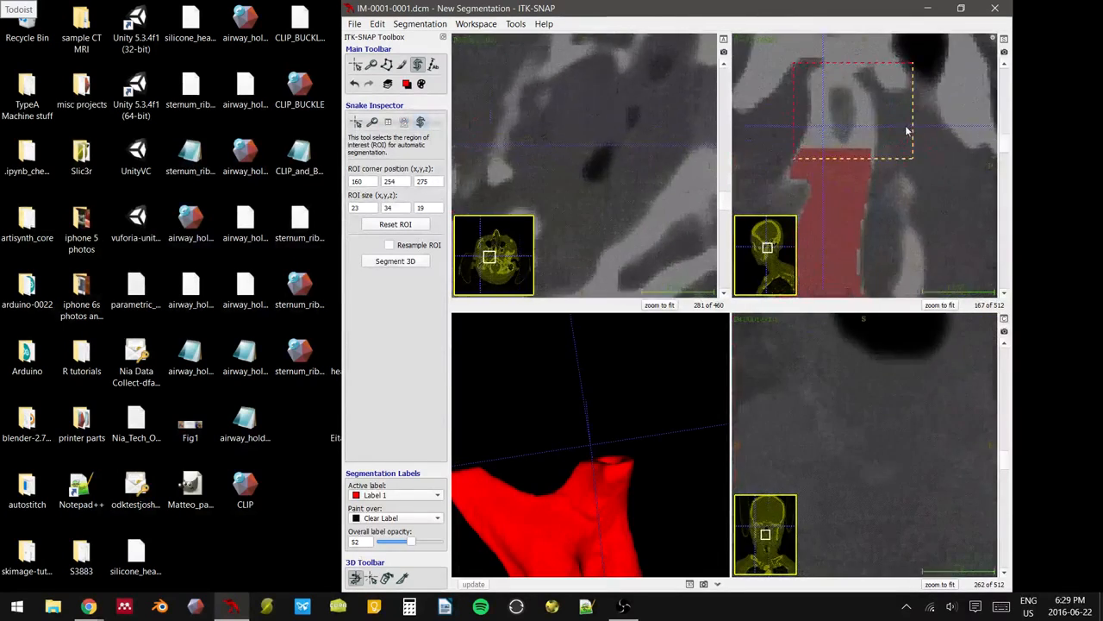
- Trim the ROI closely around the condyle on the sagittal slice to corner (160, 257, 273) and size 23 × 21 × 20
{"action": "left_click_drag", "start_coordinate": [877, 138], "coordinate": [874, 140]}
{"action": "left_click_drag", "start_coordinate": [801, 130], "coordinate": [808, 130]}
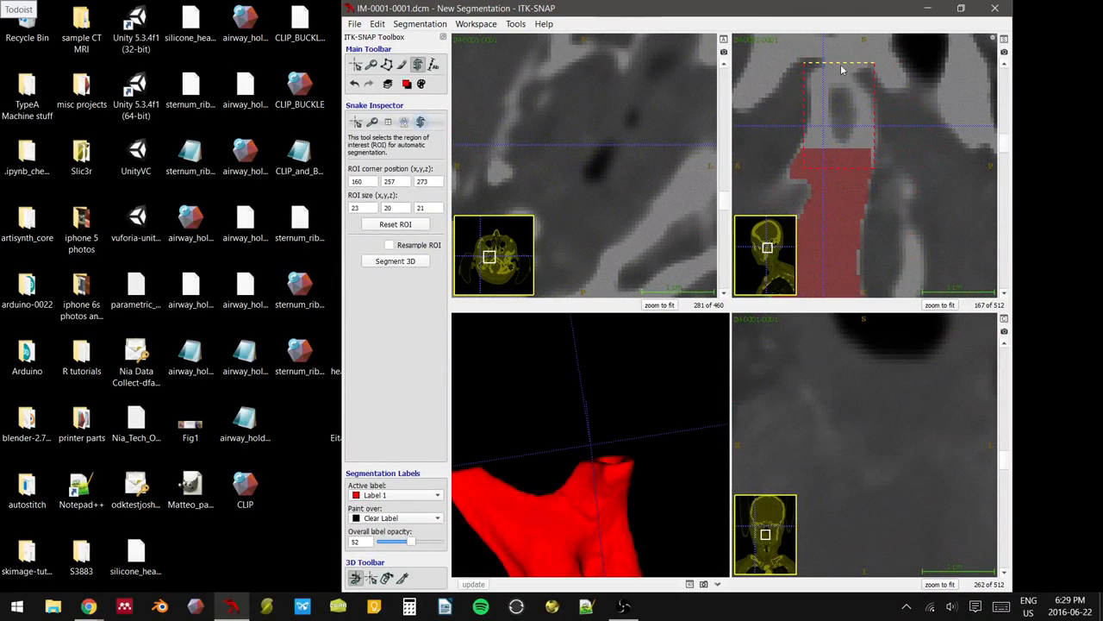
{"action": "left_click_drag", "start_coordinate": [837, 69], "coordinate": [844, 74]}
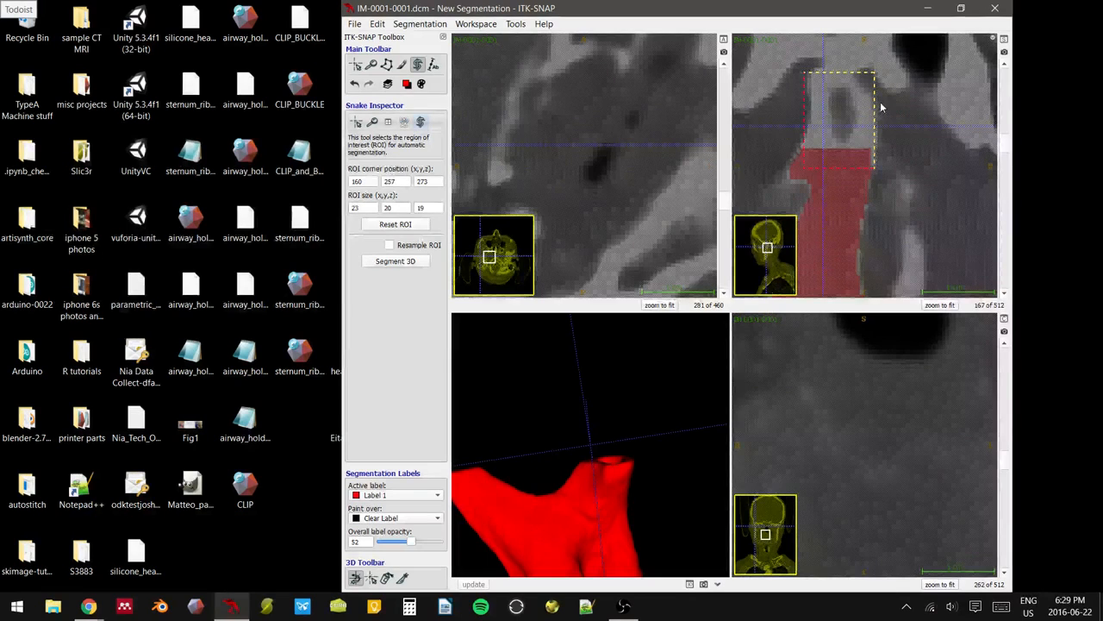
{"action": "left_click_drag", "start_coordinate": [876, 109], "coordinate": [882, 109]}
{"action": "left_click_drag", "start_coordinate": [842, 70], "coordinate": [842, 75]}
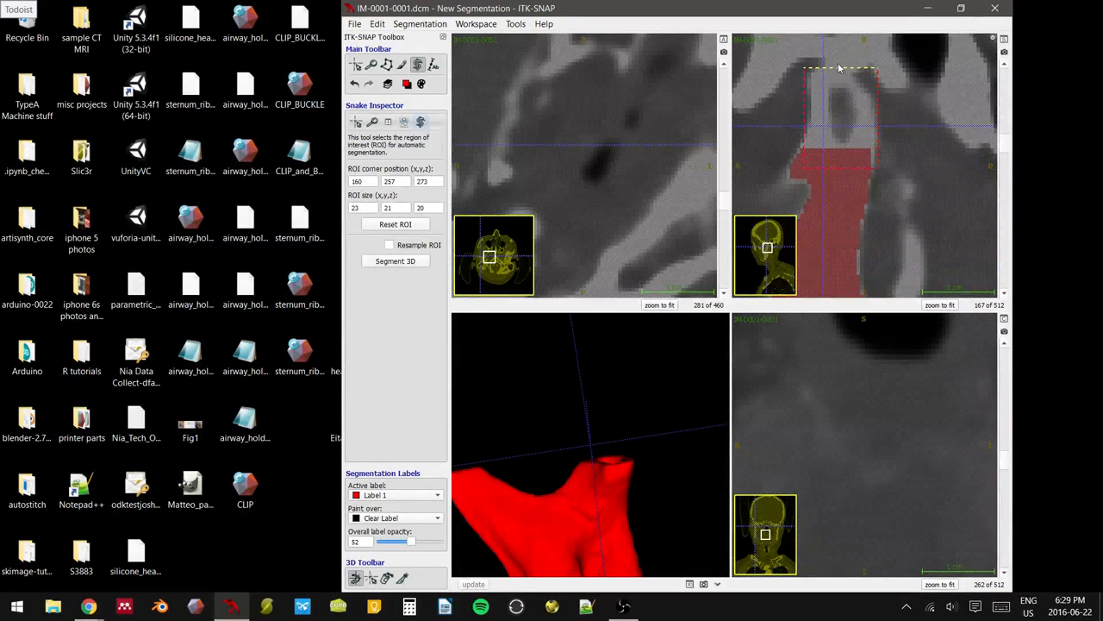
- Widen the ROI to cover the whole condyle on the axial and coronal slices, with corner (157, 257, 273) and size 35 × 26 × 20
{"action": "scroll", "coordinate": [679, 175], "scroll_direction": "down", "scroll_amount": 3}
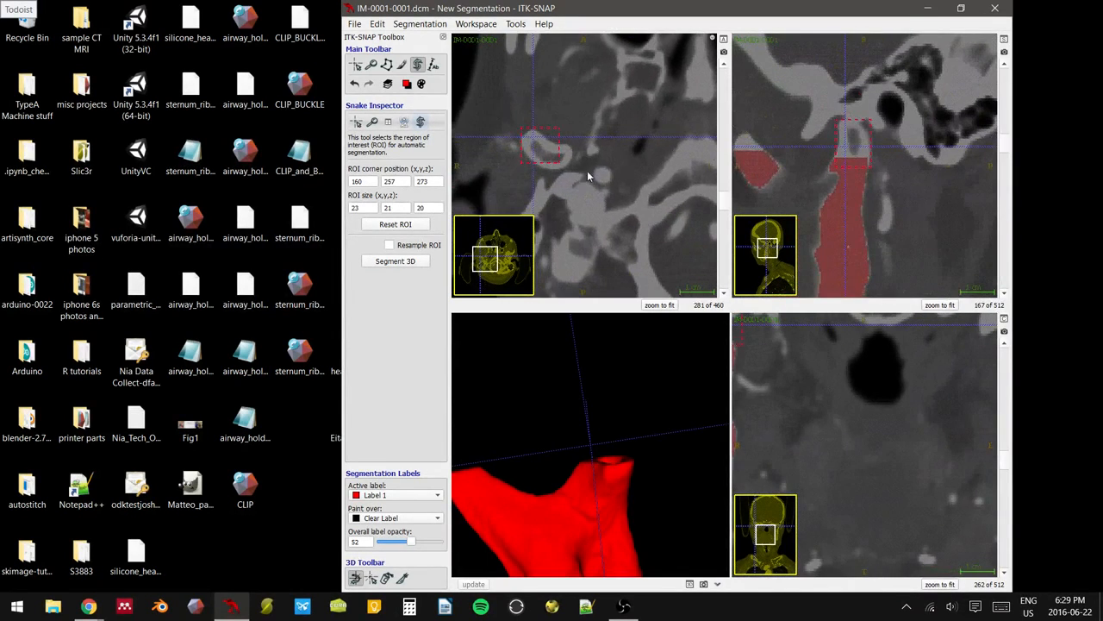
{"action": "mouse_move", "coordinate": [561, 153]}
{"action": "left_mouse_down"}
{"action": "mouse_move", "coordinate": [578, 155]}
{"action": "mouse_move", "coordinate": [565, 172]}
{"action": "left_mouse_up"}
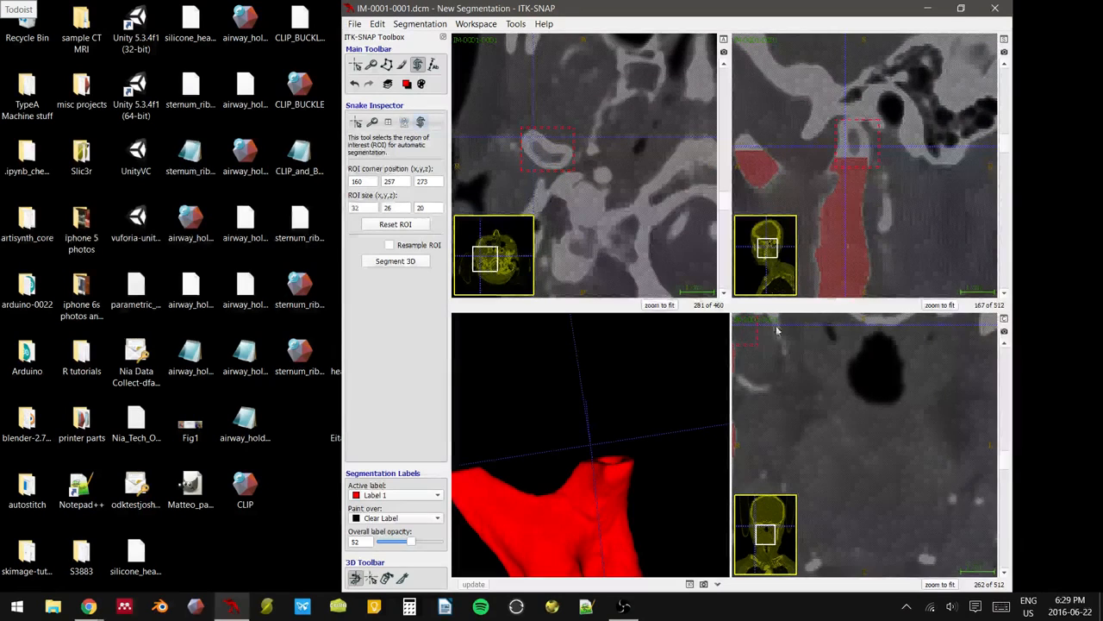
{"action": "scroll", "coordinate": [799, 379], "scroll_direction": "down", "scroll_amount": 4}
{"action": "left_click_drag", "start_coordinate": [799, 380], "coordinate": [793, 375]}
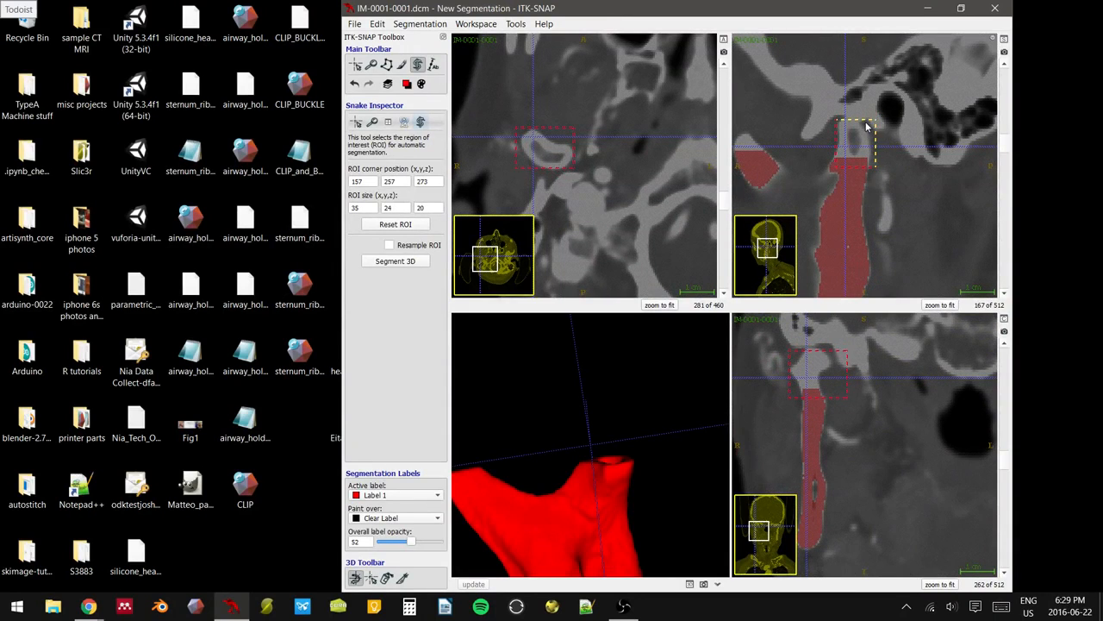
{"action": "left_click_drag", "start_coordinate": [867, 126], "coordinate": [863, 128]}
{"action": "left_click_drag", "start_coordinate": [561, 169], "coordinate": [563, 175]}
- Start 3D segmentation of the condyle, place the cursor in its wall at (11, 5, 9) and set the lower threshold to 195
{"action": "left_click", "coordinate": [410, 265]}
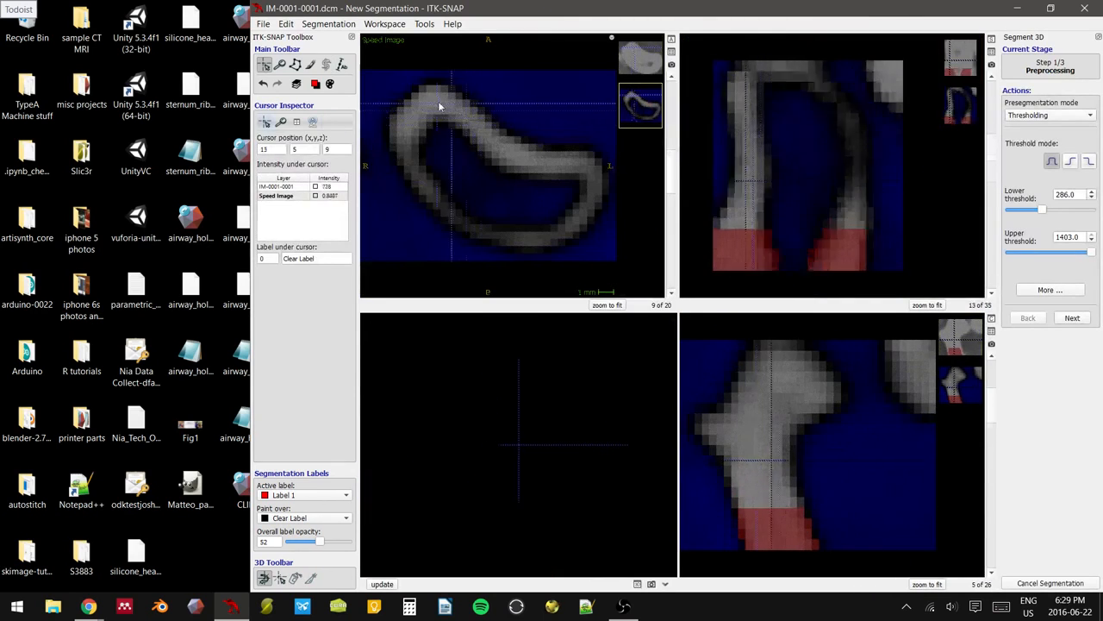
{"action": "left_click", "coordinate": [438, 103]}
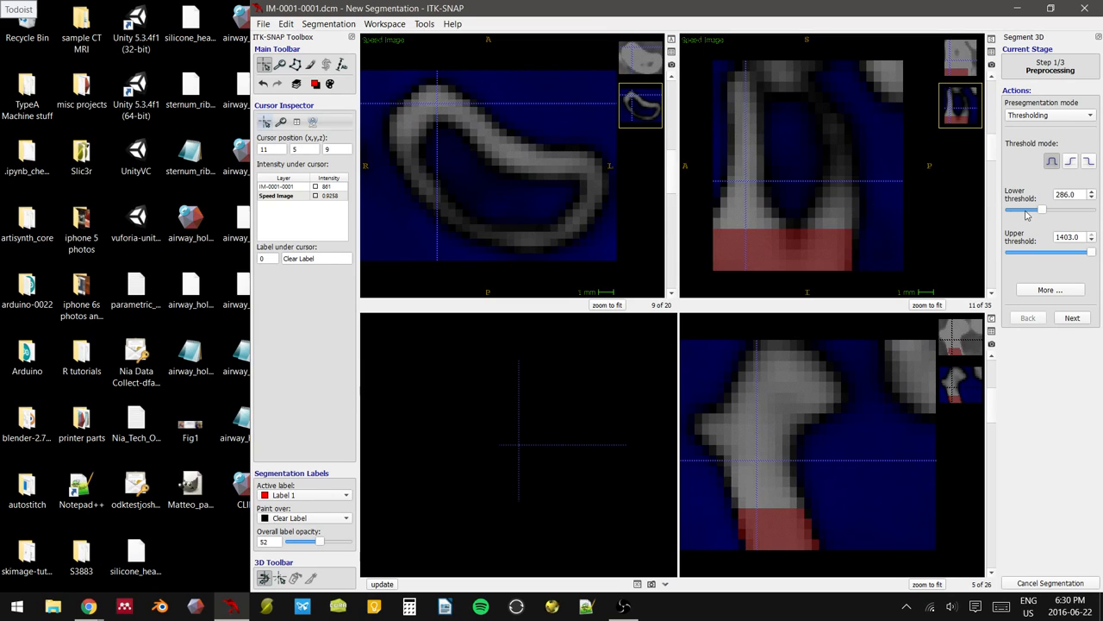
{"action": "left_click_drag", "start_coordinate": [1039, 216], "coordinate": [1037, 214]}
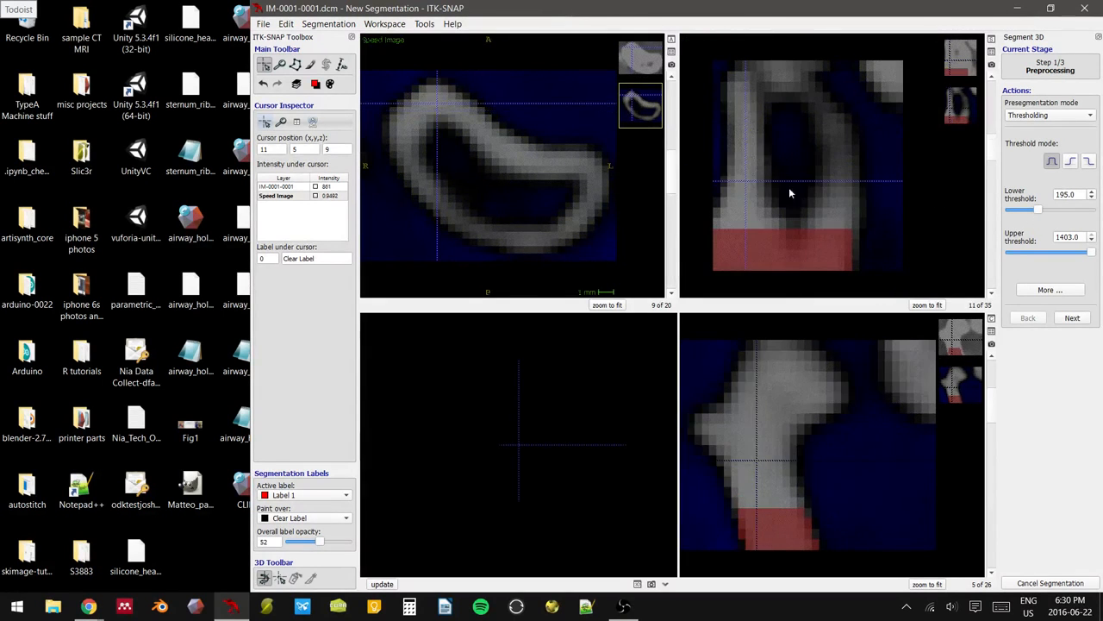
- Add a bubble of radius 1.40 at the cursor in the condyle wall and proceed to the evolution stage
{"action": "left_click", "coordinate": [1071, 316]}
{"action": "left_click", "coordinate": [1037, 128]}
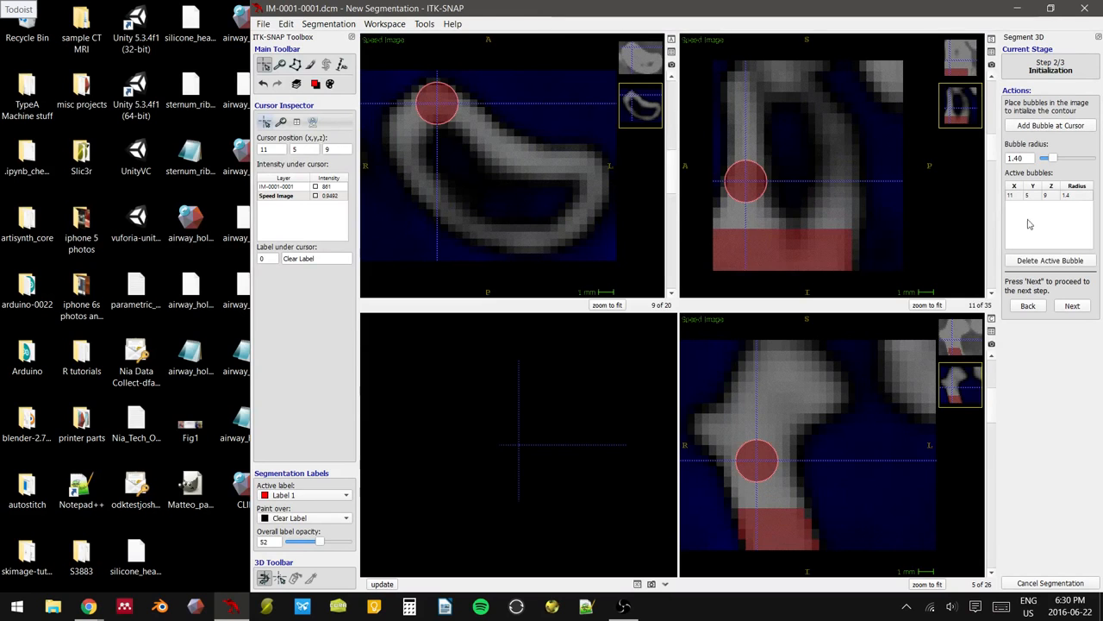
{"action": "left_click", "coordinate": [1075, 307]}
- Run the contour evolution until it fills the condyle's wall, then stop it and accept the segmentation
{"action": "left_click", "coordinate": [1051, 180]}
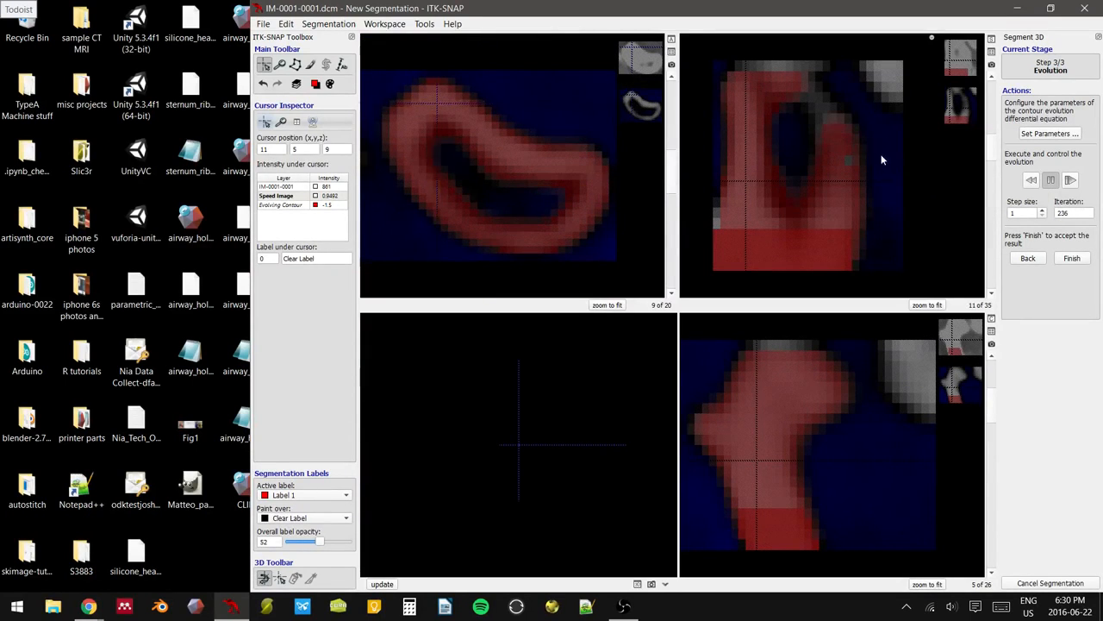
{"action": "left_click", "coordinate": [1051, 180]}
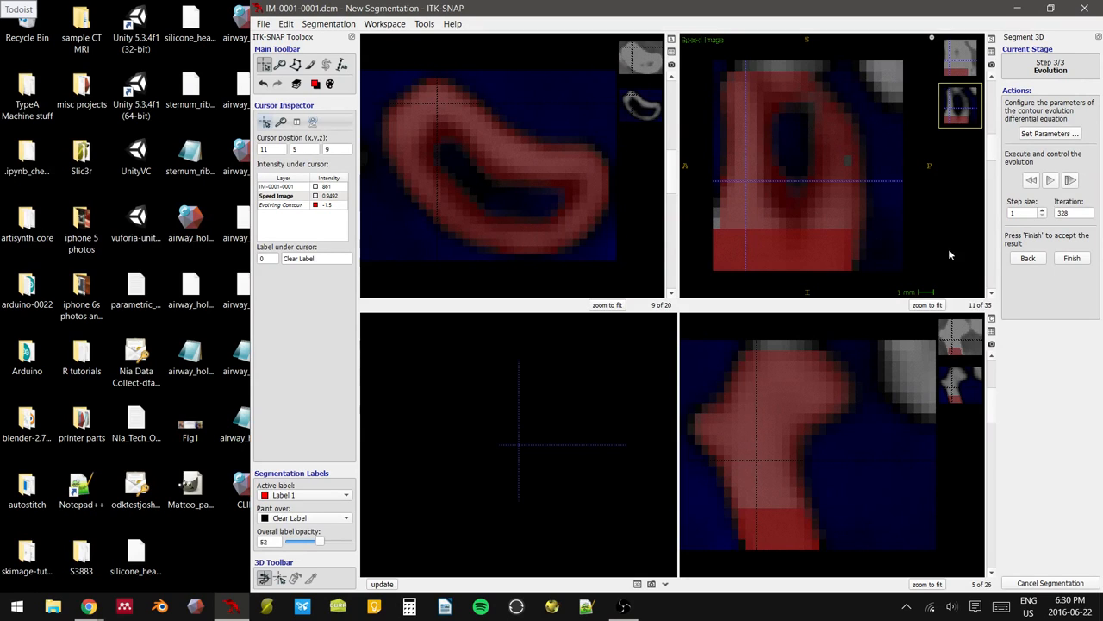
{"action": "left_click", "coordinate": [1070, 259]}
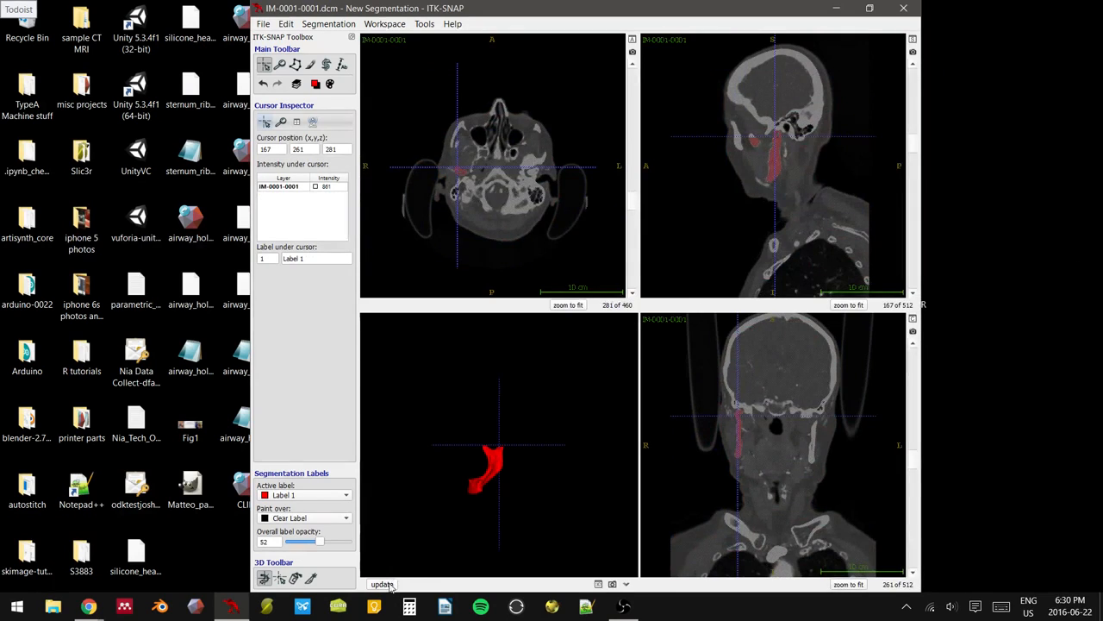
- Inspect the condyle in the updated 3D model and check its upper boundary with the skull, placing the cursor at (167, 266, 293)
{"action": "left_click_drag", "start_coordinate": [507, 516], "coordinate": [531, 291]}
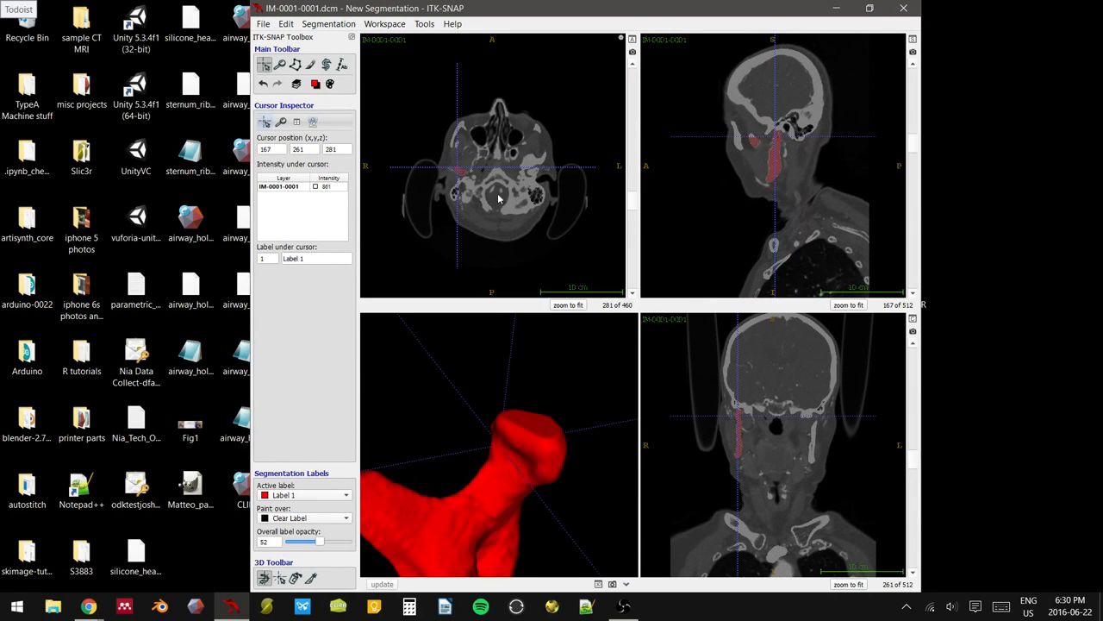
{"action": "right_click_drag", "start_coordinate": [498, 196], "coordinate": [502, 94]}
{"action": "middle_click_drag", "start_coordinate": [791, 90], "coordinate": [780, 133]}
{"action": "right_click_drag", "start_coordinate": [774, 172], "coordinate": [767, 100]}
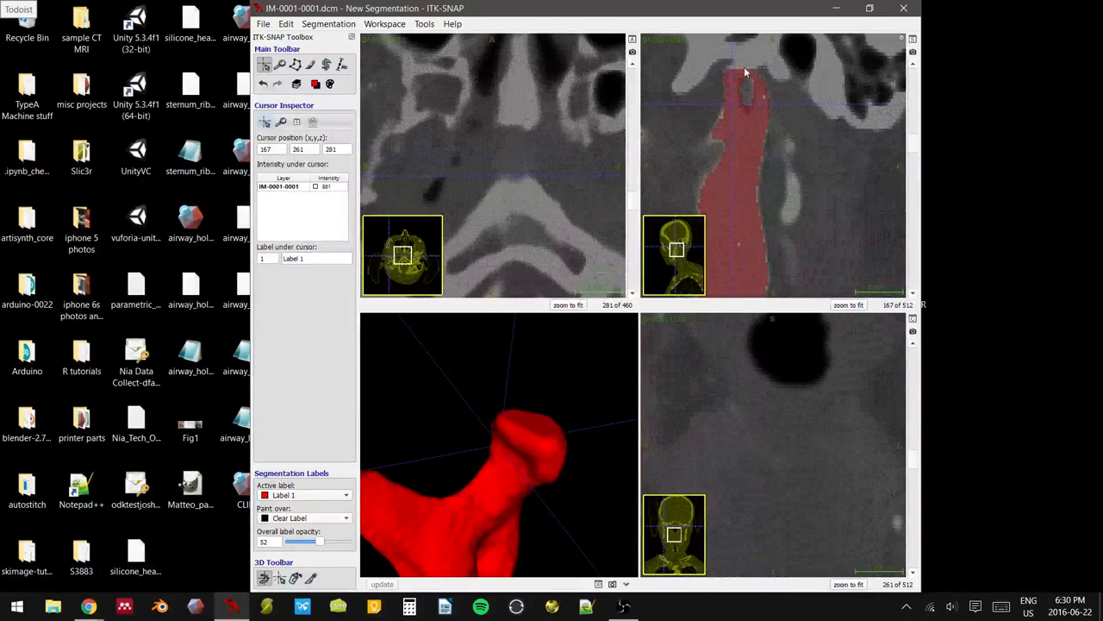
{"action": "left_click", "coordinate": [744, 67]}
{"action": "middle_click_drag", "start_coordinate": [563, 139], "coordinate": [613, 196]}
{"action": "right_click_drag", "start_coordinate": [560, 85], "coordinate": [522, 184]}
{"action": "right_click_drag", "start_coordinate": [509, 91], "coordinate": [488, 175]}
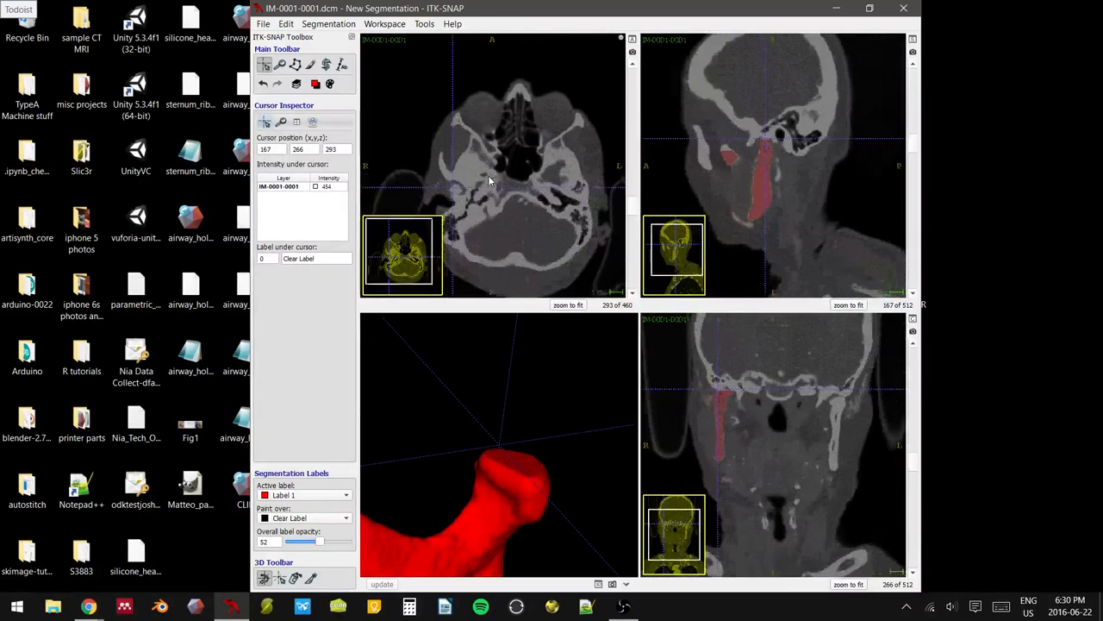
- Shrink the ROI around the unsegmented top of the condyle to corner (163, 260, 291) and size 20 × 15 × 6
{"action": "key", "text": "s"}
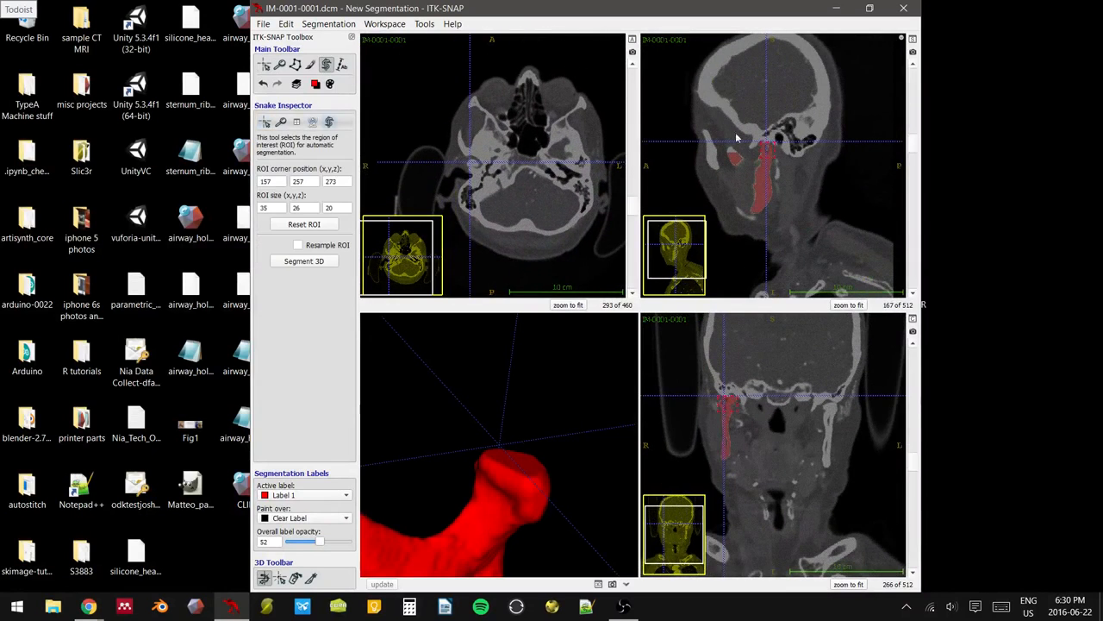
{"action": "right_click_drag", "start_coordinate": [795, 168], "coordinate": [793, 123]}
{"action": "left_click_drag", "start_coordinate": [770, 119], "coordinate": [763, 81]}
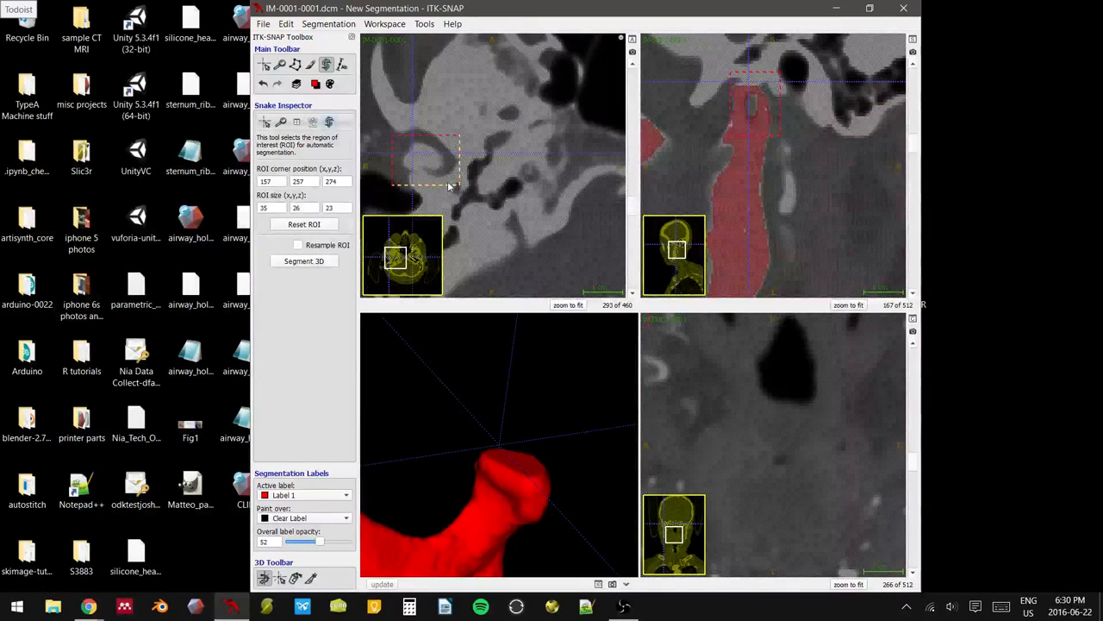
{"action": "left_click_drag", "start_coordinate": [461, 185], "coordinate": [404, 150]}
{"action": "middle_click_drag", "start_coordinate": [760, 128], "coordinate": [749, 151]}
{"action": "left_click_drag", "start_coordinate": [750, 156], "coordinate": [743, 117]}
{"action": "middle_click_drag", "start_coordinate": [769, 371], "coordinate": [856, 415]}
{"action": "middle_click_drag", "start_coordinate": [756, 417], "coordinate": [812, 487]}
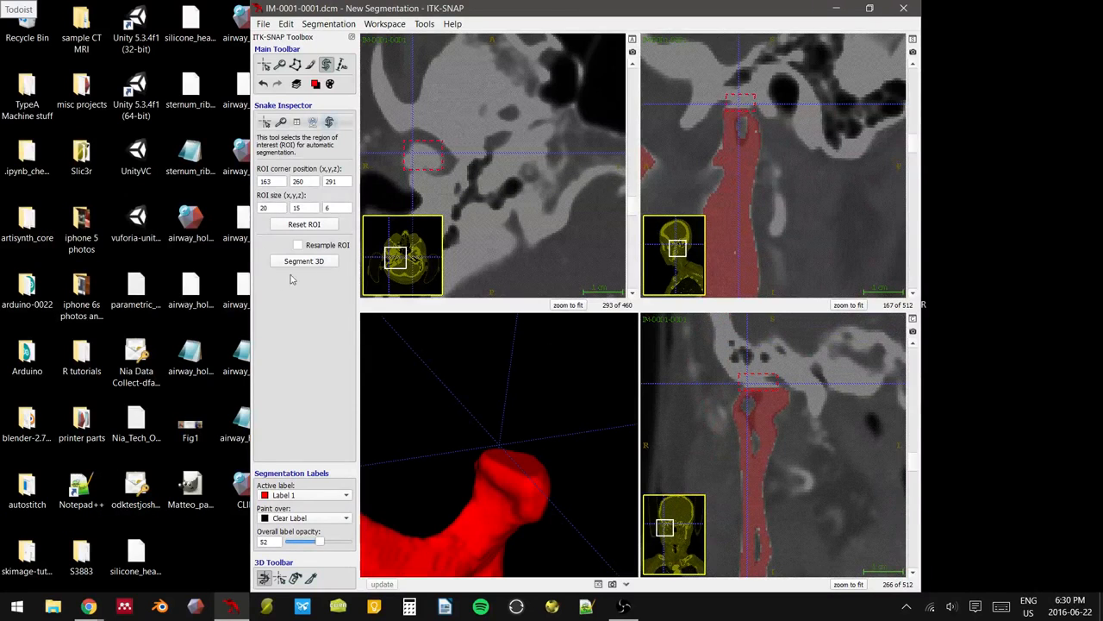
- Try to segment the condyle's top in 3D with a bubble of radius 0.40 at (10, 8, 3) and run the contour evolution
{"action": "left_click", "coordinate": [304, 260]}
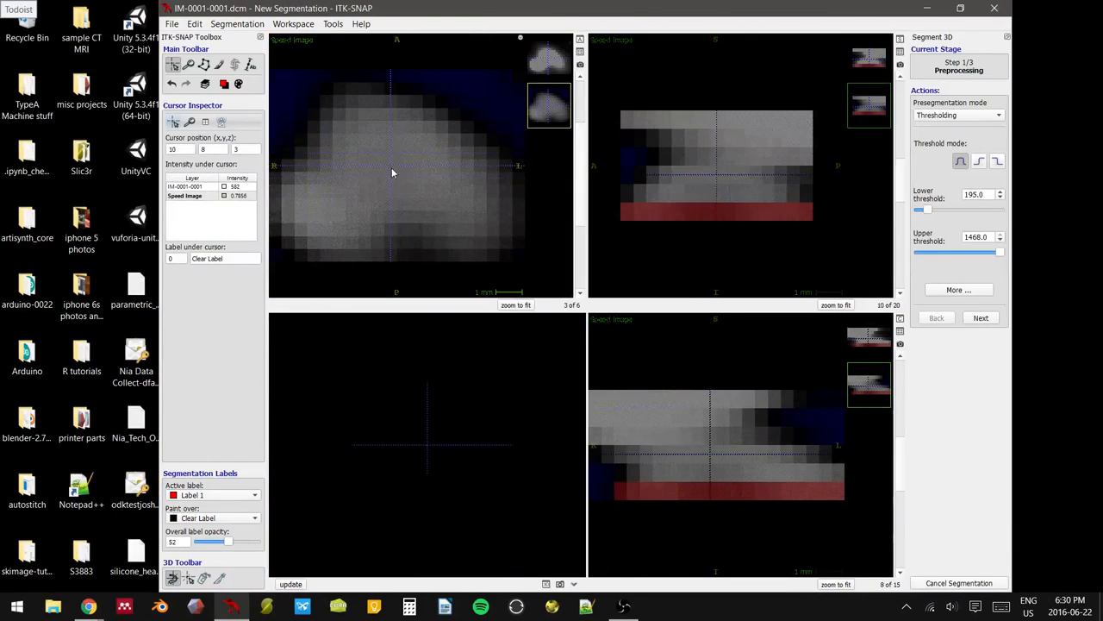
{"action": "left_click", "coordinate": [981, 317]}
{"action": "left_click", "coordinate": [960, 125]}
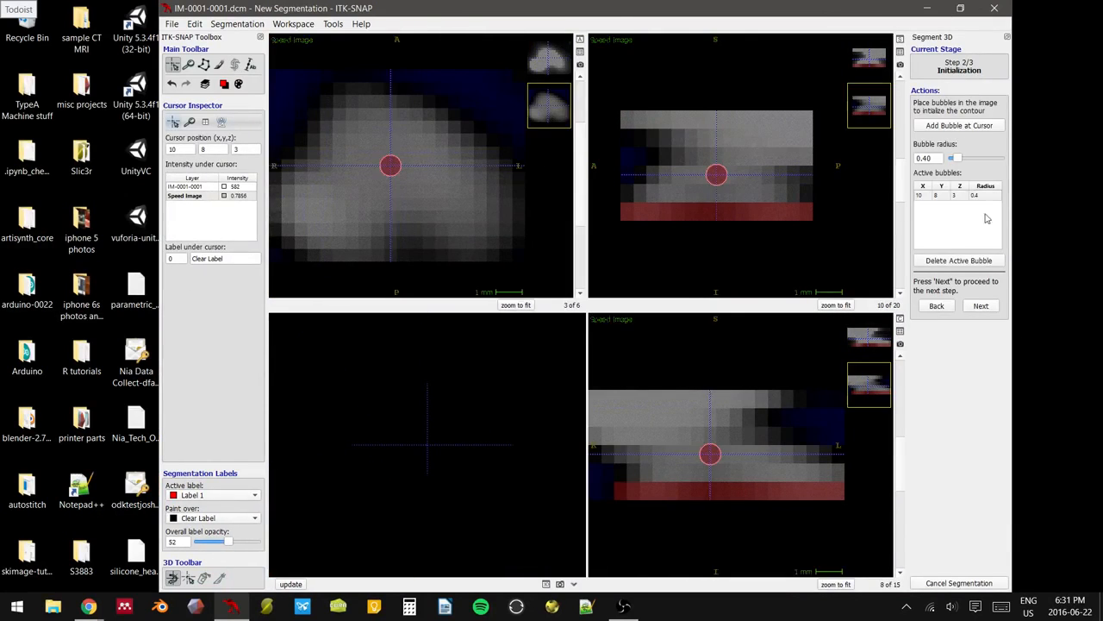
{"action": "left_click", "coordinate": [981, 306]}
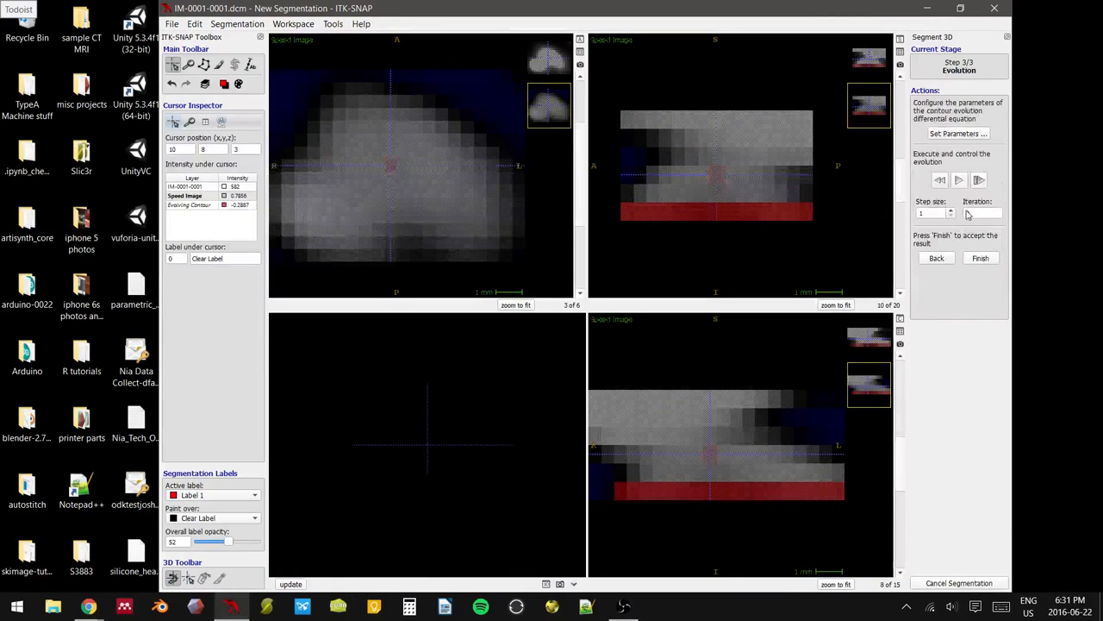
{"action": "left_click", "coordinate": [960, 180]}
{"action": "left_click", "coordinate": [960, 181]}
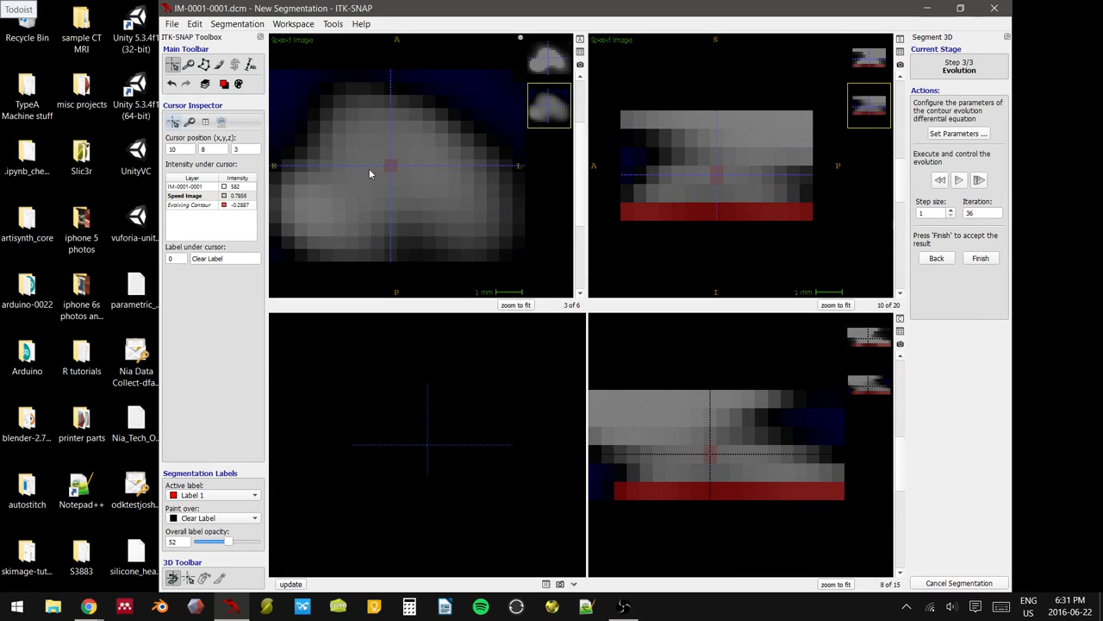
- Probe the bone around the bubble, return to the preprocessing stage and cancel the 3D segmentation
{"action": "left_click", "coordinate": [357, 211]}
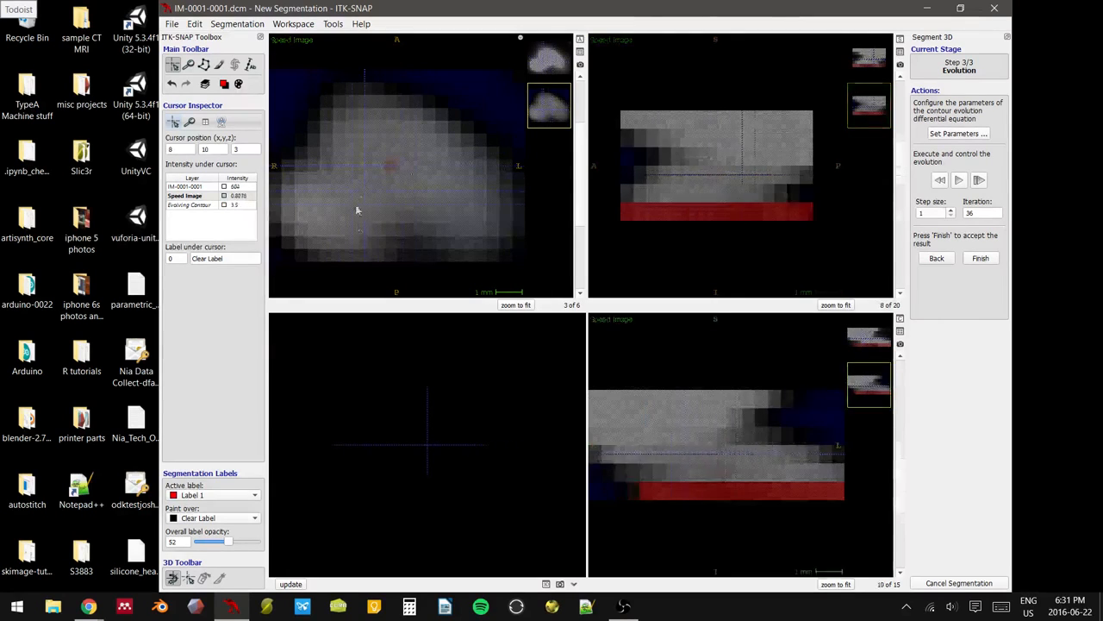
{"action": "left_click", "coordinate": [427, 172]}
{"action": "left_click", "coordinate": [937, 258]}
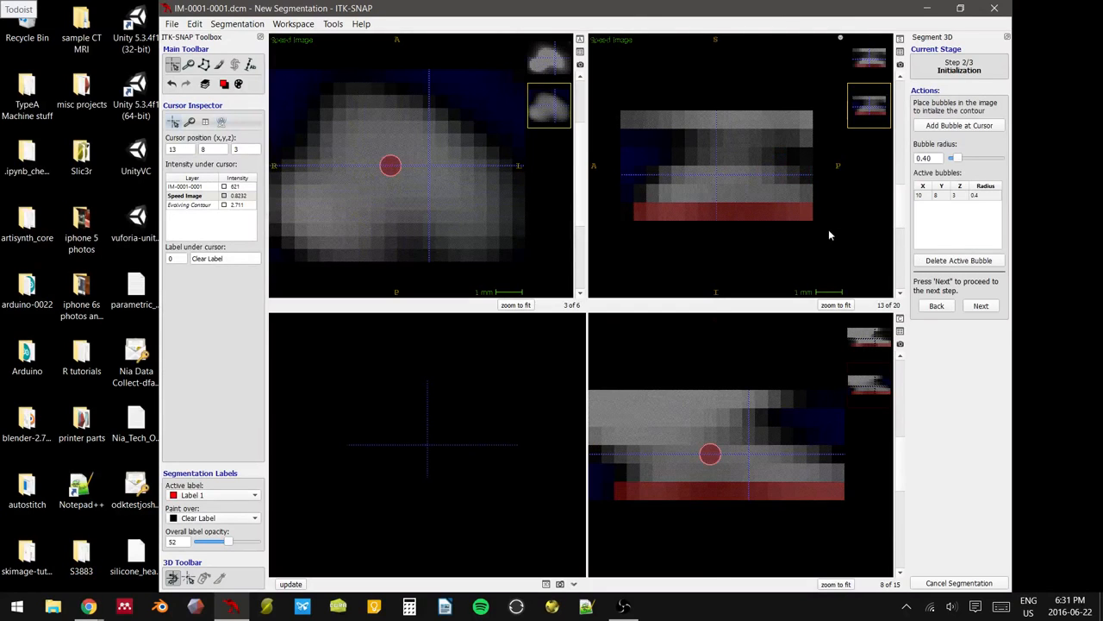
{"action": "left_click", "coordinate": [937, 306]}
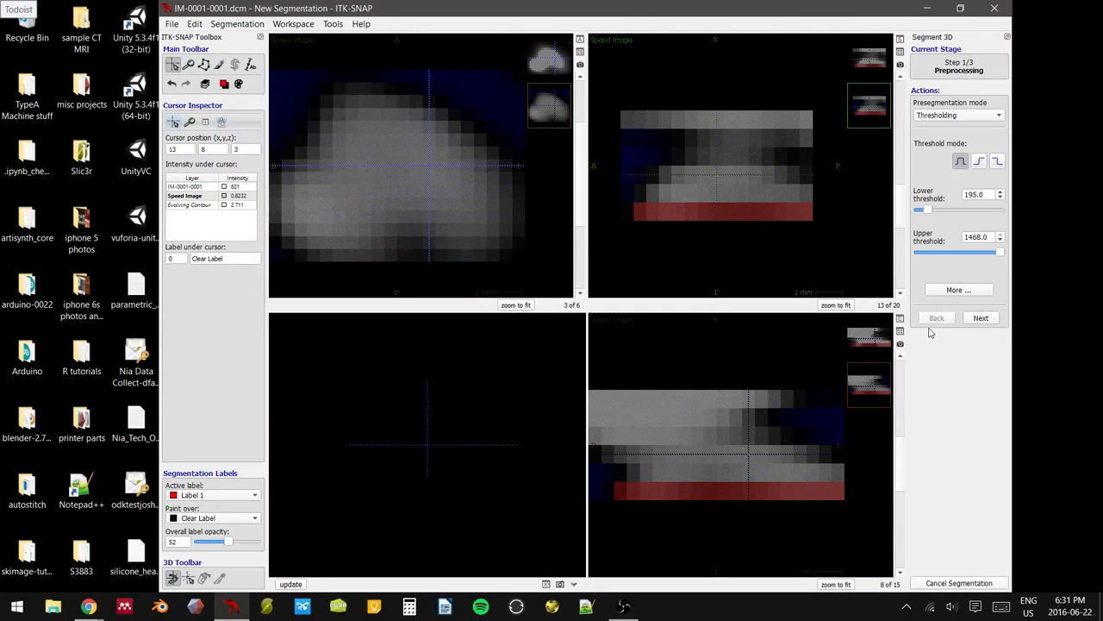
{"action": "left_click", "coordinate": [959, 583]}
- Enlarge the ROI downward into the segmented condyle, with corner (163, 260, 286) and size 20 × 17 × 11
{"action": "left_click", "coordinate": [663, 104]}
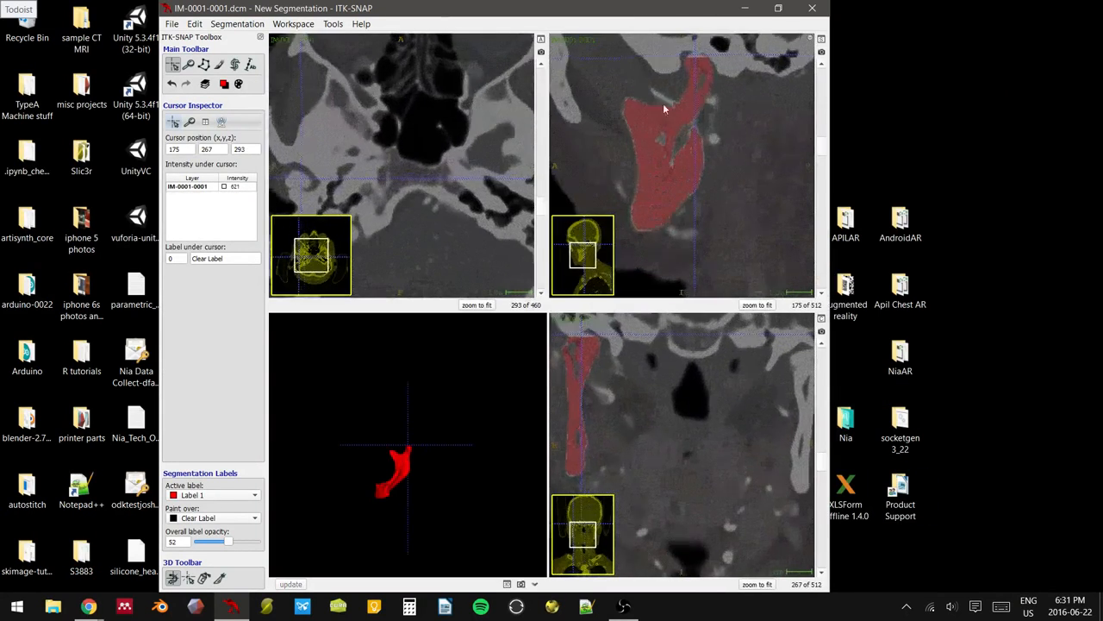
{"action": "left_click", "coordinate": [235, 65]}
{"action": "mouse_move", "coordinate": [690, 139]}
{"action": "left_mouse_down"}
{"action": "mouse_move", "coordinate": [682, 148]}
{"action": "mouse_move", "coordinate": [694, 158]}
{"action": "left_mouse_up"}
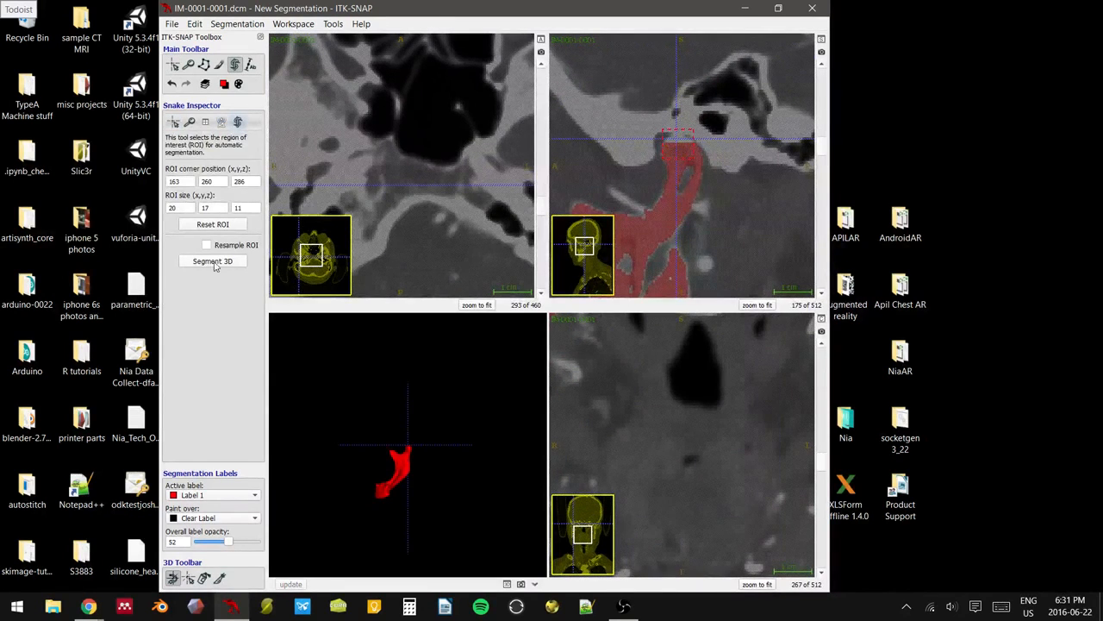
- Start 3D segmentation of the condyle's top, add a bubble at the cursor position (13, 9, 7) and proceed to the evolution stage
{"action": "left_click", "coordinate": [213, 261]}
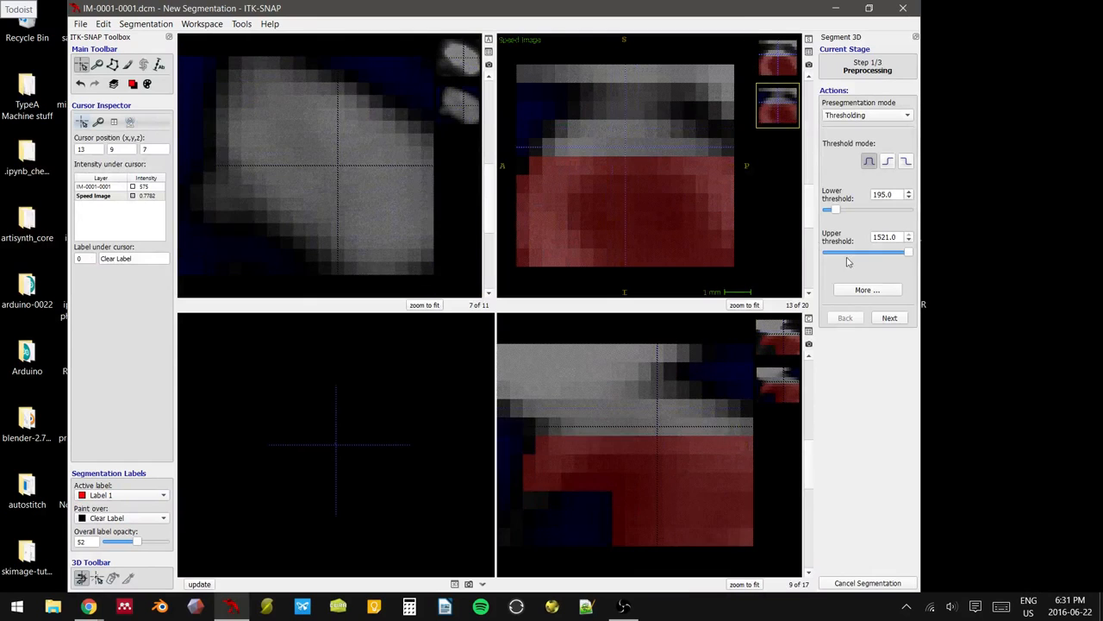
{"action": "left_click", "coordinate": [889, 318]}
{"action": "left_click", "coordinate": [868, 127]}
{"action": "left_click", "coordinate": [888, 307]}
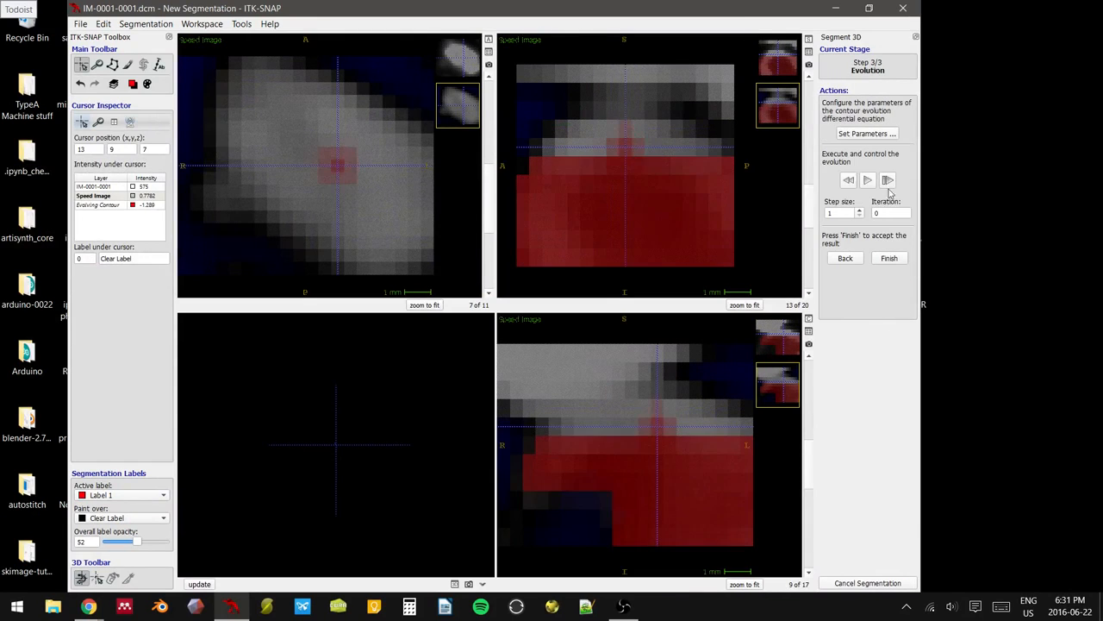
- Run the contour evolution until it fills the condyle's top, stop it before it spreads into the skull and accept the segmentation
{"action": "left_click", "coordinate": [867, 180]}
{"action": "left_click", "coordinate": [868, 181]}
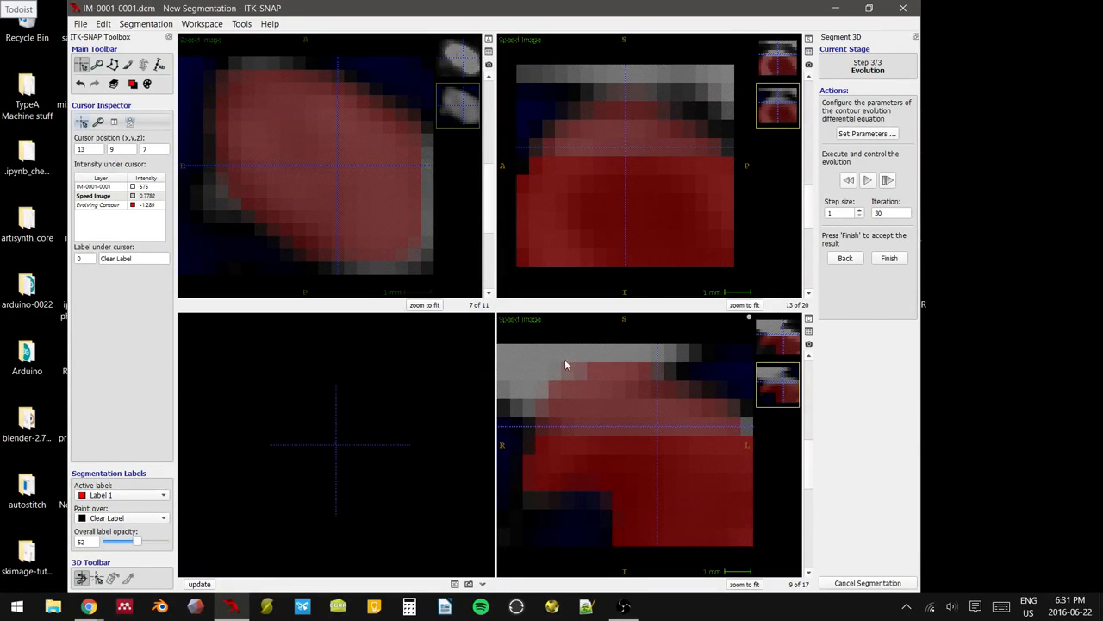
{"action": "left_click", "coordinate": [889, 258]}
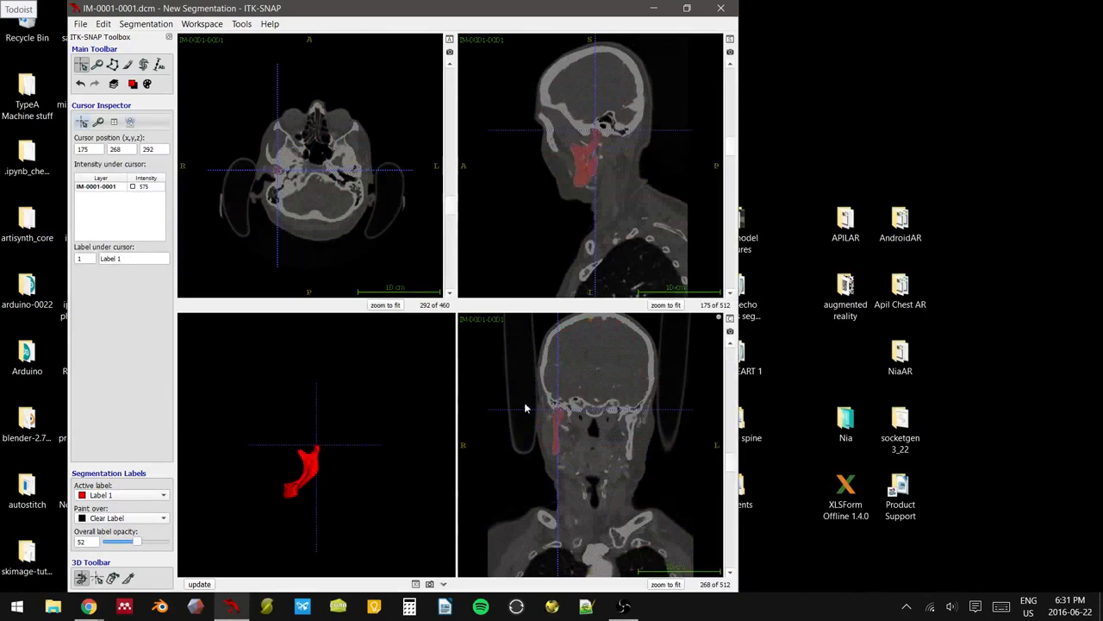
- Inspect the completed condyle and right rear jaw part in the 3D model from several angles
{"action": "right_click_drag", "start_coordinate": [307, 522], "coordinate": [334, 385]}
{"action": "middle_click_drag", "start_coordinate": [334, 515], "coordinate": [375, 406]}
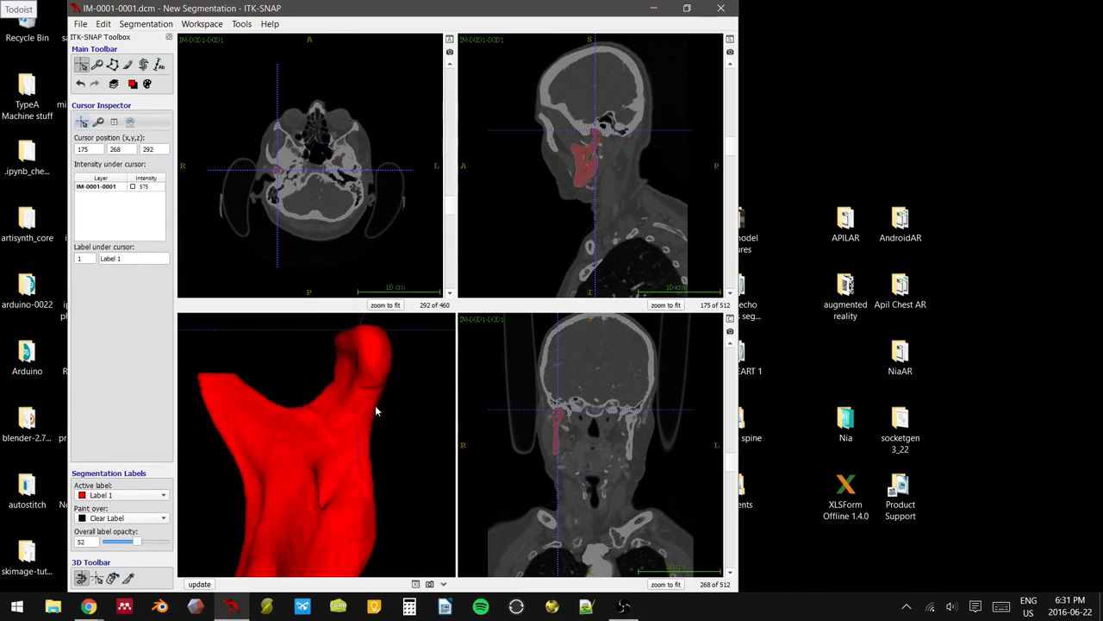
{"action": "left_click_drag", "start_coordinate": [375, 405], "coordinate": [340, 378]}
{"action": "left_click_drag", "start_coordinate": [363, 438], "coordinate": [405, 444]}
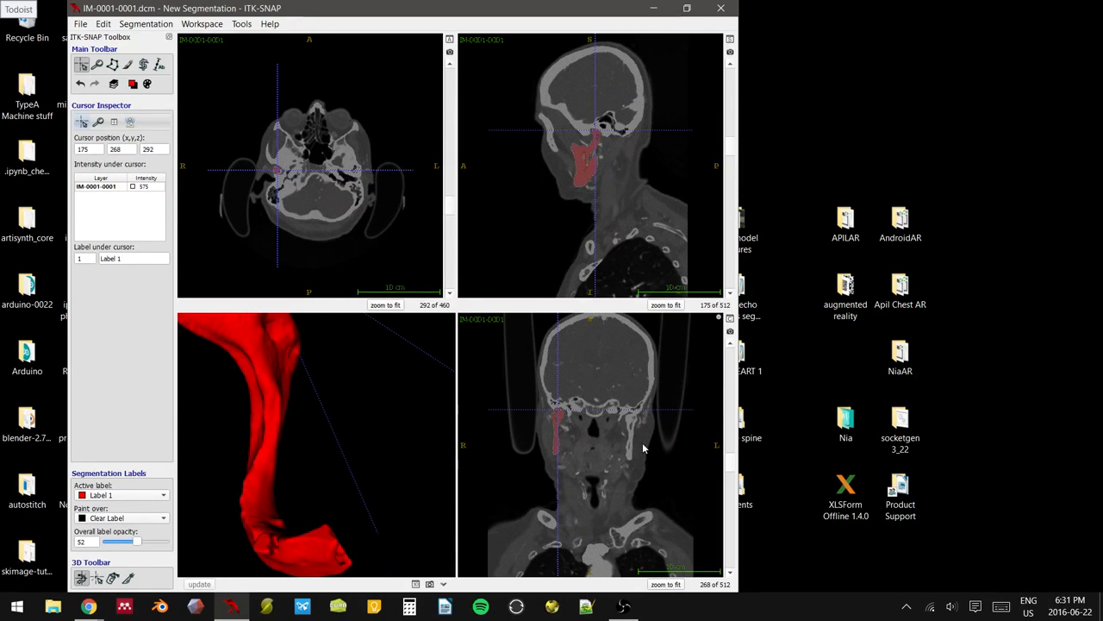
- Locate the left rear part of the lower jaw and place the cursor in its bone at (351, 239, 247)
{"action": "left_click", "coordinate": [631, 435]}
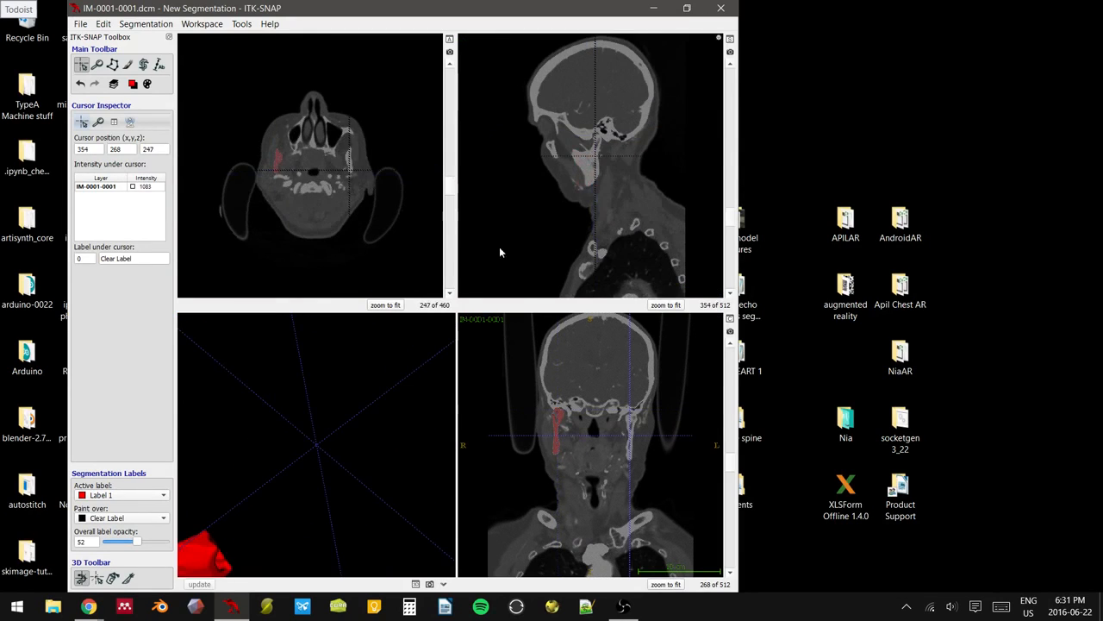
{"action": "left_click_drag", "start_coordinate": [348, 412], "coordinate": [583, 440]}
{"action": "scroll", "coordinate": [630, 441], "scroll_direction": "down", "scroll_amount": 5}
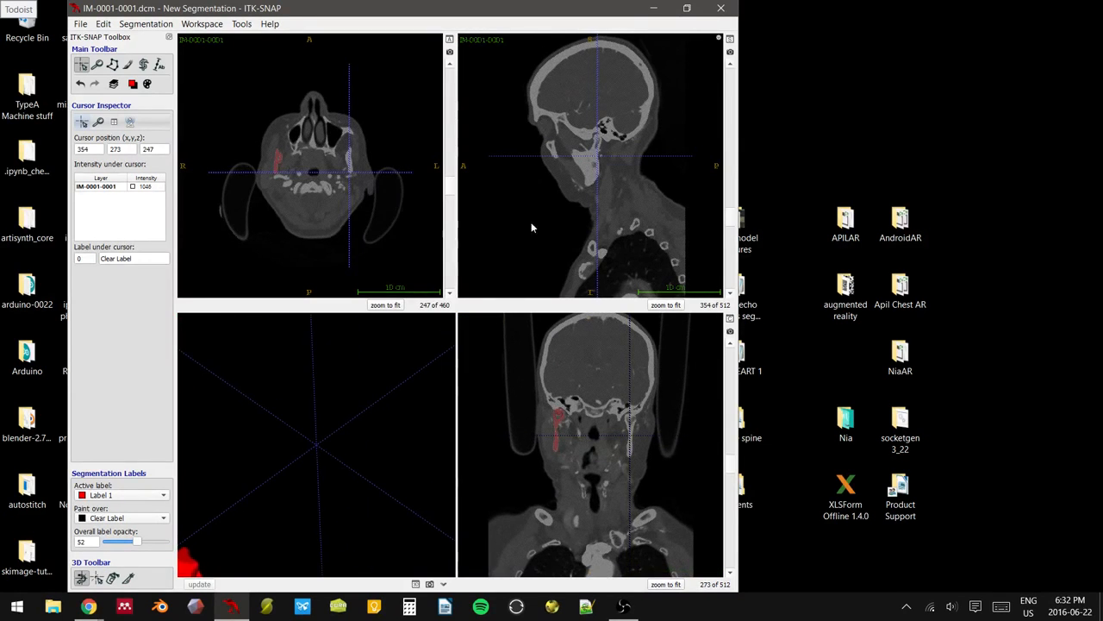
{"action": "right_click_drag", "start_coordinate": [355, 180], "coordinate": [390, 135]}
{"action": "middle_click_drag", "start_coordinate": [389, 135], "coordinate": [294, 162]}
{"action": "left_click", "coordinate": [383, 150]}
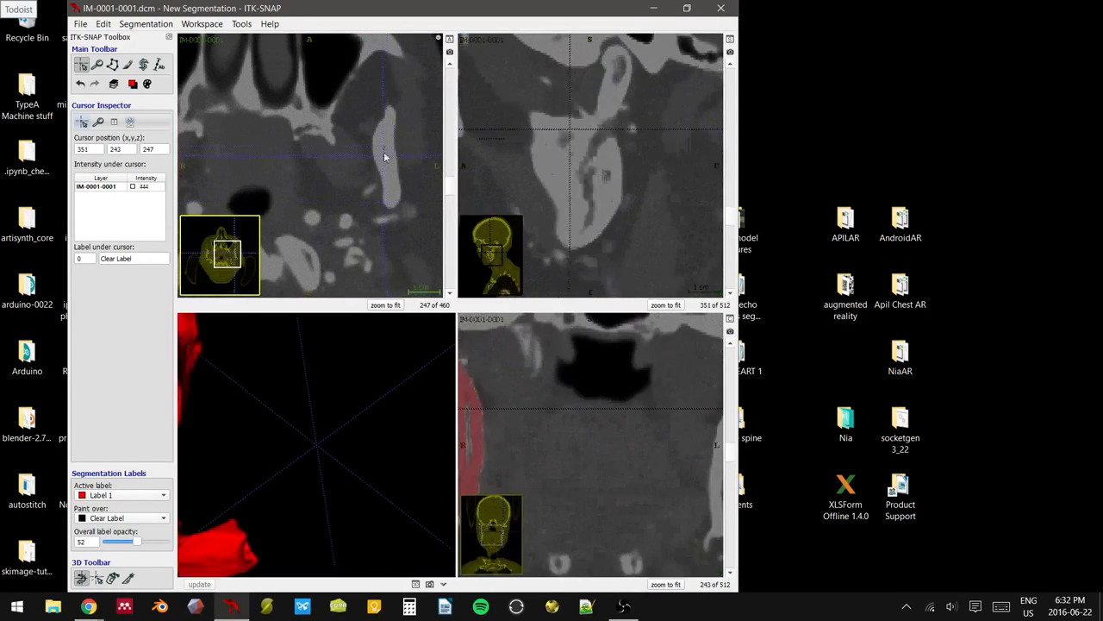
- Reset the ROI and fit it around the left jaw bone in the axial plane, with corner x 341, y 209 and size 26 × 72
{"action": "left_click", "coordinate": [143, 64]}
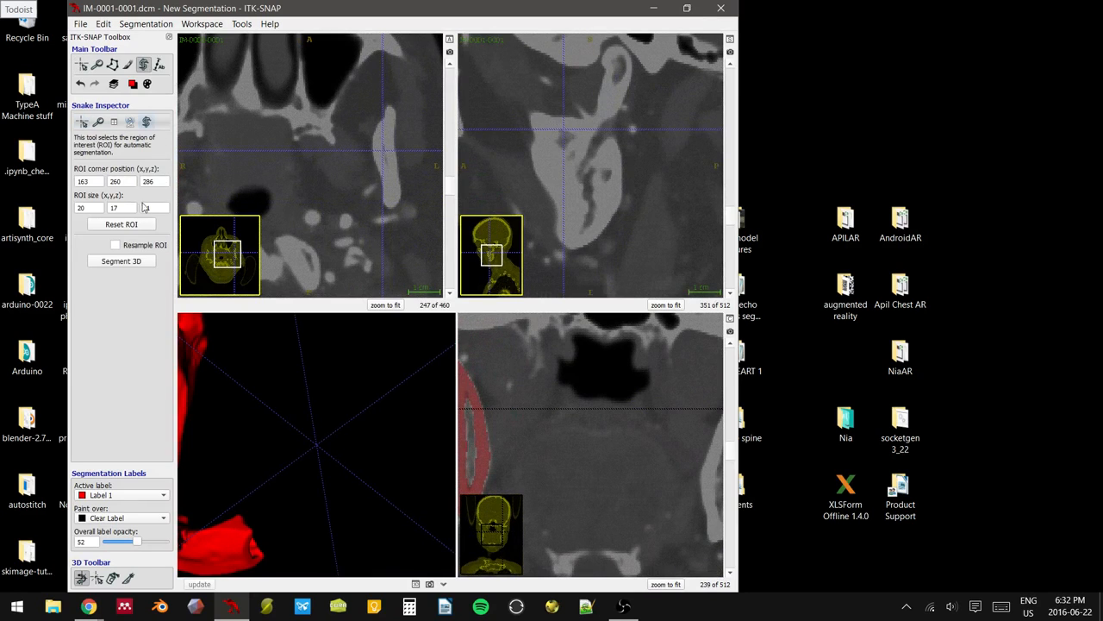
{"action": "right_click_drag", "start_coordinate": [355, 155], "coordinate": [374, 224]}
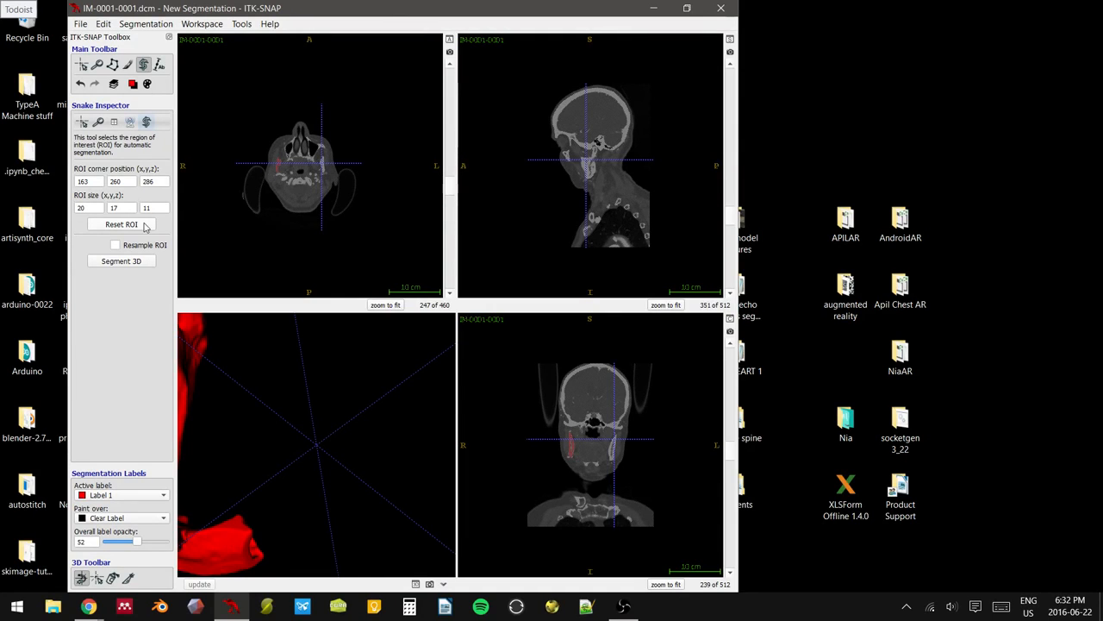
{"action": "left_click", "coordinate": [120, 225]}
{"action": "left_click_drag", "start_coordinate": [362, 231], "coordinate": [330, 177]}
{"action": "left_click_drag", "start_coordinate": [239, 109], "coordinate": [316, 160]}
{"action": "right_click_drag", "start_coordinate": [364, 167], "coordinate": [368, 139]}
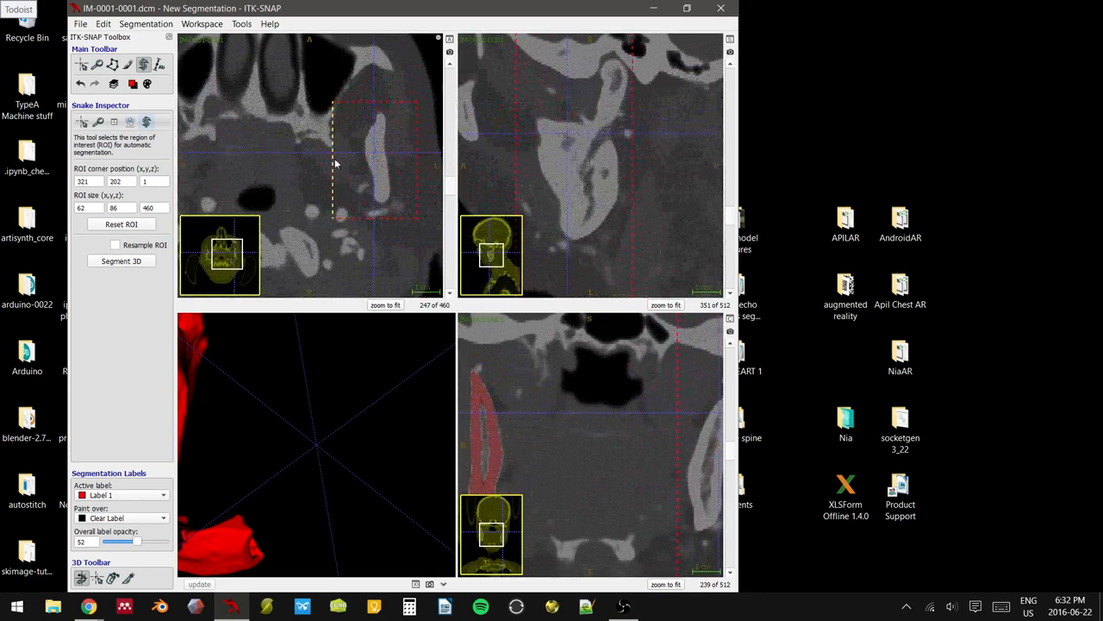
{"action": "left_click_drag", "start_coordinate": [334, 162], "coordinate": [363, 162]}
{"action": "left_click_drag", "start_coordinate": [391, 217], "coordinate": [394, 202]}
{"action": "left_click_drag", "start_coordinate": [375, 116], "coordinate": [377, 111]}
{"action": "left_click_drag", "start_coordinate": [393, 201], "coordinate": [391, 208]}
- Limit the ROI's height to the left jaw part and widen it inward, giving corner (322, 209, 175) and size 45 × 79 × 115
{"action": "right_click_drag", "start_coordinate": [613, 78], "coordinate": [583, 251]}
{"action": "left_click_drag", "start_coordinate": [593, 225], "coordinate": [593, 183]}
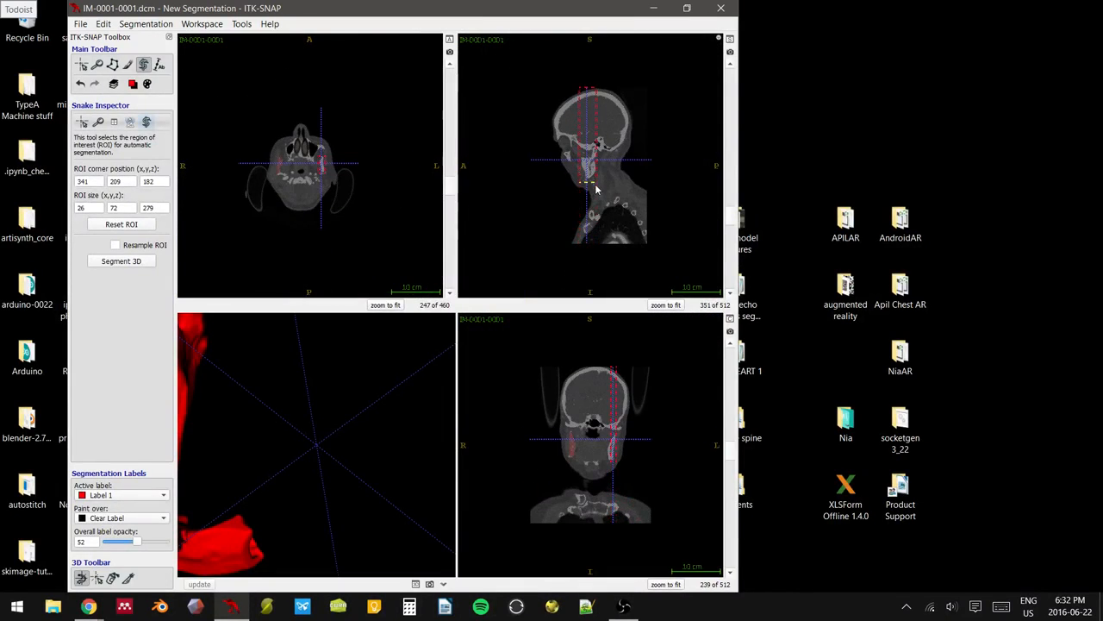
{"action": "right_click_drag", "start_coordinate": [593, 183], "coordinate": [592, 76]}
{"action": "left_click_drag", "start_coordinate": [592, 76], "coordinate": [593, 127]}
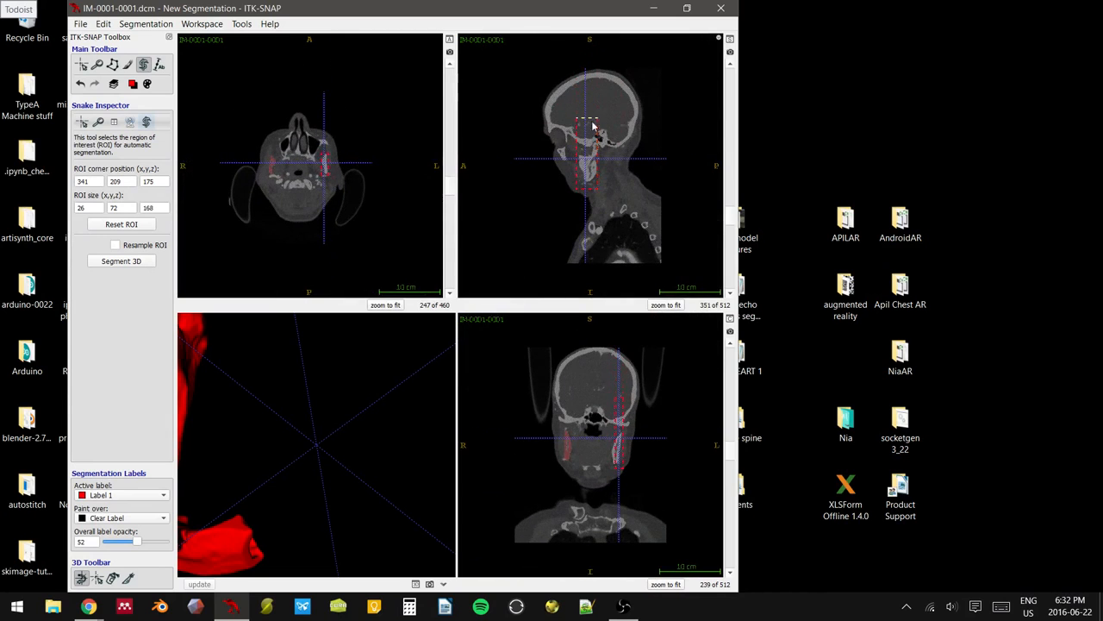
{"action": "right_click_drag", "start_coordinate": [609, 156], "coordinate": [618, 129]}
{"action": "left_click_drag", "start_coordinate": [618, 129], "coordinate": [625, 131]}
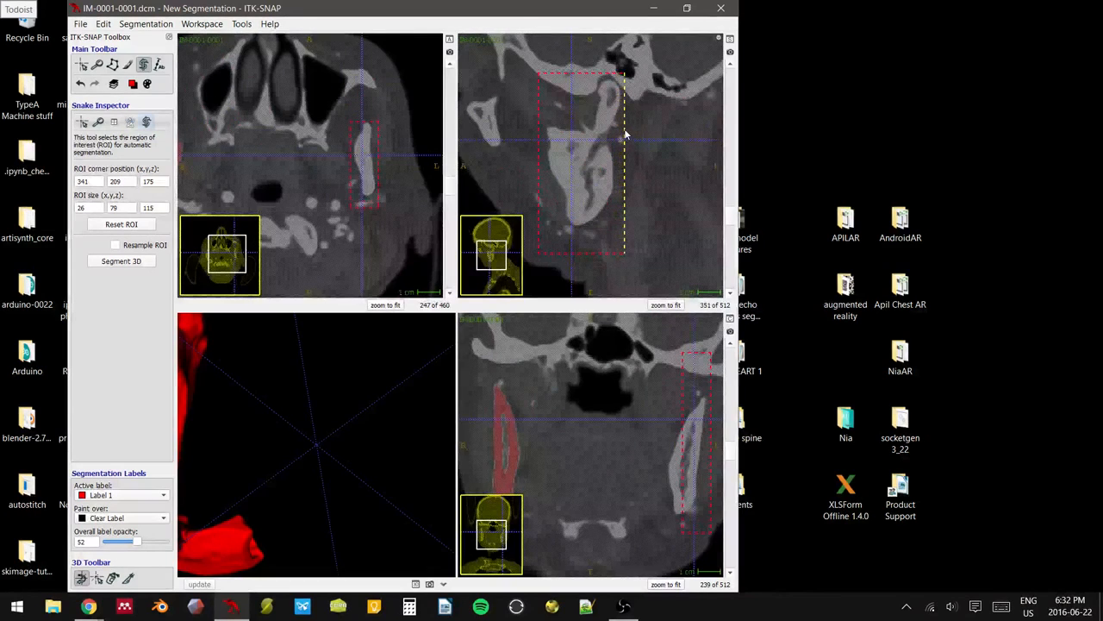
{"action": "middle_click_drag", "start_coordinate": [595, 390], "coordinate": [563, 371]}
{"action": "left_click_drag", "start_coordinate": [653, 423], "coordinate": [633, 417]}
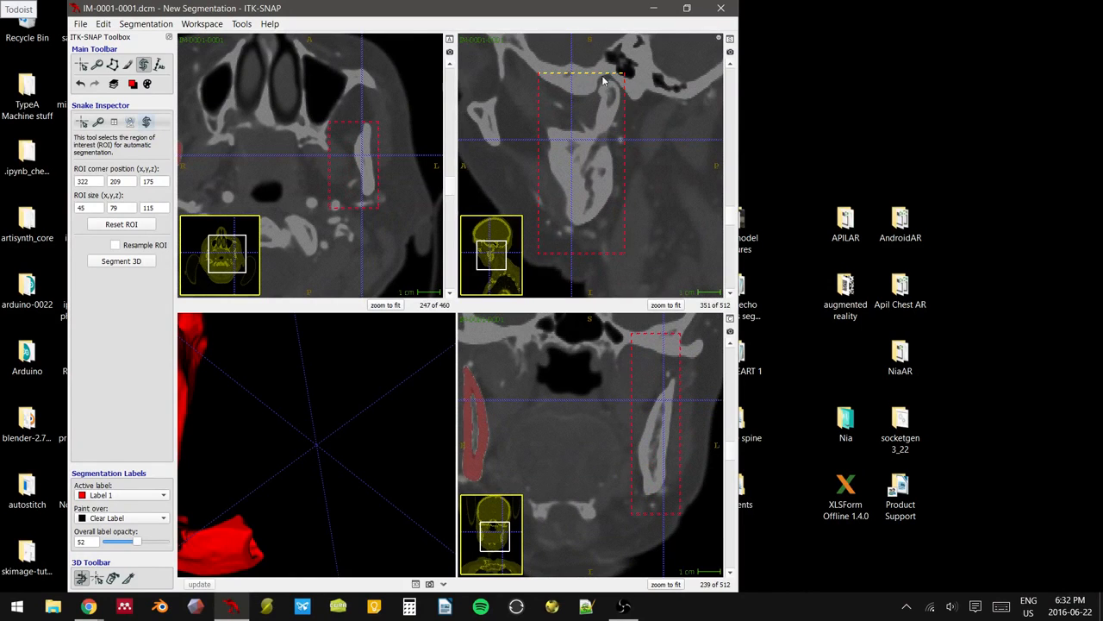
- Check the left condyle across sagittal slices and trim the ROI's upper and rear edges away from the skull, to size 45 × 73 × 106
{"action": "right_click_drag", "start_coordinate": [651, 164], "coordinate": [668, 64]}
{"action": "middle_click_drag", "start_coordinate": [697, 108], "coordinate": [587, 294]}
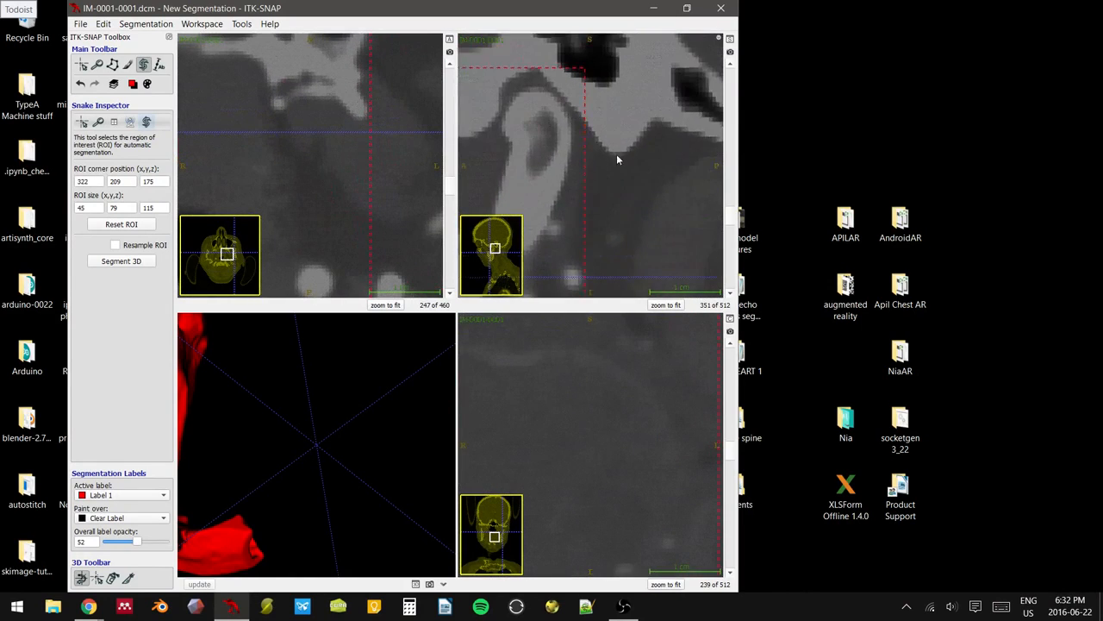
{"action": "middle_click_drag", "start_coordinate": [617, 155], "coordinate": [643, 190]}
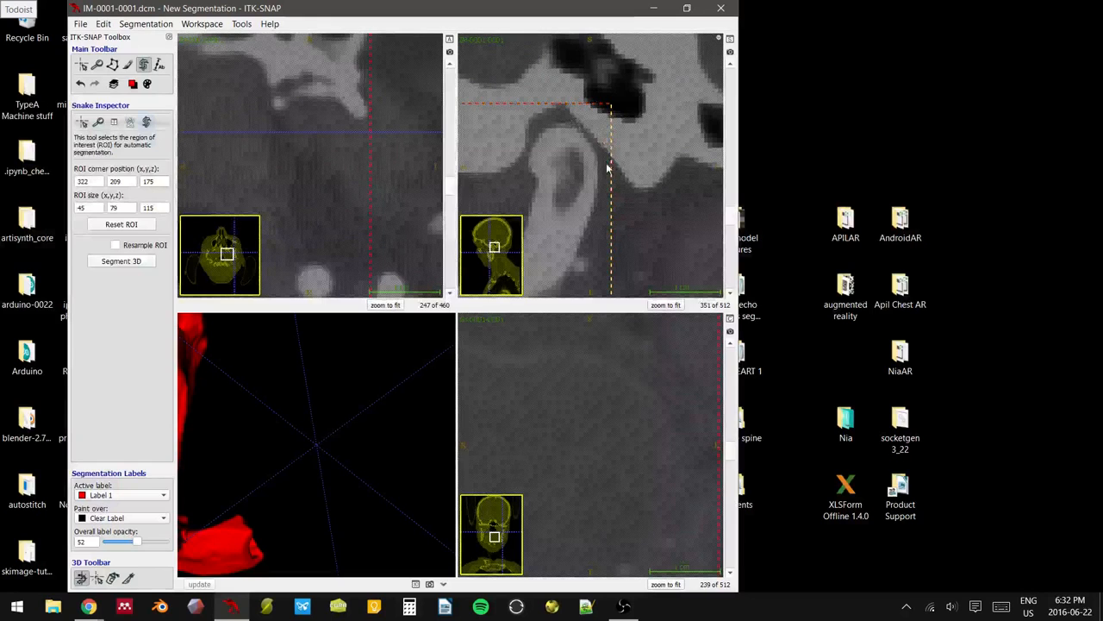
{"action": "right_click_drag", "start_coordinate": [591, 144], "coordinate": [640, 194]}
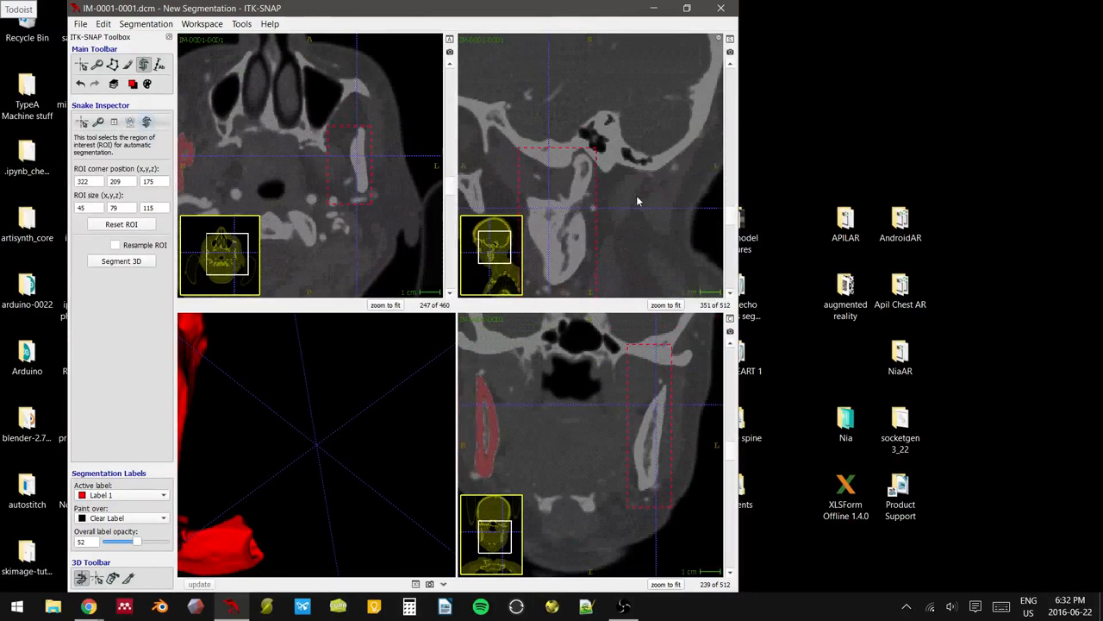
{"action": "scroll", "coordinate": [639, 194], "scroll_direction": "up", "scroll_amount": 5}
{"action": "scroll", "coordinate": [639, 193], "scroll_direction": "down", "scroll_amount": 2}
{"action": "scroll", "coordinate": [639, 191], "scroll_direction": "down", "scroll_amount": 12}
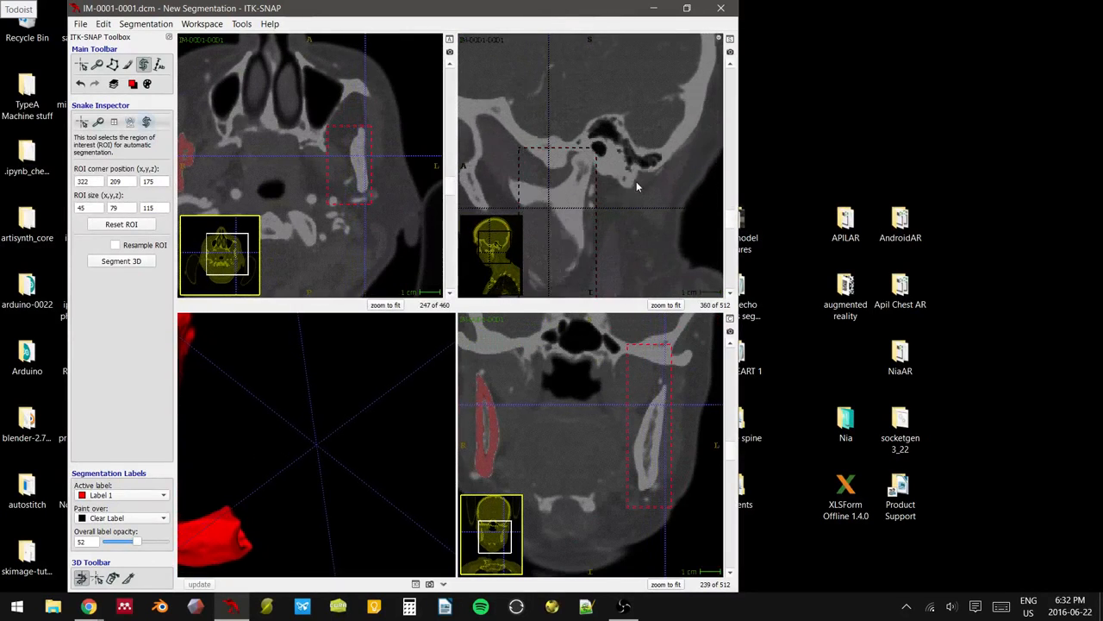
{"action": "right_click_drag", "start_coordinate": [616, 170], "coordinate": [592, 136]}
{"action": "left_click_drag", "start_coordinate": [580, 148], "coordinate": [590, 178]}
{"action": "right_click_drag", "start_coordinate": [630, 180], "coordinate": [603, 199]}
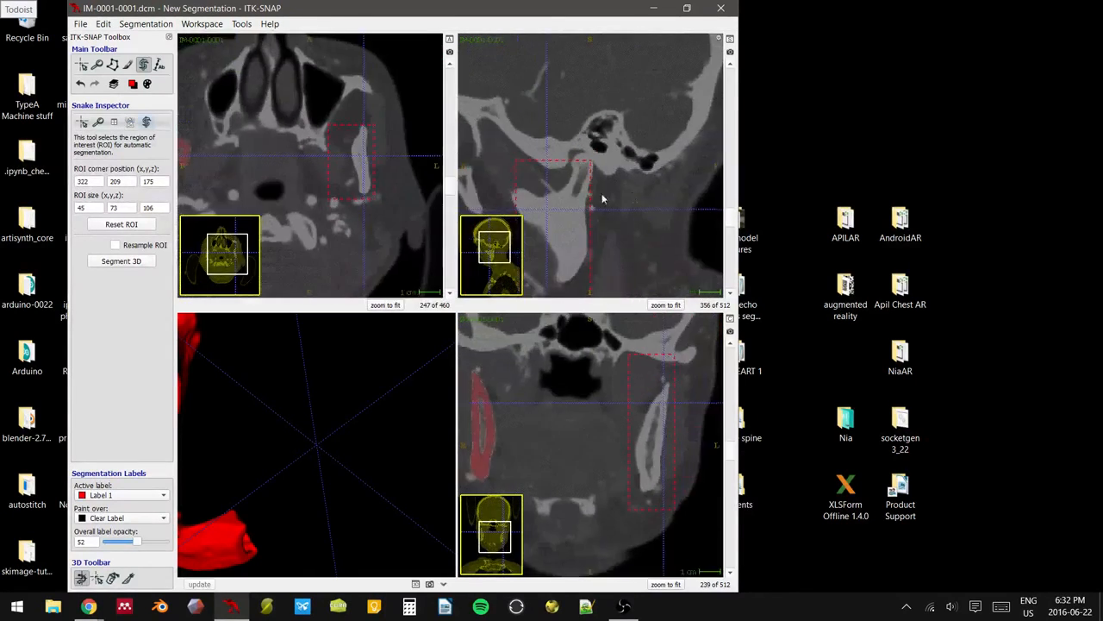
- Extend the ROI's front edge to corner (322, 203, 175) and size 45 × 79 × 106, and start 3D segmentation
{"action": "left_click_drag", "start_coordinate": [510, 192], "coordinate": [506, 192]}
{"action": "middle_click_drag", "start_coordinate": [613, 213], "coordinate": [625, 144]}
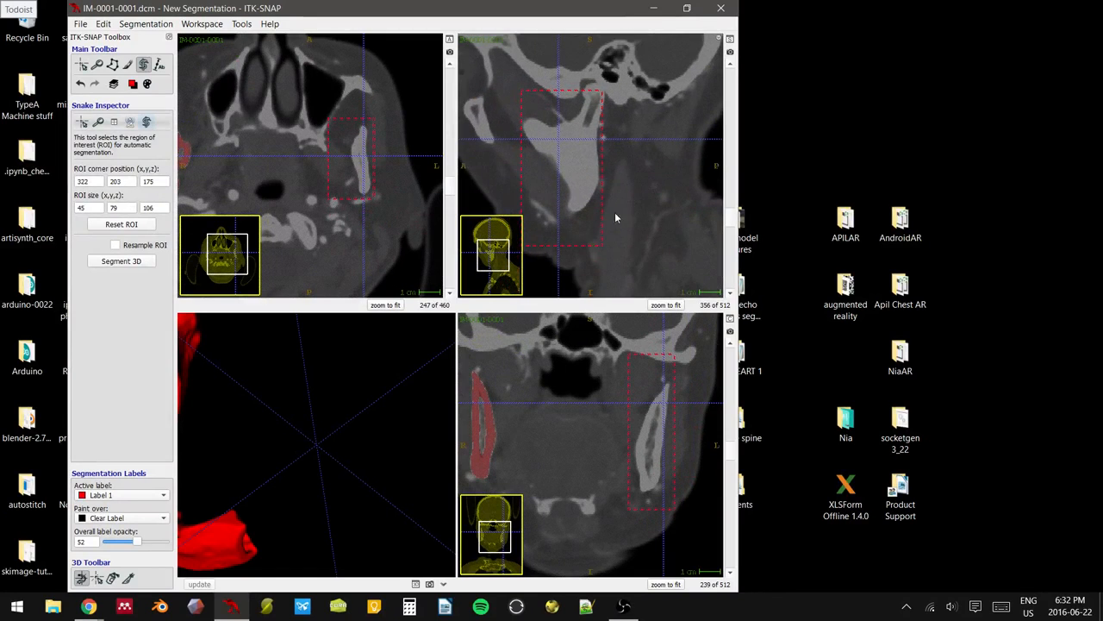
{"action": "left_click", "coordinate": [121, 261]}
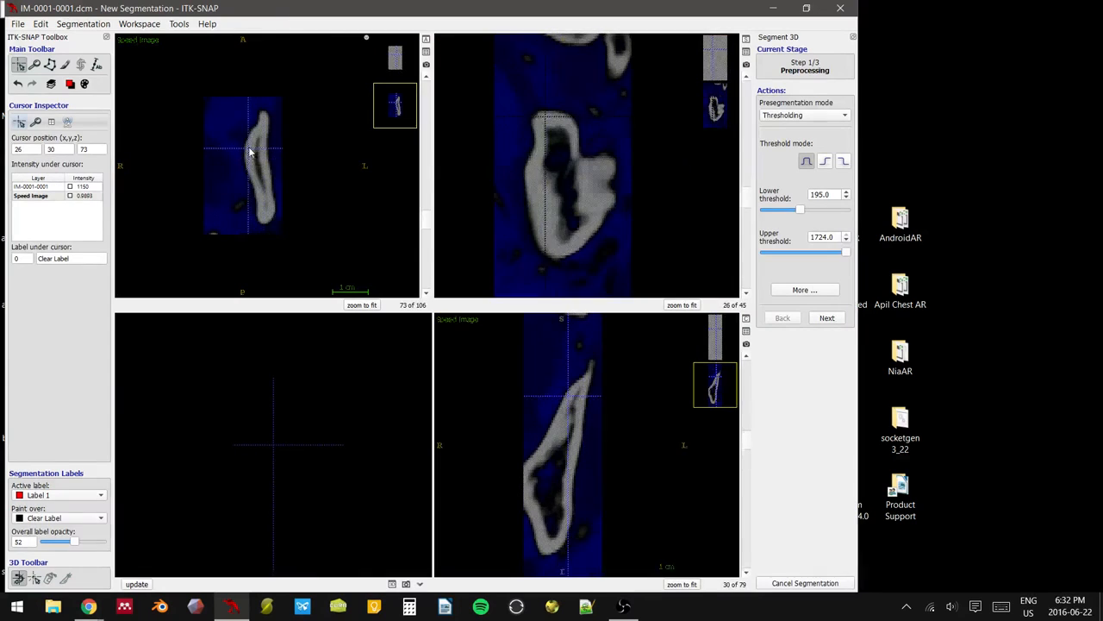
- Set the lower threshold to 288 and add the first bubble, radius 2.60, on the bone at (27, 30, 73)
{"action": "left_click", "coordinate": [250, 153]}
{"action": "left_click_drag", "start_coordinate": [800, 214], "coordinate": [805, 212]}
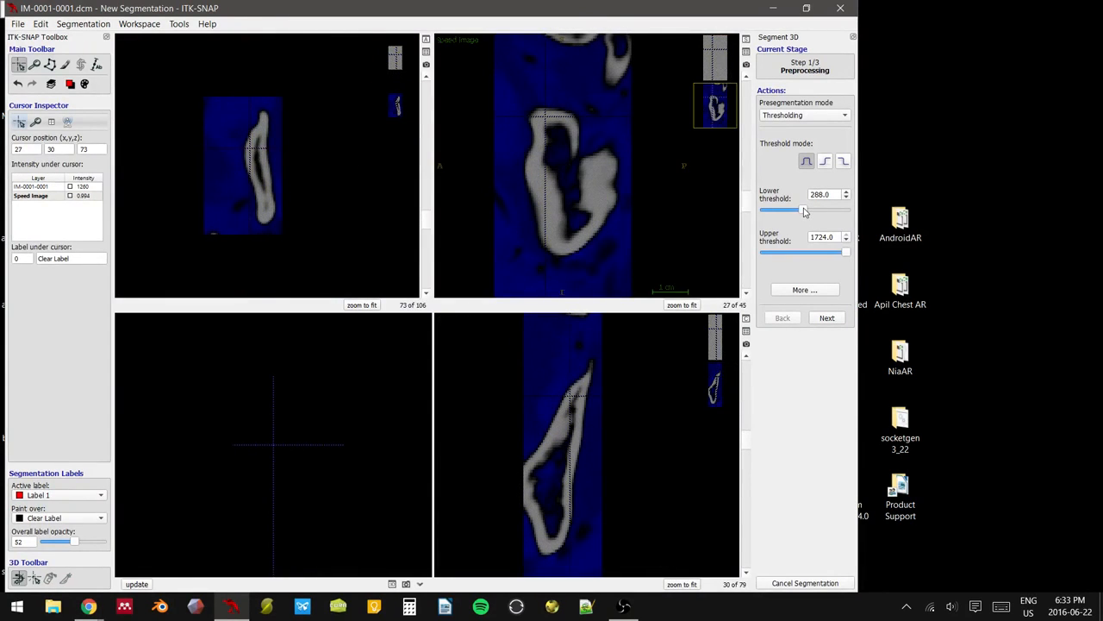
{"action": "left_click", "coordinate": [827, 318]}
{"action": "left_click", "coordinate": [805, 126]}
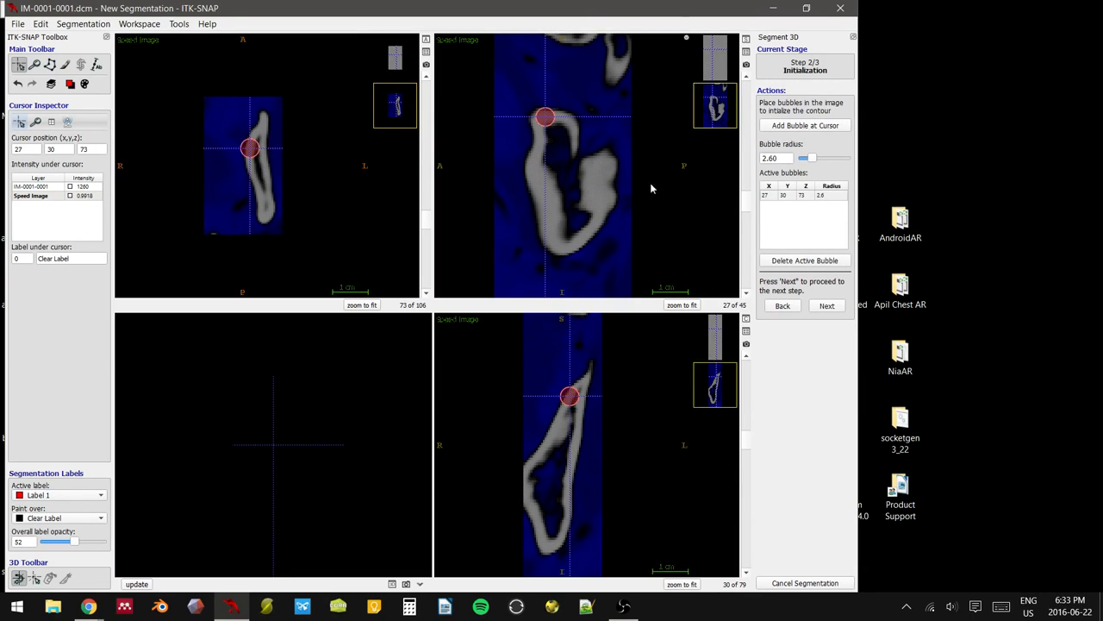
- Add two more bubbles of radius 2.60 on the bone at (27, 57, 48) and (27, 33, 39), and run the contour evolution
{"action": "left_click", "coordinate": [591, 179]}
{"action": "left_click", "coordinate": [804, 126]}
{"action": "left_click", "coordinate": [551, 202]}
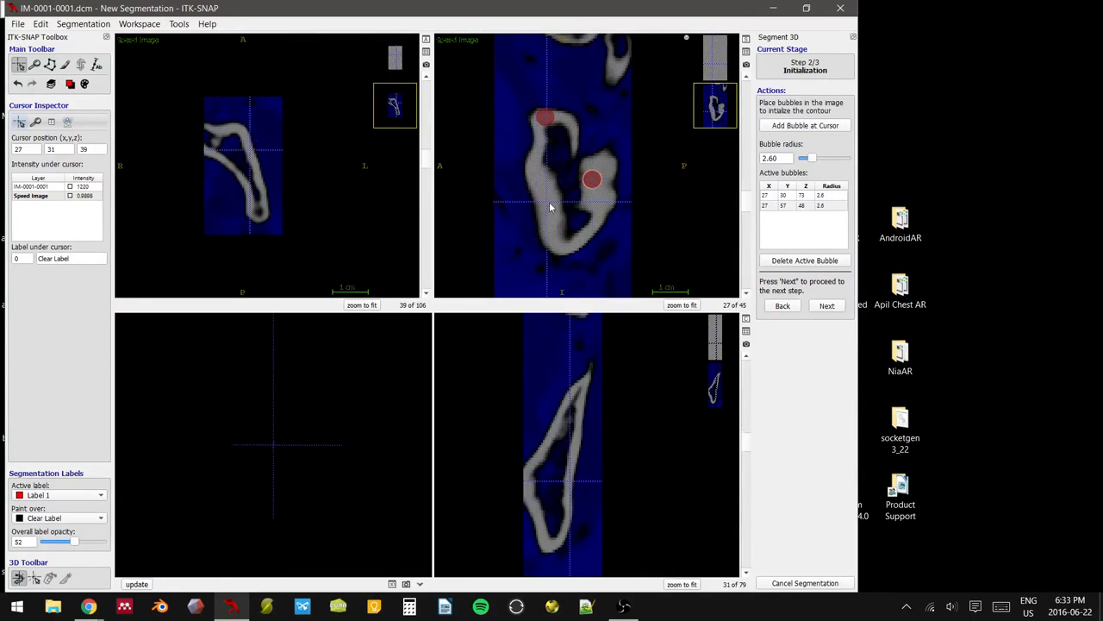
{"action": "left_click", "coordinate": [806, 126]}
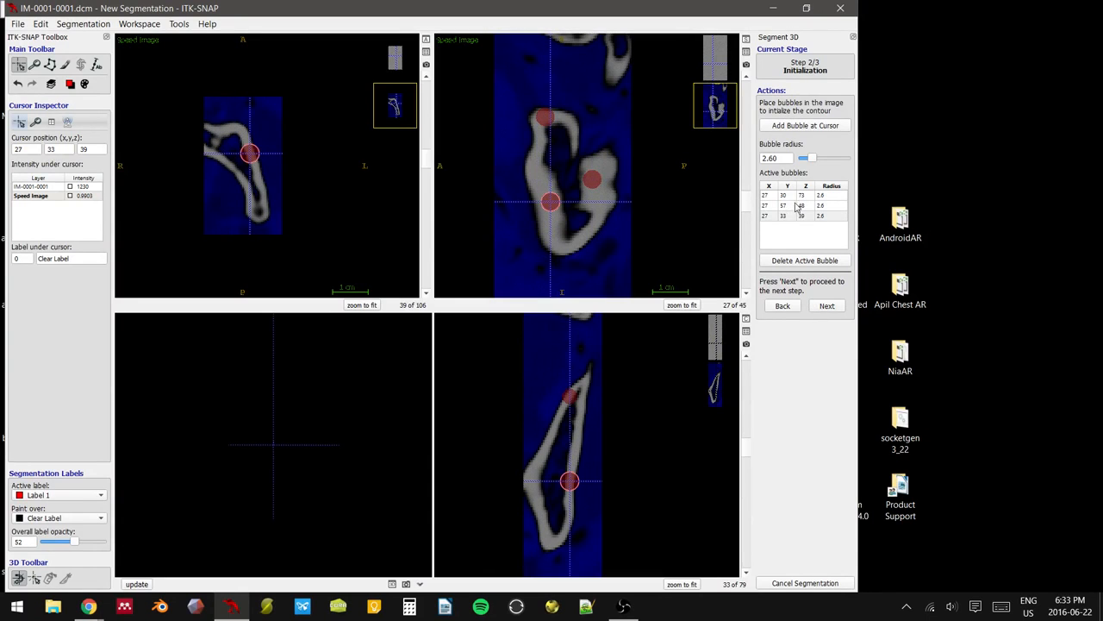
{"action": "left_click", "coordinate": [826, 305]}
{"action": "left_click", "coordinate": [805, 180]}
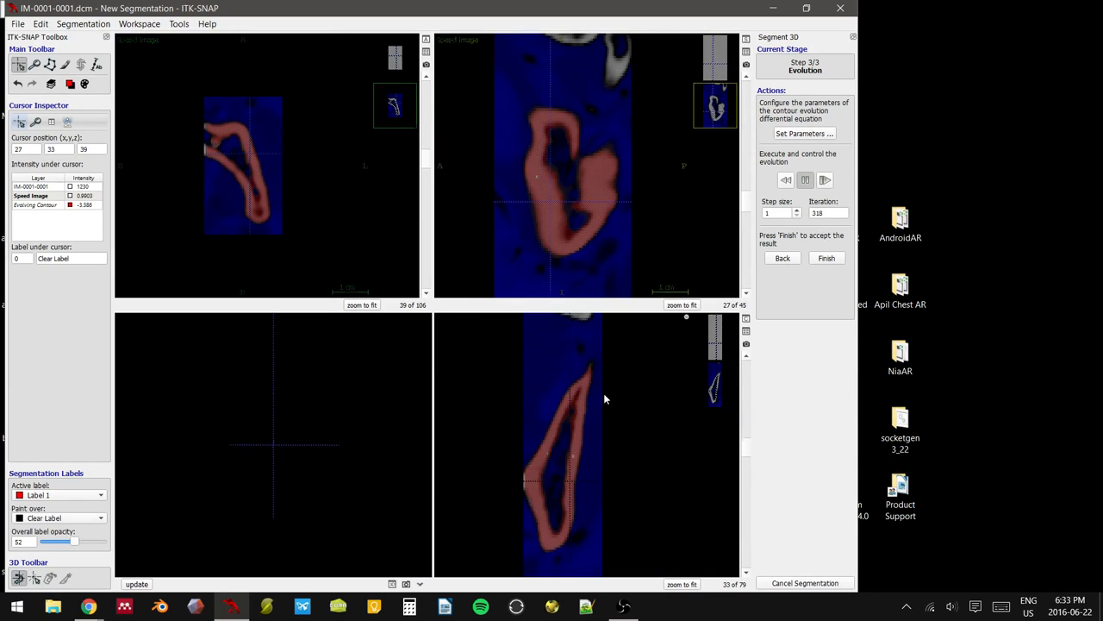
- Examine the evolved contour across sagittal and coronal slices, especially at the left condyle near the ROI's upper edge
{"action": "scroll", "coordinate": [604, 394], "scroll_direction": "down", "scroll_amount": 10}
{"action": "scroll", "coordinate": [604, 394], "scroll_direction": "up", "scroll_amount": 14}
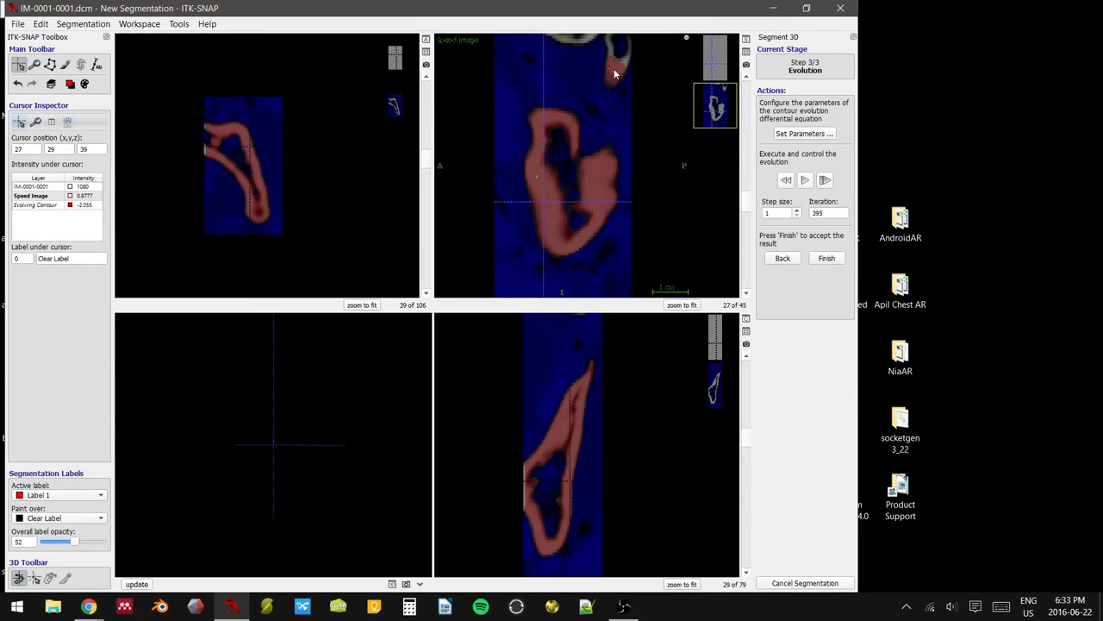
{"action": "right_click_drag", "start_coordinate": [622, 73], "coordinate": [617, 64]}
{"action": "middle_click_drag", "start_coordinate": [618, 64], "coordinate": [605, 143]}
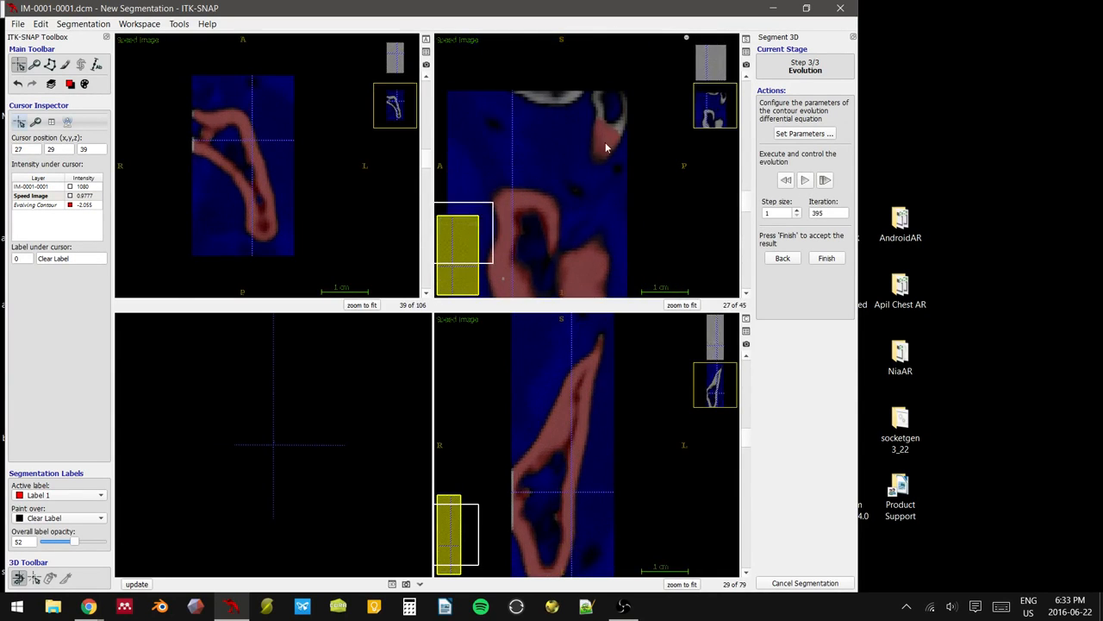
{"action": "right_click_drag", "start_coordinate": [605, 143], "coordinate": [607, 125]}
{"action": "scroll", "coordinate": [584, 170], "scroll_direction": "down", "scroll_amount": 8}
{"action": "scroll", "coordinate": [586, 172], "scroll_direction": "down", "scroll_amount": 2}
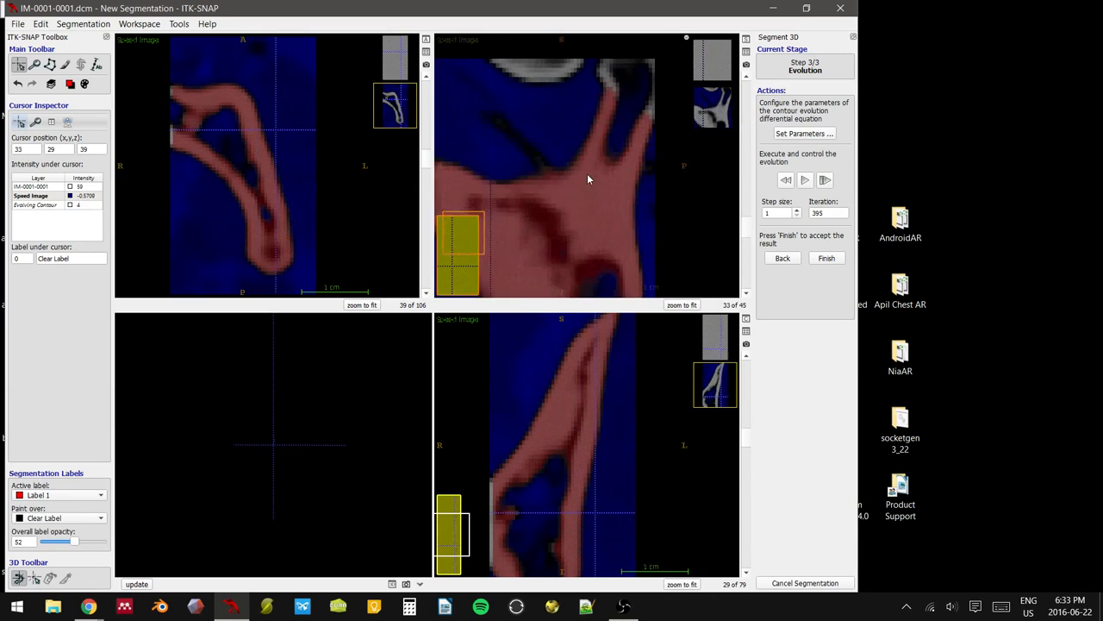
{"action": "scroll", "coordinate": [595, 164], "scroll_direction": "up", "scroll_amount": 10}
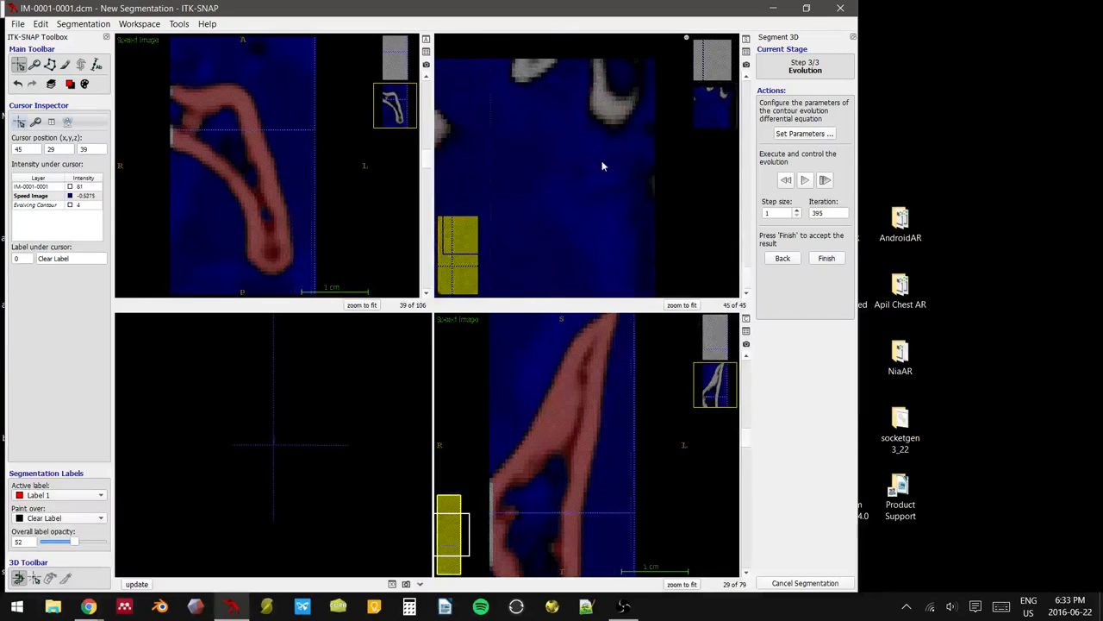
{"action": "right_click_drag", "start_coordinate": [607, 166], "coordinate": [583, 197]}
{"action": "middle_click_drag", "start_coordinate": [588, 201], "coordinate": [605, 159]}
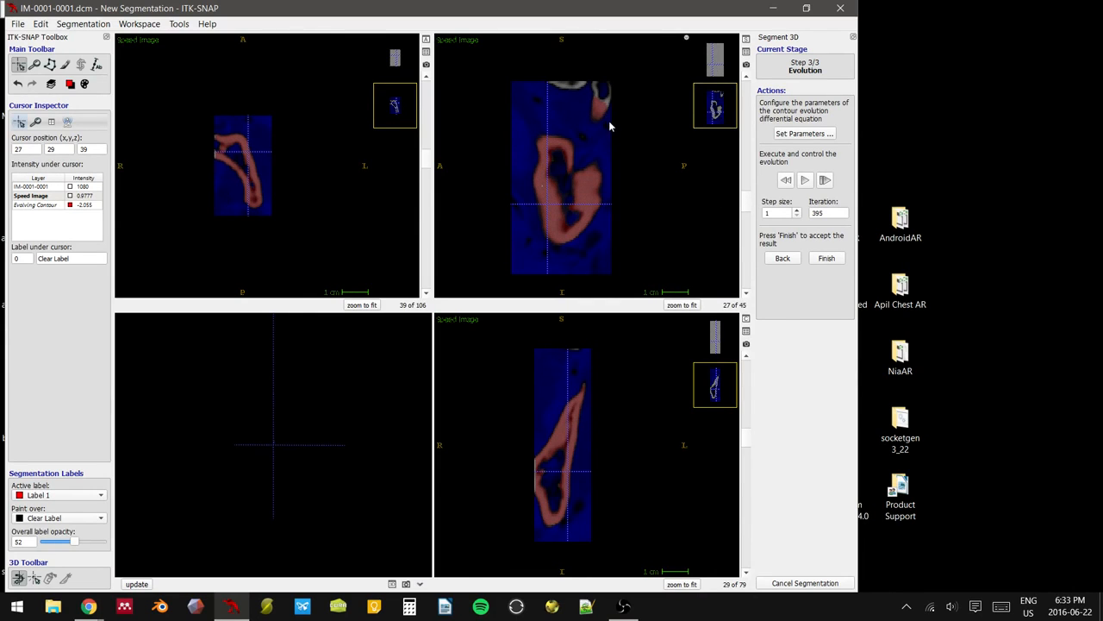
{"action": "right_click_drag", "start_coordinate": [610, 127], "coordinate": [607, 110]}
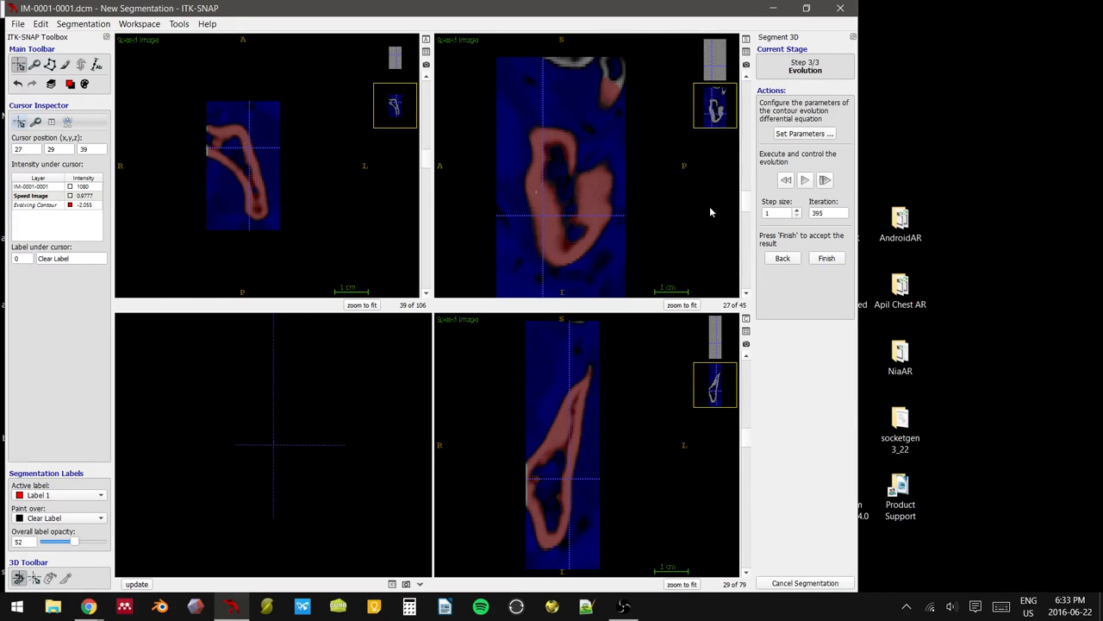
- Rerun the contour evolution from the initial bubbles, accept the left jaw segmentation and refresh the 3D model
{"action": "left_click", "coordinate": [786, 180]}
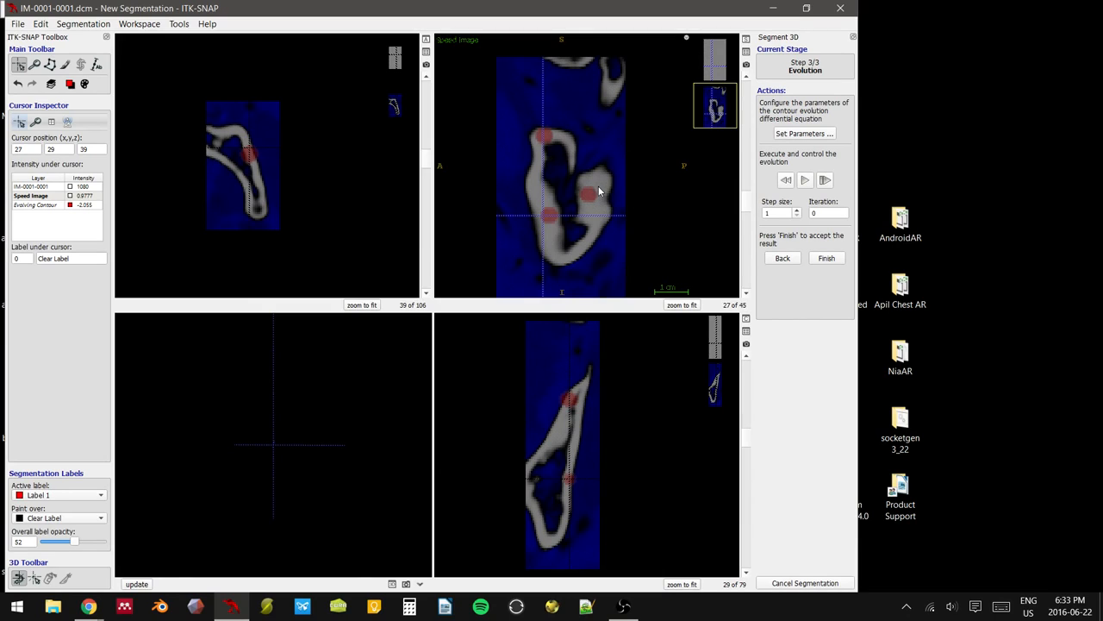
{"action": "left_click", "coordinate": [805, 182]}
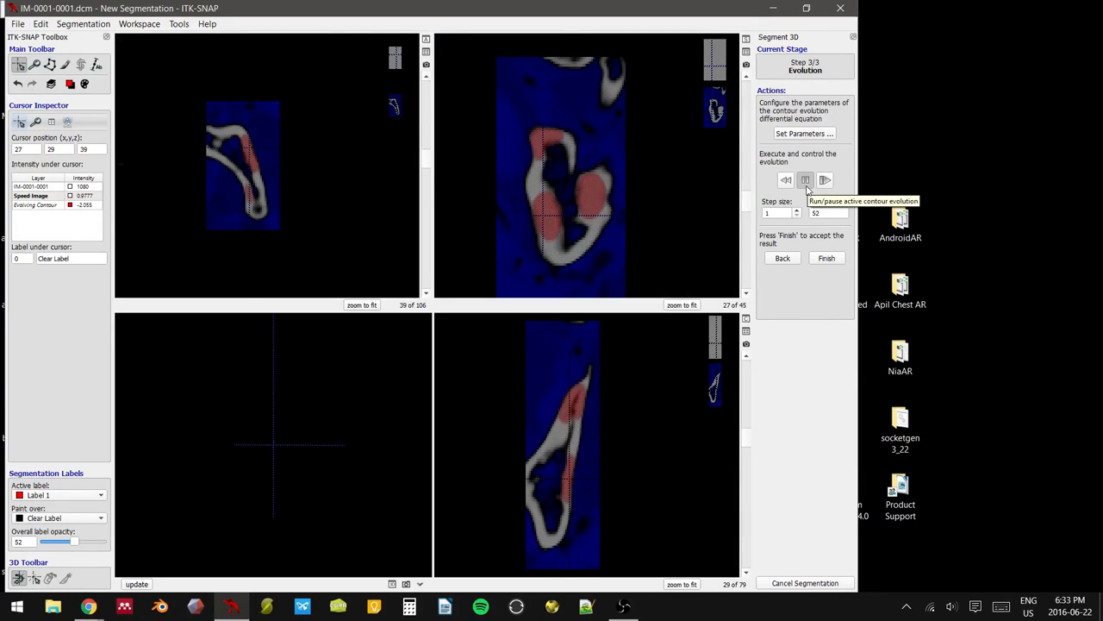
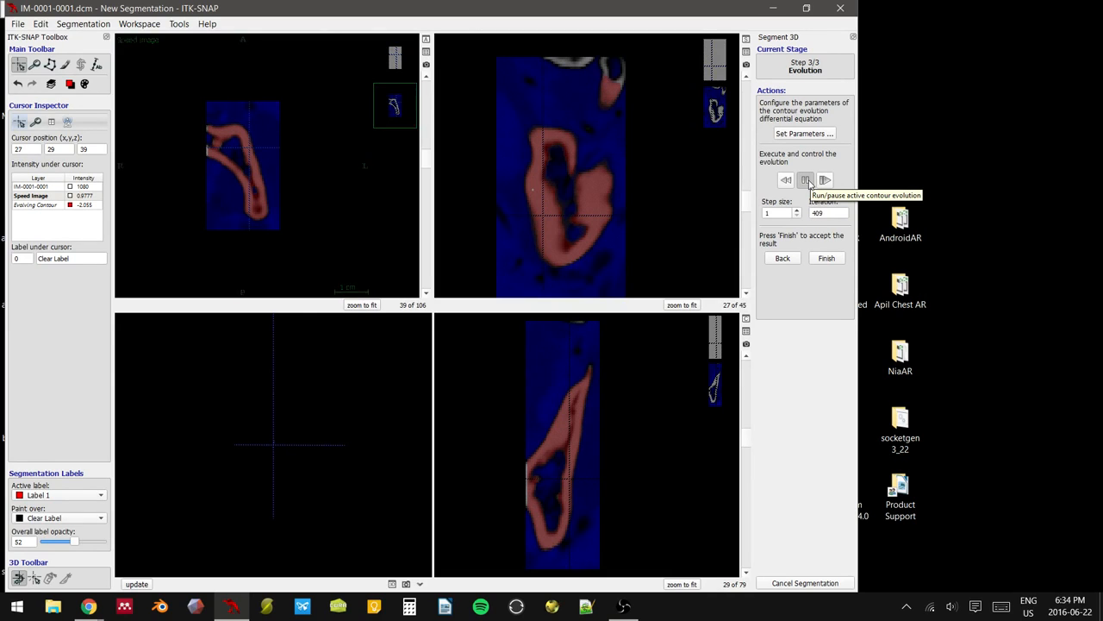
{"action": "left_click", "coordinate": [806, 180]}
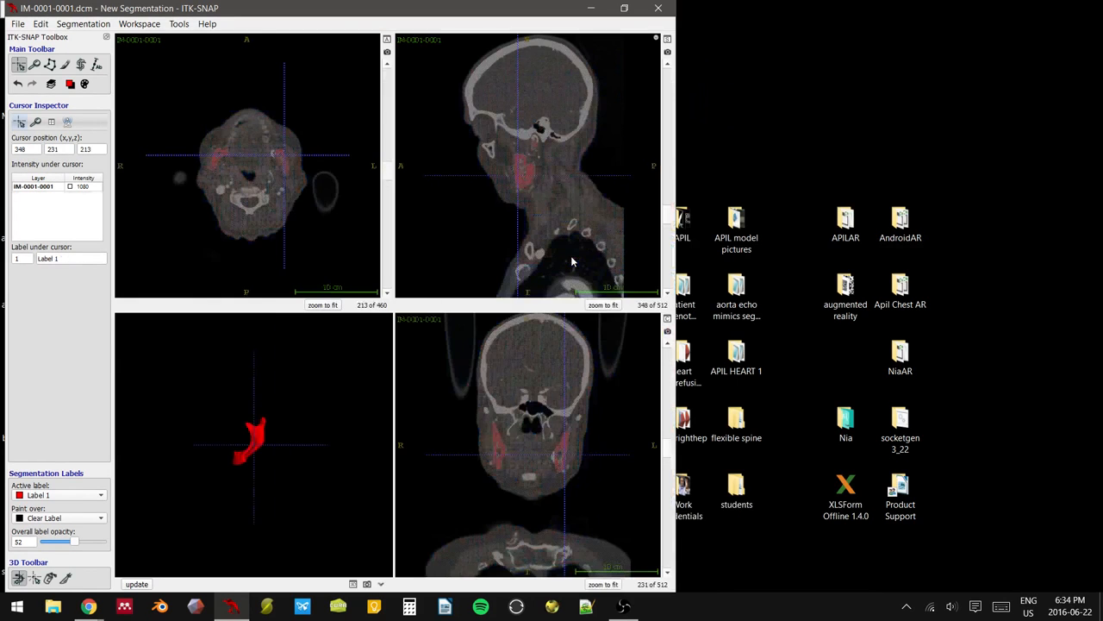
{"action": "right_click_drag", "start_coordinate": [565, 243], "coordinate": [531, 237]}
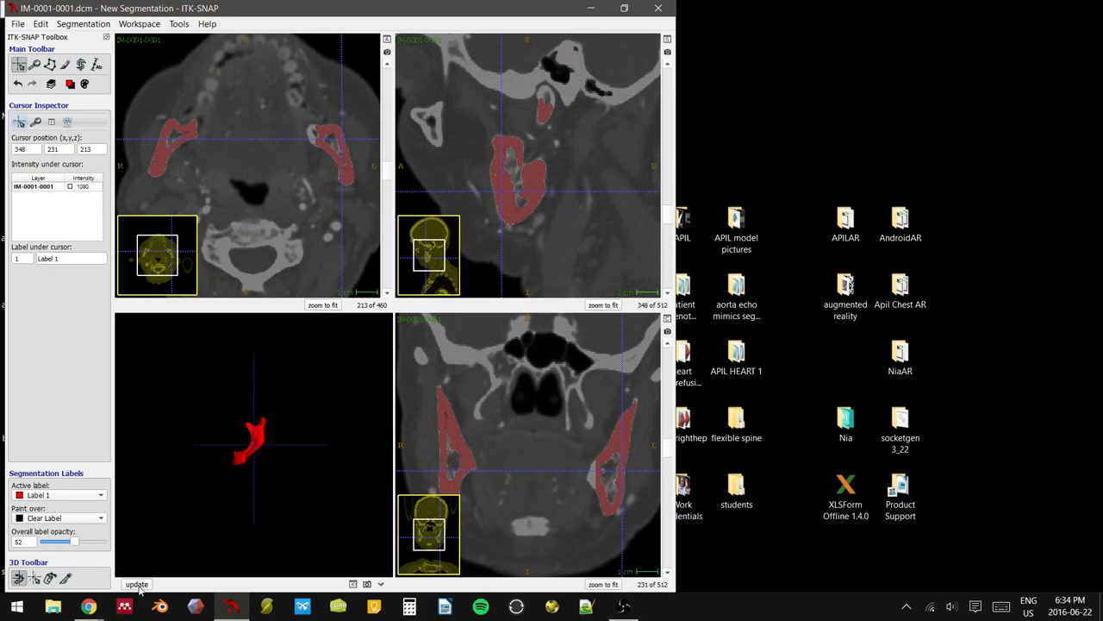
{"action": "left_click_drag", "start_coordinate": [286, 493], "coordinate": [213, 480]}
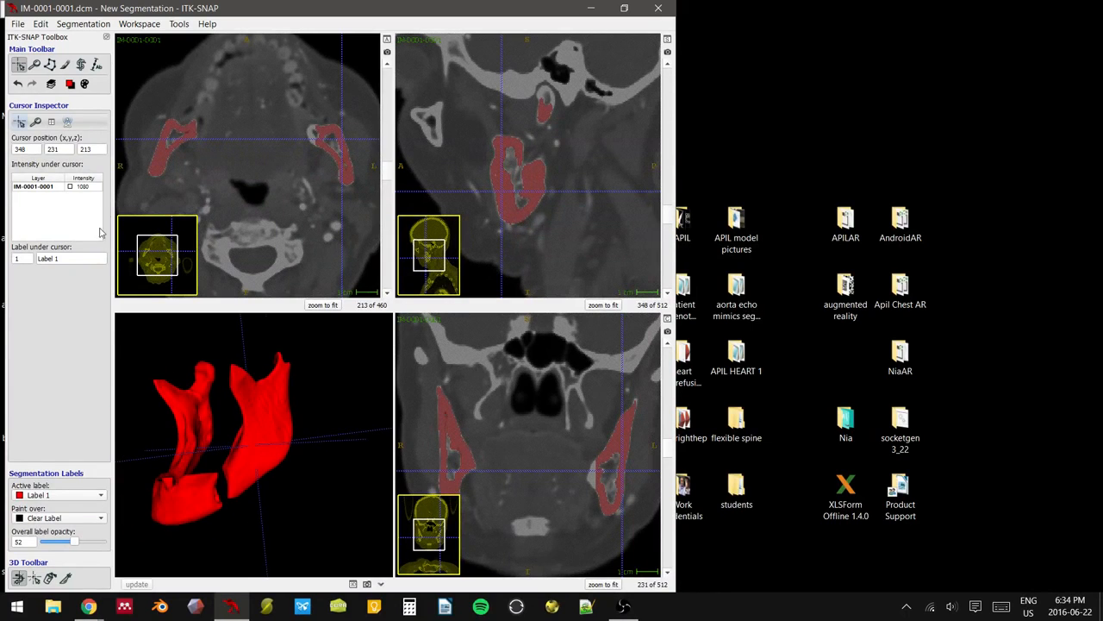
- Fit the ROI around the unsegmented inner part of the left jaw, with corner (310, 203, 197) and size 23 × 51 × 30
{"action": "left_click", "coordinate": [80, 64]}
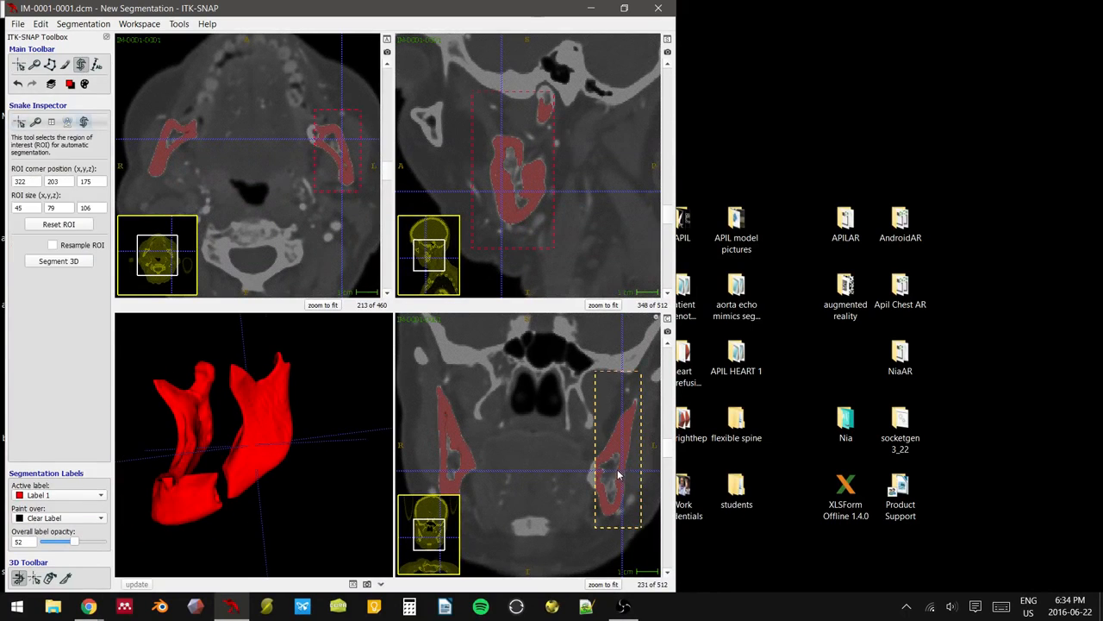
{"action": "left_click_drag", "start_coordinate": [618, 470], "coordinate": [606, 467]}
{"action": "left_click_drag", "start_coordinate": [627, 521], "coordinate": [604, 492]}
{"action": "left_click_drag", "start_coordinate": [319, 176], "coordinate": [321, 159]}
{"action": "left_click", "coordinate": [19, 65]}
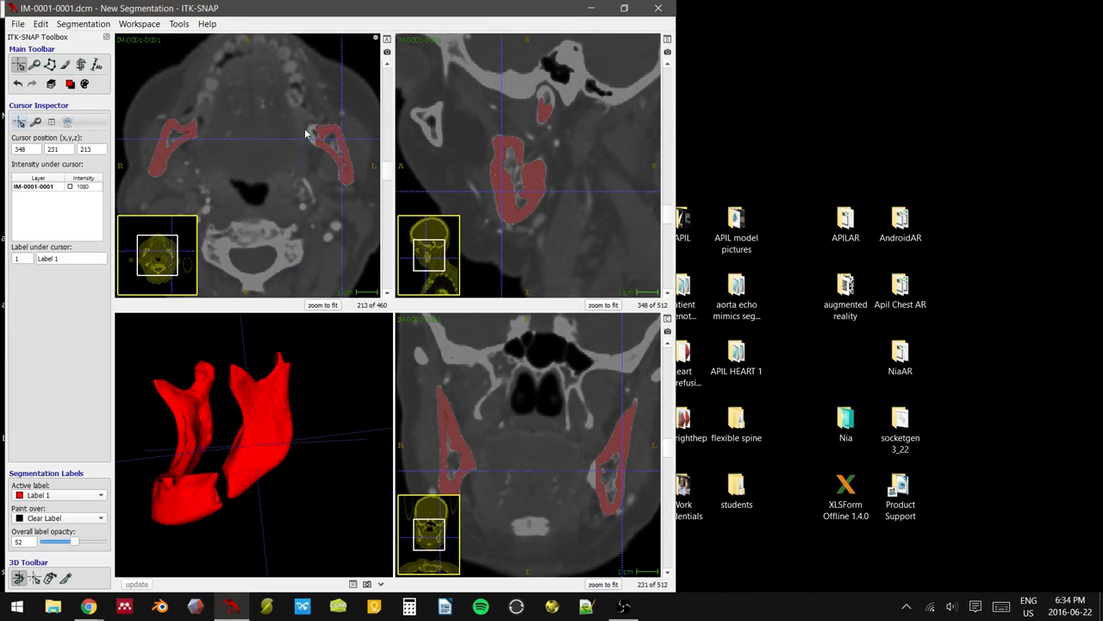
{"action": "left_click", "coordinate": [308, 132]}
{"action": "left_click", "coordinate": [80, 64]}
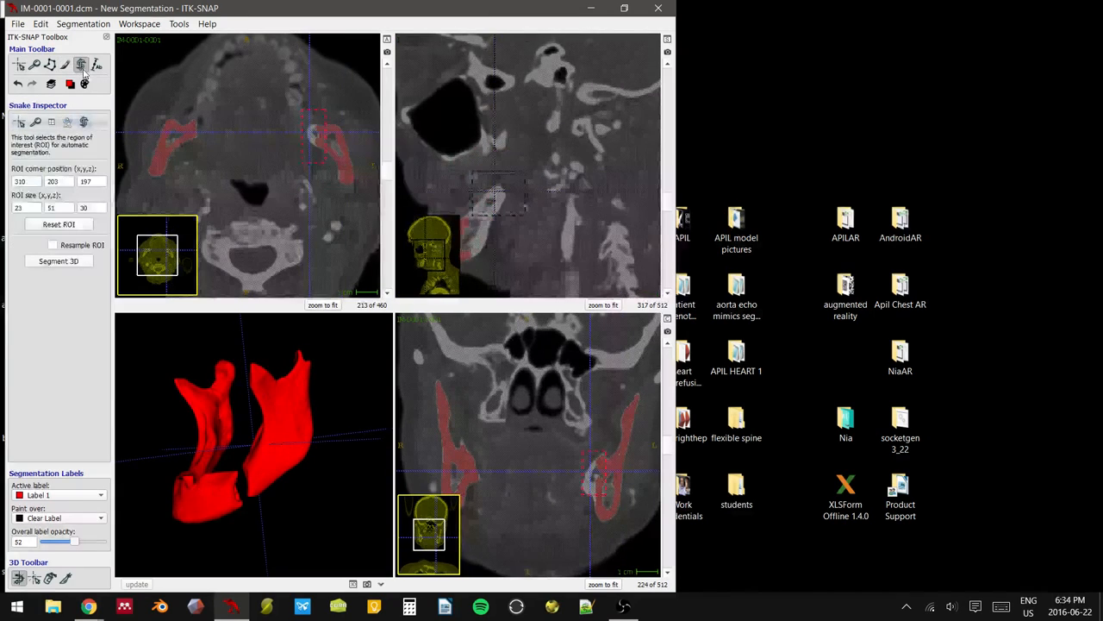
- Enlarge the ROI in the sagittal plane to corner (310, 191, 164) and size 23 × 63 × 63, and start 3D segmentation
{"action": "right_click_drag", "start_coordinate": [550, 248], "coordinate": [523, 171]}
{"action": "left_click_drag", "start_coordinate": [523, 171], "coordinate": [480, 200]}
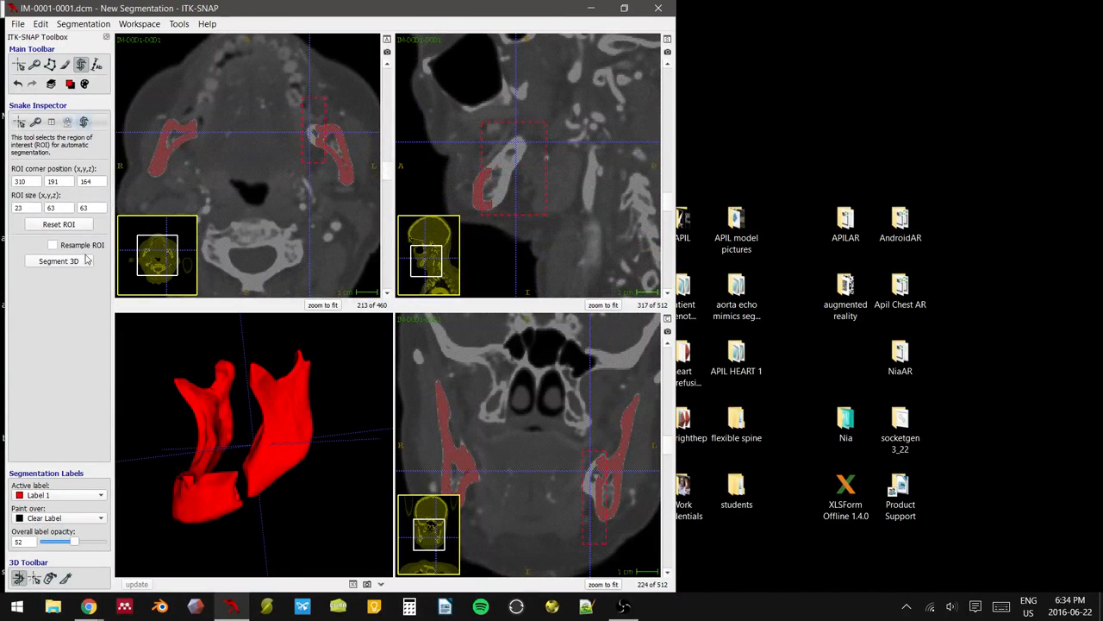
{"action": "left_click", "coordinate": [64, 263]}
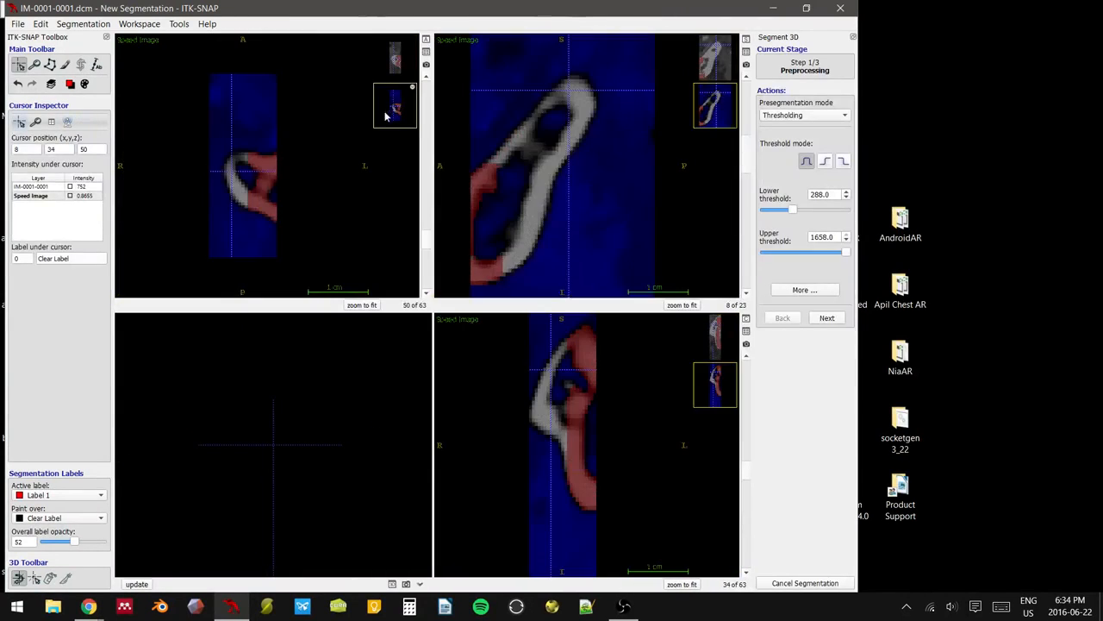
- Keep the lower threshold at 288, add a bubble of radius 1.40 at (11, 41, 50), and proceed to contour evolution
{"action": "left_click", "coordinate": [239, 189]}
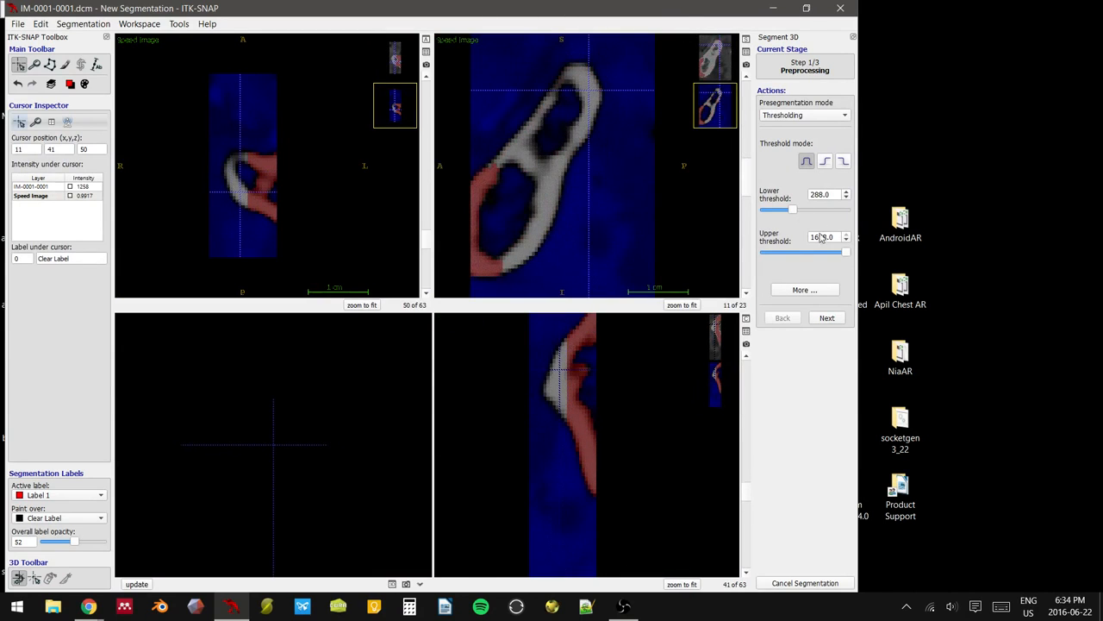
{"action": "left_click", "coordinate": [826, 318]}
{"action": "left_click", "coordinate": [810, 127]}
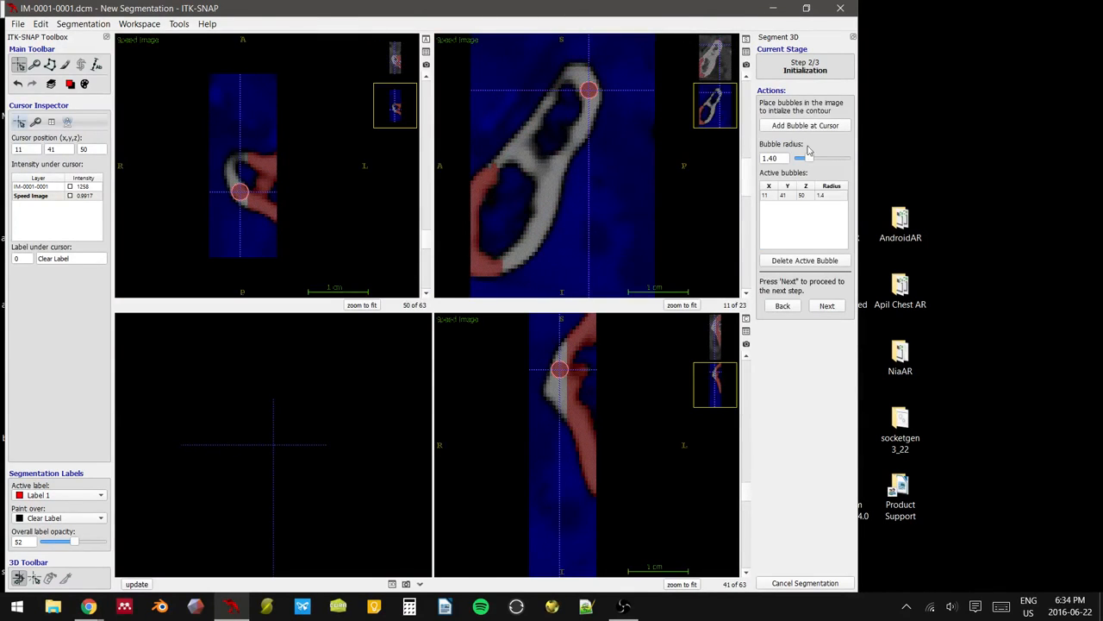
{"action": "left_click", "coordinate": [827, 304]}
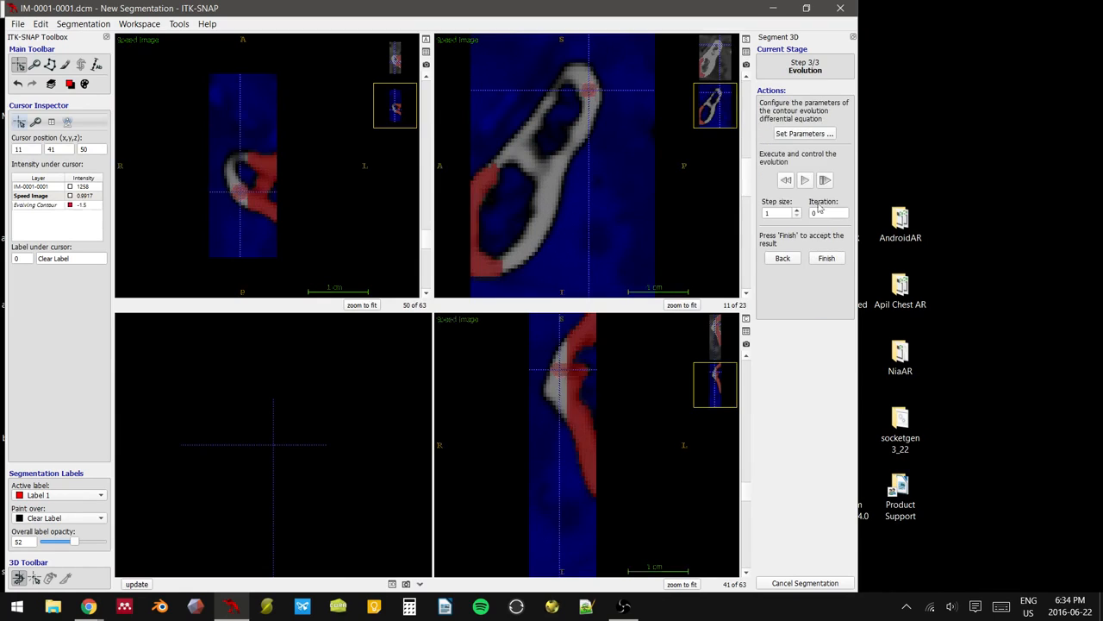
- Evolve the contour through the remaining bone, accept the segmentation and update the 3D model to inspect the joined jaw
{"action": "left_click", "coordinate": [825, 179]}
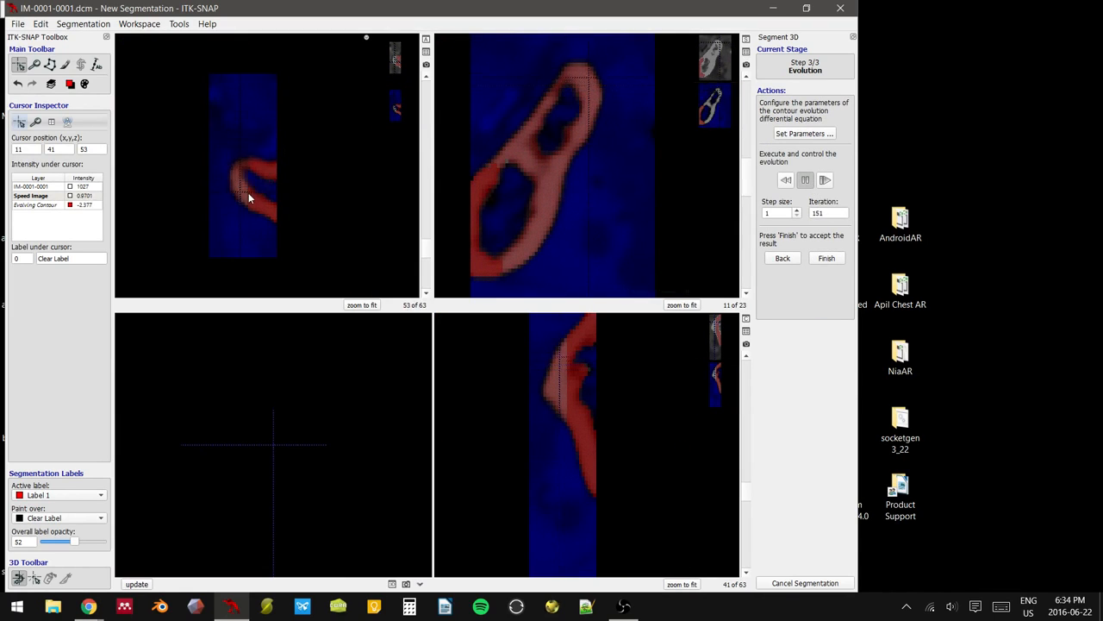
{"action": "scroll", "coordinate": [248, 192], "scroll_direction": "down", "scroll_amount": 1}
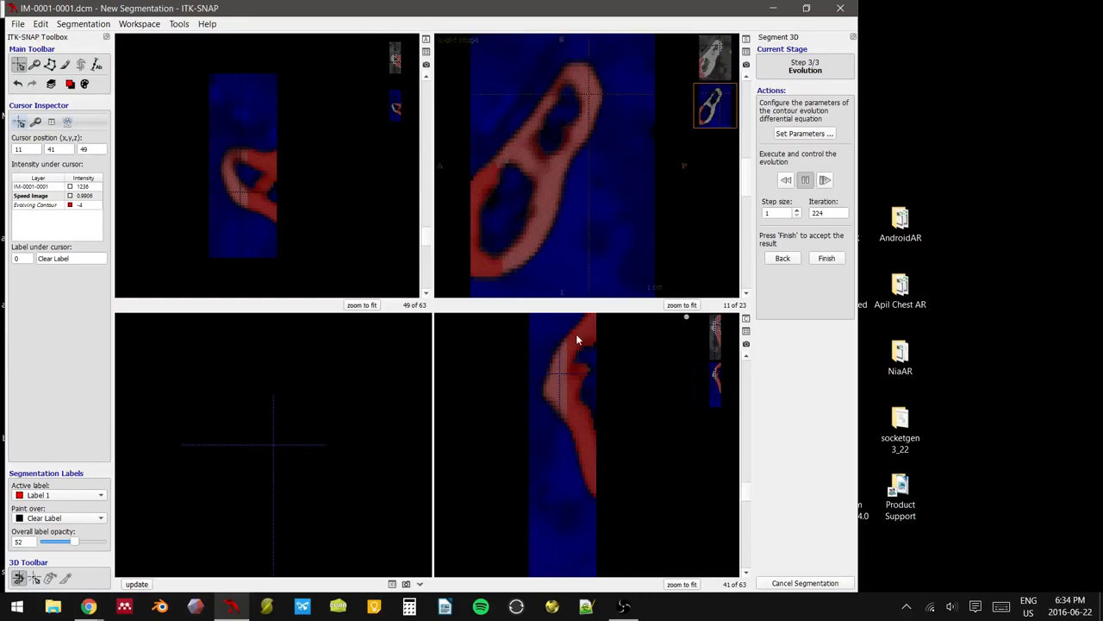
{"action": "left_click", "coordinate": [808, 181]}
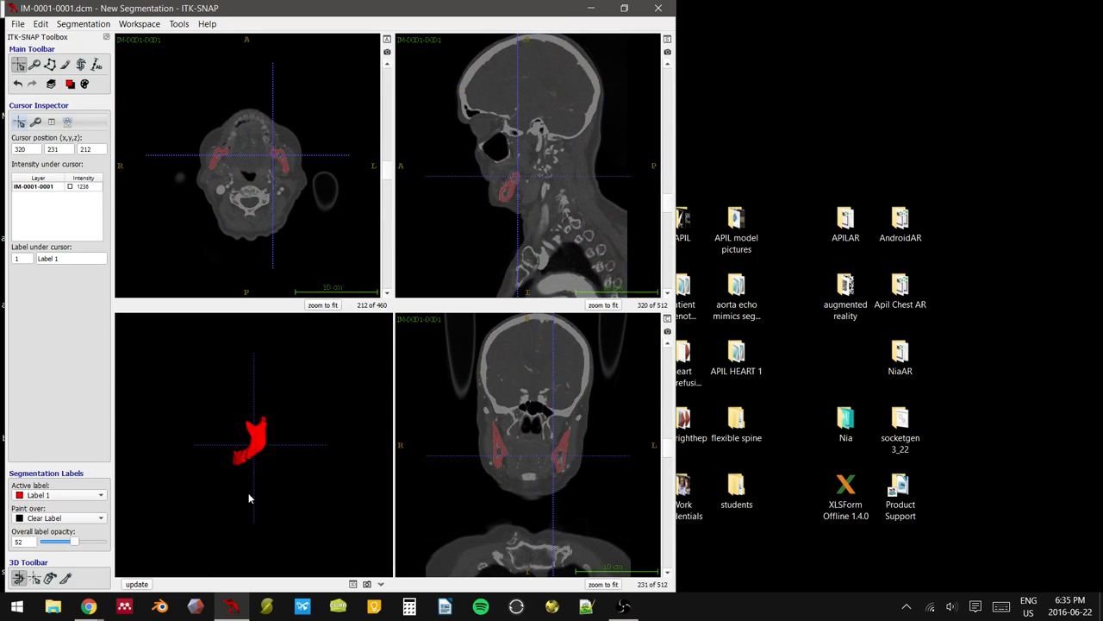
{"action": "right_click_drag", "start_coordinate": [231, 493], "coordinate": [273, 320]}
{"action": "left_click_drag", "start_coordinate": [259, 369], "coordinate": [266, 451]}
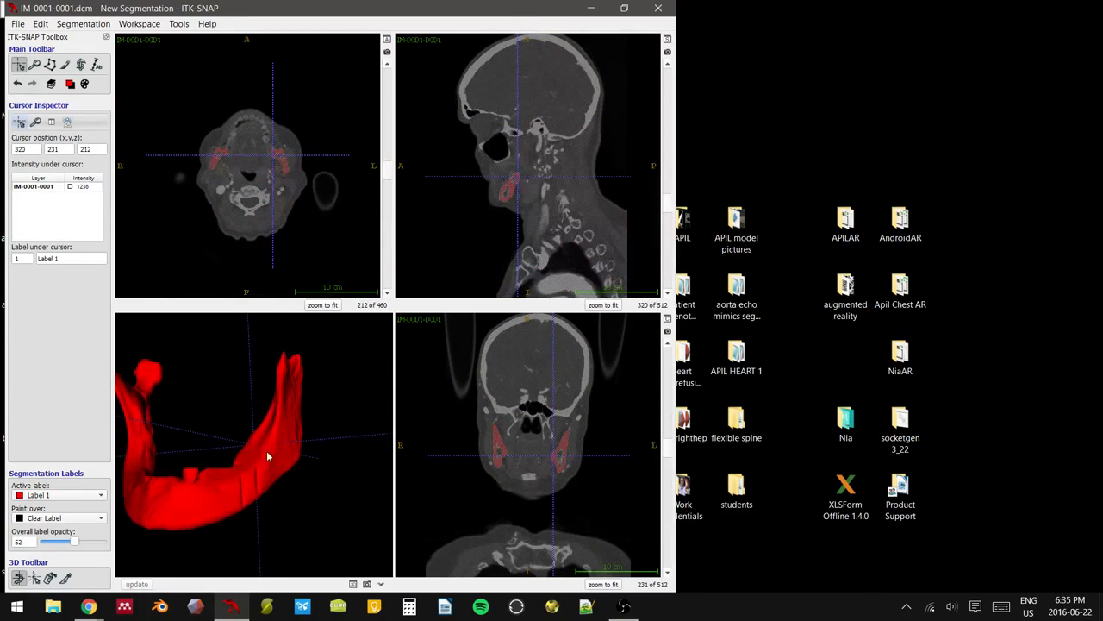
- Place the cursor on the unsegmented inner part of the left mandible body in the axial slices around 196
{"action": "right_click_drag", "start_coordinate": [254, 243], "coordinate": [296, 174]}
{"action": "middle_click_drag", "start_coordinate": [352, 175], "coordinate": [281, 178]}
{"action": "scroll", "coordinate": [305, 181], "scroll_direction": "down", "scroll_amount": 5}
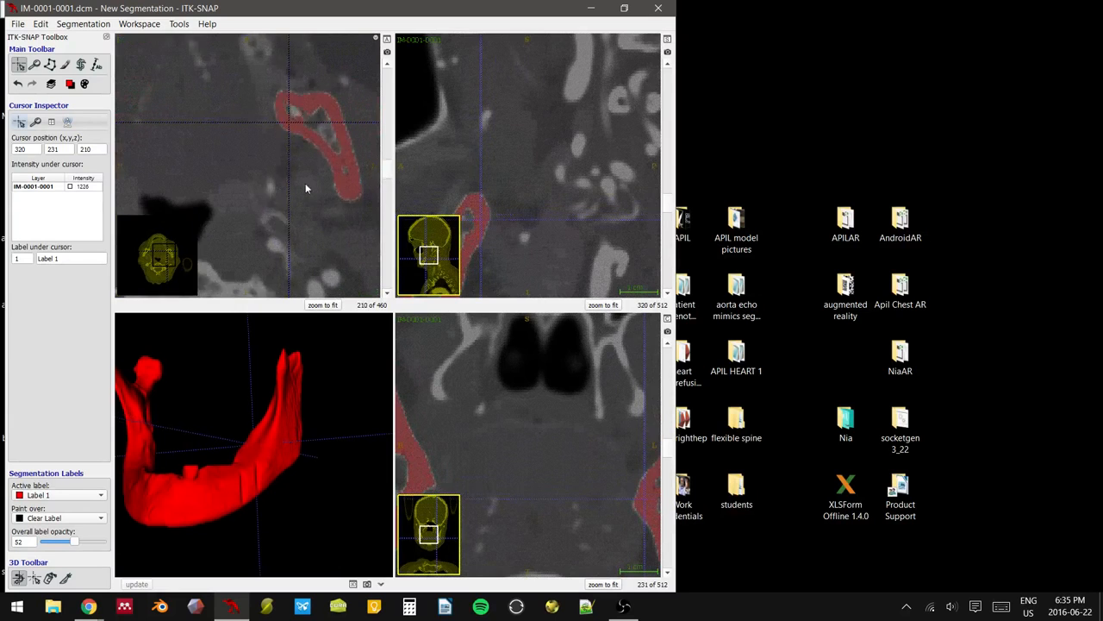
{"action": "scroll", "coordinate": [299, 160], "scroll_direction": "down", "scroll_amount": 11}
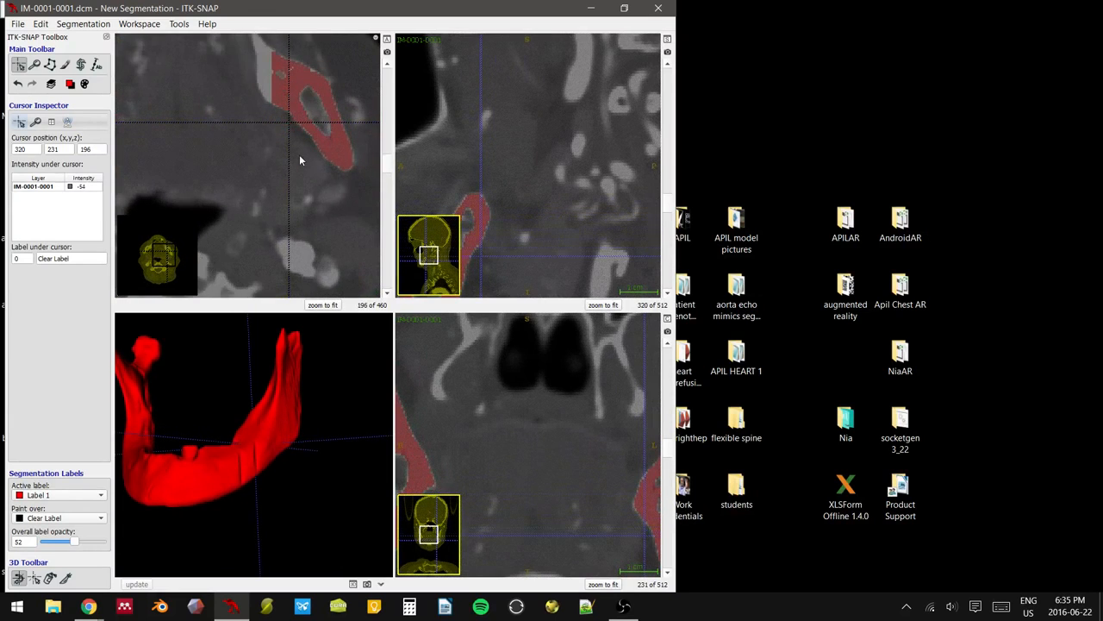
{"action": "left_click", "coordinate": [264, 69]}
{"action": "right_click_drag", "start_coordinate": [320, 164], "coordinate": [325, 207]}
{"action": "middle_click_drag", "start_coordinate": [504, 187], "coordinate": [513, 178]}
{"action": "scroll", "coordinate": [296, 142], "scroll_direction": "down", "scroll_amount": 6}
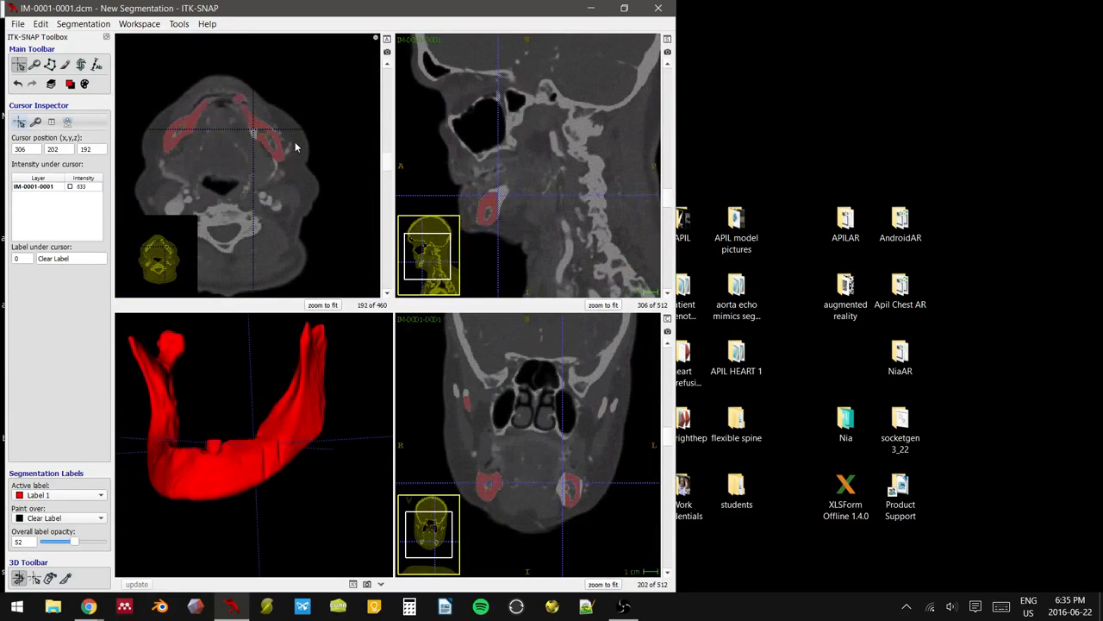
{"action": "scroll", "coordinate": [278, 137], "scroll_direction": "up", "scroll_amount": 6}
- Fit the snake ROI around the missing left mandible bone, about 47 × 48 × 63 voxels, and start its 3D segmentation
{"action": "key", "text": "s"}
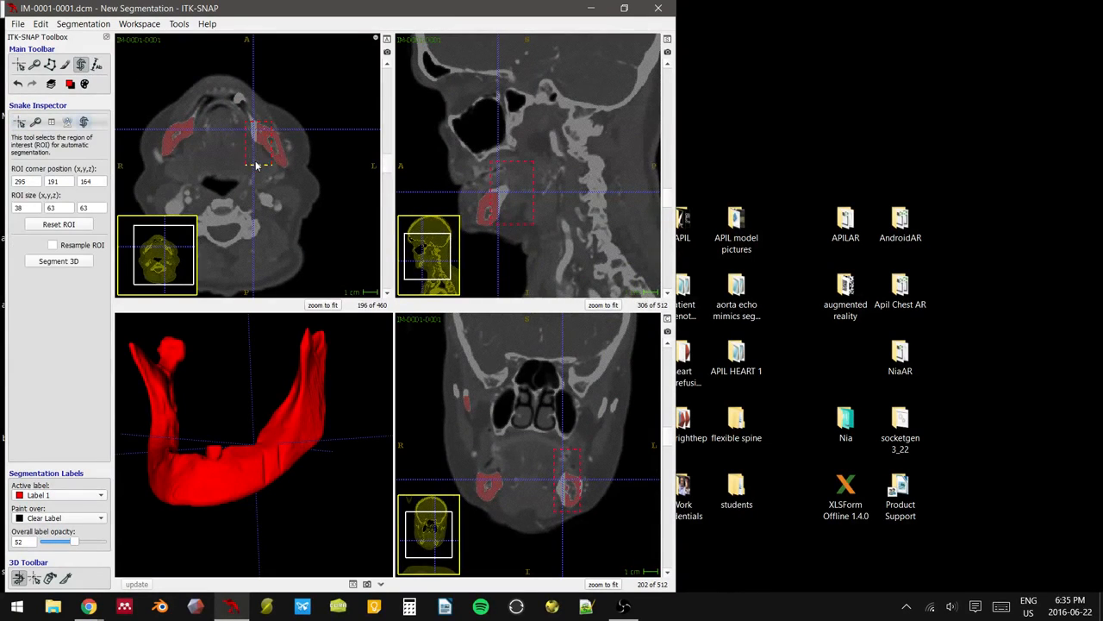
{"action": "left_click_drag", "start_coordinate": [256, 166], "coordinate": [266, 135]}
{"action": "left_click_drag", "start_coordinate": [582, 484], "coordinate": [589, 484]}
{"action": "left_click", "coordinate": [58, 260]}
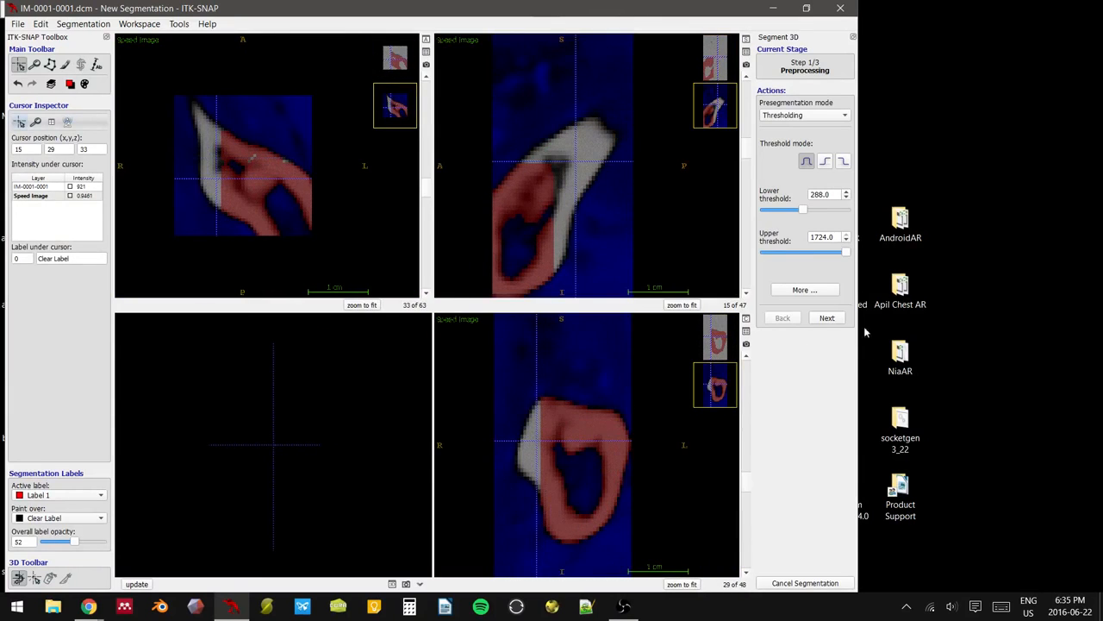
- Add a seed bubble at the cursor and evolve the contour to fill the missing left mandible bone
{"action": "left_click", "coordinate": [826, 318]}
{"action": "left_click", "coordinate": [806, 126]}
{"action": "left_click", "coordinate": [825, 305]}
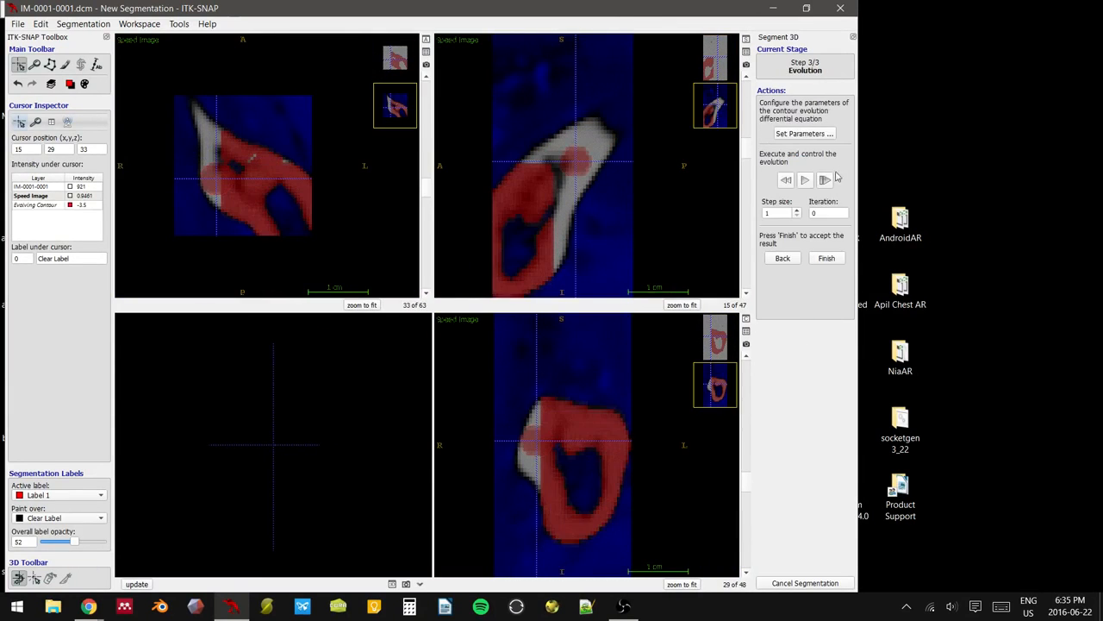
{"action": "left_click", "coordinate": [806, 181]}
{"action": "left_click", "coordinate": [807, 181]}
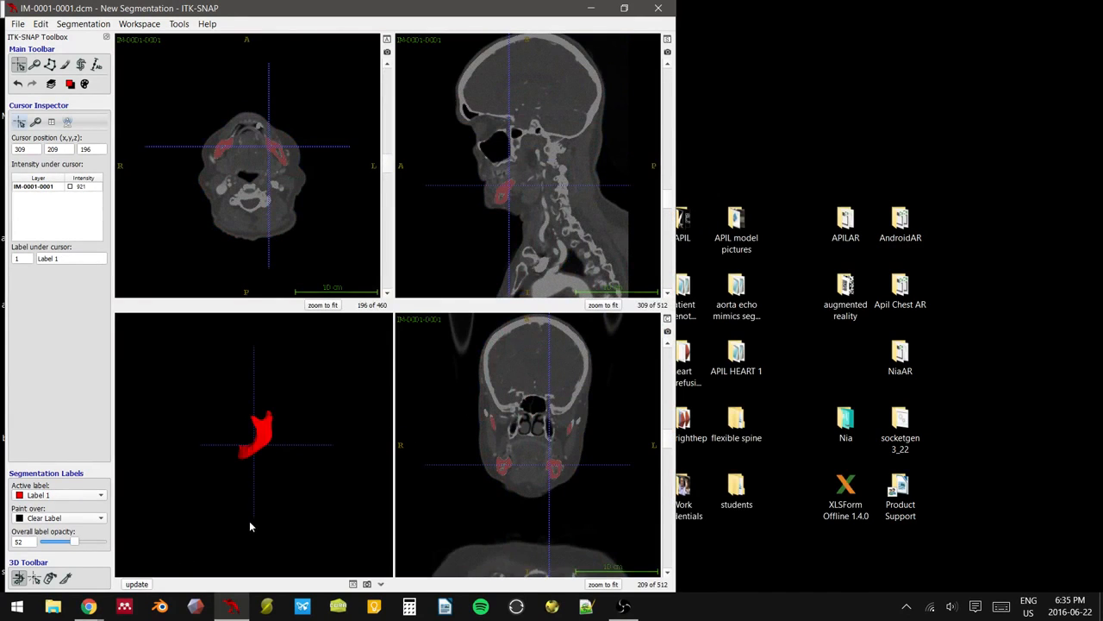
- Inspect the updated 3D mandible for gaps and place the cursor on the unsegmented left coronoid process near axial slice 269
{"action": "scroll", "coordinate": [250, 512], "scroll_direction": "up", "scroll_amount": 5}
{"action": "left_click_drag", "start_coordinate": [260, 474], "coordinate": [363, 504]}
{"action": "scroll", "coordinate": [290, 485], "scroll_direction": "up", "scroll_amount": 4}
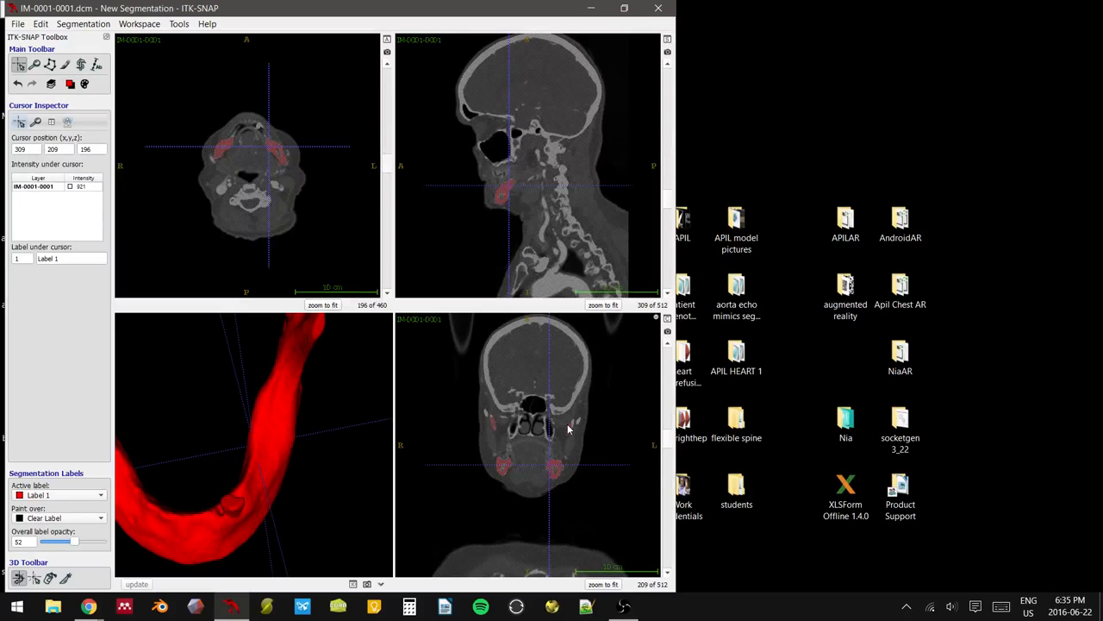
{"action": "left_click_drag", "start_coordinate": [568, 426], "coordinate": [572, 422]}
{"action": "left_click_drag", "start_coordinate": [298, 472], "coordinate": [281, 479]}
{"action": "middle_click_drag", "start_coordinate": [280, 480], "coordinate": [352, 413]}
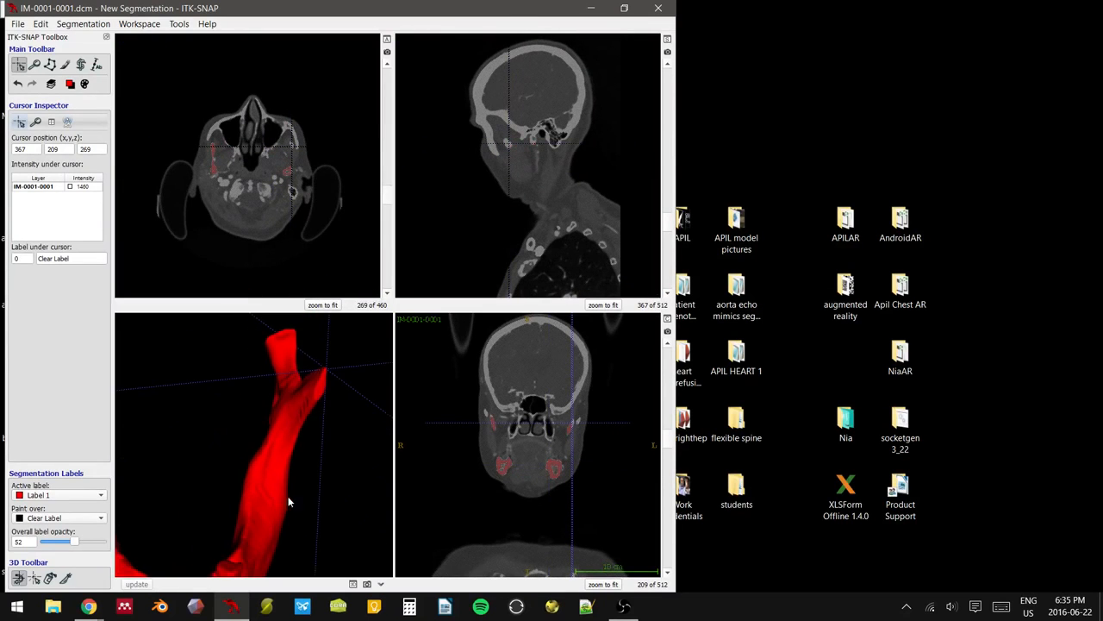
{"action": "left_click_drag", "start_coordinate": [288, 496], "coordinate": [484, 481]}
{"action": "right_click_drag", "start_coordinate": [539, 483], "coordinate": [563, 418]}
{"action": "middle_click_drag", "start_coordinate": [611, 397], "coordinate": [460, 440]}
{"action": "left_click", "coordinate": [544, 407]}
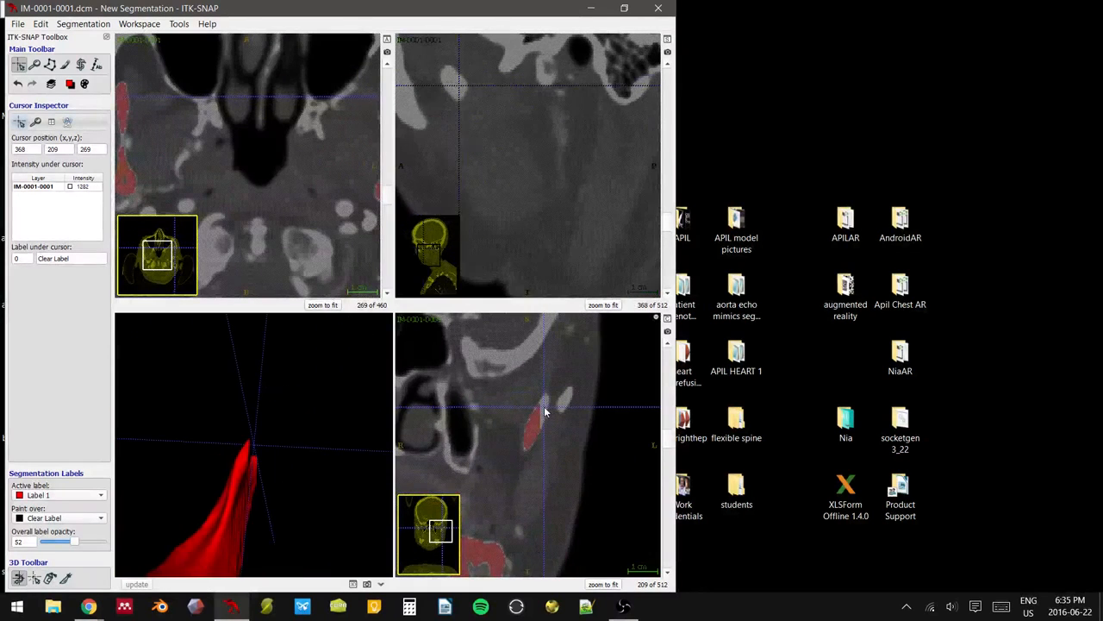
{"action": "middle_click_drag", "start_coordinate": [360, 203], "coordinate": [237, 219]}
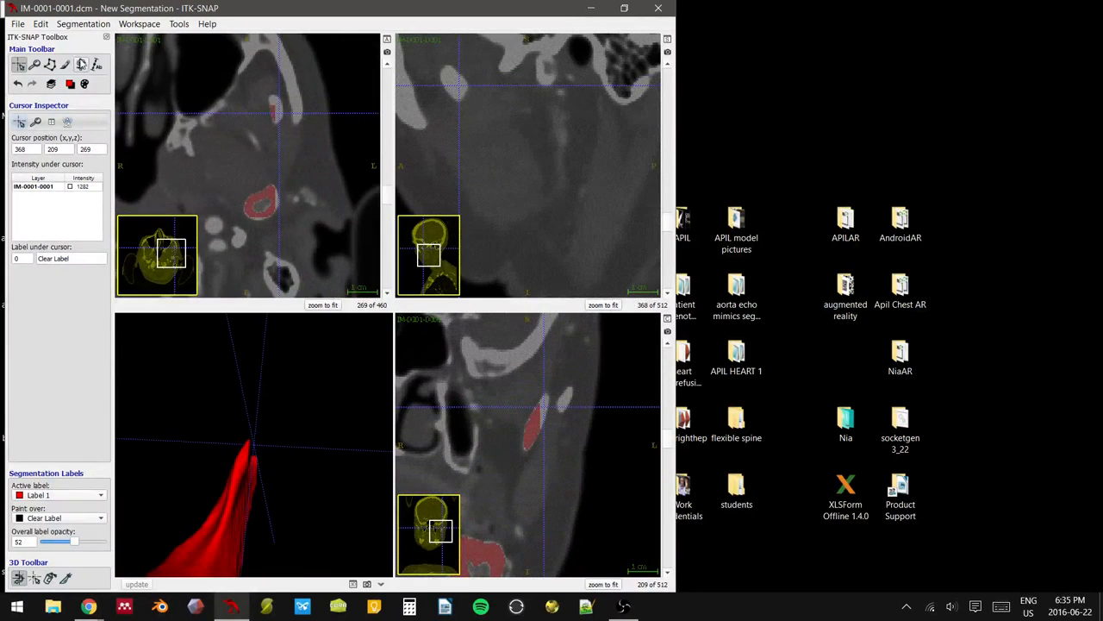
- Reset the snake ROI and narrow it around the left coronoid process in the axial view, to about 18 × 30 voxels
{"action": "left_click", "coordinate": [81, 65]}
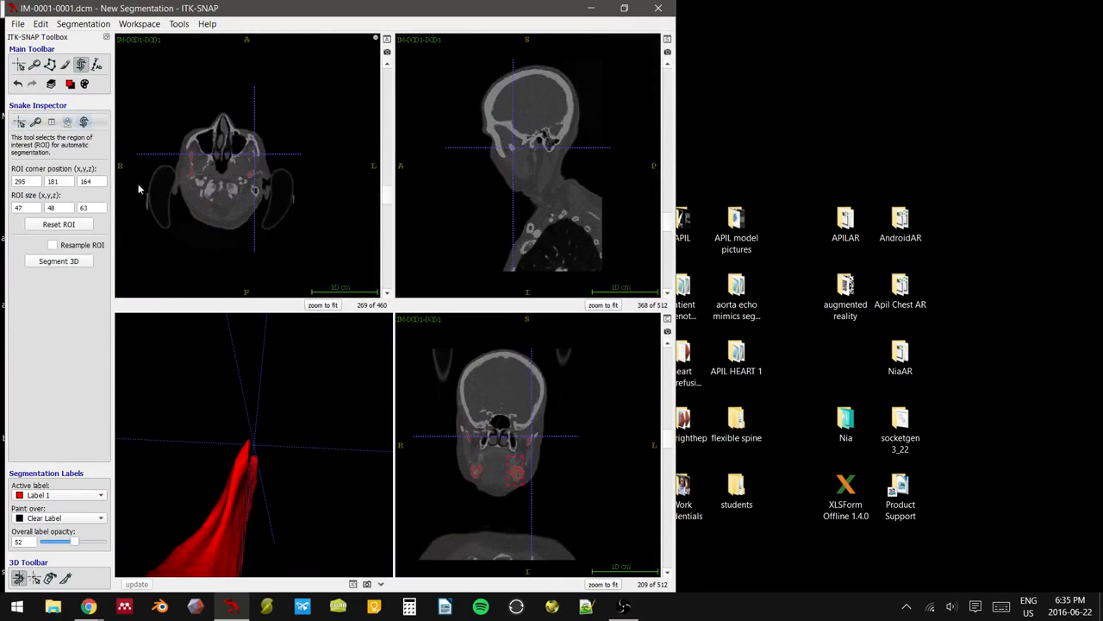
{"action": "left_click", "coordinate": [69, 226]}
{"action": "left_click_drag", "start_coordinate": [298, 255], "coordinate": [265, 168]}
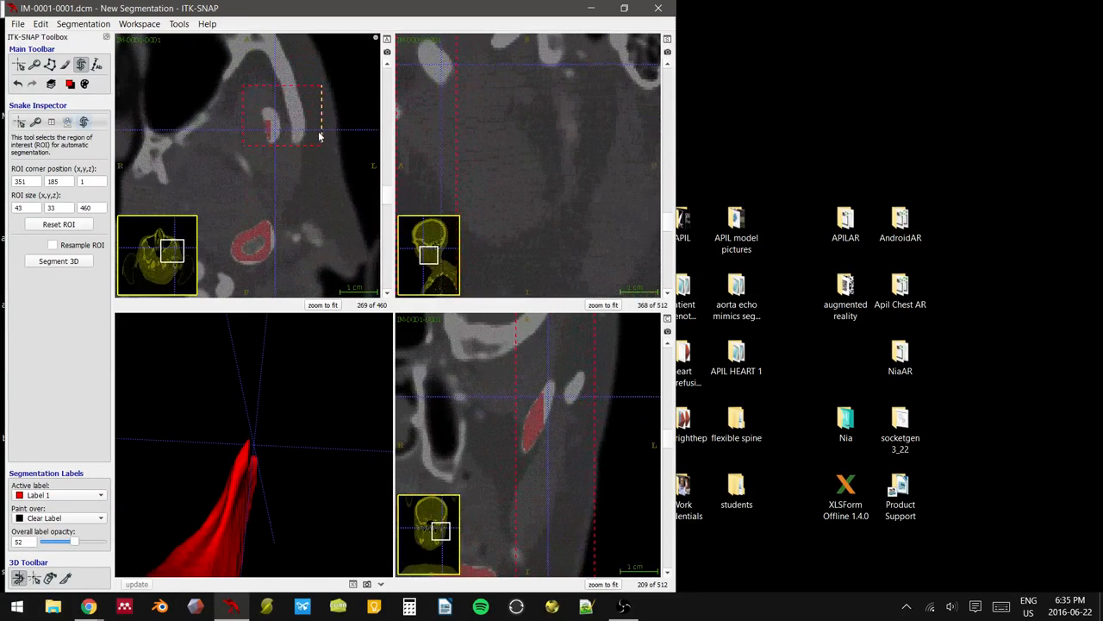
{"action": "left_click_drag", "start_coordinate": [319, 137], "coordinate": [285, 135]}
{"action": "left_click_drag", "start_coordinate": [242, 92], "coordinate": [254, 103]}
{"action": "middle_click_drag", "start_coordinate": [281, 191], "coordinate": [253, 201]}
- Trim the ROI's height and width around the coronoid process to about 14 × 30 × 33 voxels and start the 3D segmentation
{"action": "middle_click_drag", "start_coordinate": [500, 145], "coordinate": [573, 213]}
{"action": "right_click_drag", "start_coordinate": [576, 121], "coordinate": [589, 236]}
{"action": "right_click_drag", "start_coordinate": [578, 244], "coordinate": [542, 249]}
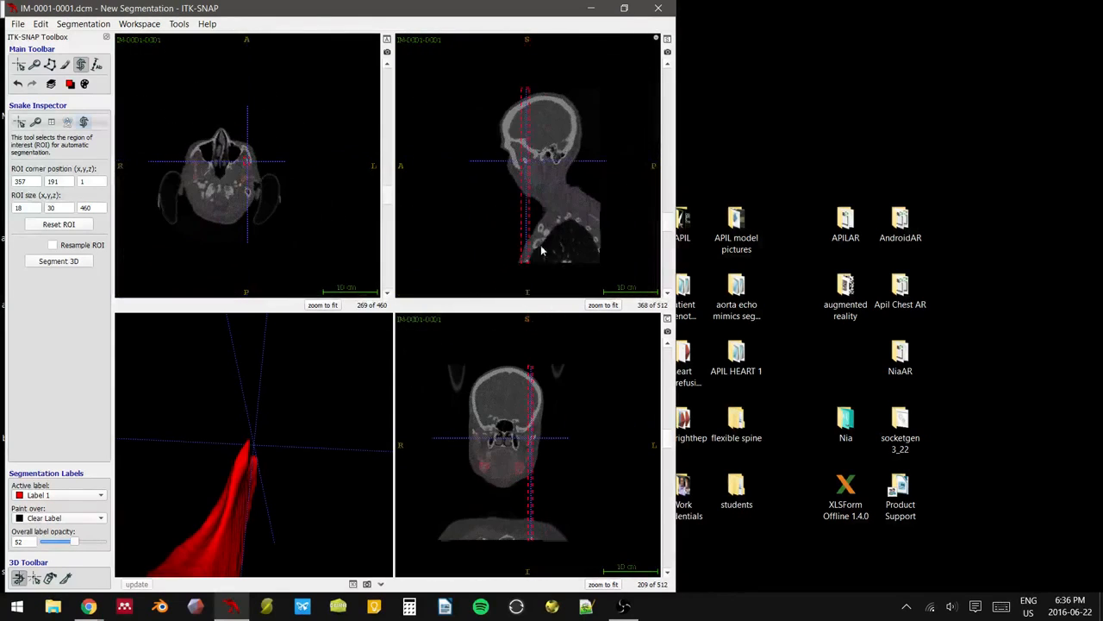
{"action": "left_click_drag", "start_coordinate": [526, 267], "coordinate": [532, 171]}
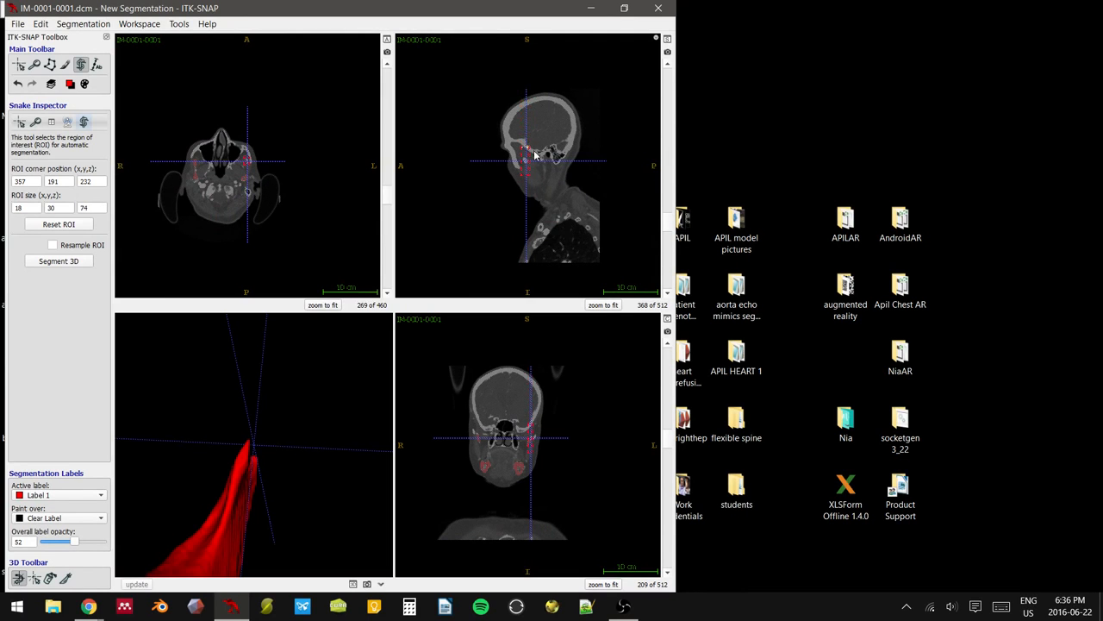
{"action": "right_click_drag", "start_coordinate": [569, 180], "coordinate": [571, 115]}
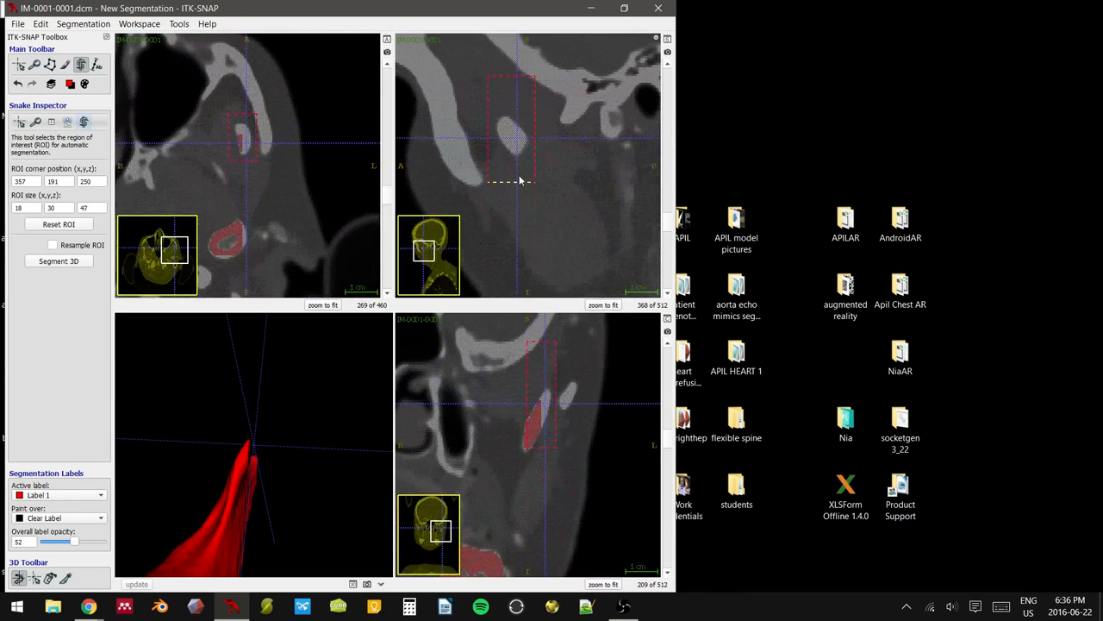
{"action": "mouse_move", "coordinate": [538, 445]}
{"action": "left_mouse_down"}
{"action": "mouse_move", "coordinate": [526, 448]}
{"action": "mouse_move", "coordinate": [542, 431]}
{"action": "left_mouse_up"}
{"action": "left_click_drag", "start_coordinate": [545, 348], "coordinate": [546, 370]}
{"action": "middle_click_drag", "start_coordinate": [291, 226], "coordinate": [310, 113]}
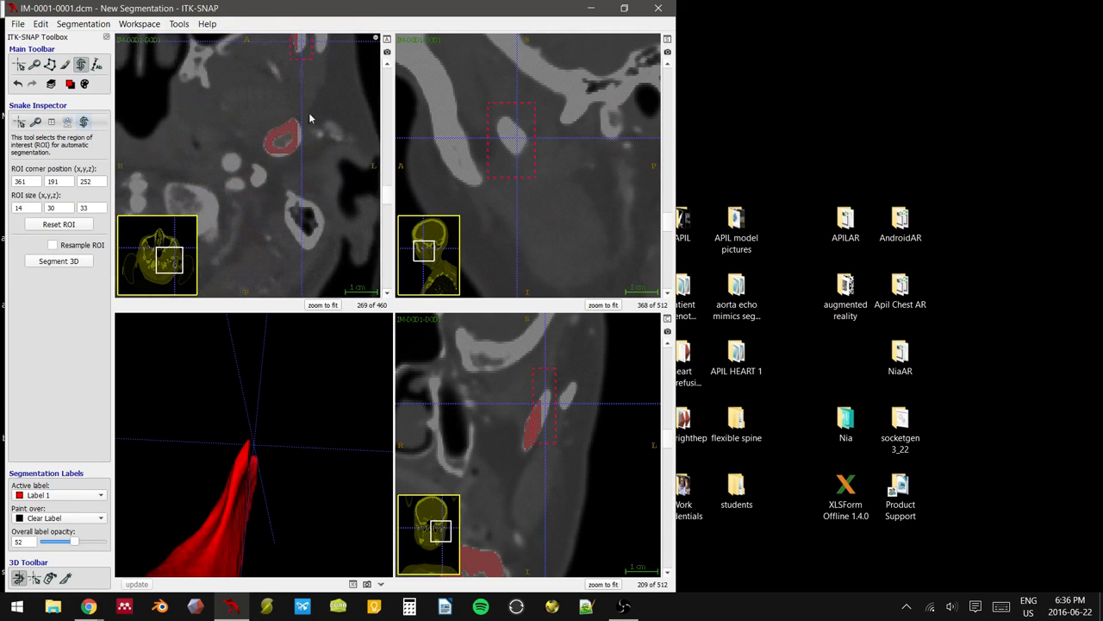
{"action": "left_click", "coordinate": [55, 262]}
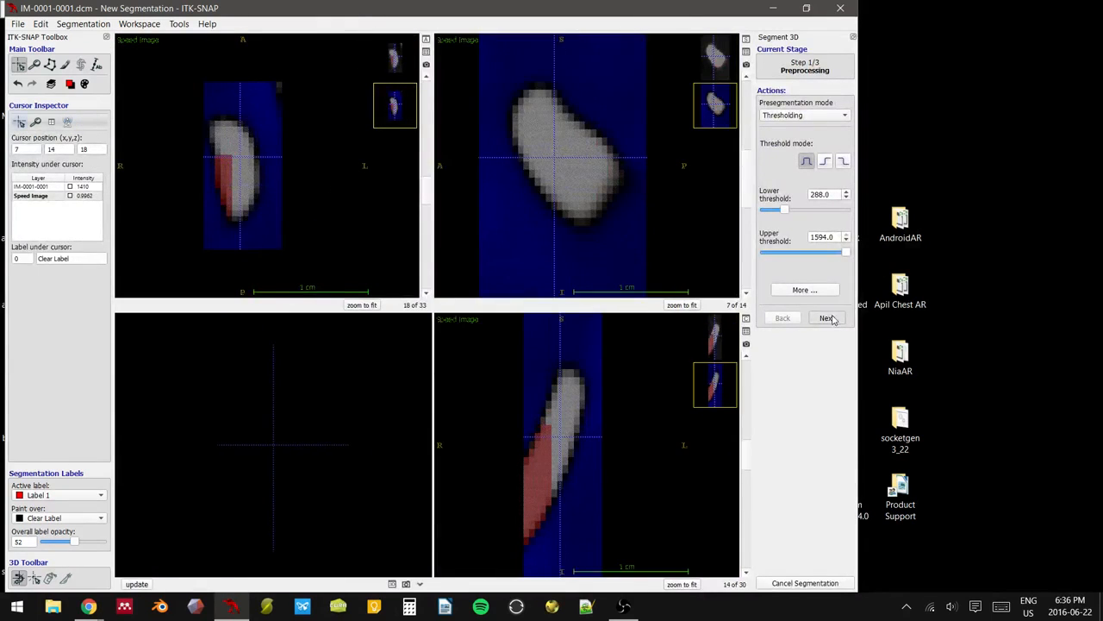
- Seed a bubble inside the left coronoid process and evolve the contour until the bone is filled
{"action": "left_click", "coordinate": [826, 318]}
{"action": "left_click", "coordinate": [802, 125]}
{"action": "left_click", "coordinate": [826, 305]}
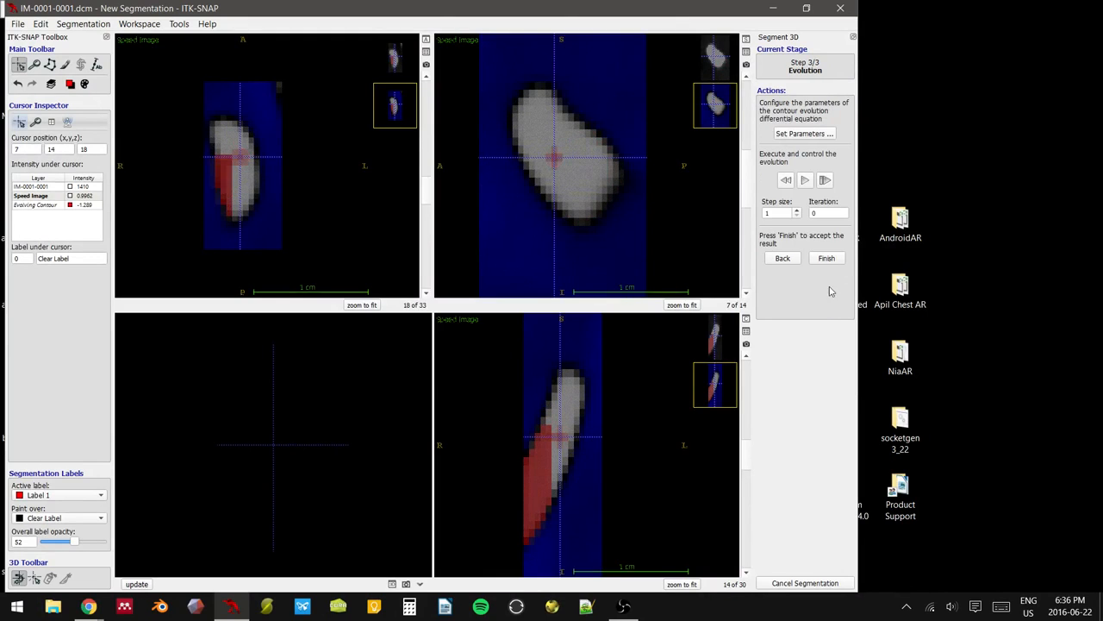
{"action": "left_click", "coordinate": [805, 180]}
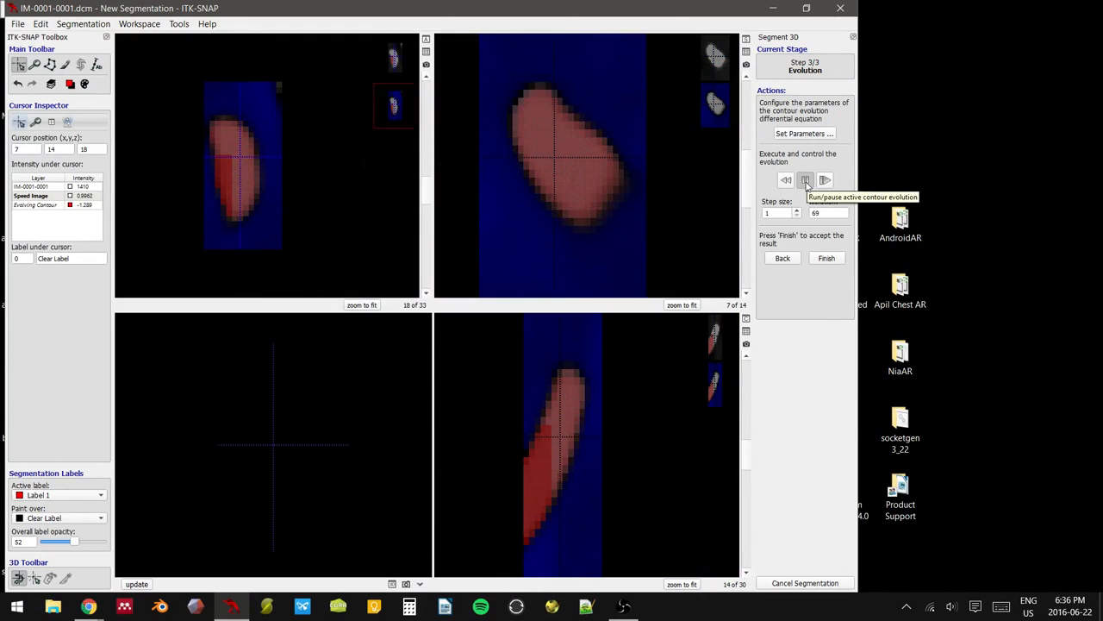
{"action": "left_click", "coordinate": [806, 181]}
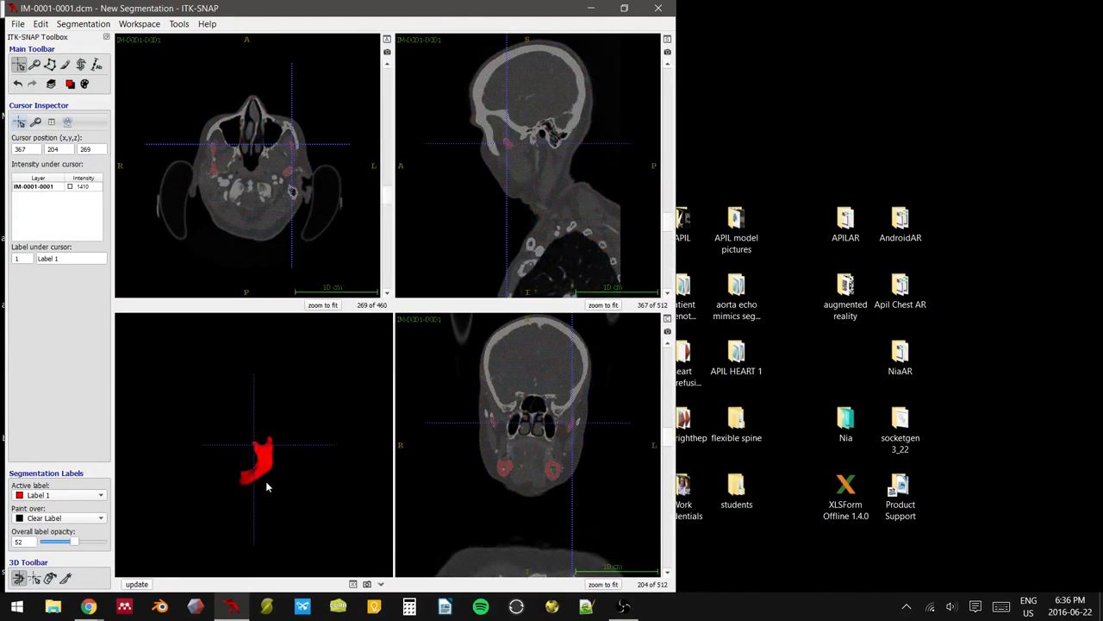
- Check the 3D mandible and slices for remaining gaps and place the cursor on the partly segmented left condyle
{"action": "right_click_drag", "start_coordinate": [263, 483], "coordinate": [221, 298]}
{"action": "left_click_drag", "start_coordinate": [245, 397], "coordinate": [232, 337]}
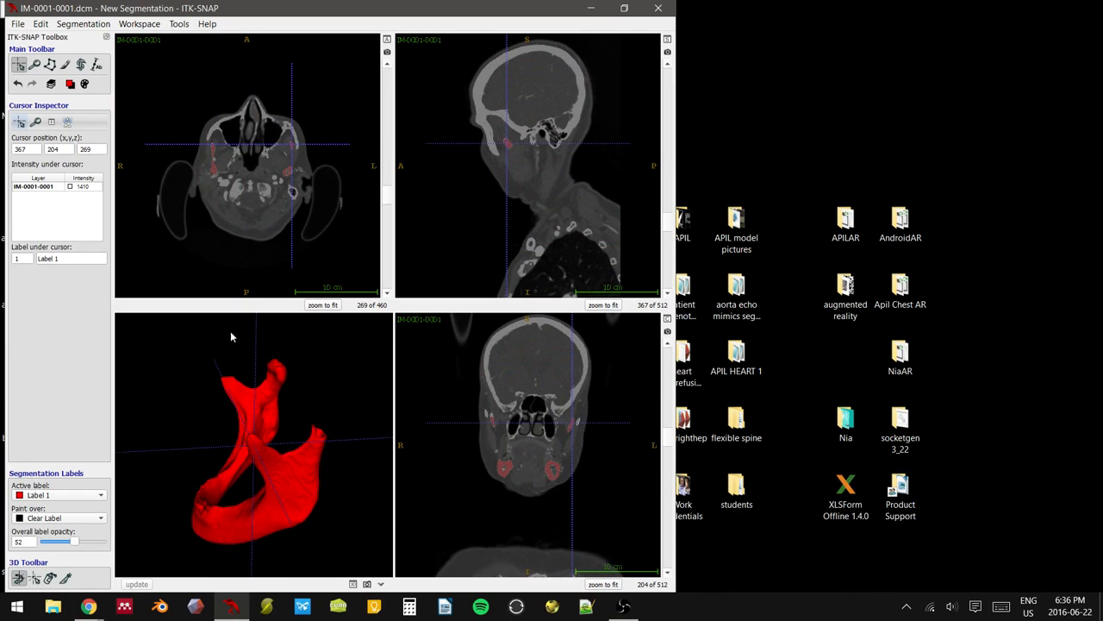
{"action": "right_click_drag", "start_coordinate": [574, 403], "coordinate": [558, 380]}
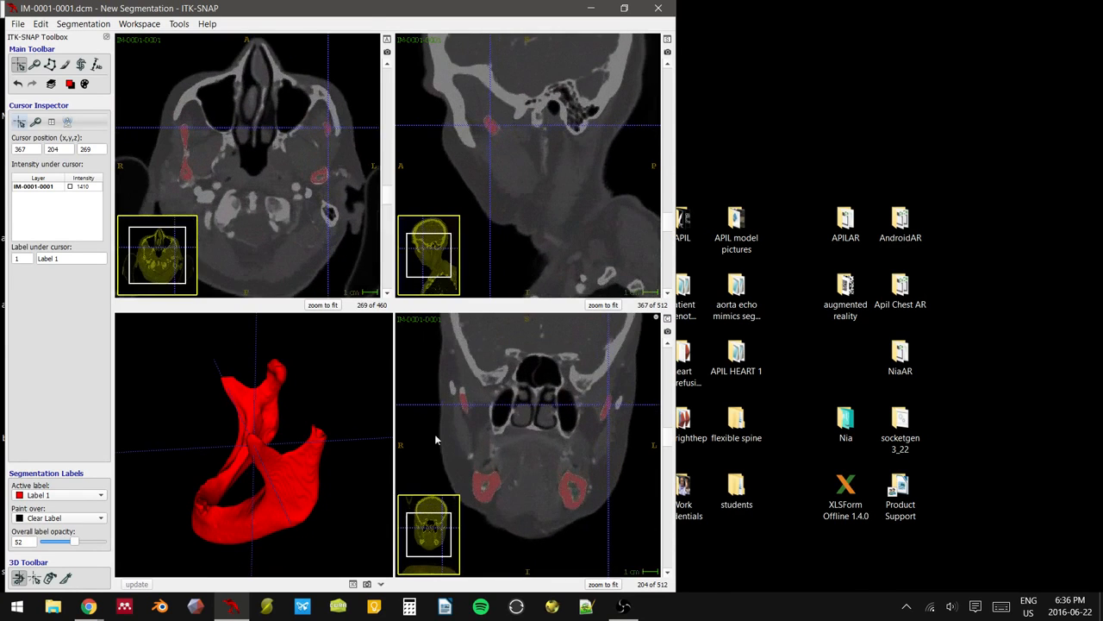
{"action": "left_click_drag", "start_coordinate": [327, 446], "coordinate": [293, 423]}
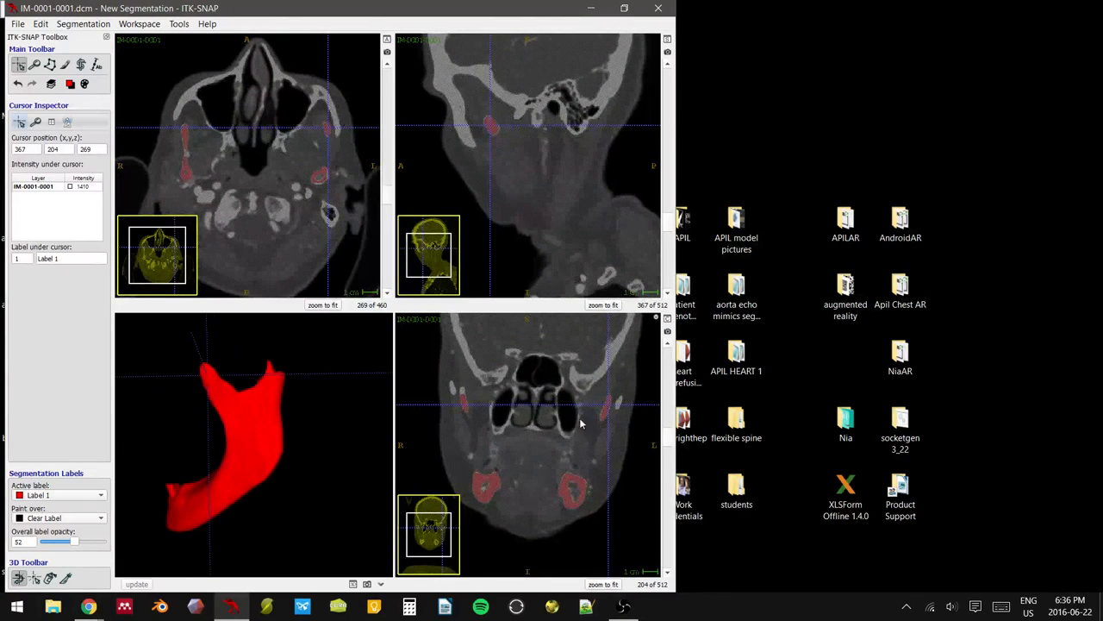
{"action": "scroll", "coordinate": [601, 435], "scroll_direction": "up", "scroll_amount": 3}
{"action": "scroll", "coordinate": [601, 434], "scroll_direction": "down", "scroll_amount": 7}
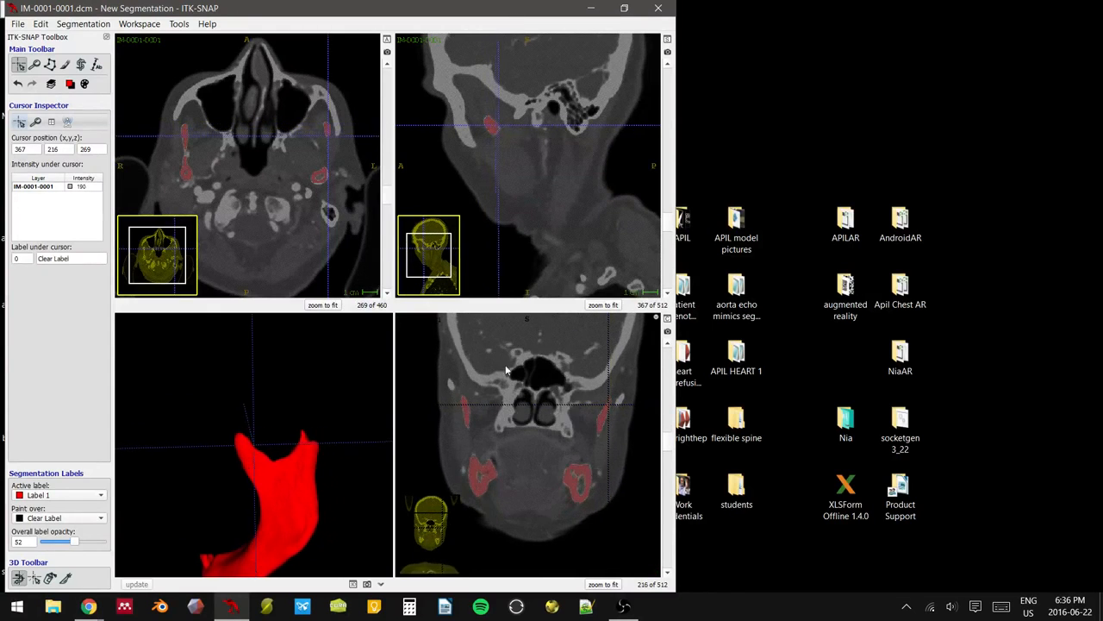
{"action": "scroll", "coordinate": [319, 185], "scroll_direction": "down", "scroll_amount": 4}
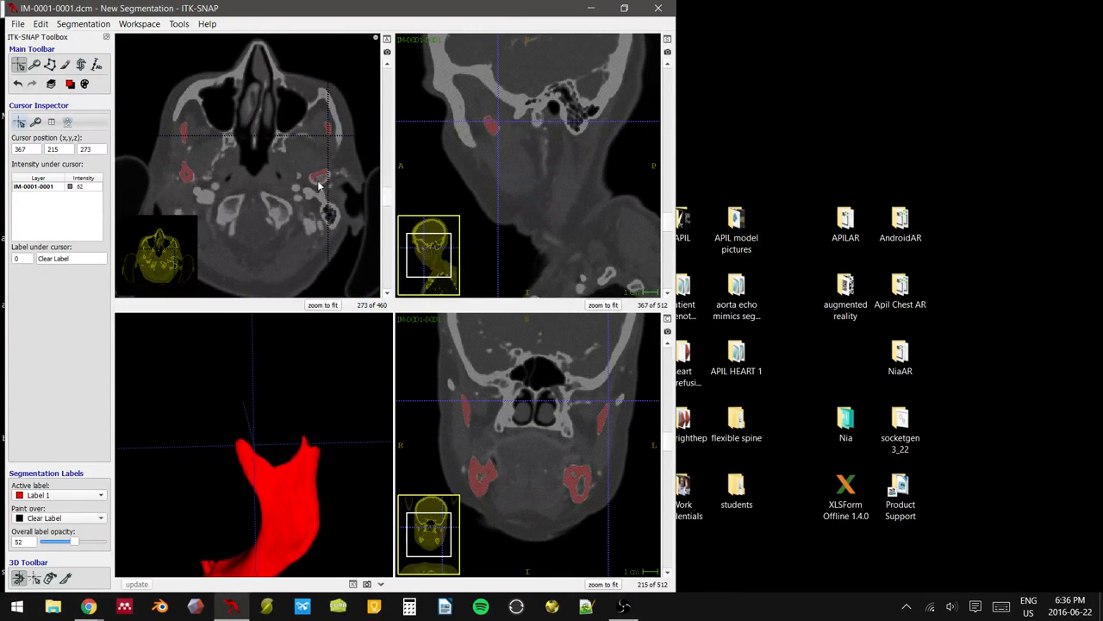
{"action": "scroll", "coordinate": [319, 186], "scroll_direction": "up", "scroll_amount": 1}
{"action": "left_click", "coordinate": [320, 184]}
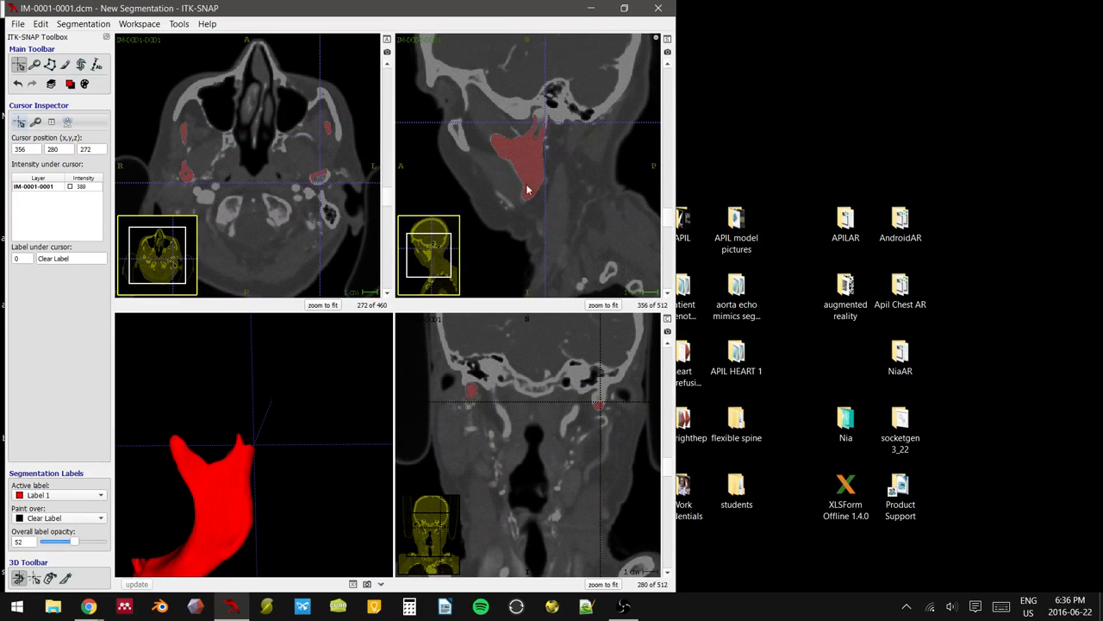
- Reset the snake ROI and crop it around the left condyle, to about 45 × 35 × 207 voxels
{"action": "key", "text": "s"}
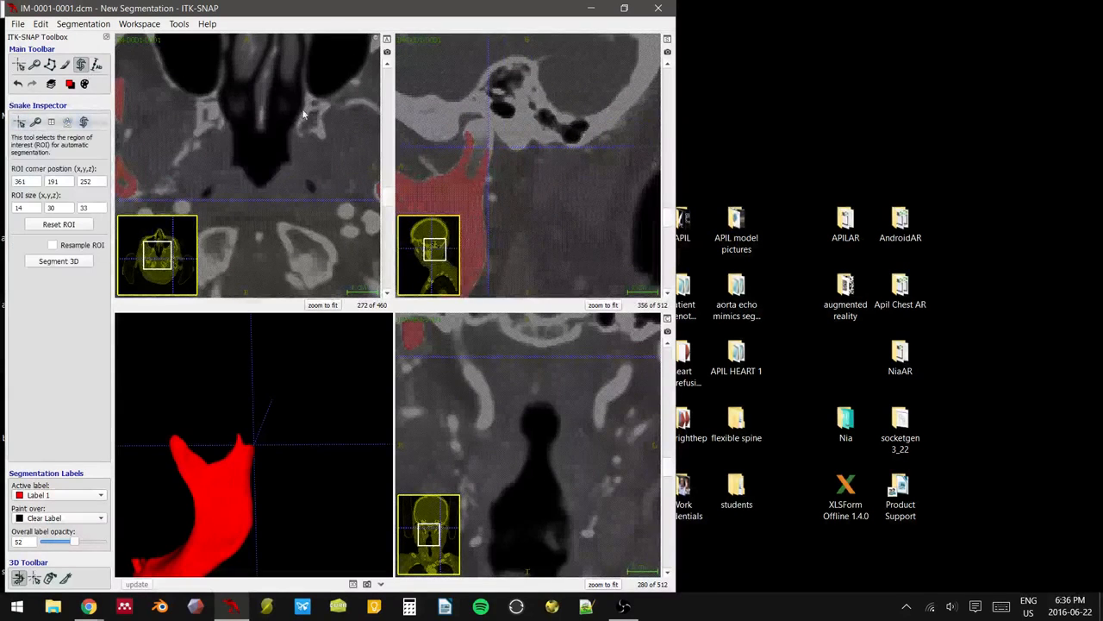
{"action": "left_click", "coordinate": [59, 224]}
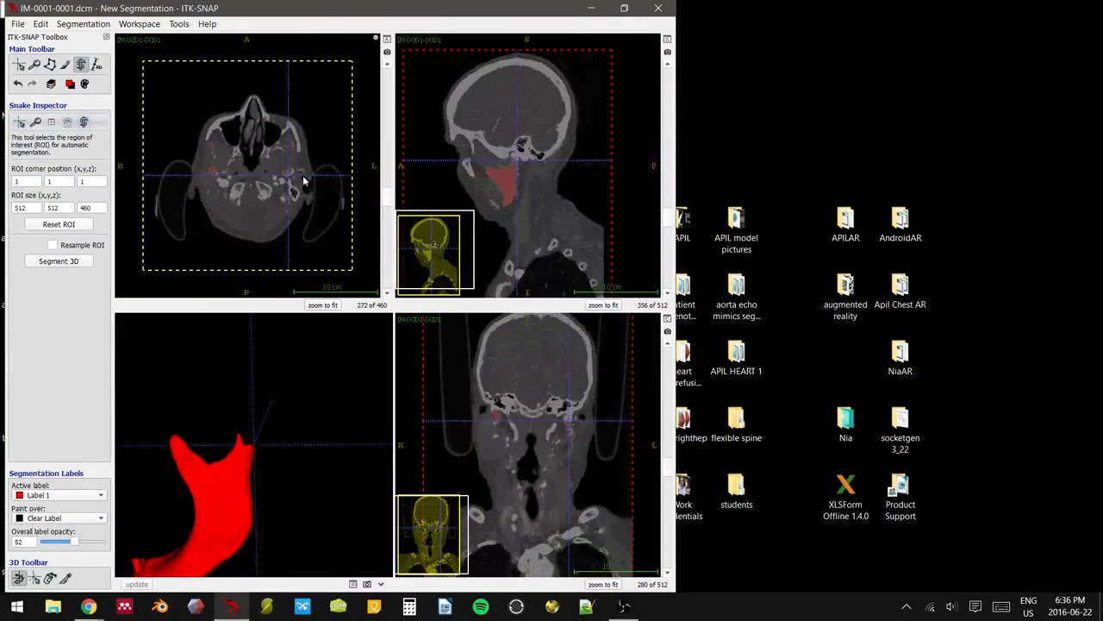
{"action": "left_click_drag", "start_coordinate": [349, 272], "coordinate": [301, 209]}
{"action": "left_click_drag", "start_coordinate": [146, 66], "coordinate": [278, 166]}
{"action": "right_click_drag", "start_coordinate": [516, 284], "coordinate": [535, 268]}
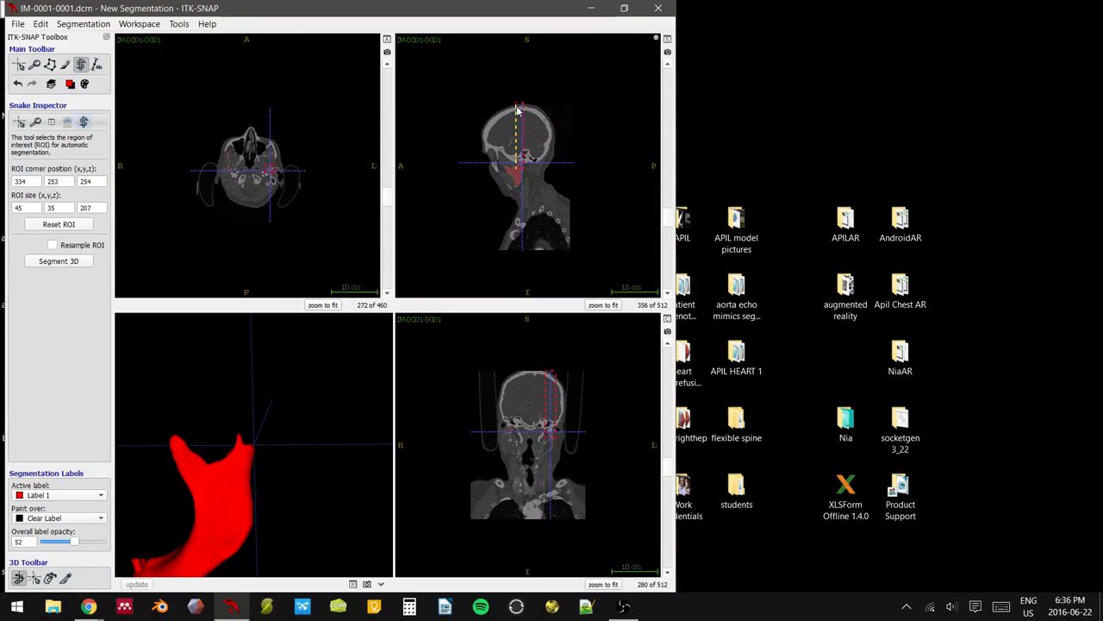
- Tighten the ROI around the top of the left condyle to about 45 × 17 × 12 voxels and start the 3D segmentation
{"action": "right_click_drag", "start_coordinate": [554, 175], "coordinate": [551, 289]}
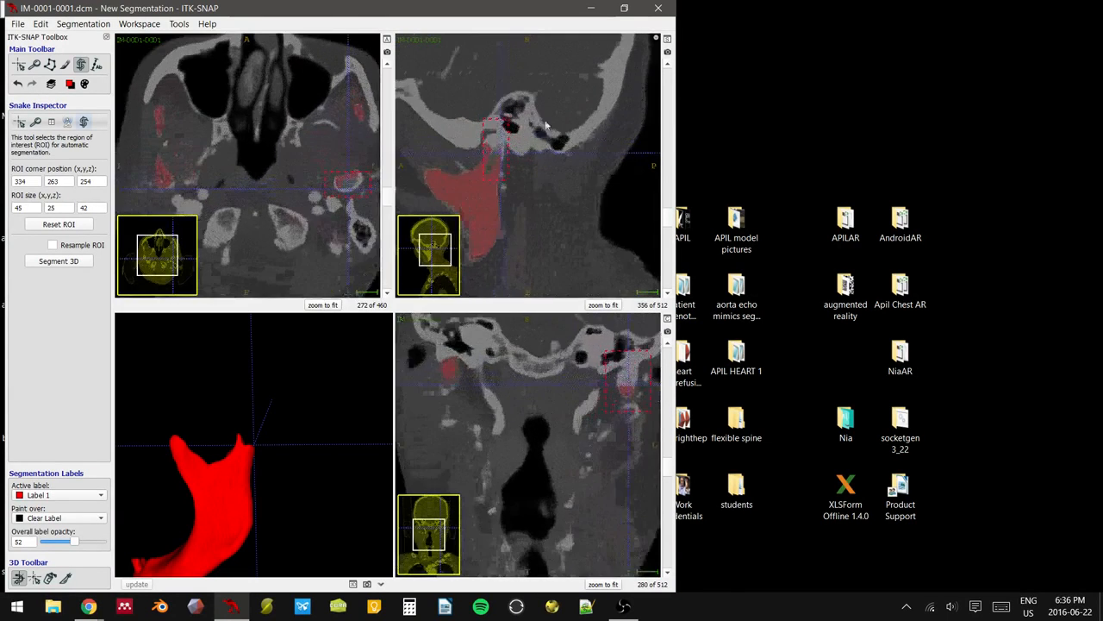
{"action": "right_click_drag", "start_coordinate": [537, 57], "coordinate": [529, 125]}
{"action": "left_click_drag", "start_coordinate": [465, 81], "coordinate": [458, 105]}
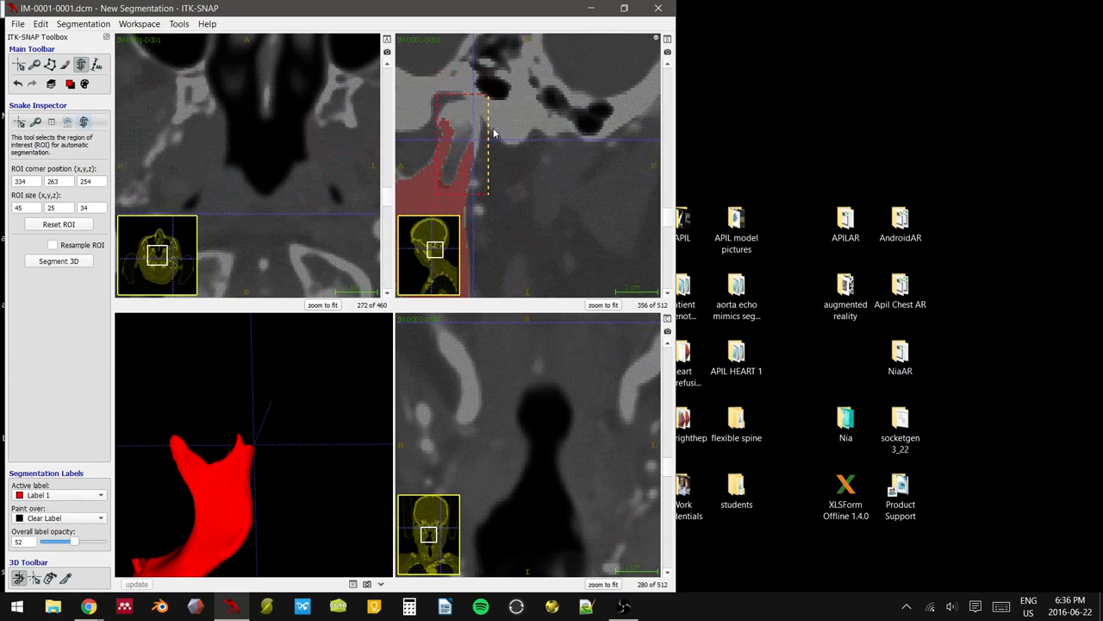
{"action": "left_click_drag", "start_coordinate": [455, 154], "coordinate": [455, 158]}
{"action": "left_click_drag", "start_coordinate": [453, 133], "coordinate": [453, 138]}
{"action": "left_click", "coordinate": [89, 263]}
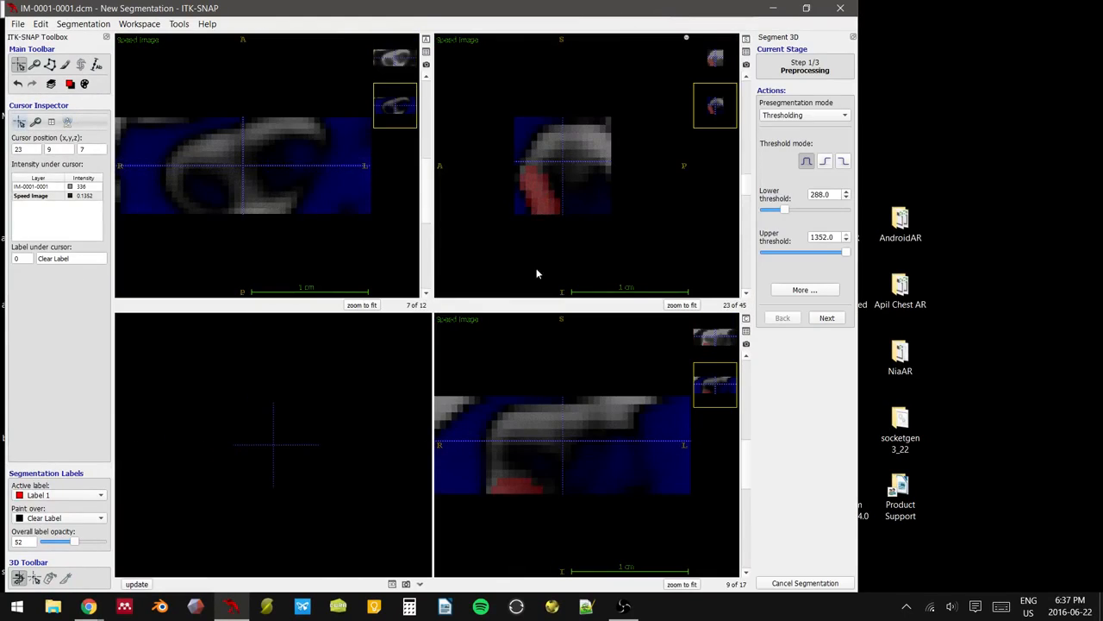
- Lower the lower threshold to 223, seed a bubble in the condyle's bright bone at (20, 6, 7) and evolve the contour through it
{"action": "left_click", "coordinate": [774, 210]}
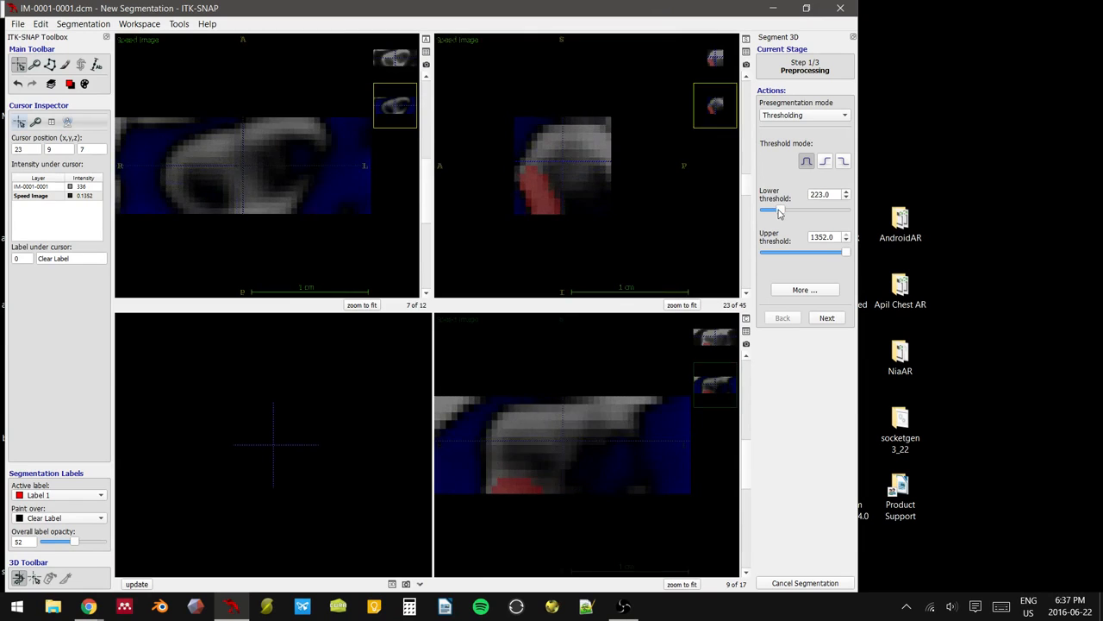
{"action": "left_click", "coordinate": [226, 148]}
{"action": "left_click", "coordinate": [826, 318]}
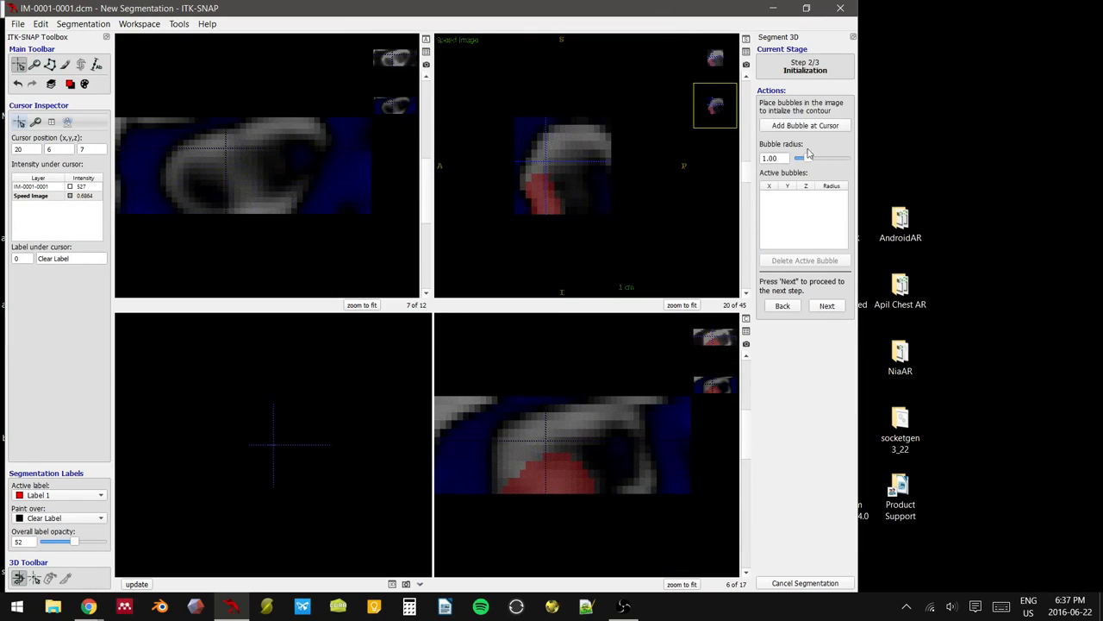
{"action": "left_click", "coordinate": [805, 125]}
{"action": "left_click", "coordinate": [827, 305]}
{"action": "left_click", "coordinate": [805, 179]}
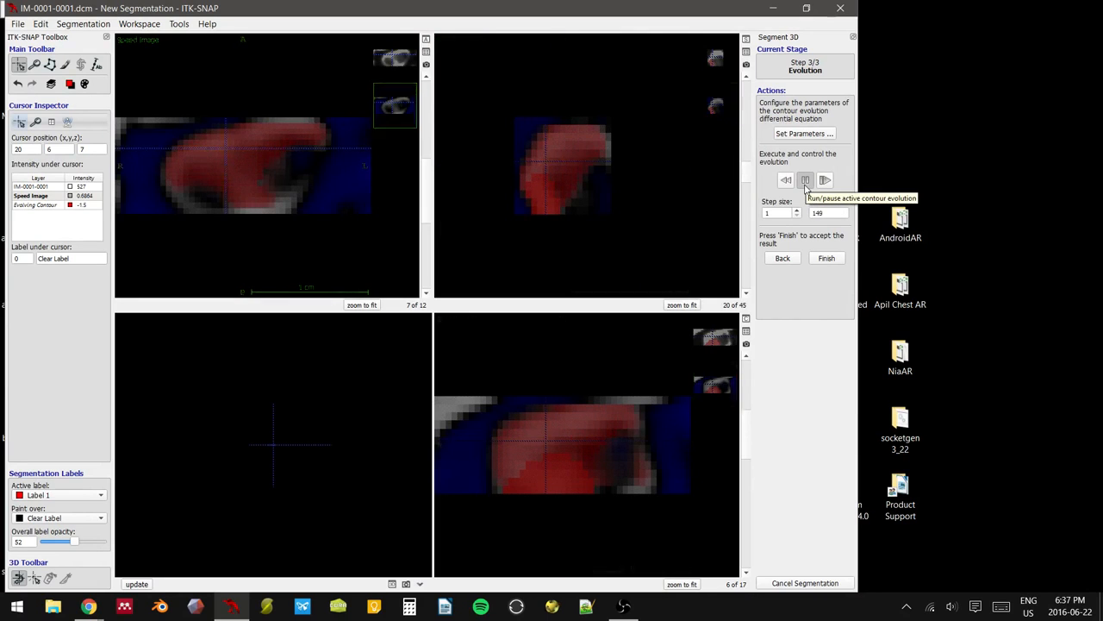
{"action": "left_click", "coordinate": [805, 181]}
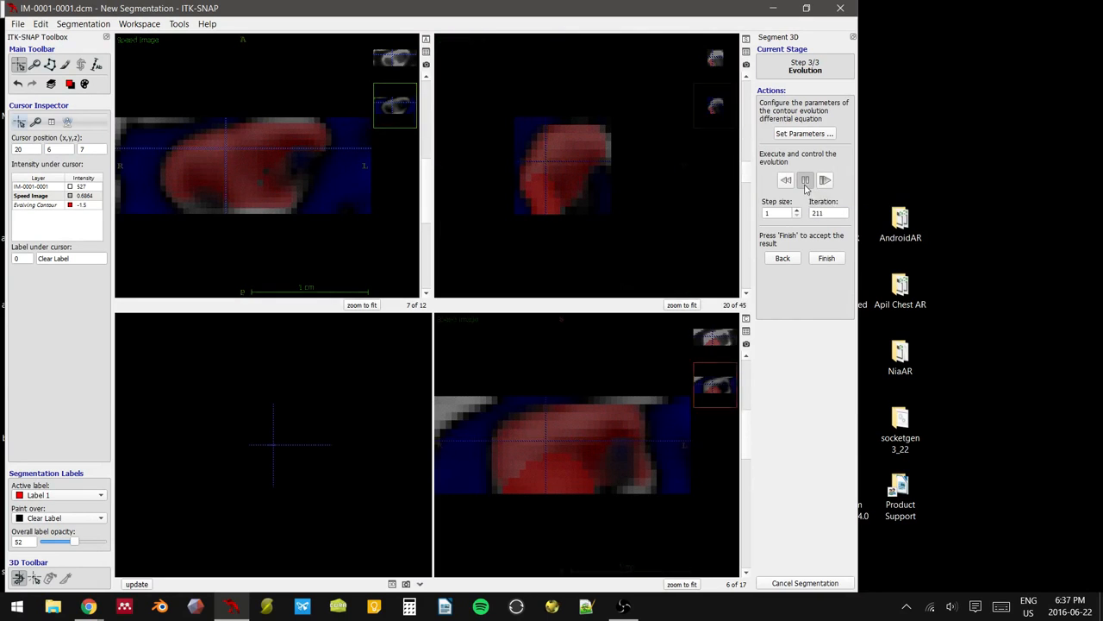
- Update the 3D mandible and place the cursor on the unsegmented lateral edge of the left condyle in the coronal slice
{"action": "left_click", "coordinate": [144, 584]}
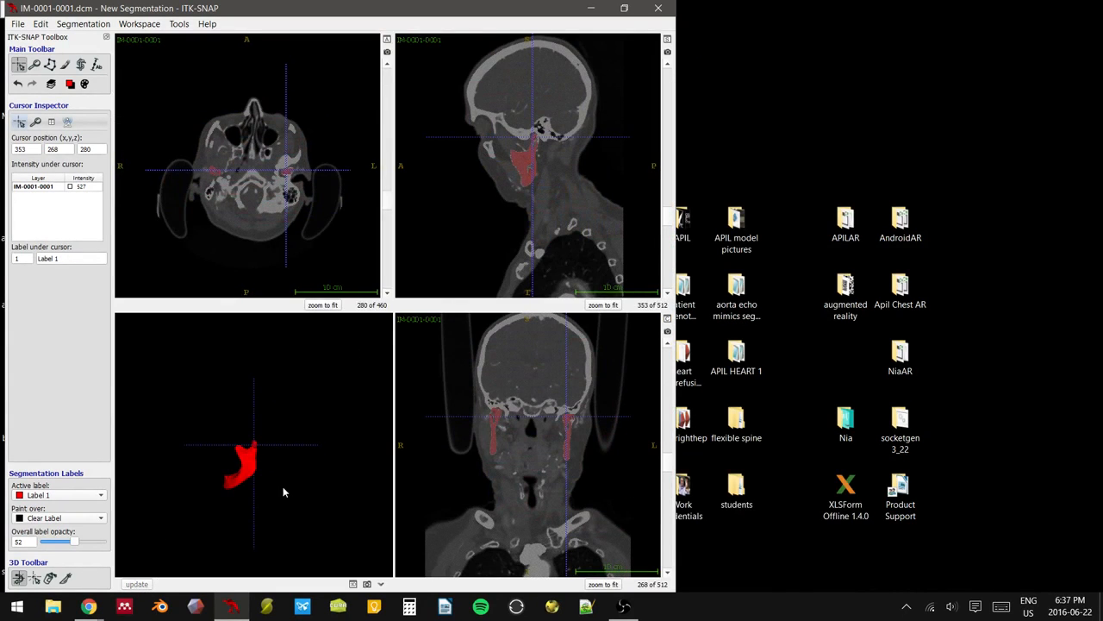
{"action": "right_click_drag", "start_coordinate": [283, 486], "coordinate": [230, 293]}
{"action": "left_click_drag", "start_coordinate": [301, 421], "coordinate": [246, 426]}
{"action": "right_click_drag", "start_coordinate": [524, 516], "coordinate": [543, 413]}
{"action": "middle_click_drag", "start_coordinate": [544, 414], "coordinate": [451, 450]}
{"action": "left_click", "coordinate": [560, 411]}
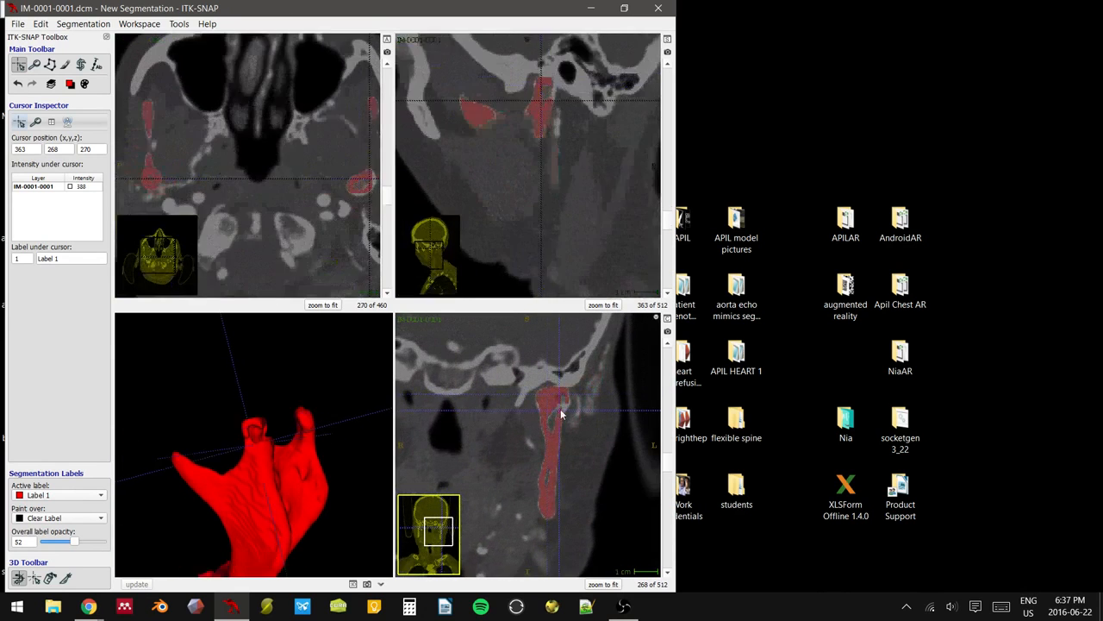
{"action": "left_click", "coordinate": [563, 406]}
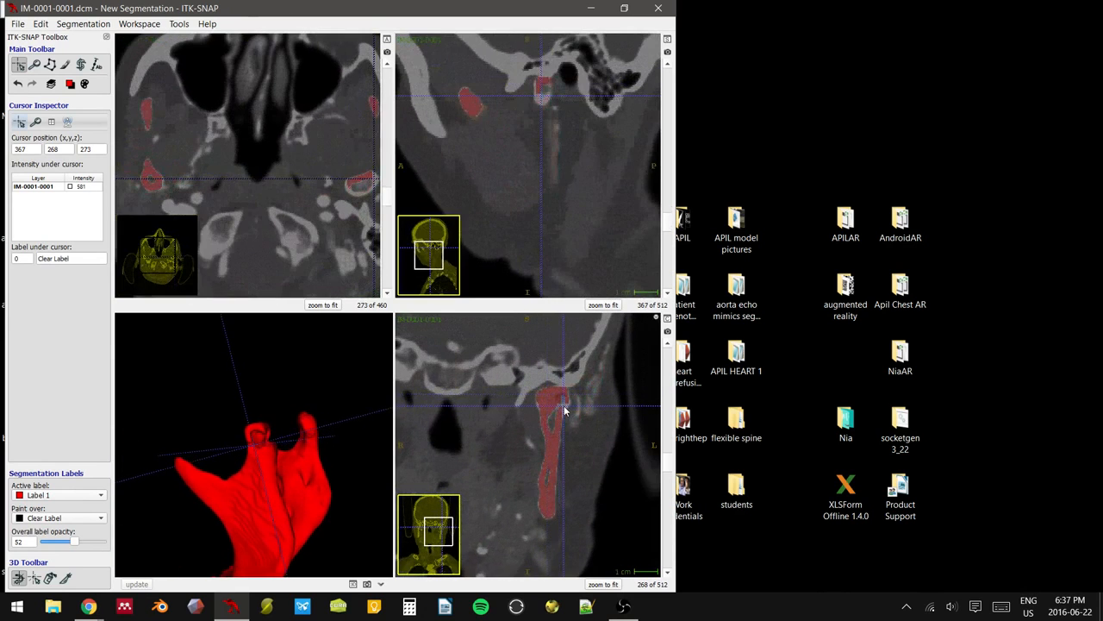
- Reset the snake ROI and crop it around the left condyle in the axial slice, to about 36 × 42 voxels across
{"action": "left_click", "coordinate": [81, 66]}
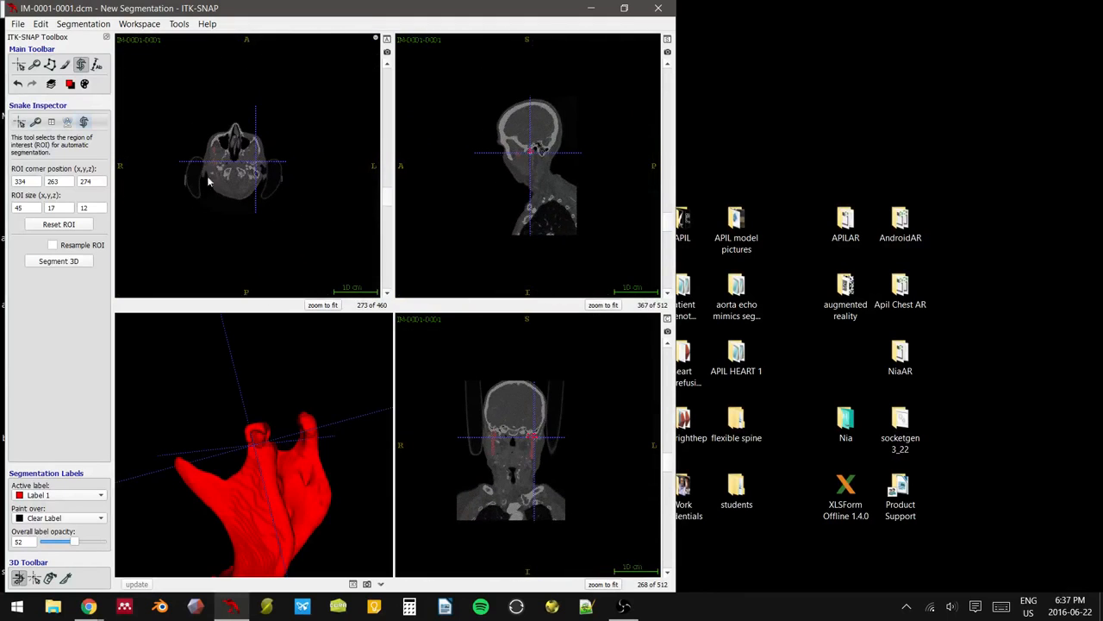
{"action": "left_click", "coordinate": [66, 225]}
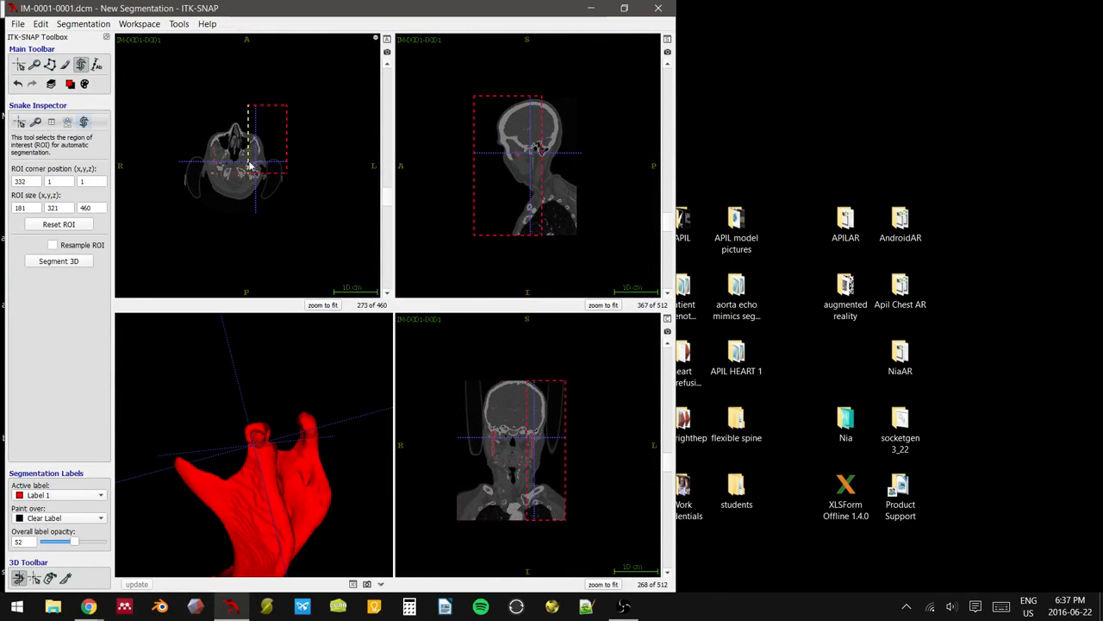
{"action": "left_click_drag", "start_coordinate": [249, 163], "coordinate": [246, 163]}
{"action": "left_click_drag", "start_coordinate": [264, 118], "coordinate": [282, 170]}
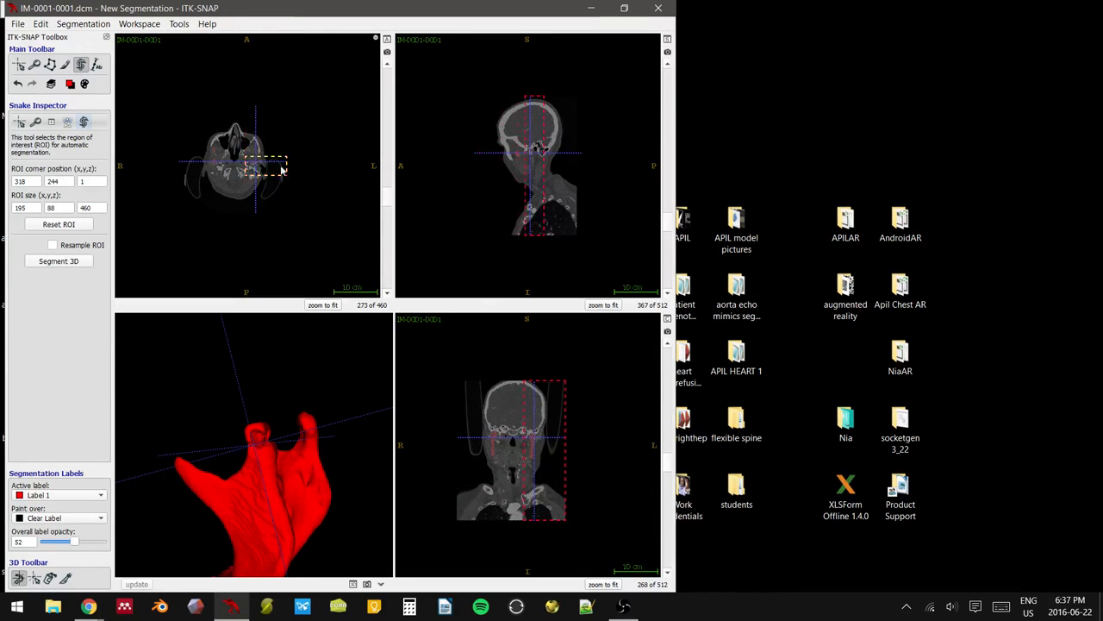
{"action": "right_click_drag", "start_coordinate": [282, 170], "coordinate": [302, 145]}
{"action": "middle_click_drag", "start_coordinate": [285, 175], "coordinate": [215, 166]}
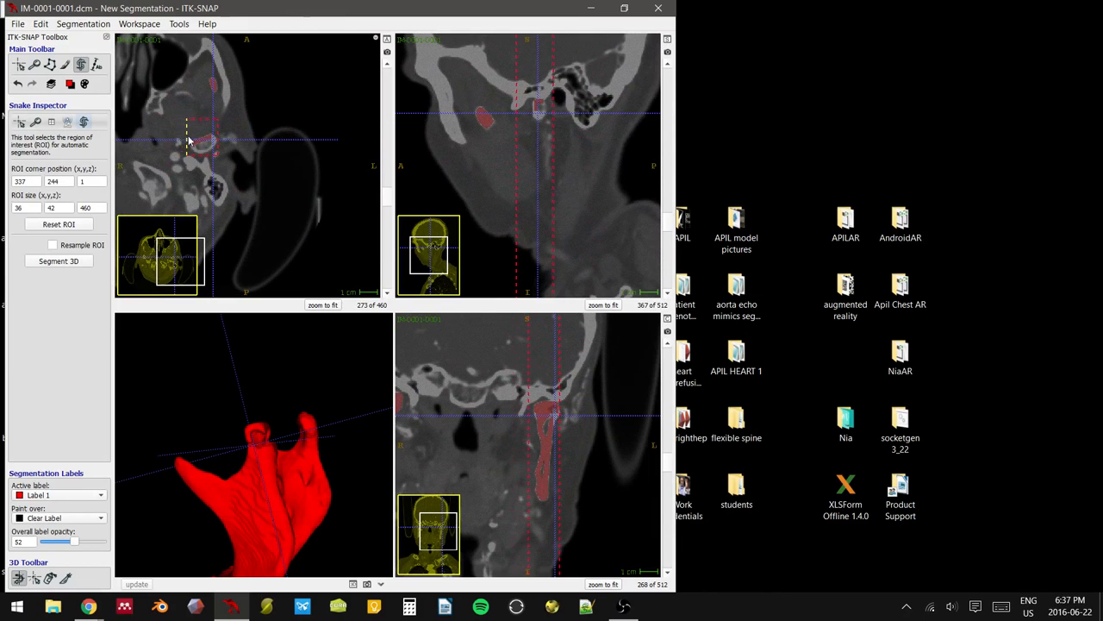
- Tighten the ROI around the condyle's unsegmented lateral part to about 20 × 29 × 27 voxels and start the 3D segmentation
{"action": "right_click_drag", "start_coordinate": [500, 153], "coordinate": [534, 250]}
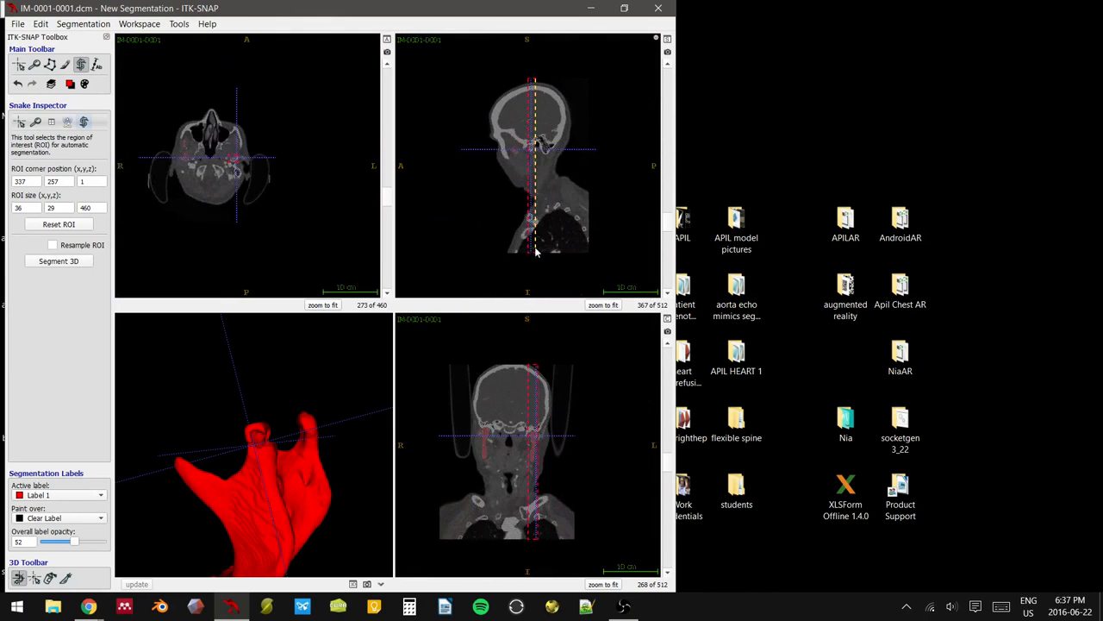
{"action": "right_click_drag", "start_coordinate": [544, 131], "coordinate": [537, 63]}
{"action": "middle_click_drag", "start_coordinate": [536, 64], "coordinate": [530, 86]}
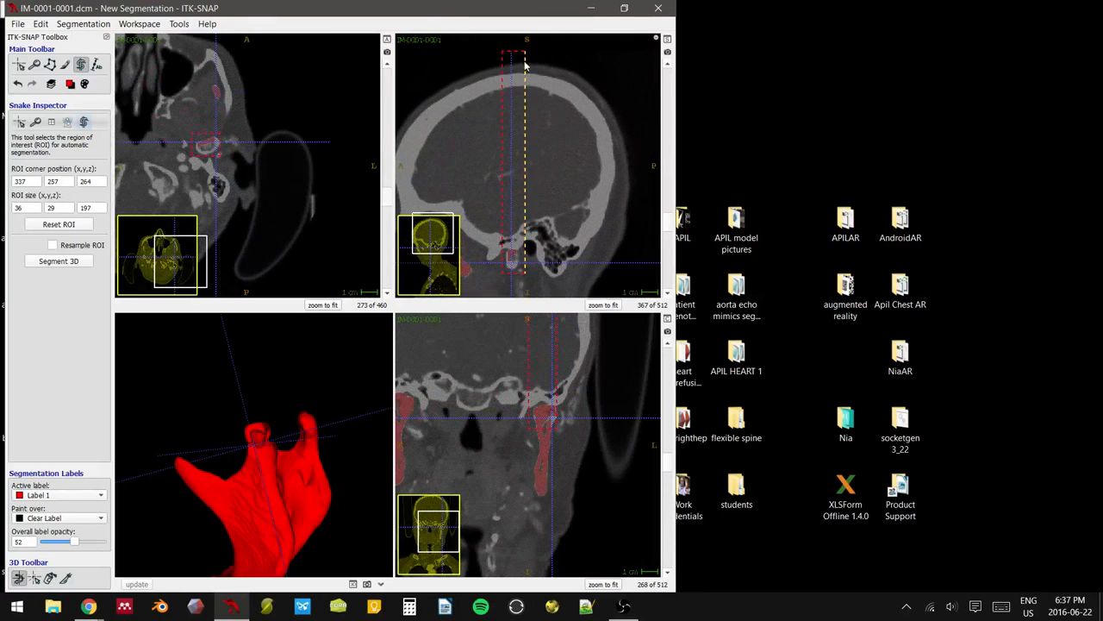
{"action": "left_click_drag", "start_coordinate": [518, 59], "coordinate": [517, 61]}
{"action": "left_click", "coordinate": [83, 258]}
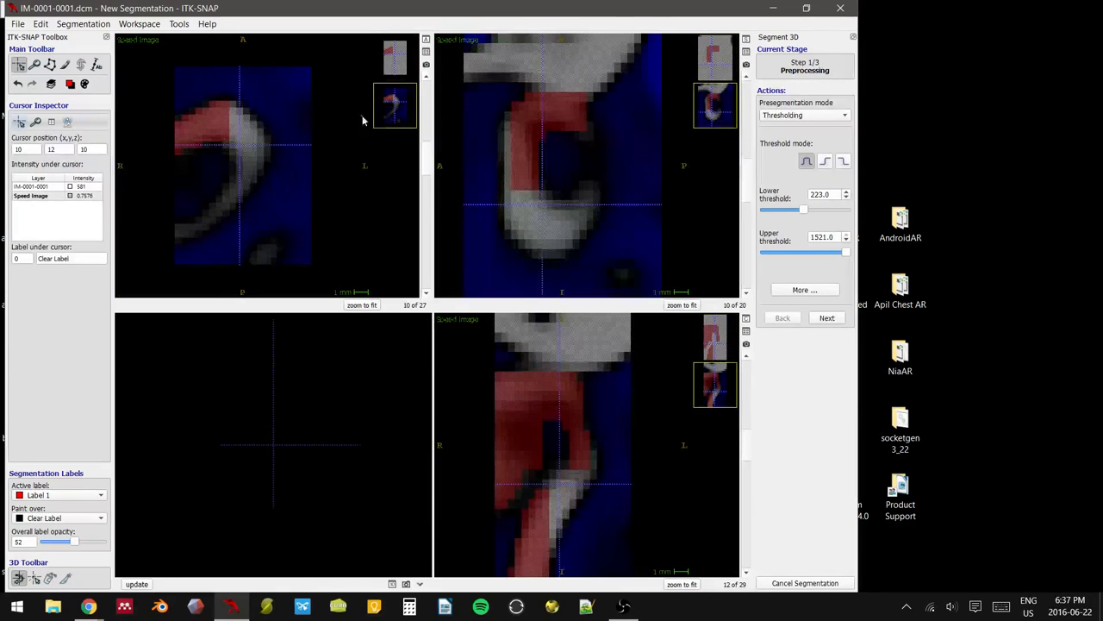
- Seed a bubble in the condyle's unfilled lateral wall, evolve the contour through the bone and accept the result
{"action": "left_click", "coordinate": [826, 317]}
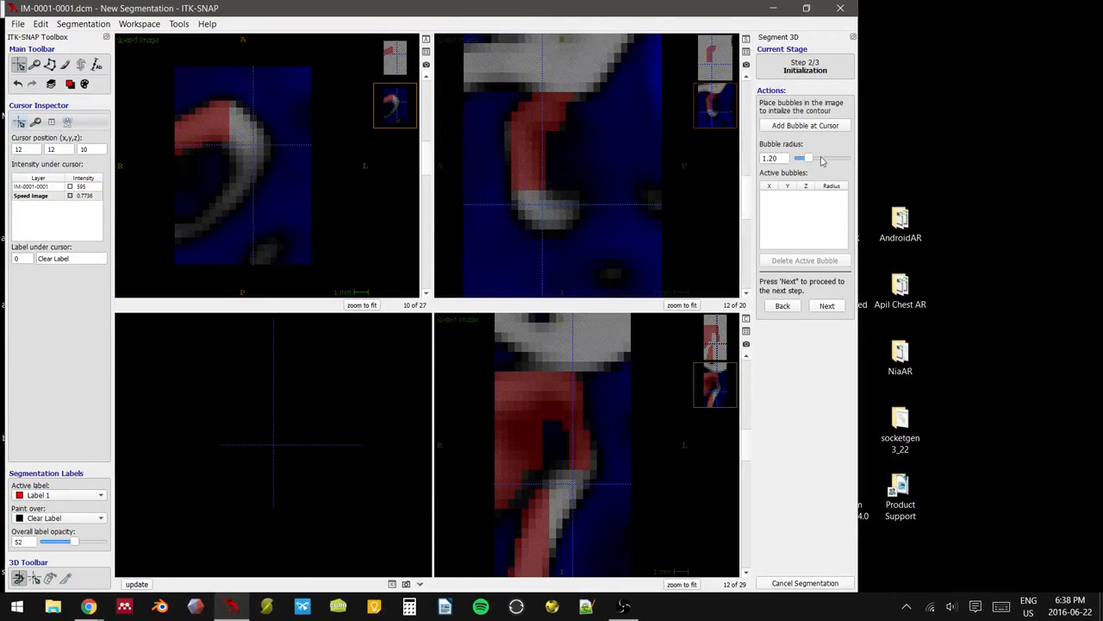
{"action": "left_click", "coordinate": [805, 125]}
{"action": "left_click", "coordinate": [826, 305]}
{"action": "left_click", "coordinate": [806, 181]}
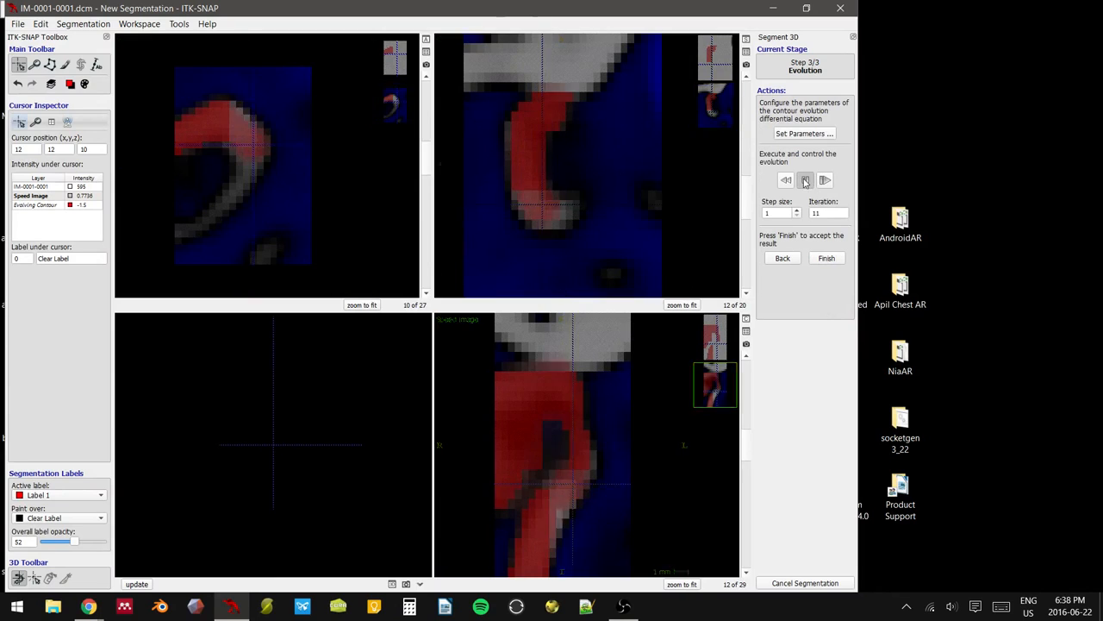
{"action": "left_click", "coordinate": [804, 181]}
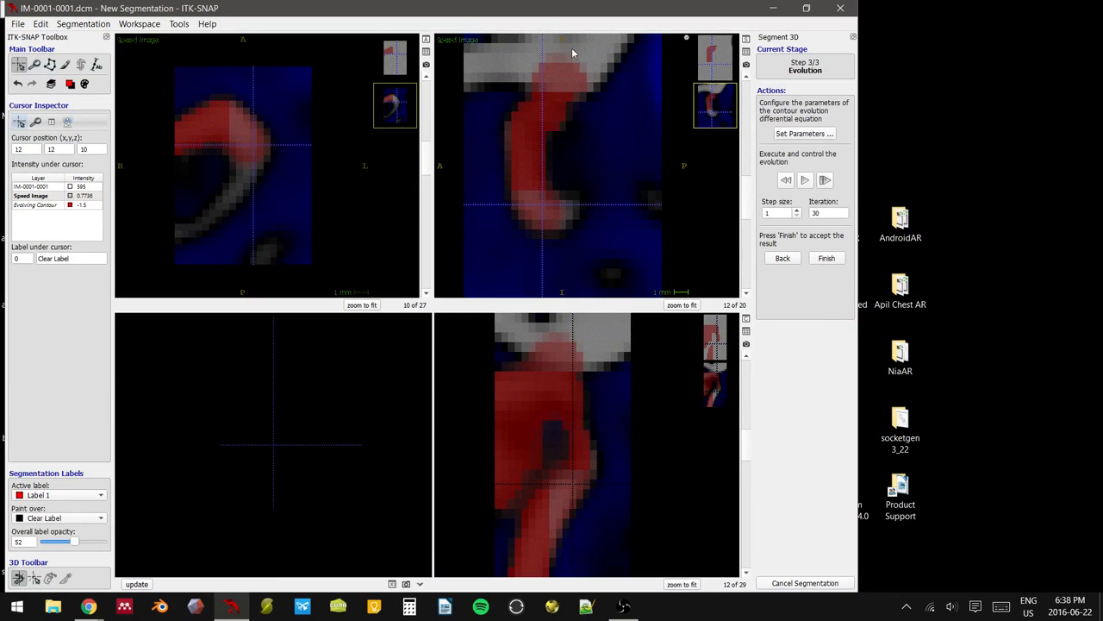
{"action": "left_click", "coordinate": [825, 259]}
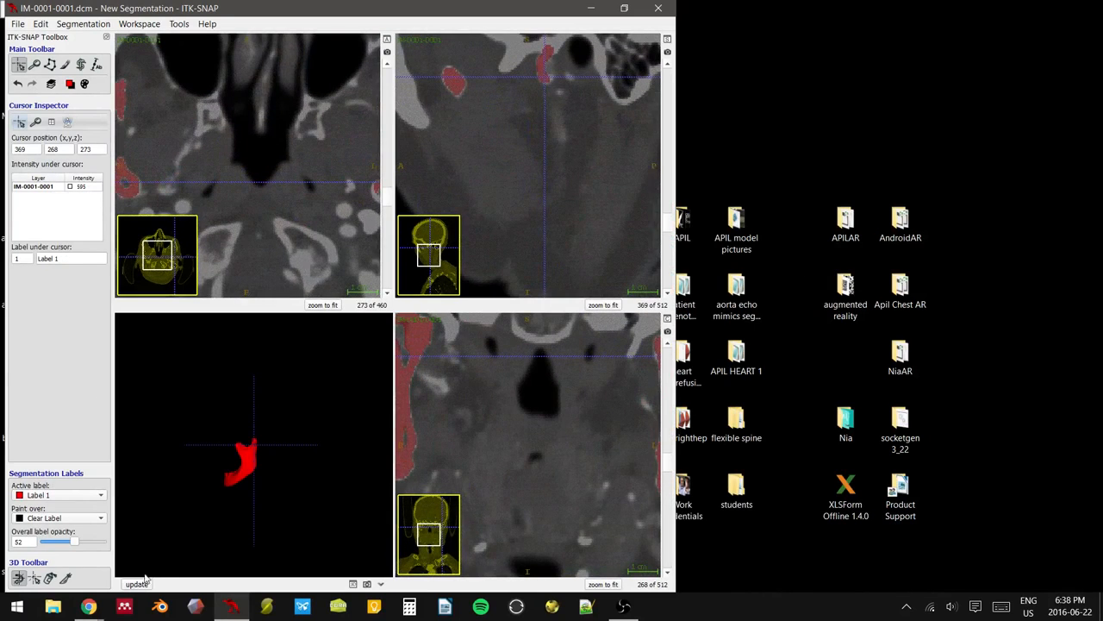
- Update the 3D mandible, inspect the left condyle and place the cursor by its unsegmented posterior wall in the axial slice
{"action": "right_click_drag", "start_coordinate": [250, 500], "coordinate": [183, 291]}
{"action": "left_click_drag", "start_coordinate": [316, 436], "coordinate": [286, 358]}
{"action": "middle_click_drag", "start_coordinate": [183, 192], "coordinate": [75, 163]}
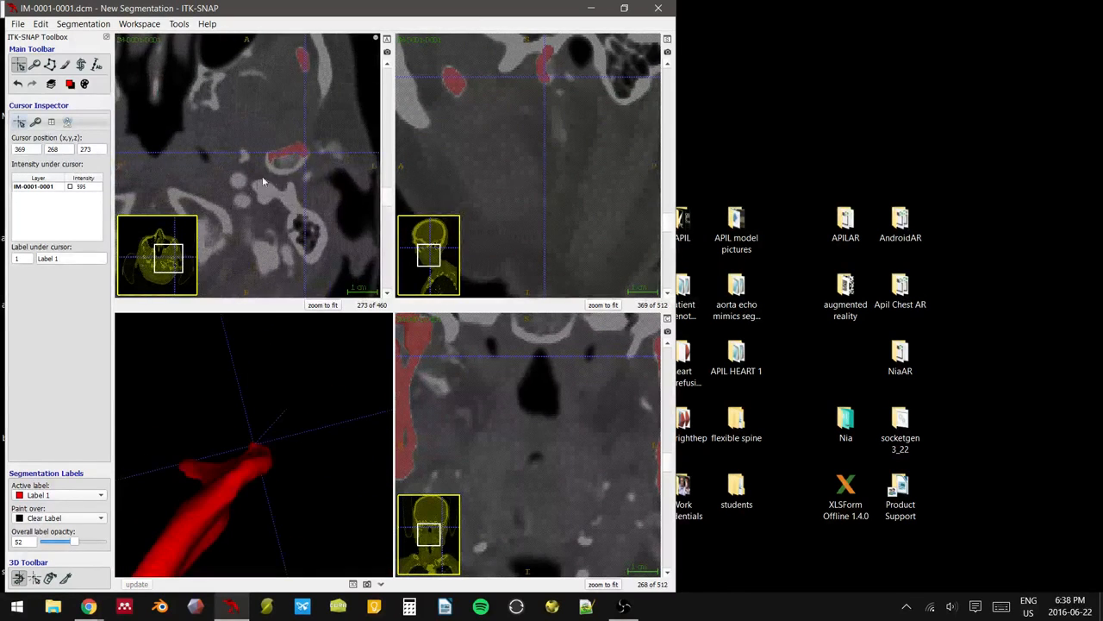
{"action": "left_click", "coordinate": [278, 167]}
{"action": "middle_click_drag", "start_coordinate": [519, 379], "coordinate": [491, 382]}
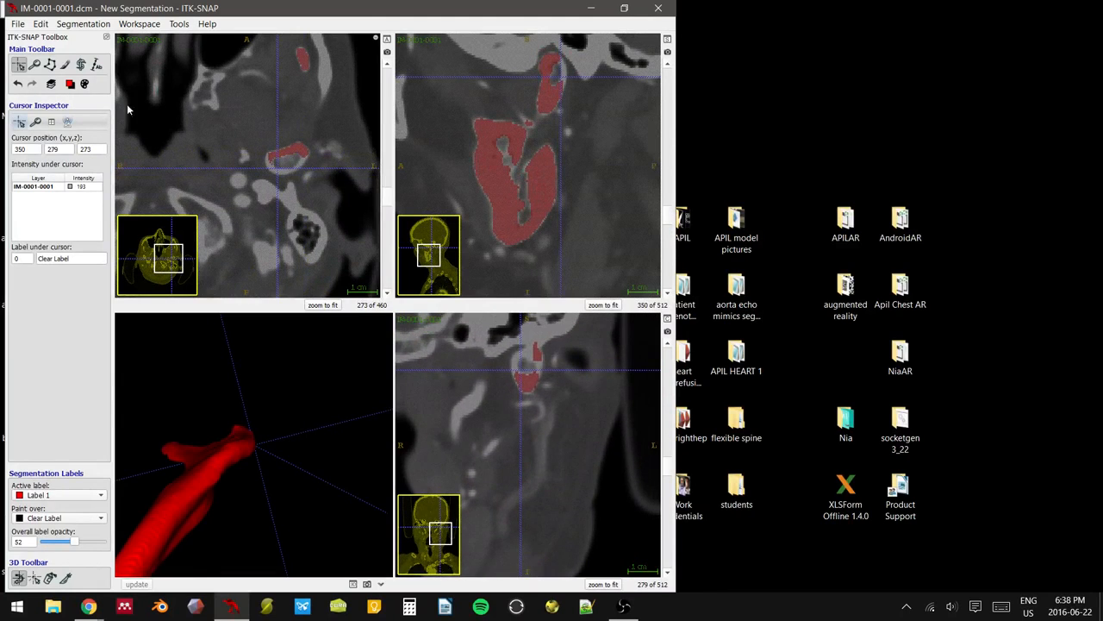
- Crop the snake ROI around the left condyle's posterior wall to about 40 × 12 × 22 voxels and start the 3D segmentation
{"action": "left_click", "coordinate": [81, 65]}
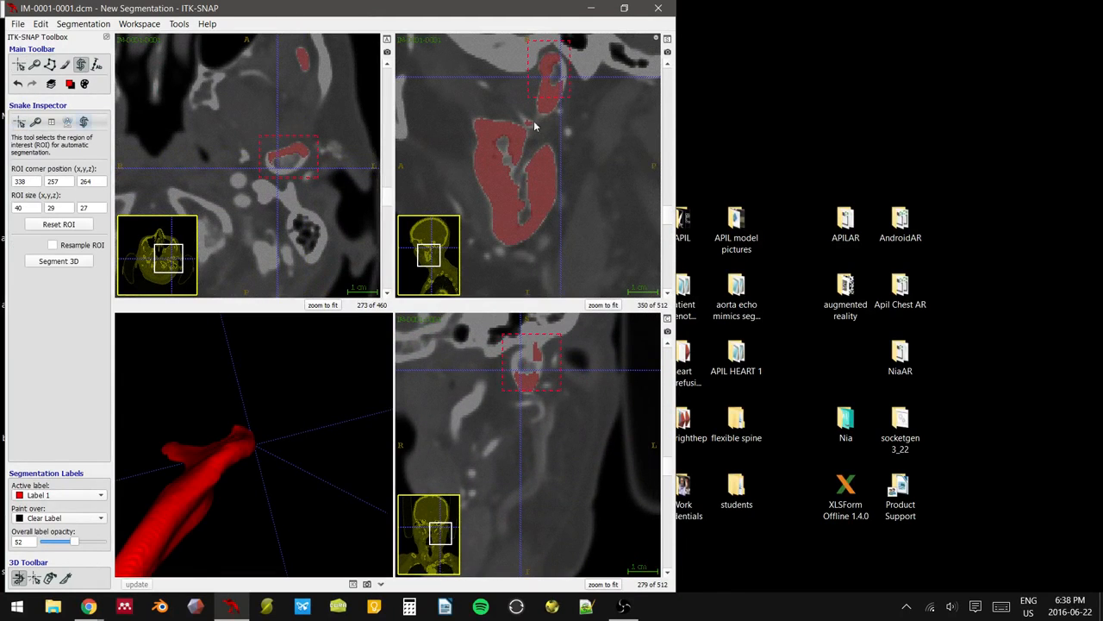
{"action": "left_click_drag", "start_coordinate": [526, 45], "coordinate": [552, 58]}
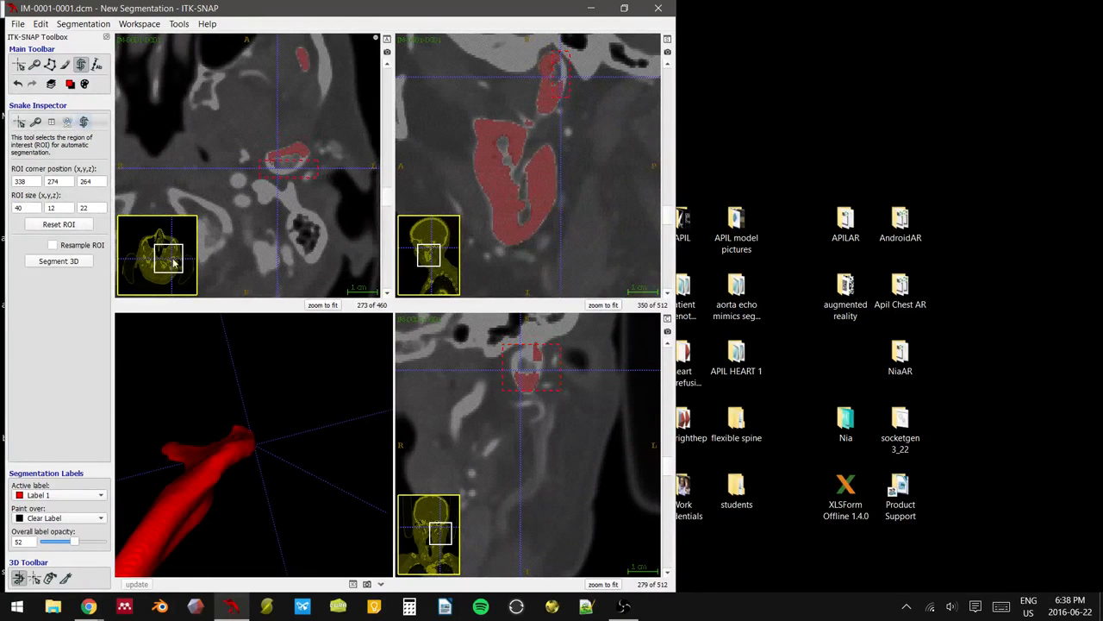
{"action": "left_click", "coordinate": [58, 260]}
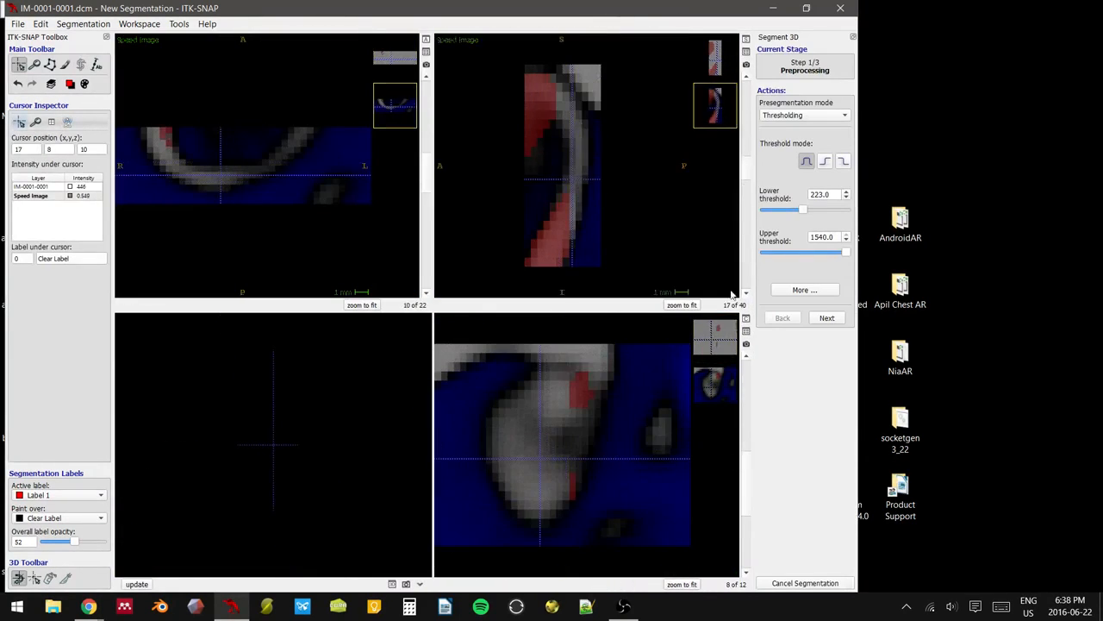
- Seed a bubble of radius 0.60 in the condyle's posterior wall and evolve the contour to fill it
{"action": "left_click", "coordinate": [825, 318]}
{"action": "left_click", "coordinate": [806, 126]}
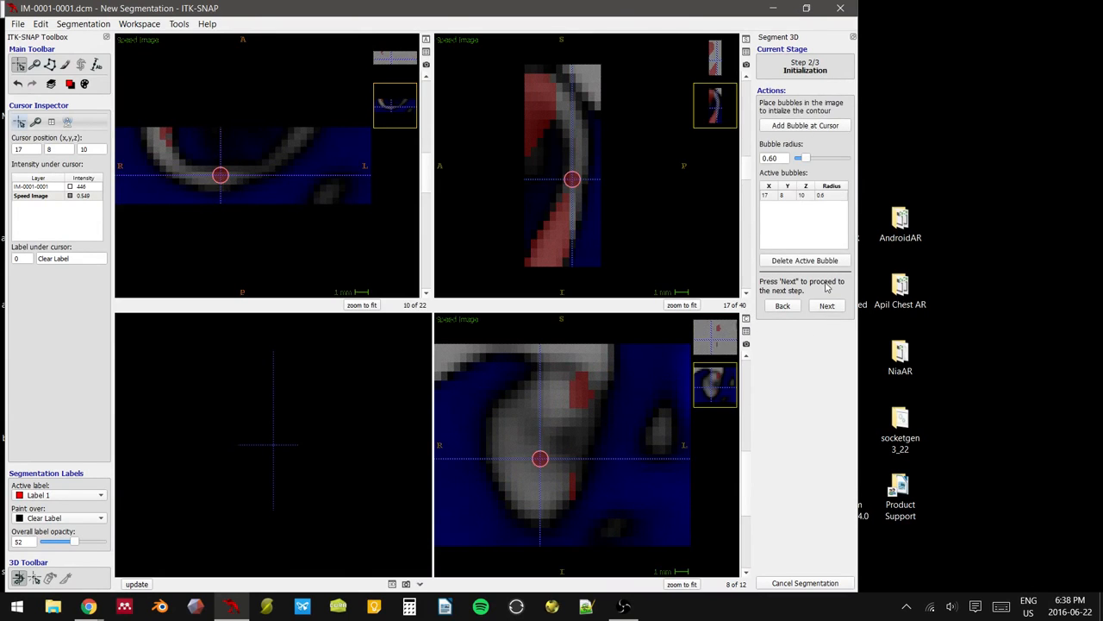
{"action": "left_click", "coordinate": [826, 306]}
{"action": "left_click", "coordinate": [804, 180]}
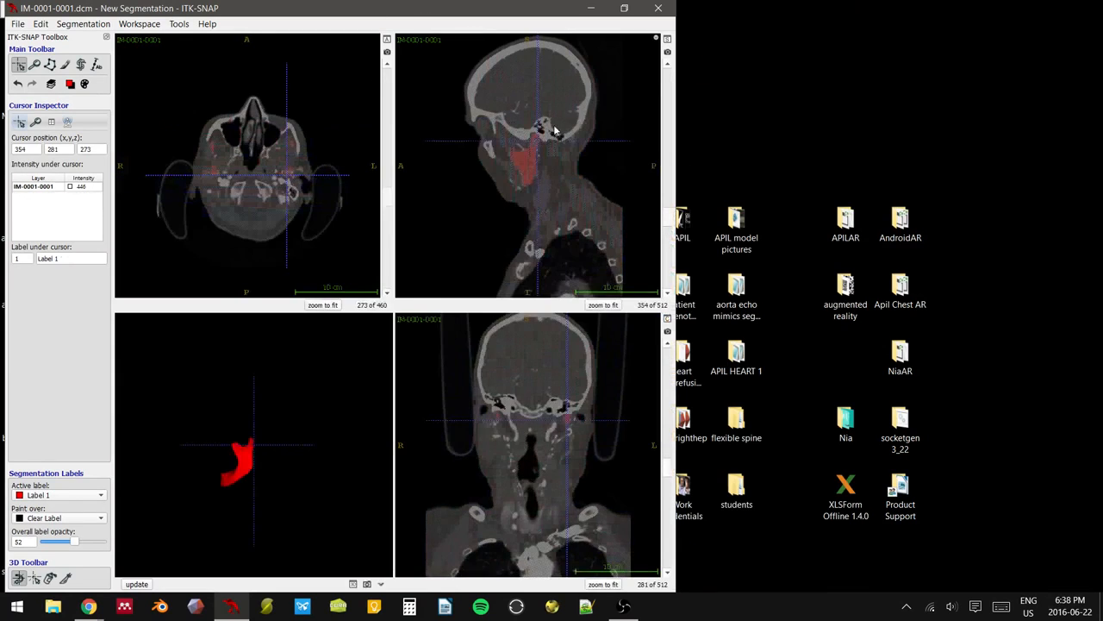
- Update the 3D mandible and examine the left condyle in the 3D view and slices for remaining holes
{"action": "left_click", "coordinate": [143, 586]}
{"action": "scroll", "coordinate": [246, 405], "scroll_direction": "up", "scroll_amount": 8}
{"action": "mouse_move", "coordinate": [271, 416]}
{"action": "left_mouse_down"}
{"action": "mouse_move", "coordinate": [163, 412]}
{"action": "mouse_move", "coordinate": [270, 437]}
{"action": "mouse_move", "coordinate": [264, 423]}
{"action": "mouse_move", "coordinate": [212, 489]}
{"action": "mouse_move", "coordinate": [263, 448]}
{"action": "mouse_move", "coordinate": [259, 415]}
{"action": "left_mouse_up"}
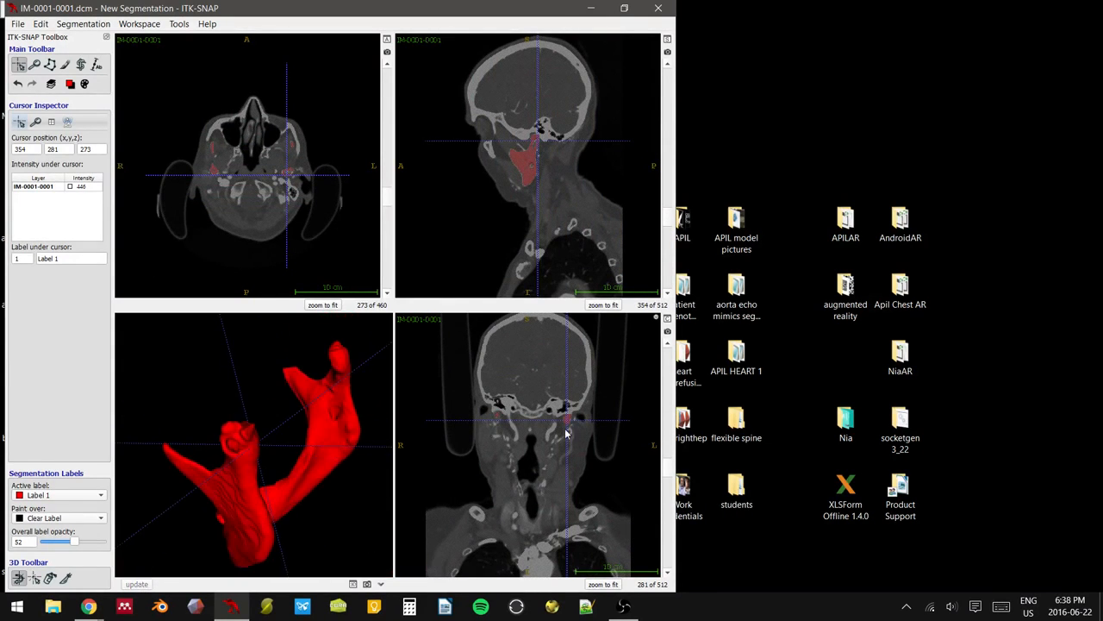
{"action": "right_click_drag", "start_coordinate": [566, 429], "coordinate": [557, 394]}
{"action": "middle_click_drag", "start_coordinate": [648, 346], "coordinate": [560, 402]}
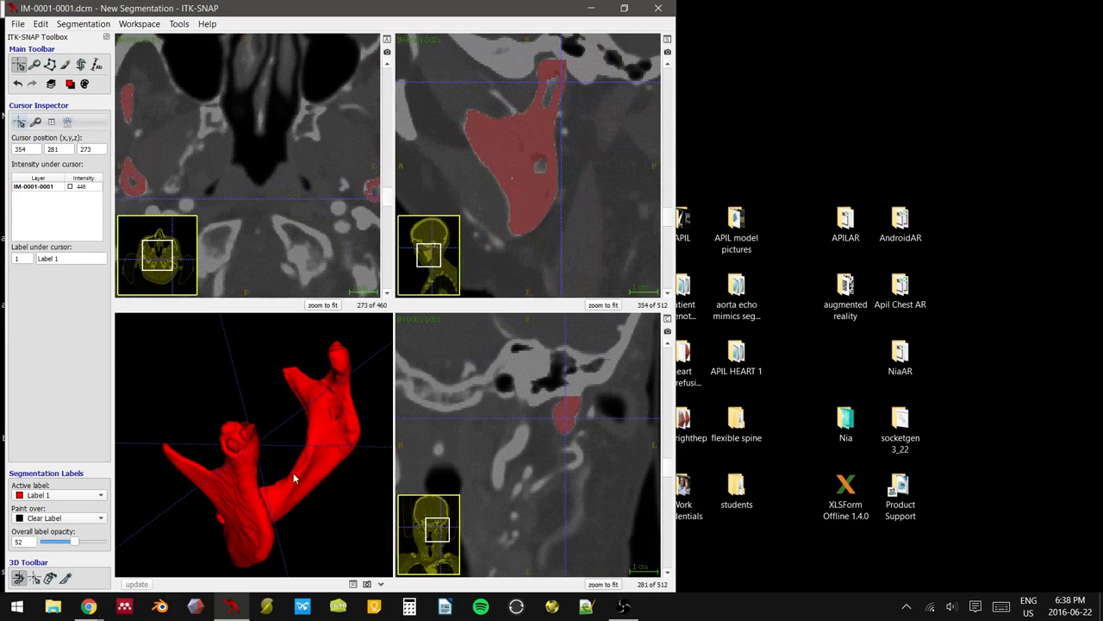
{"action": "right_click_drag", "start_coordinate": [293, 473], "coordinate": [279, 396]}
{"action": "mouse_move", "coordinate": [279, 397]}
{"action": "left_mouse_down"}
{"action": "mouse_move", "coordinate": [263, 387]}
{"action": "mouse_move", "coordinate": [168, 474]}
{"action": "mouse_move", "coordinate": [218, 455]}
{"action": "mouse_move", "coordinate": [286, 395]}
{"action": "mouse_move", "coordinate": [363, 422]}
{"action": "mouse_move", "coordinate": [279, 419]}
{"action": "mouse_move", "coordinate": [297, 388]}
{"action": "left_mouse_up"}
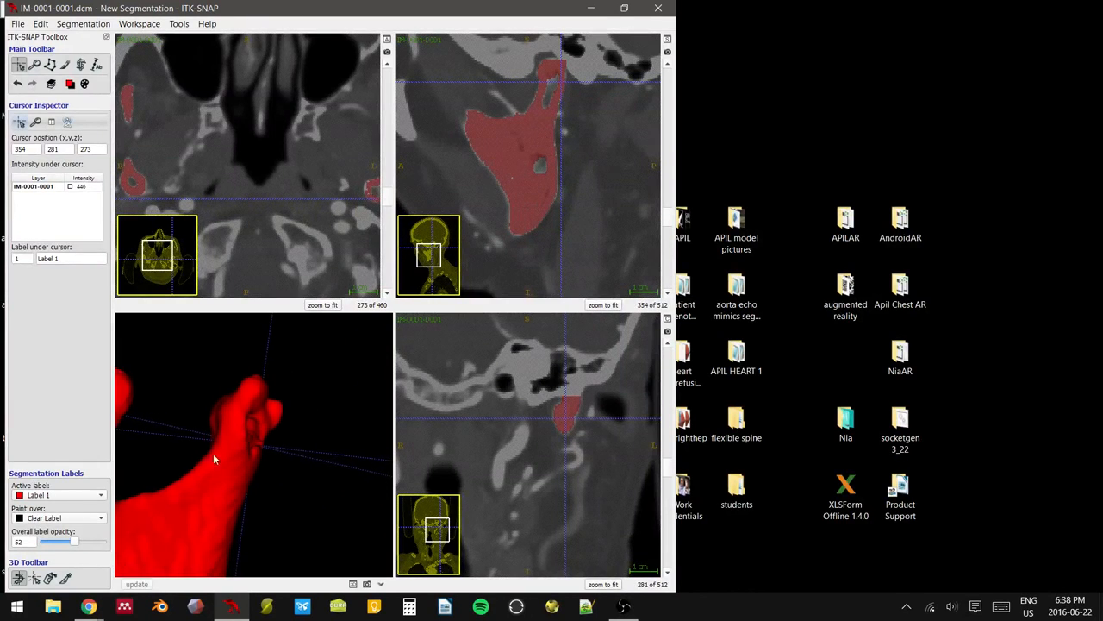
{"action": "left_click_drag", "start_coordinate": [213, 454], "coordinate": [289, 420]}
{"action": "left_click_drag", "start_coordinate": [178, 418], "coordinate": [205, 437]}
- Check the right ramus, condyle and coronoid process in the slices for bone still missing from the segmentation
{"action": "middle_click_drag", "start_coordinate": [223, 159], "coordinate": [305, 130]}
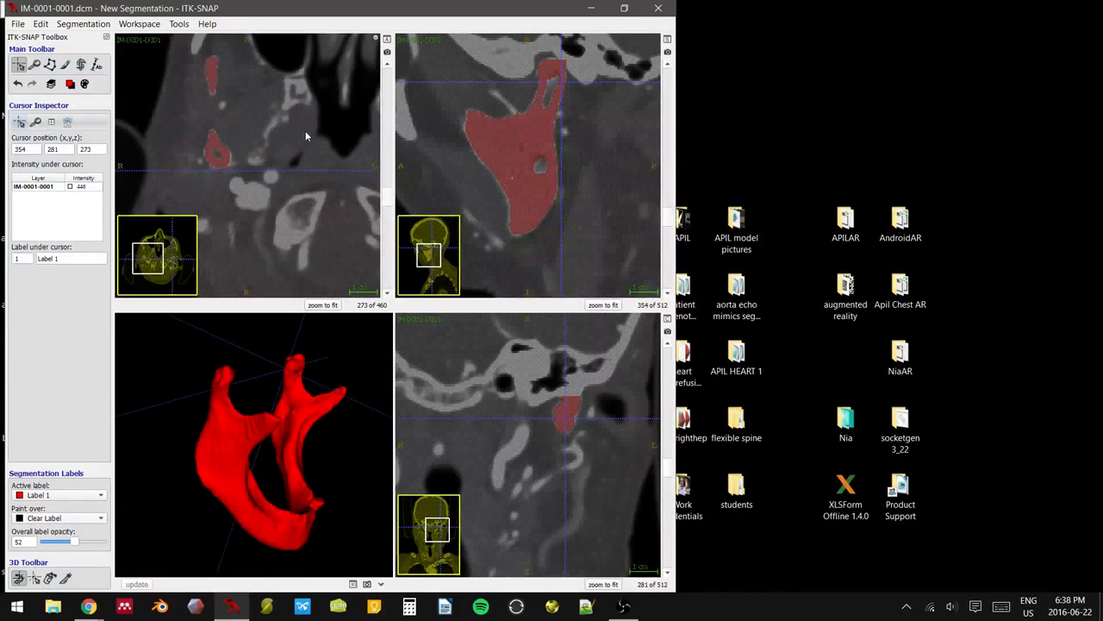
{"action": "scroll", "coordinate": [246, 180], "scroll_direction": "up", "scroll_amount": 12}
{"action": "right_click_drag", "start_coordinate": [254, 179], "coordinate": [307, 266]}
{"action": "scroll", "coordinate": [289, 178], "scroll_direction": "down", "scroll_amount": 20}
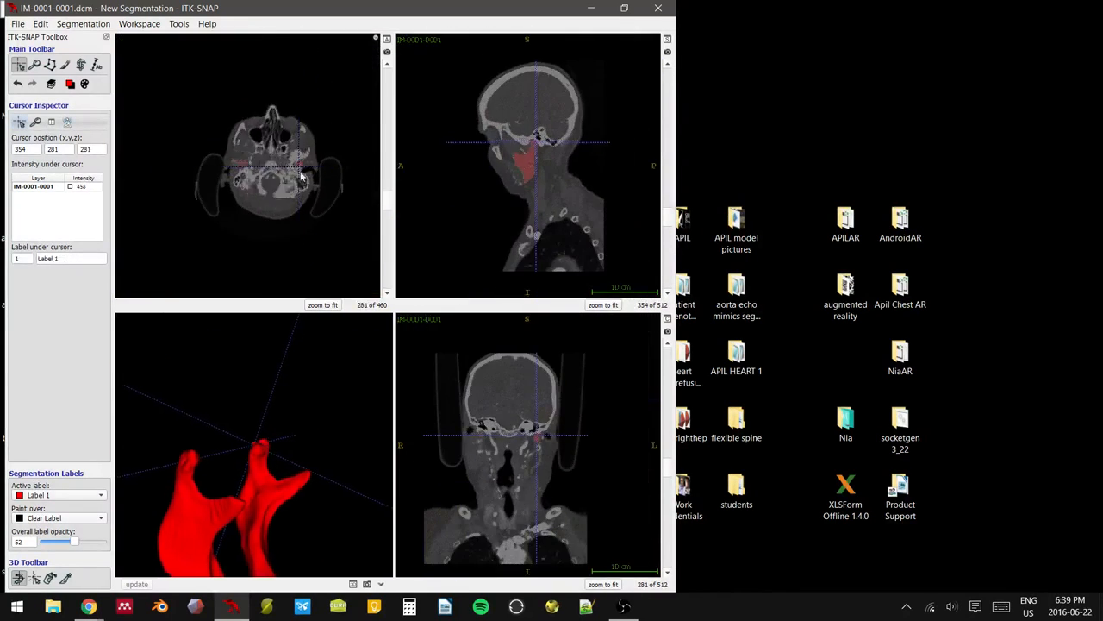
{"action": "left_click", "coordinate": [521, 160]}
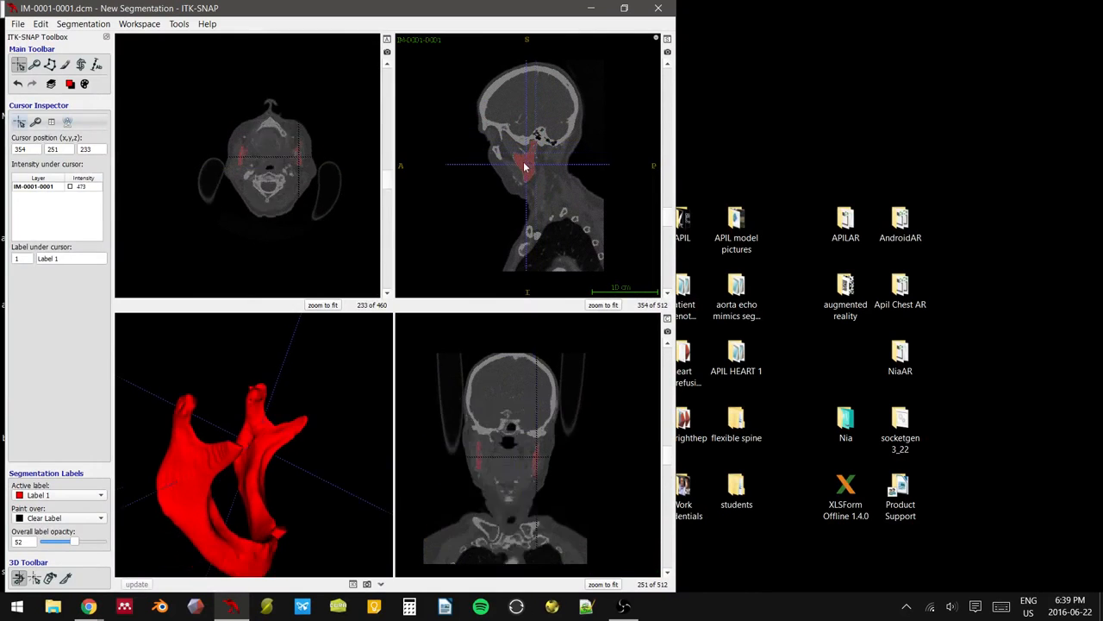
{"action": "left_click_drag", "start_coordinate": [478, 440], "coordinate": [480, 446]}
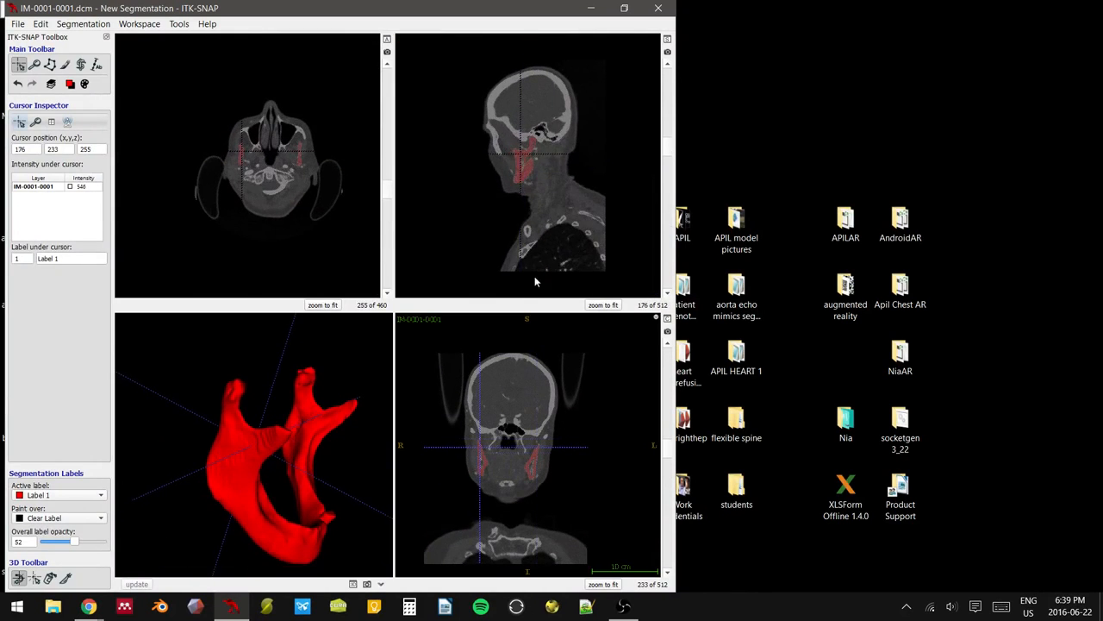
{"action": "middle_click_drag", "start_coordinate": [528, 222], "coordinate": [528, 208]}
{"action": "right_click_drag", "start_coordinate": [528, 207], "coordinate": [473, 182]}
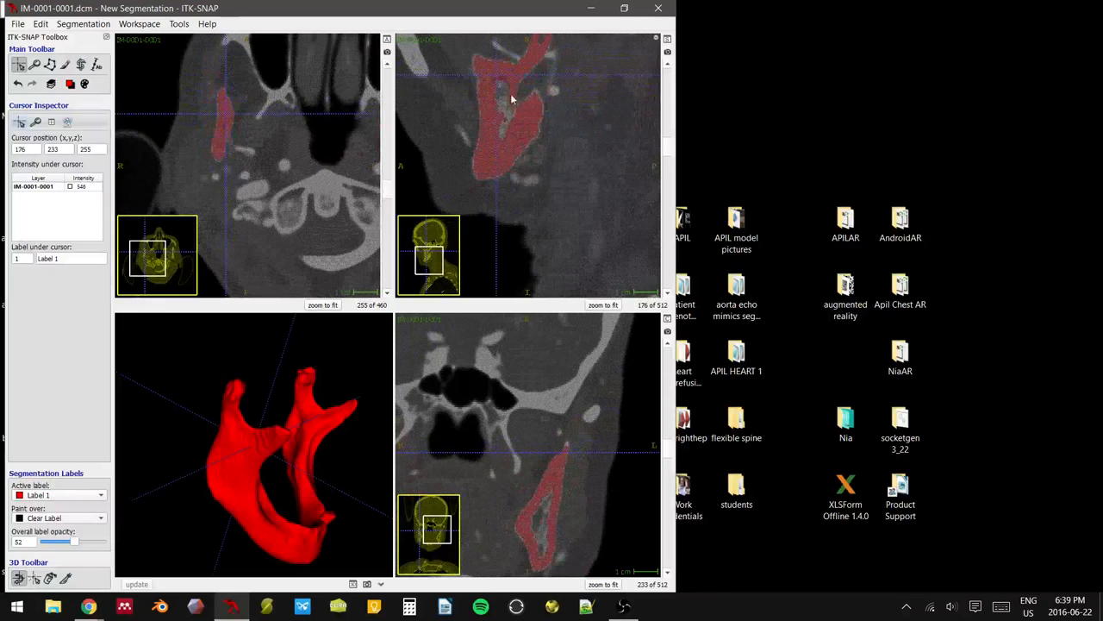
{"action": "left_click_drag", "start_coordinate": [487, 75], "coordinate": [481, 64]}
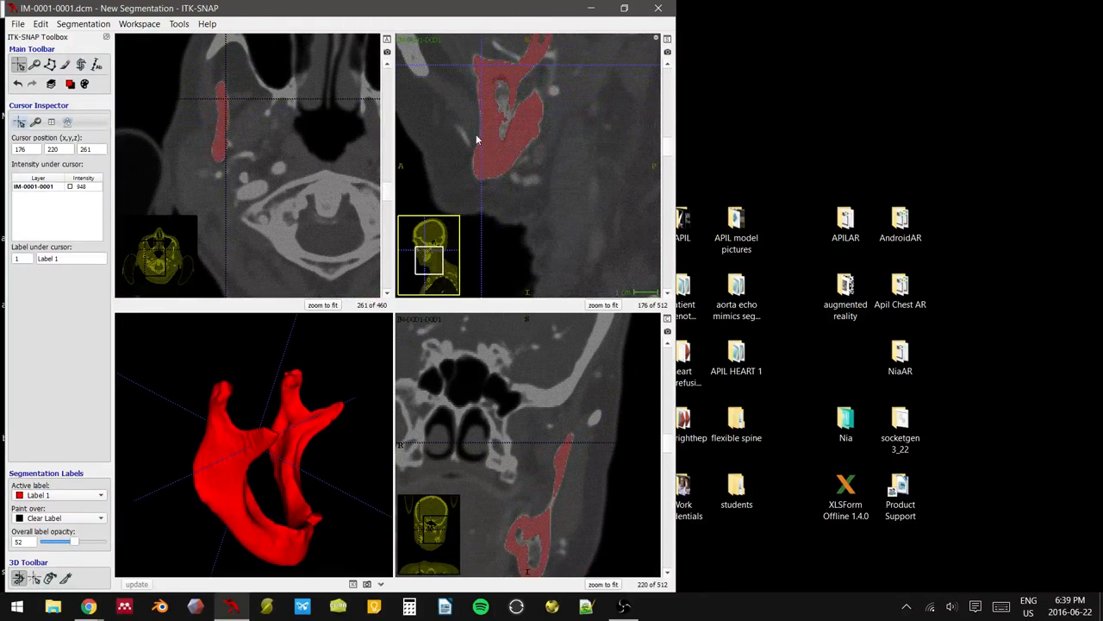
{"action": "scroll", "coordinate": [476, 138], "scroll_direction": "down", "scroll_amount": 8}
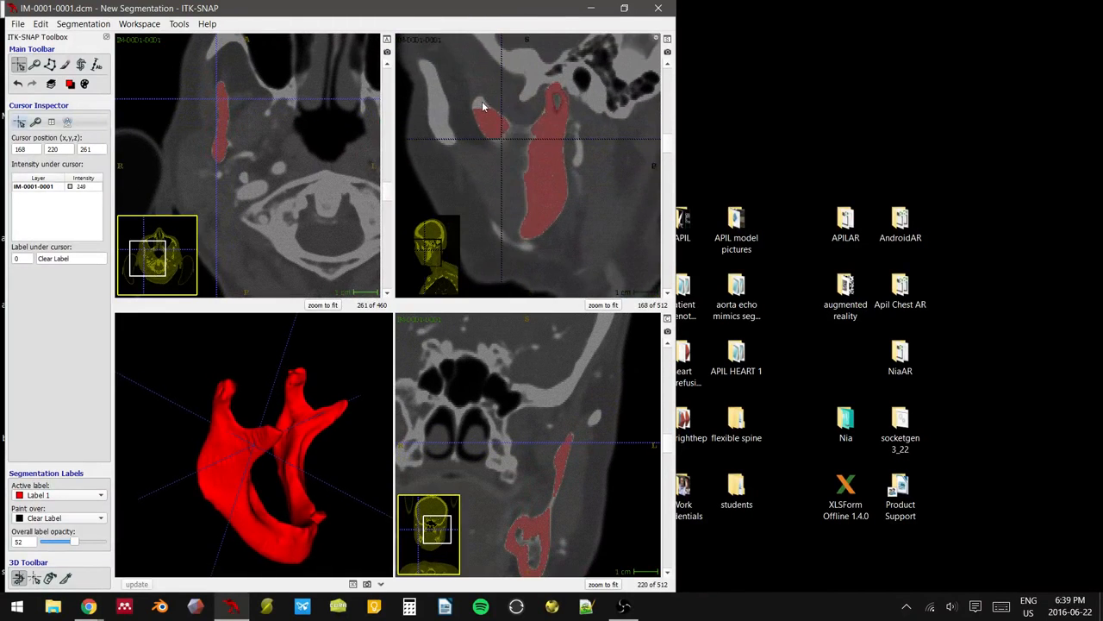
- Reset the snake ROI and crop it around the right coronoid process to about 31 × 43 × 42 voxels
{"action": "left_click", "coordinate": [483, 104]}
{"action": "left_click", "coordinate": [81, 65]}
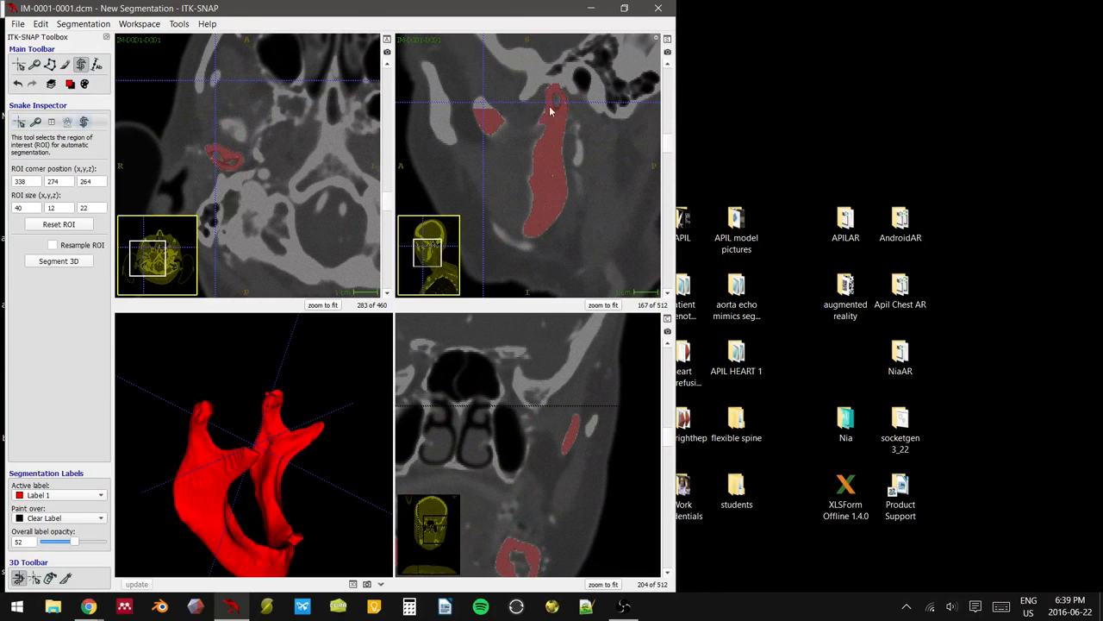
{"action": "left_click", "coordinate": [69, 226]}
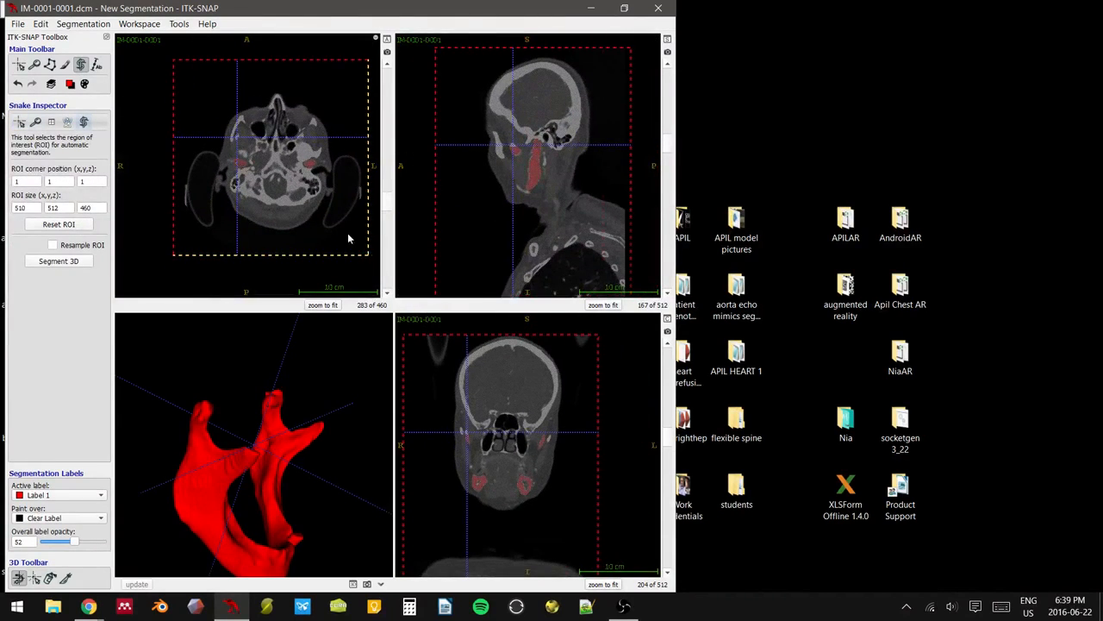
{"action": "left_click_drag", "start_coordinate": [250, 152], "coordinate": [244, 138]}
{"action": "left_click_drag", "start_coordinate": [175, 62], "coordinate": [234, 130]}
{"action": "scroll", "coordinate": [234, 129], "scroll_direction": "down", "scroll_amount": 1}
{"action": "right_click_drag", "start_coordinate": [492, 152], "coordinate": [562, 222]}
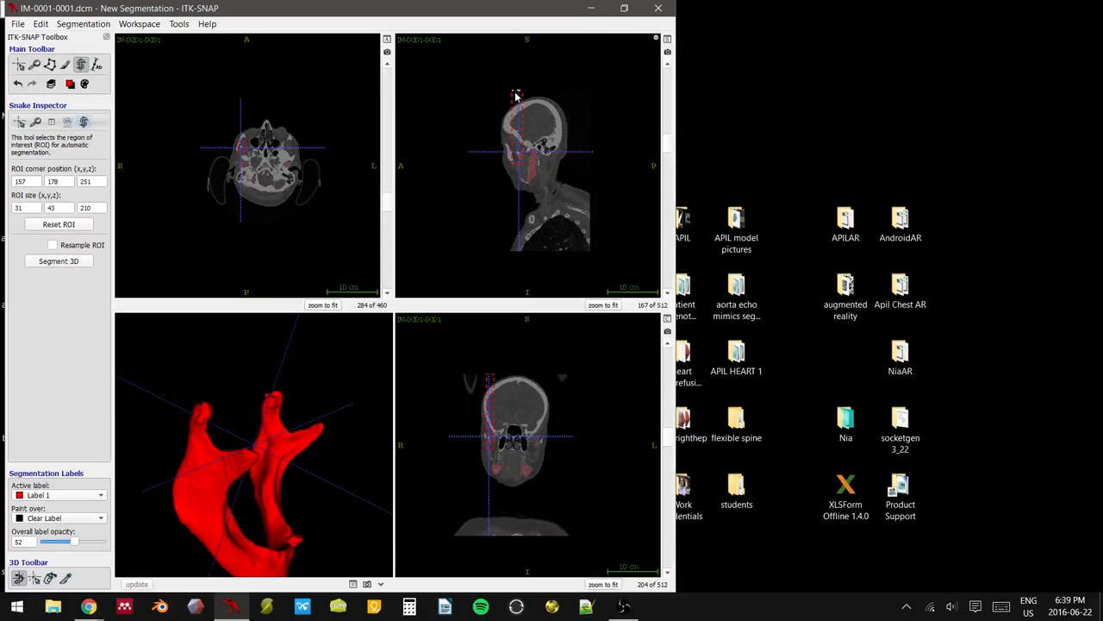
{"action": "left_click_drag", "start_coordinate": [517, 91], "coordinate": [519, 150]}
{"action": "right_click_drag", "start_coordinate": [559, 153], "coordinate": [550, 92]}
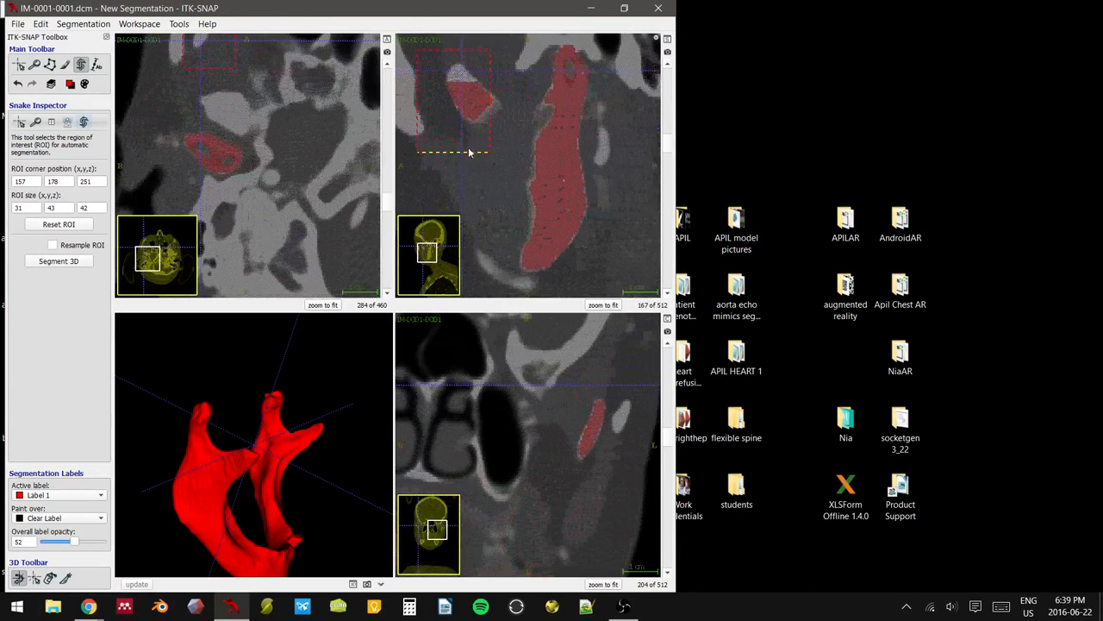
- Tighten the ROI around the right coronoid tip to about 24 × 23 × 17 voxels and start the 3D segmentation
{"action": "left_click_drag", "start_coordinate": [490, 146], "coordinate": [440, 79]}
{"action": "middle_click_drag", "start_coordinate": [240, 196], "coordinate": [278, 265]}
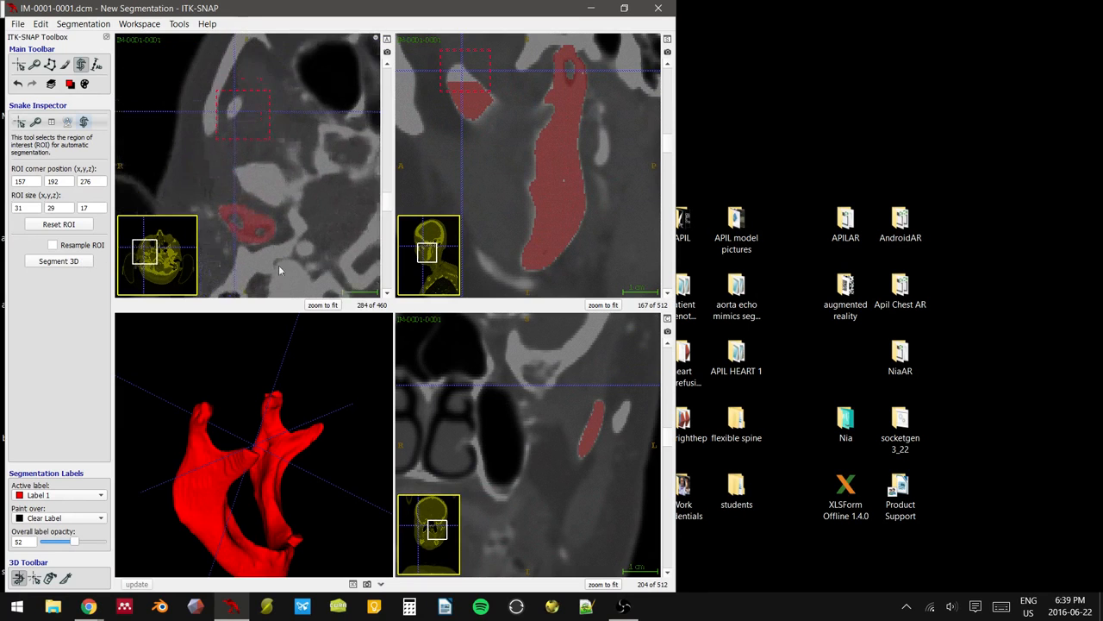
{"action": "left_click_drag", "start_coordinate": [263, 133], "coordinate": [257, 127]}
{"action": "right_click_drag", "start_coordinate": [476, 354], "coordinate": [492, 395]}
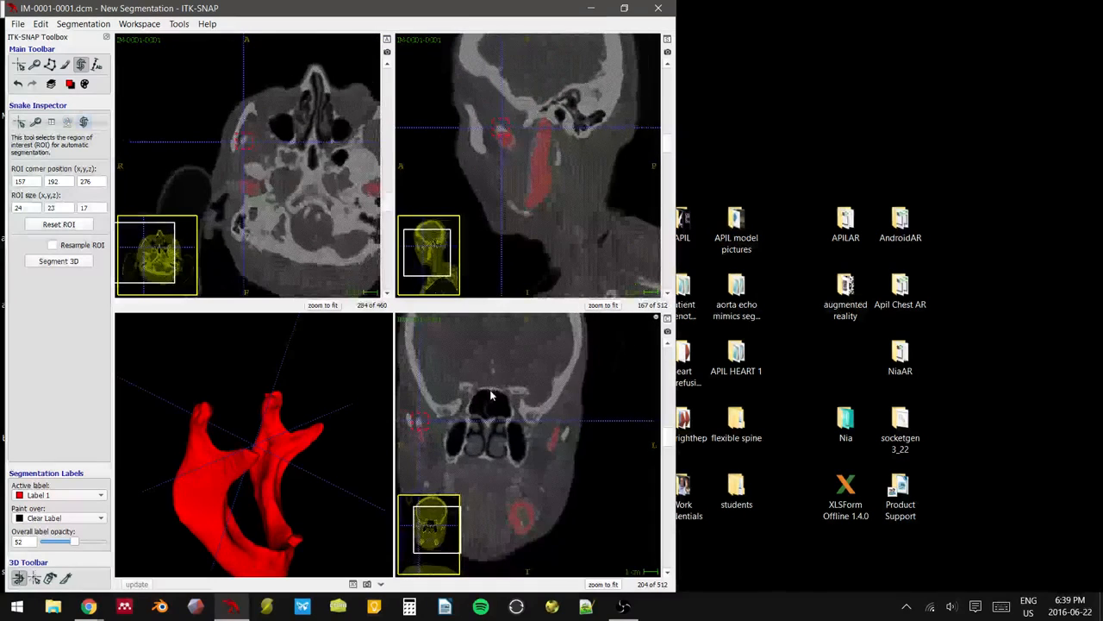
{"action": "left_click", "coordinate": [76, 260]}
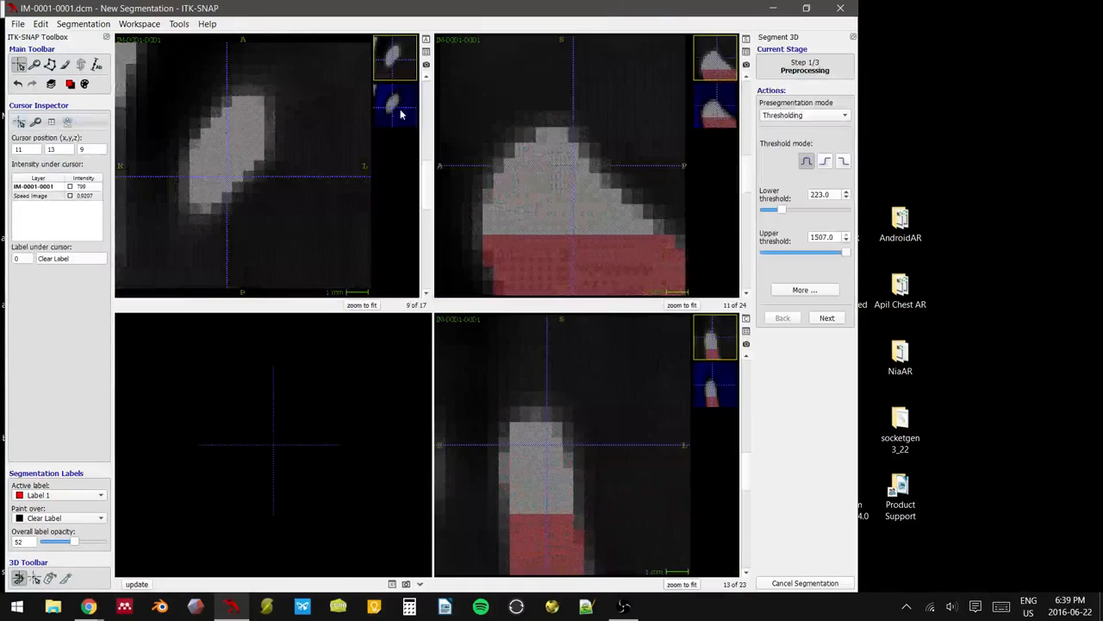
- Keep the thresholding presegmentation, seed a bubble of radius 1.40 in the right coronoid tip and evolve the contour to fill it
{"action": "left_click", "coordinate": [827, 317]}
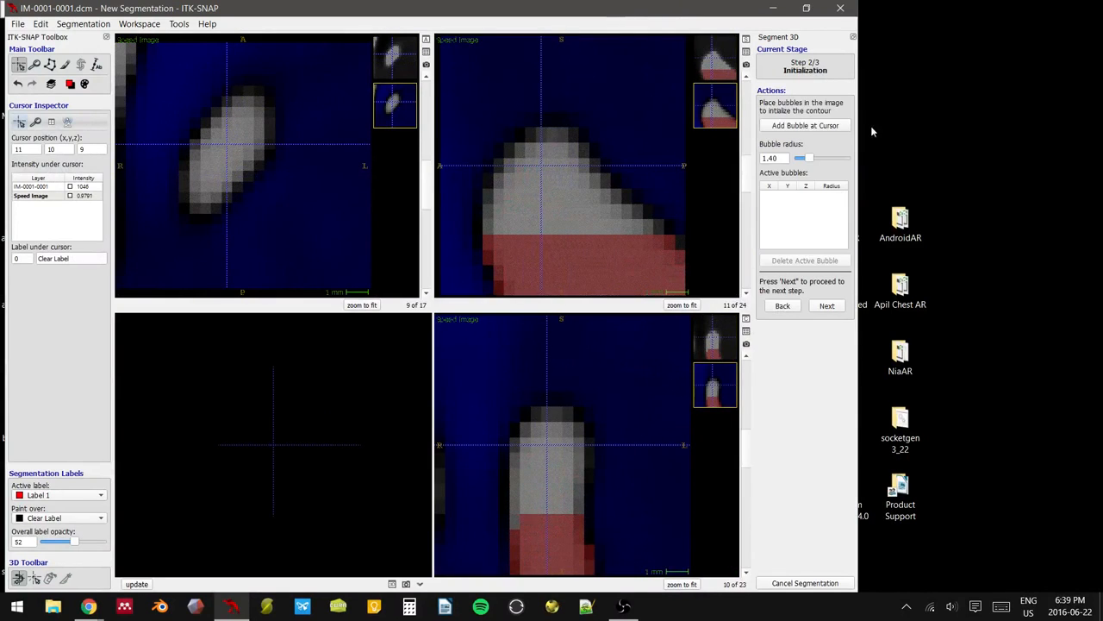
{"action": "left_click", "coordinate": [826, 128]}
{"action": "left_click", "coordinate": [826, 306]}
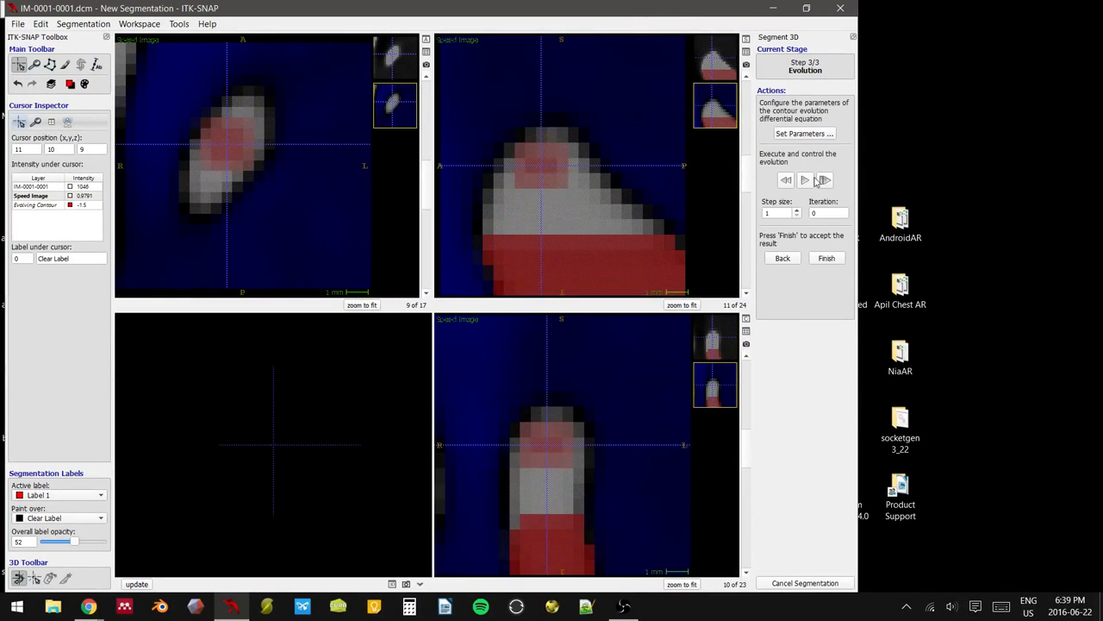
{"action": "left_click", "coordinate": [824, 179]}
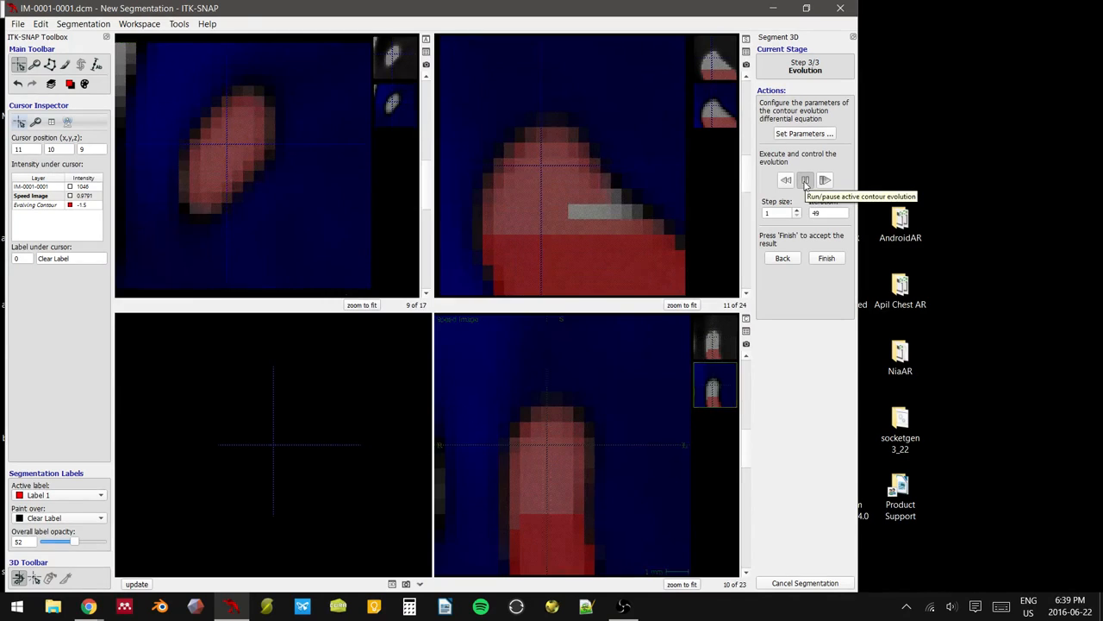
{"action": "left_click", "coordinate": [806, 181]}
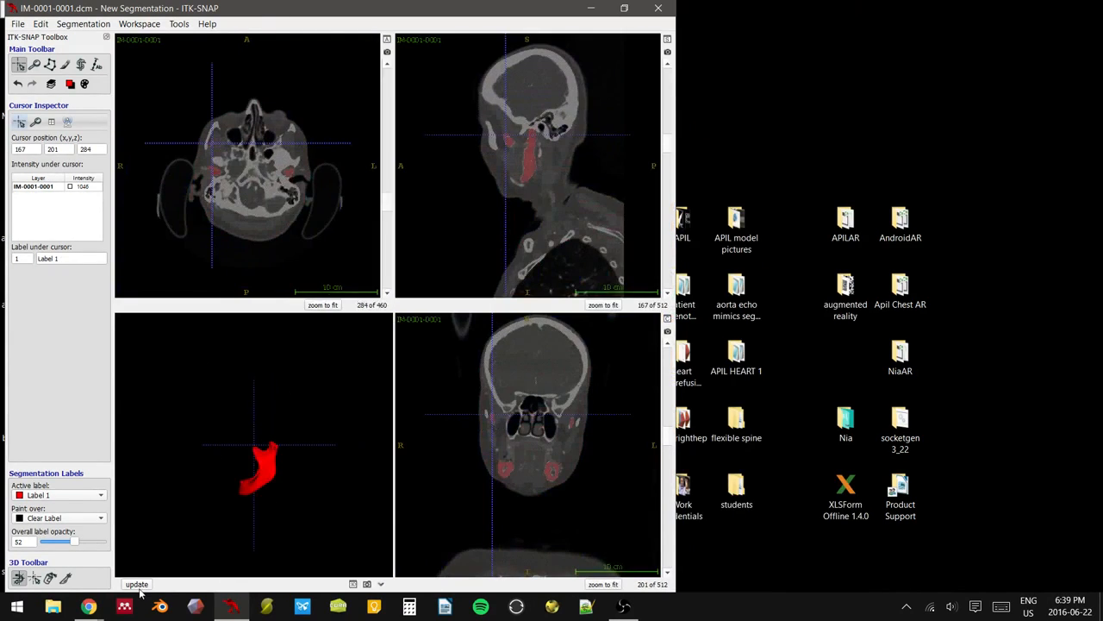
- Enlarge the ROI over the remaining gap below the right coronoid tip to about 24 × 29 × 22 voxels and start the 3D segmentation
{"action": "left_click_drag", "start_coordinate": [213, 518], "coordinate": [254, 366]}
{"action": "right_click_drag", "start_coordinate": [247, 289], "coordinate": [190, 162]}
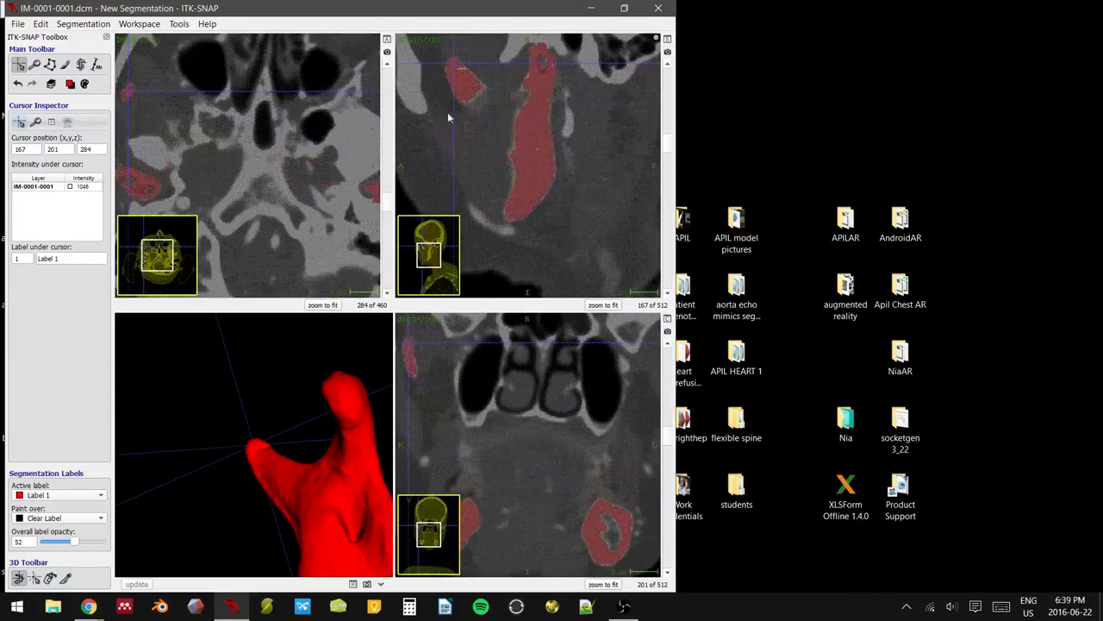
{"action": "left_click", "coordinate": [458, 76]}
{"action": "left_click", "coordinate": [80, 64]}
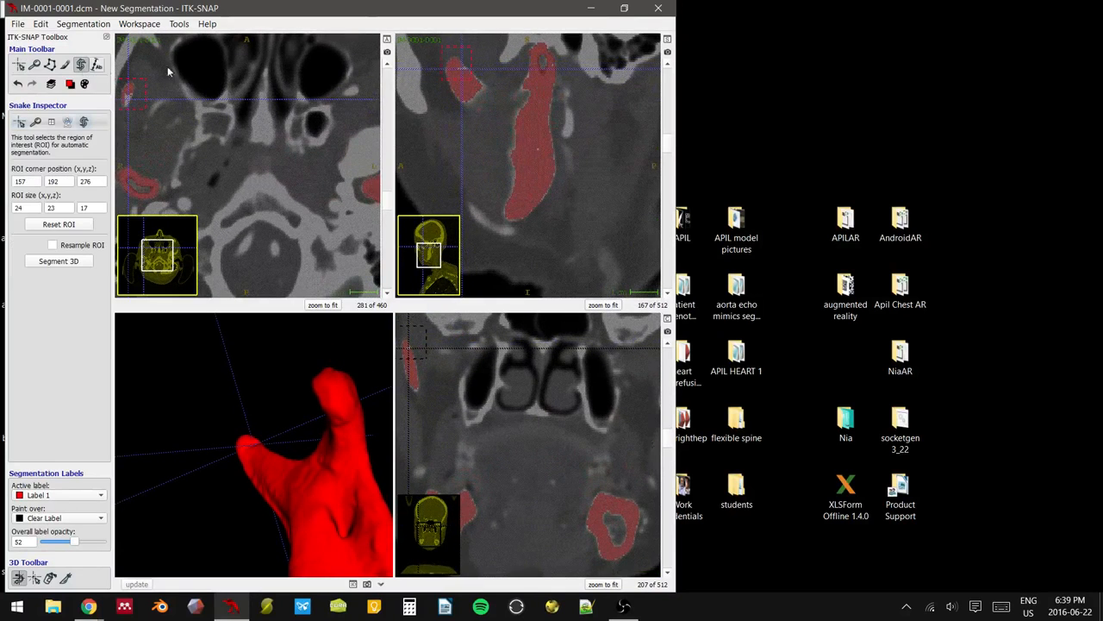
{"action": "left_click_drag", "start_coordinate": [458, 69], "coordinate": [465, 75]}
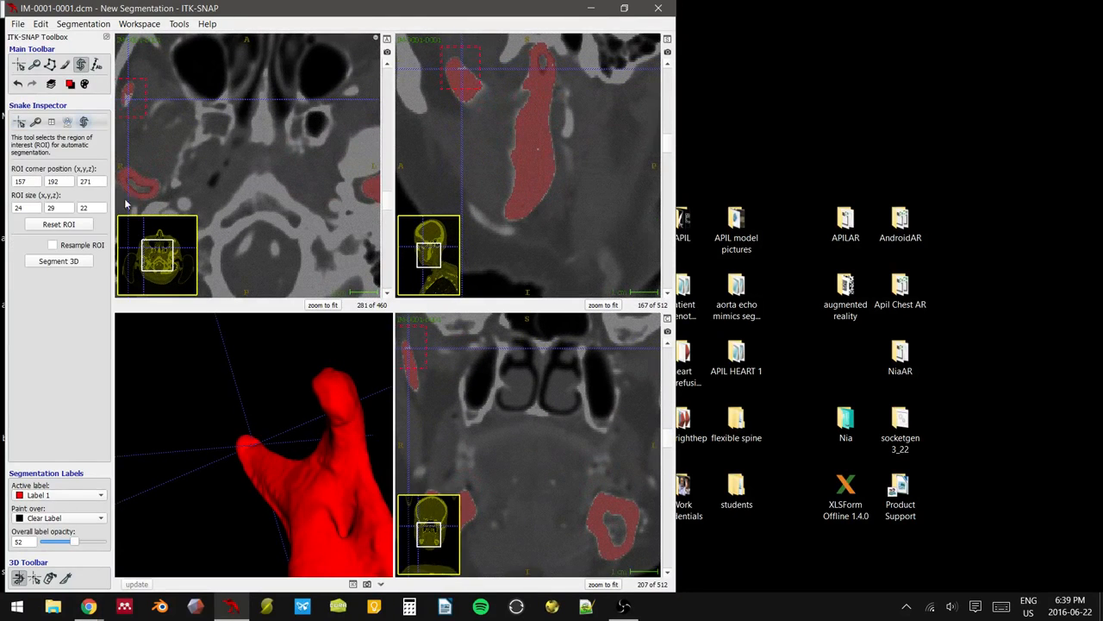
{"action": "left_click", "coordinate": [84, 261]}
- Seed a bubble of radius 1.40 in the unlabelled bone of the right coronoid process and evolve the contour to fill it
{"action": "left_click", "coordinate": [223, 164]}
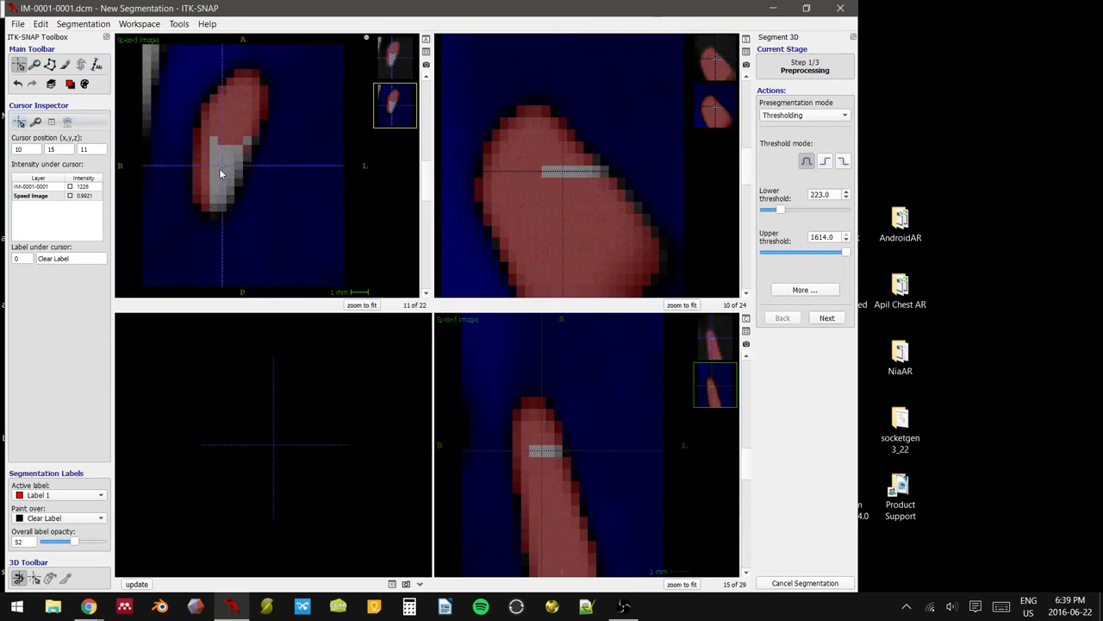
{"action": "left_click", "coordinate": [824, 319]}
{"action": "left_click", "coordinate": [805, 126]}
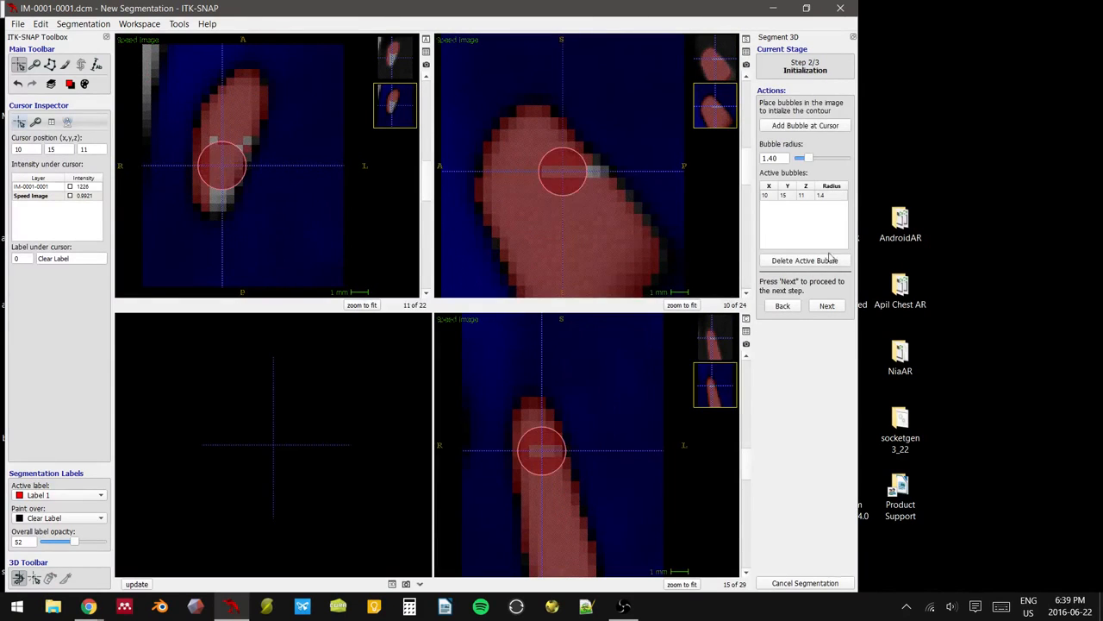
{"action": "left_click", "coordinate": [825, 306]}
{"action": "left_click", "coordinate": [803, 180]}
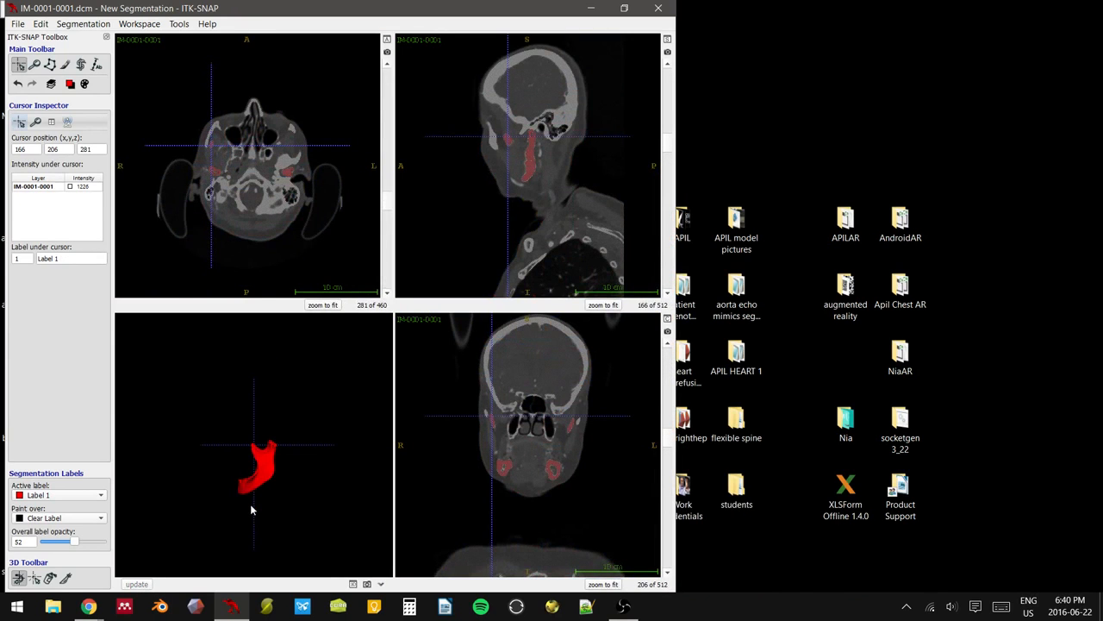
- Examine the whole mandible in the 3D view and maximize the window
{"action": "right_click_drag", "start_coordinate": [251, 506], "coordinate": [186, 315]}
{"action": "left_click_drag", "start_coordinate": [244, 417], "coordinate": [259, 445]}
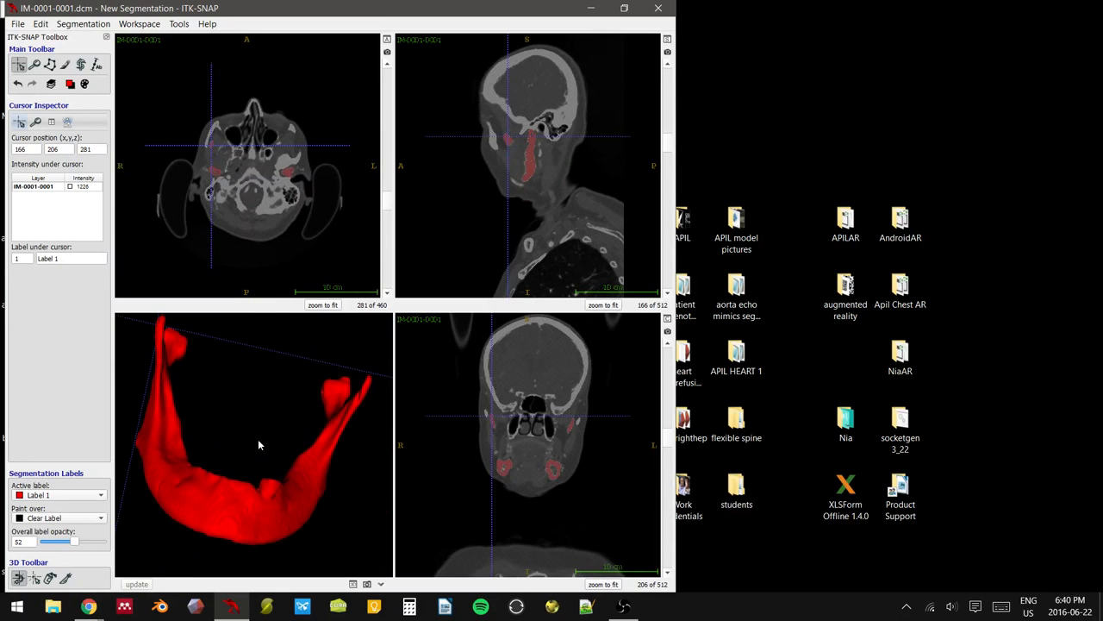
{"action": "left_click", "coordinate": [623, 8]}
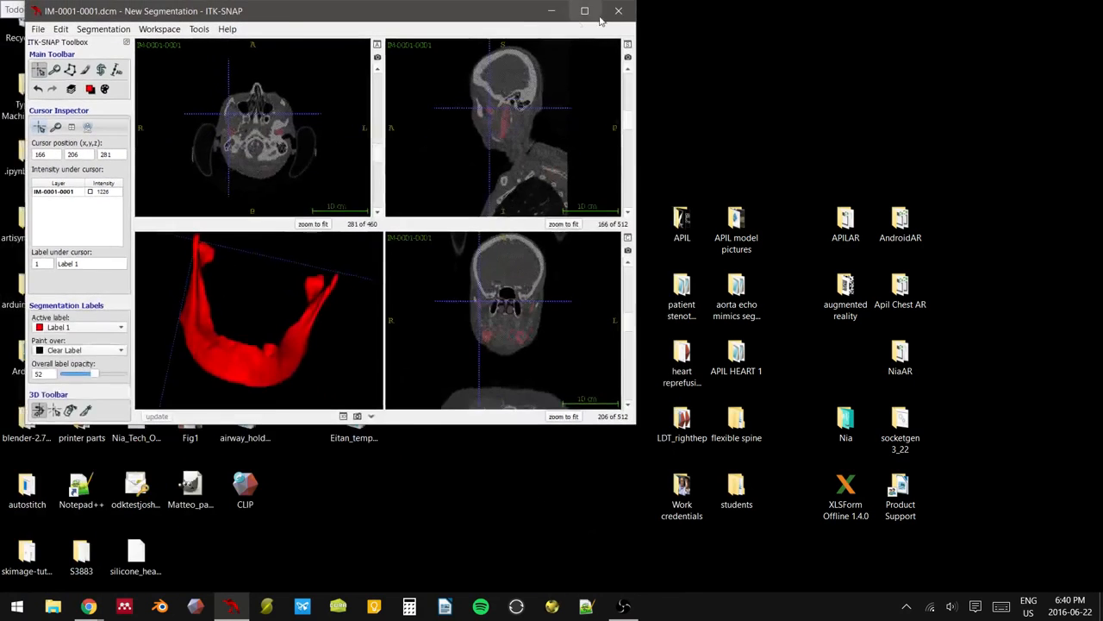
{"action": "left_click_drag", "start_coordinate": [394, 436], "coordinate": [250, 146]}
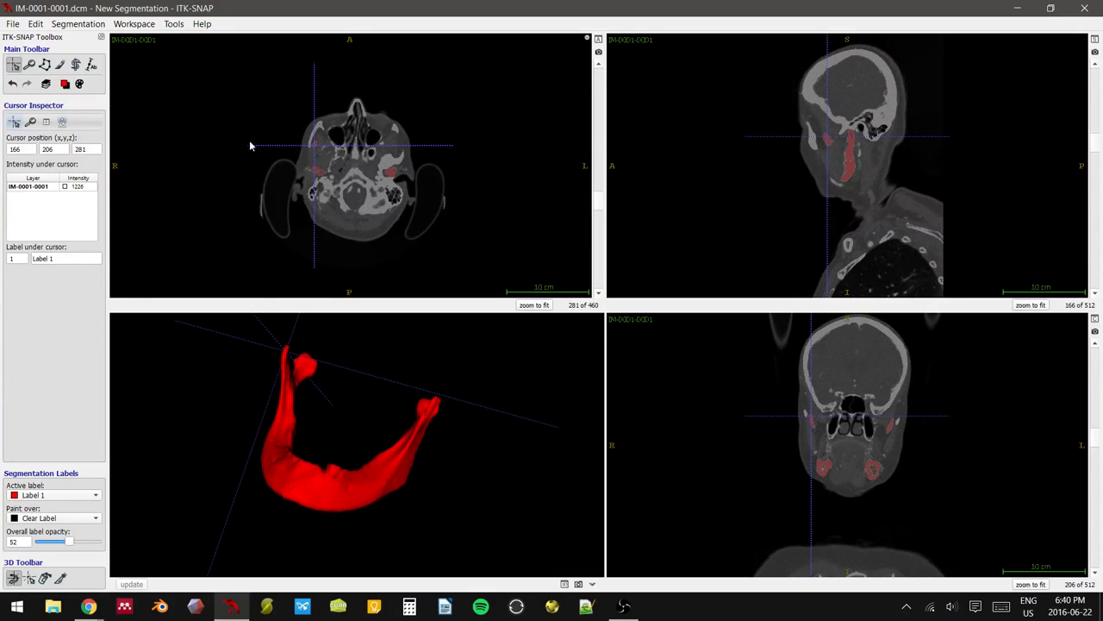
- Start a surface mesh export of Label 1 with STL Mesh File as the format
{"action": "left_click", "coordinate": [132, 25]}
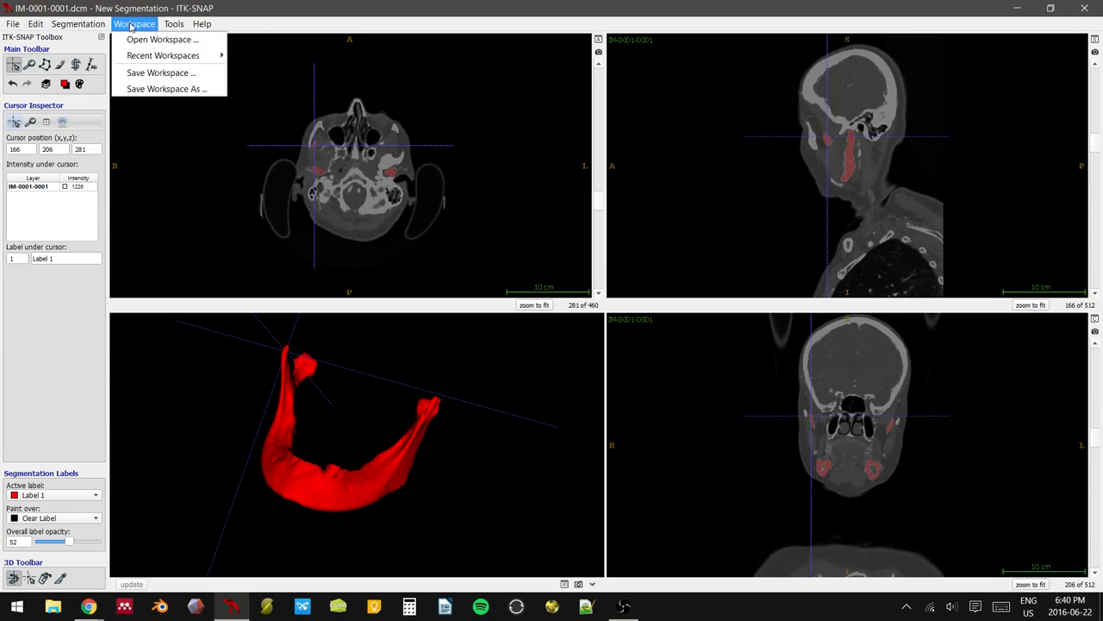
{"action": "mouse_move", "coordinate": [96, 26]}
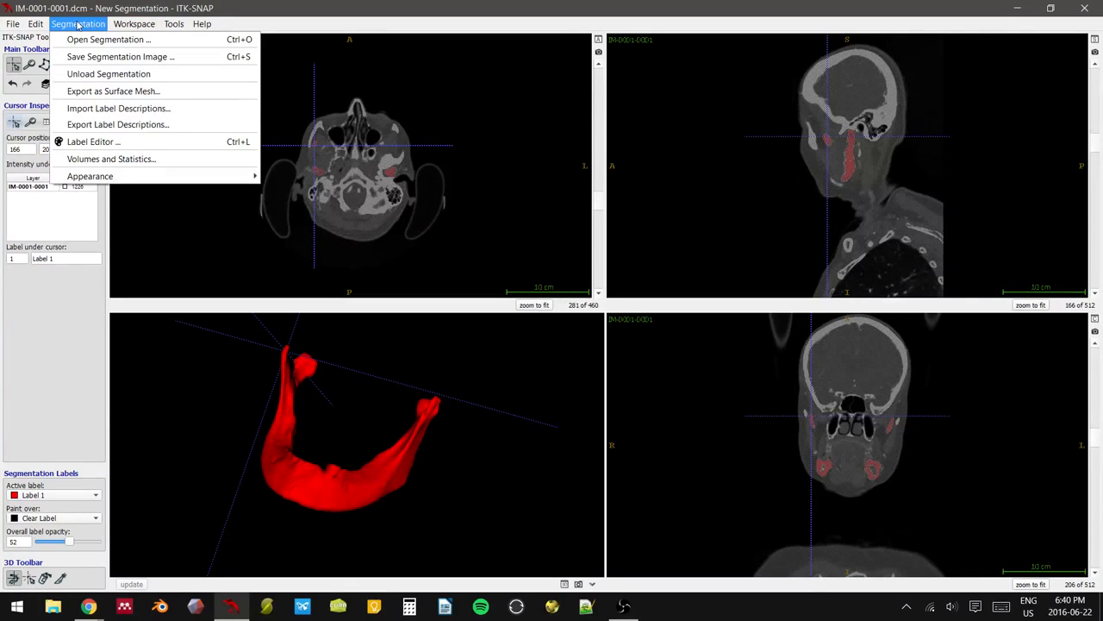
{"action": "left_click", "coordinate": [109, 91]}
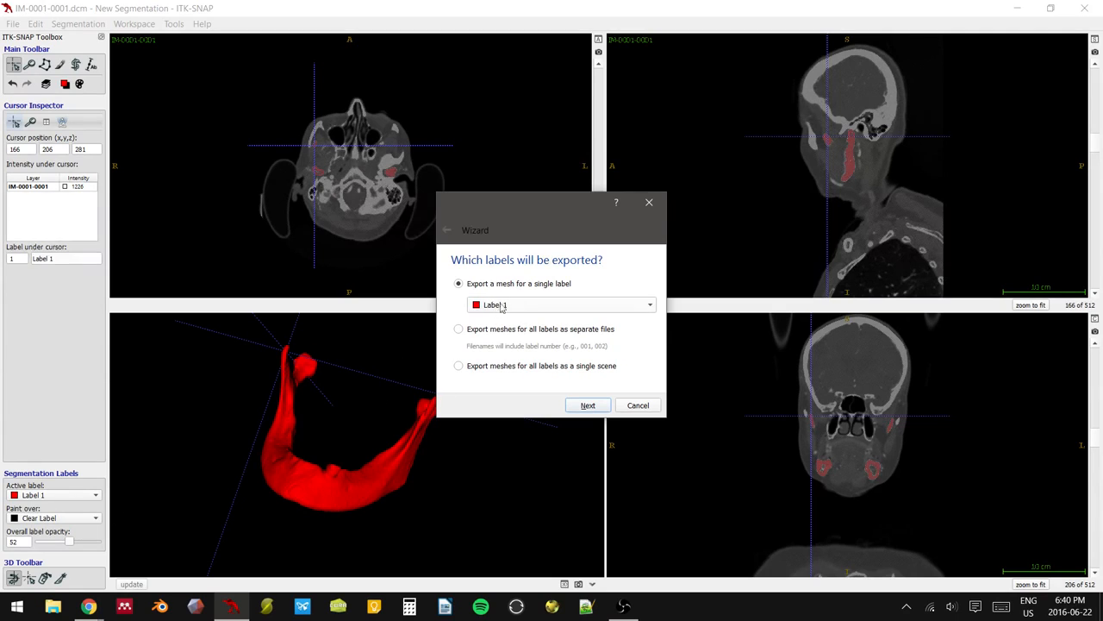
{"action": "left_click", "coordinate": [587, 405]}
{"action": "left_click", "coordinate": [514, 360]}
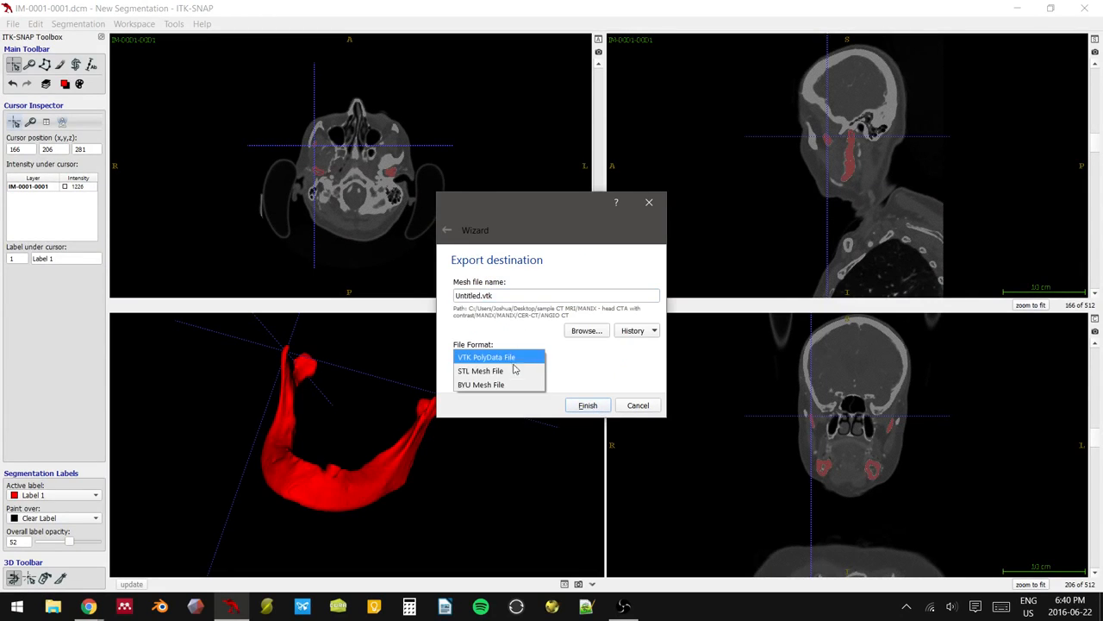
{"action": "left_click", "coordinate": [513, 370]}
{"action": "left_click", "coordinate": [533, 295]}
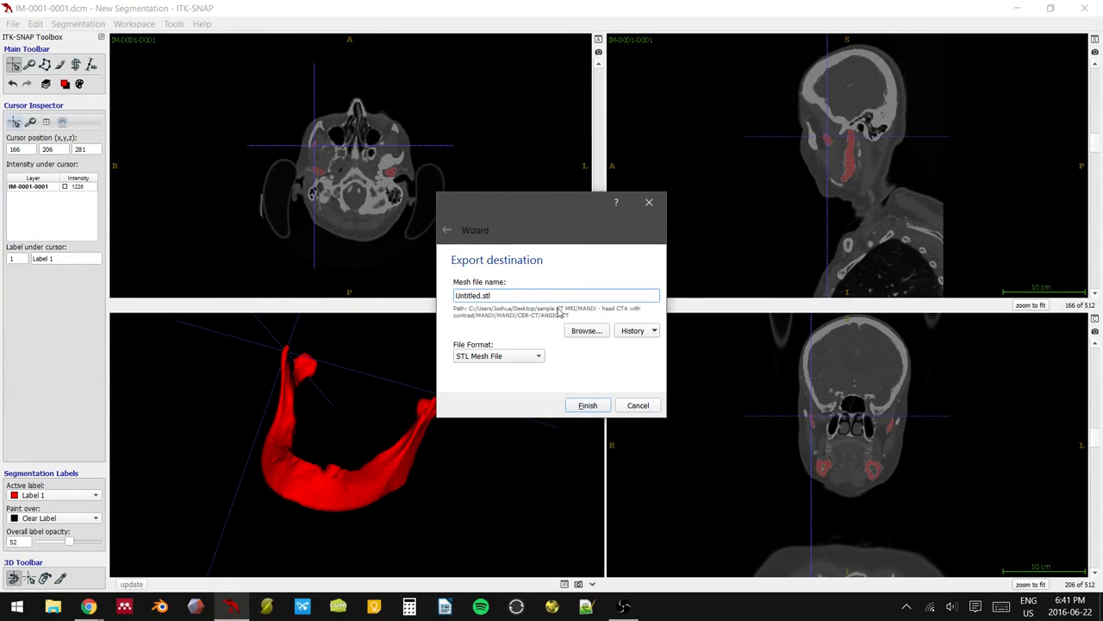
- Set the export destination to mandible.stl on the Desktop and finish the mesh export
{"action": "left_click", "coordinate": [582, 335]}
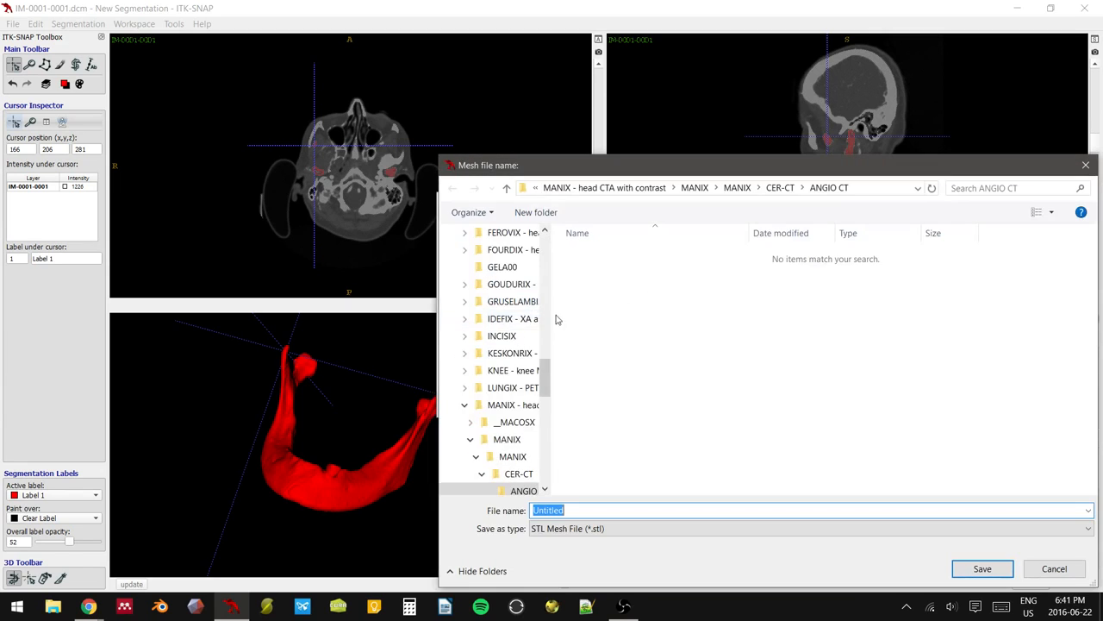
{"action": "scroll", "coordinate": [524, 320], "scroll_direction": "up", "scroll_amount": 15}
{"action": "left_click", "coordinate": [509, 274]}
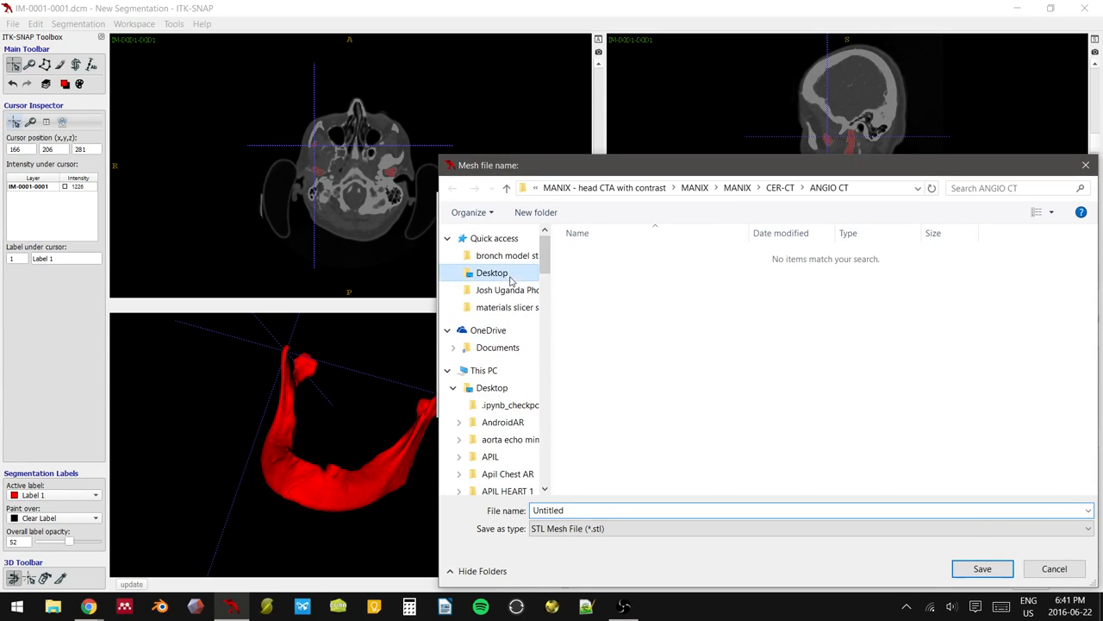
{"action": "left_click", "coordinate": [601, 508]}
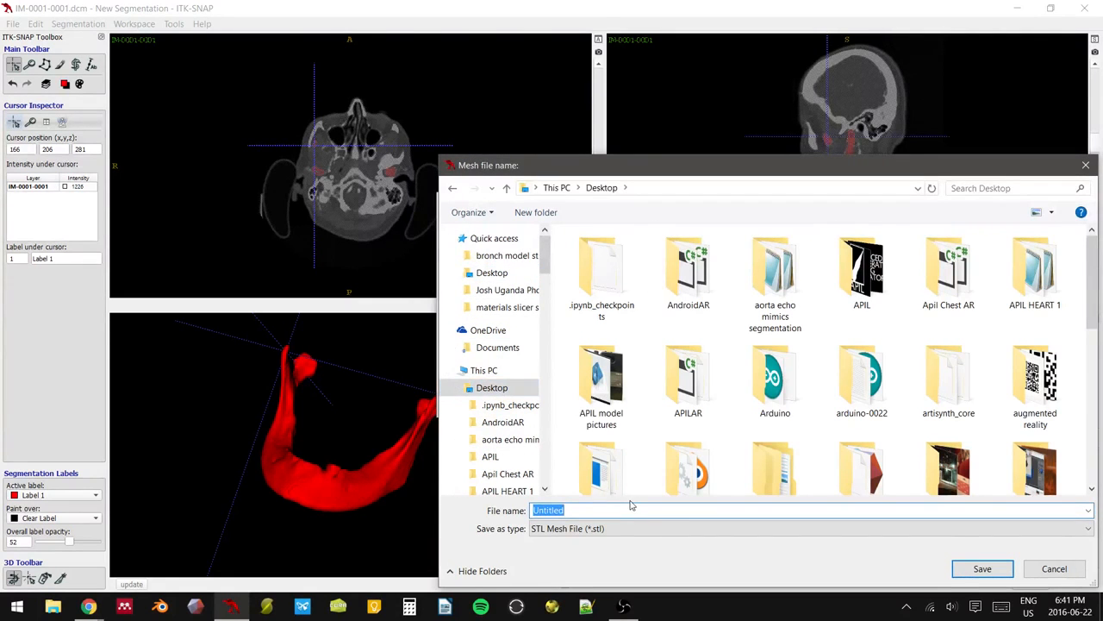
{"action": "type", "text": "mandible"}
{"action": "left_click", "coordinate": [982, 568]}
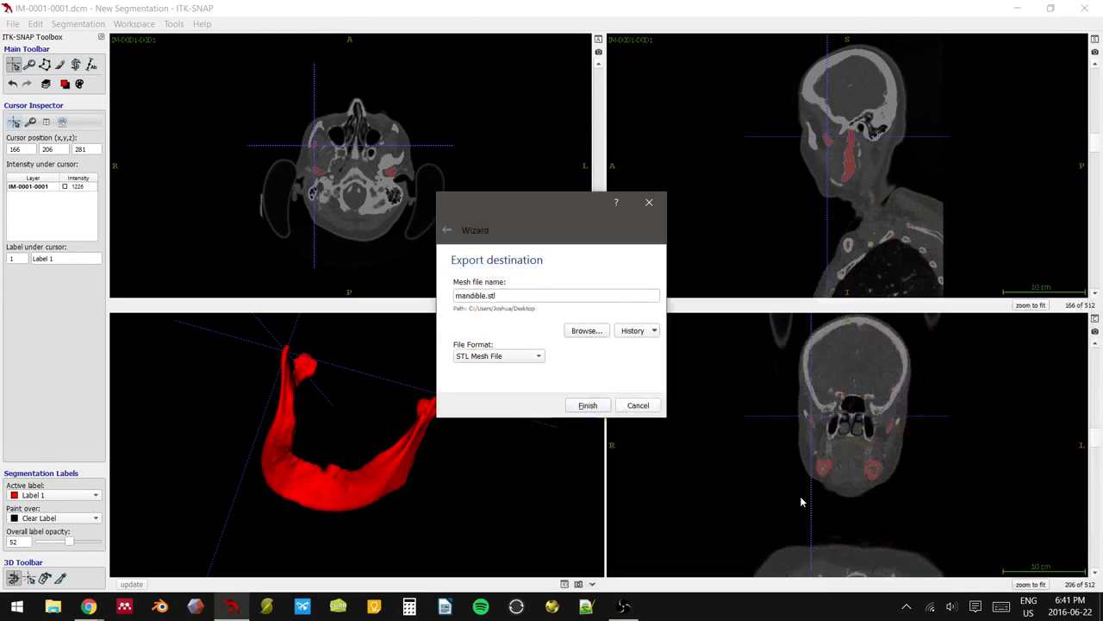
{"action": "left_click", "coordinate": [588, 405]}
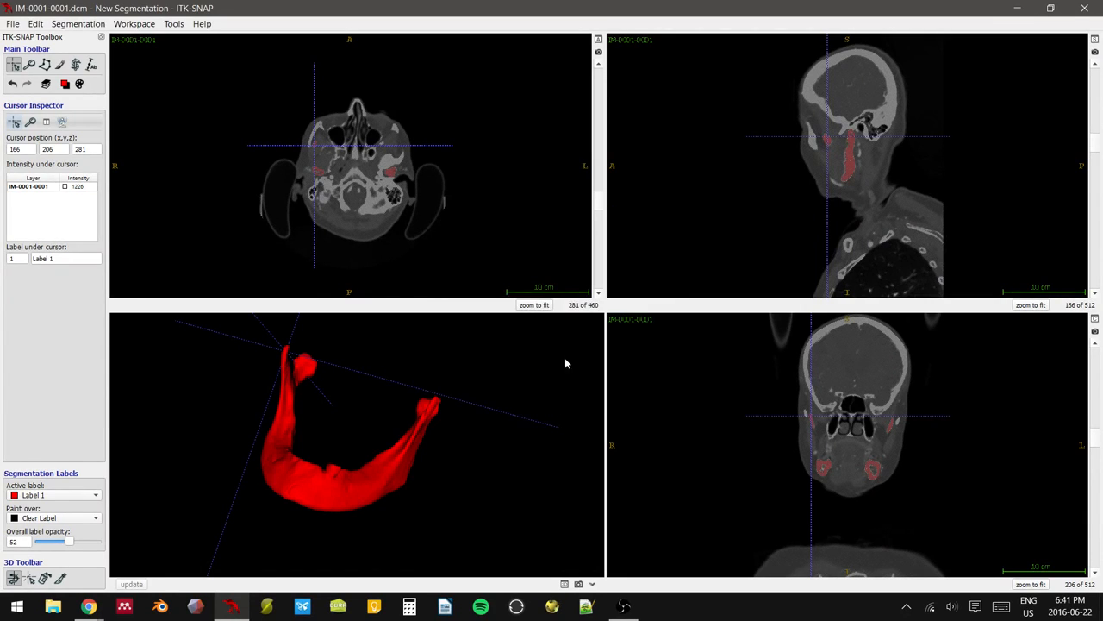
- Switch to Autodesk Meshmixer in a maximized window and import the mandible mesh from the Desktop
{"action": "left_click", "coordinate": [1017, 8]}
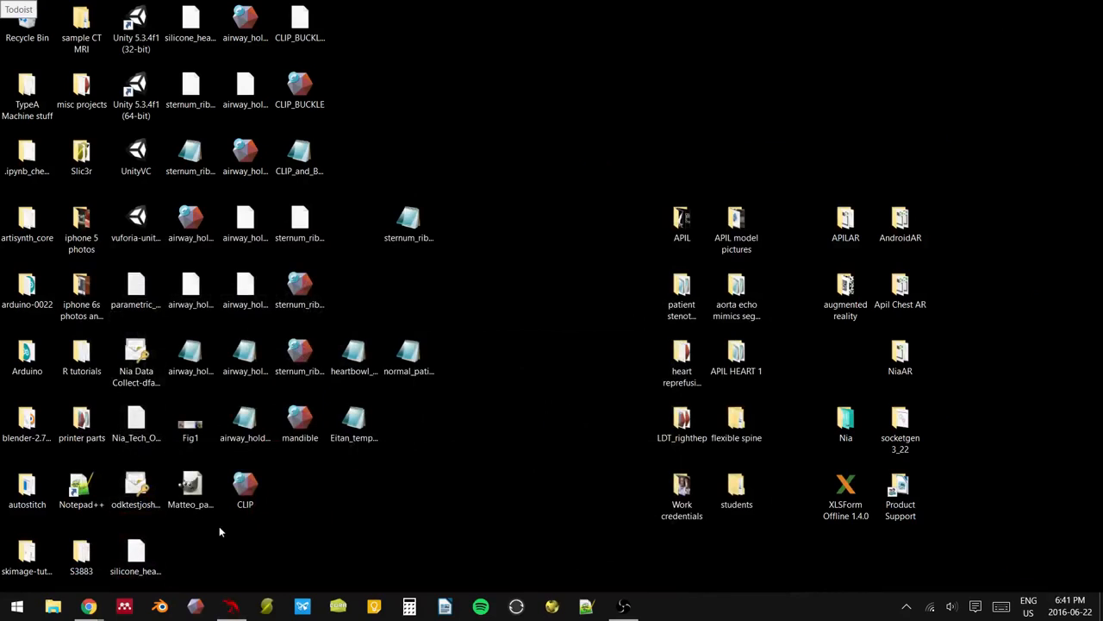
{"action": "left_click", "coordinate": [200, 605]}
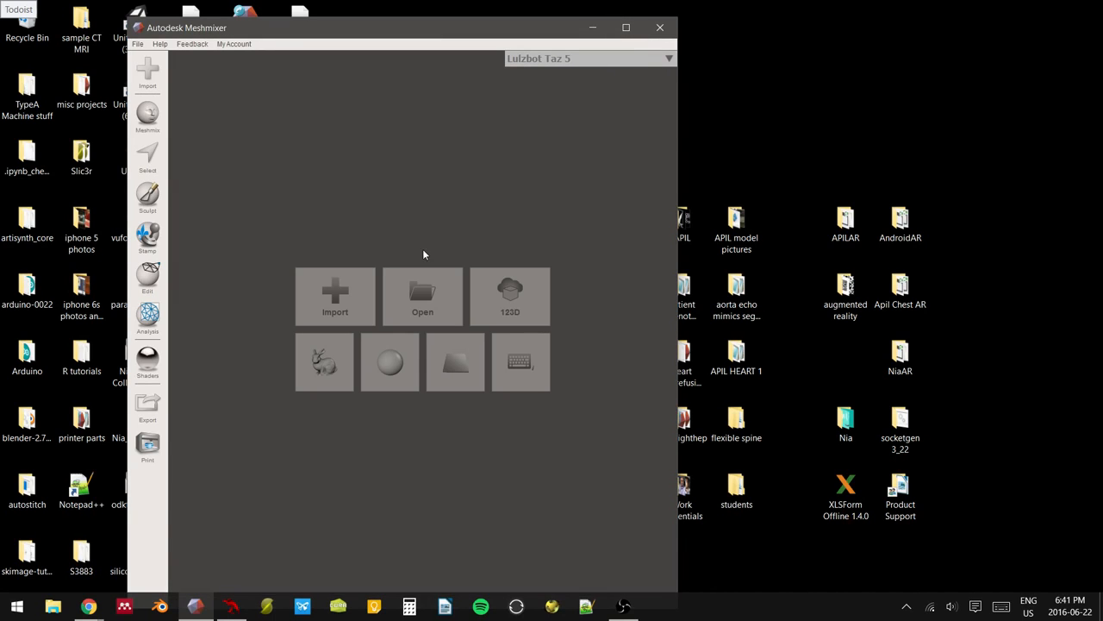
{"action": "left_click", "coordinate": [626, 27]}
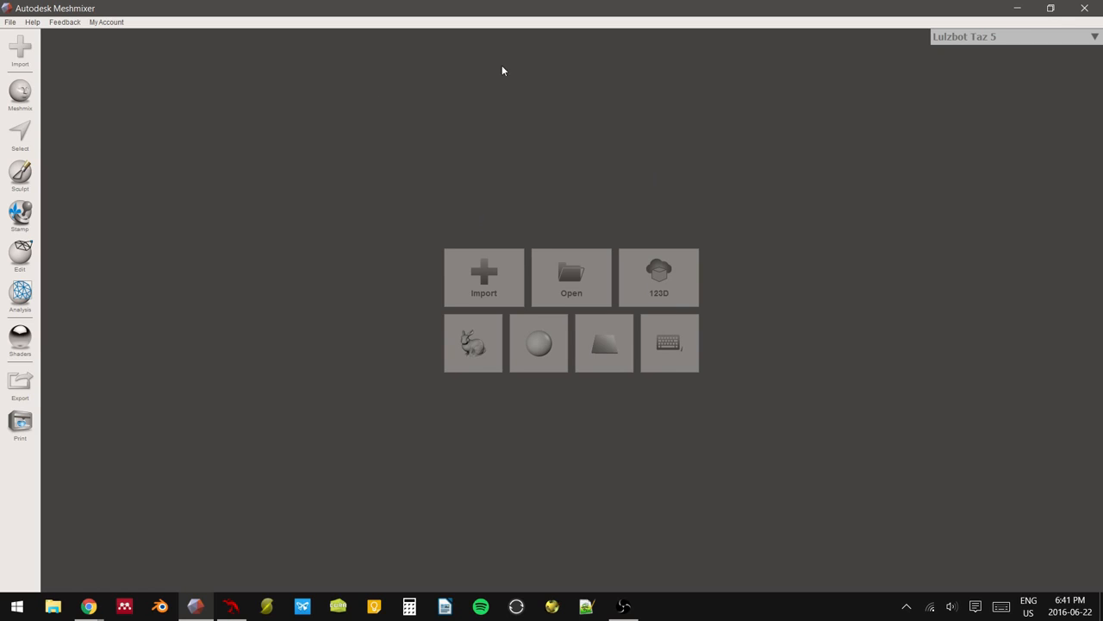
{"action": "left_click", "coordinate": [460, 280]}
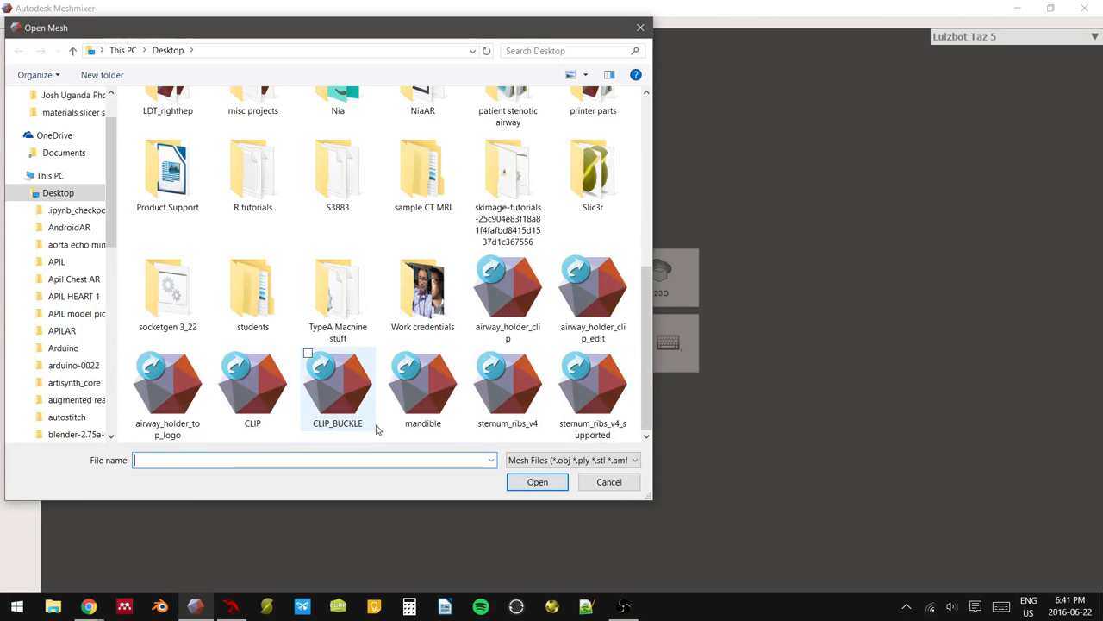
{"action": "left_click", "coordinate": [438, 407]}
{"action": "left_click", "coordinate": [532, 480]}
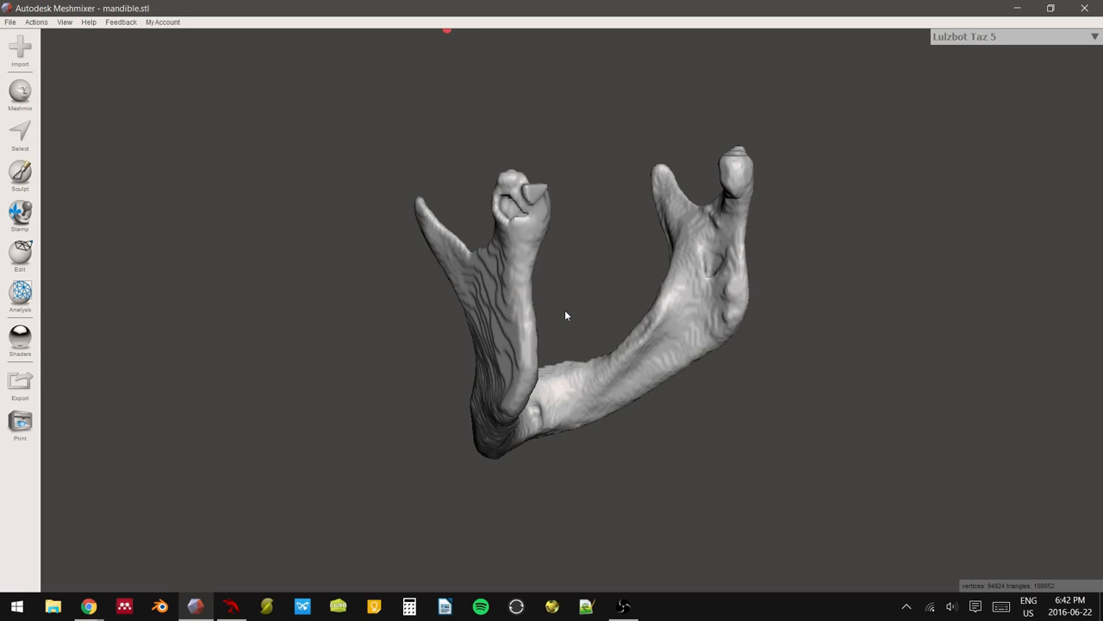
- Examine the imported mandible mesh from several sides, including the stepped surface of the ramus
{"action": "right_click_drag", "start_coordinate": [566, 305], "coordinate": [483, 320]}
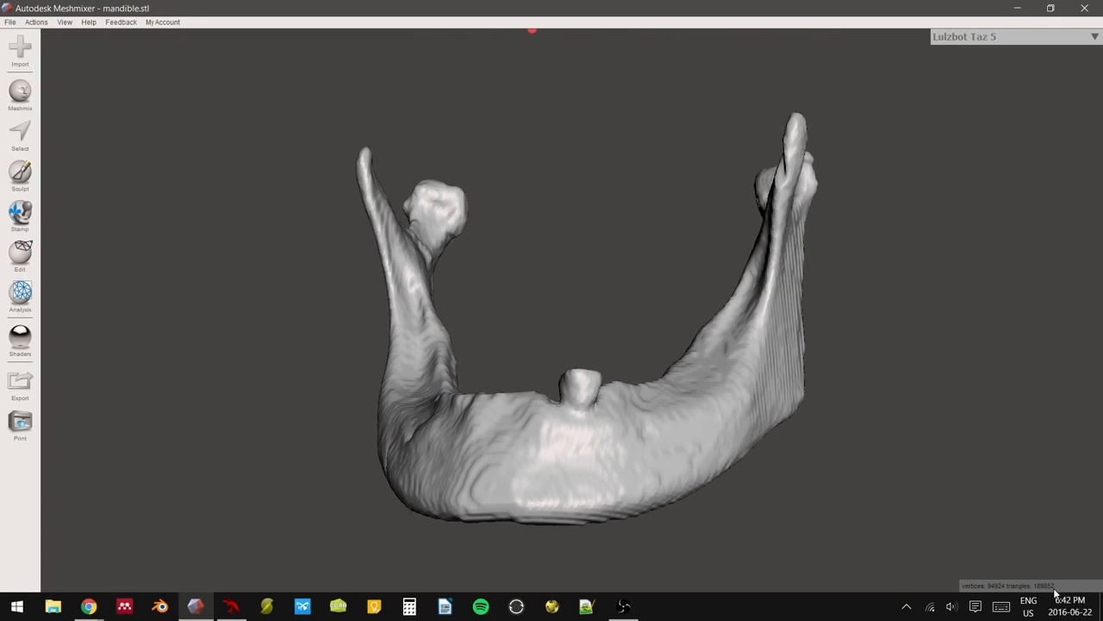
{"action": "right_click_drag", "start_coordinate": [758, 433], "coordinate": [470, 338]}
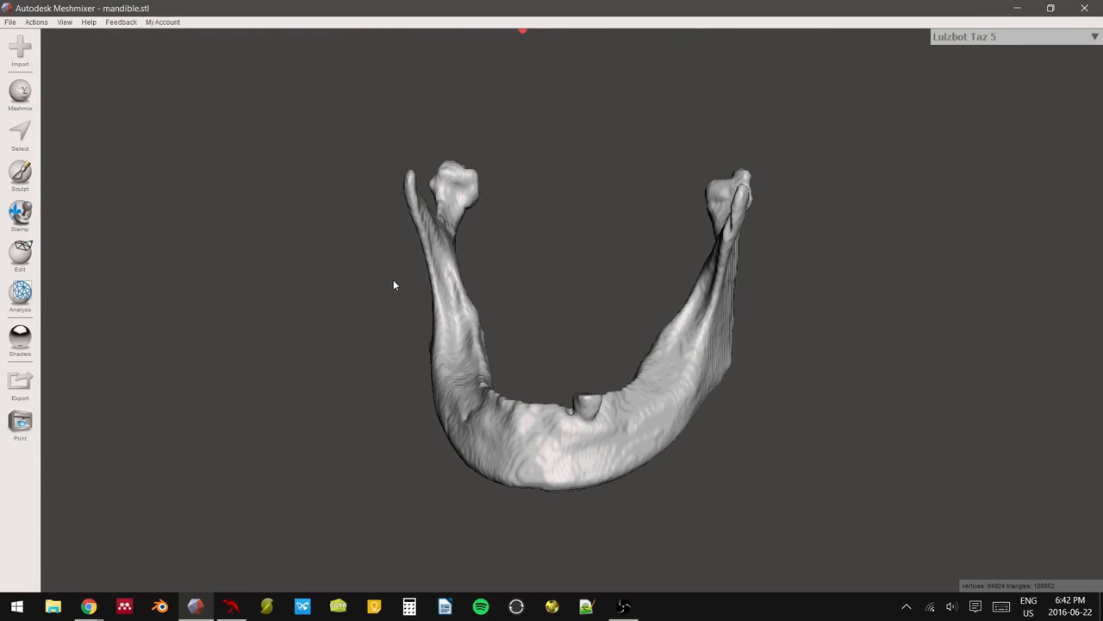
{"action": "right_click_drag", "start_coordinate": [393, 280], "coordinate": [365, 130]}
{"action": "scroll", "coordinate": [406, 263], "scroll_direction": "up", "scroll_amount": 3}
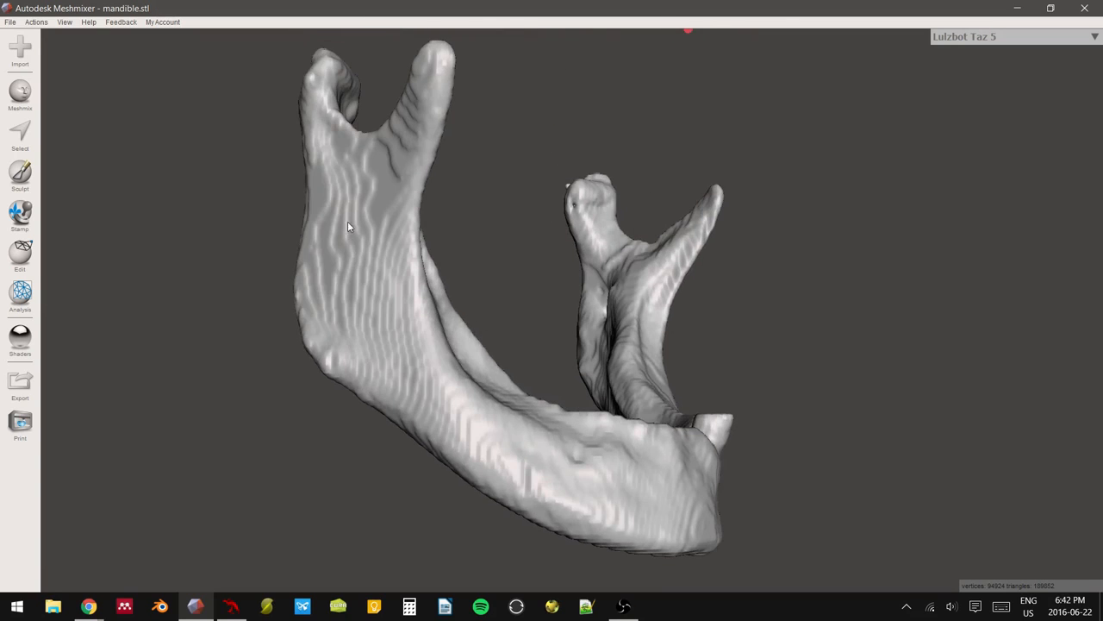
{"action": "right_click_drag", "start_coordinate": [386, 212], "coordinate": [56, 156]}
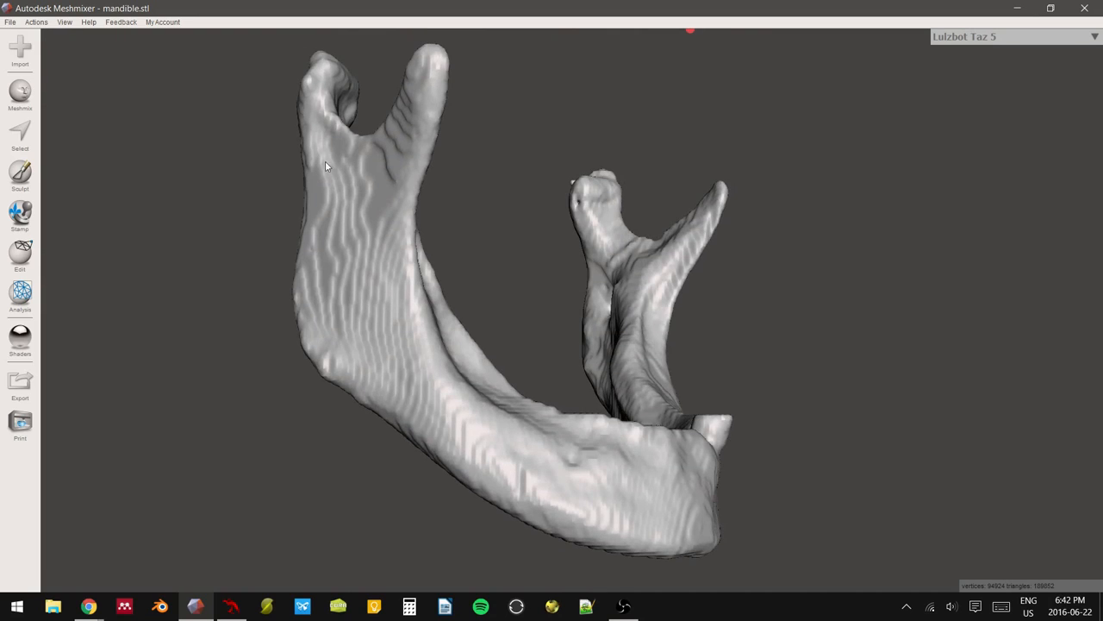
{"action": "right_click_drag", "start_coordinate": [436, 266], "coordinate": [422, 374]}
{"action": "right_click_drag", "start_coordinate": [312, 324], "coordinate": [351, 364]}
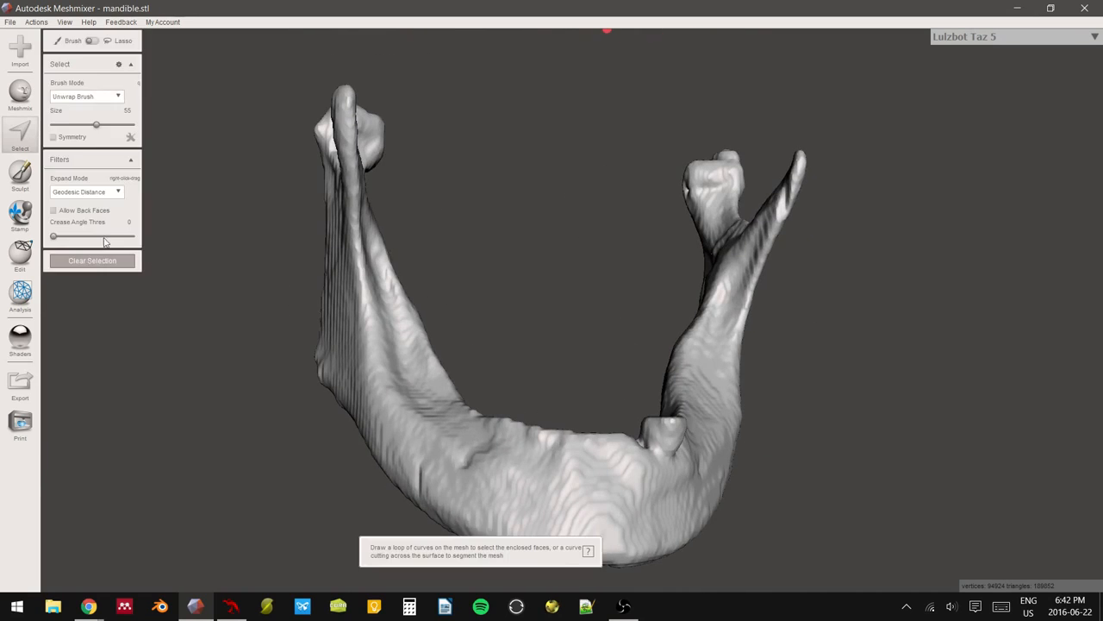
- Select the entire mandible mesh, starting from a brushed patch on the ramus
{"action": "right_click_drag", "start_coordinate": [233, 267], "coordinate": [405, 355]}
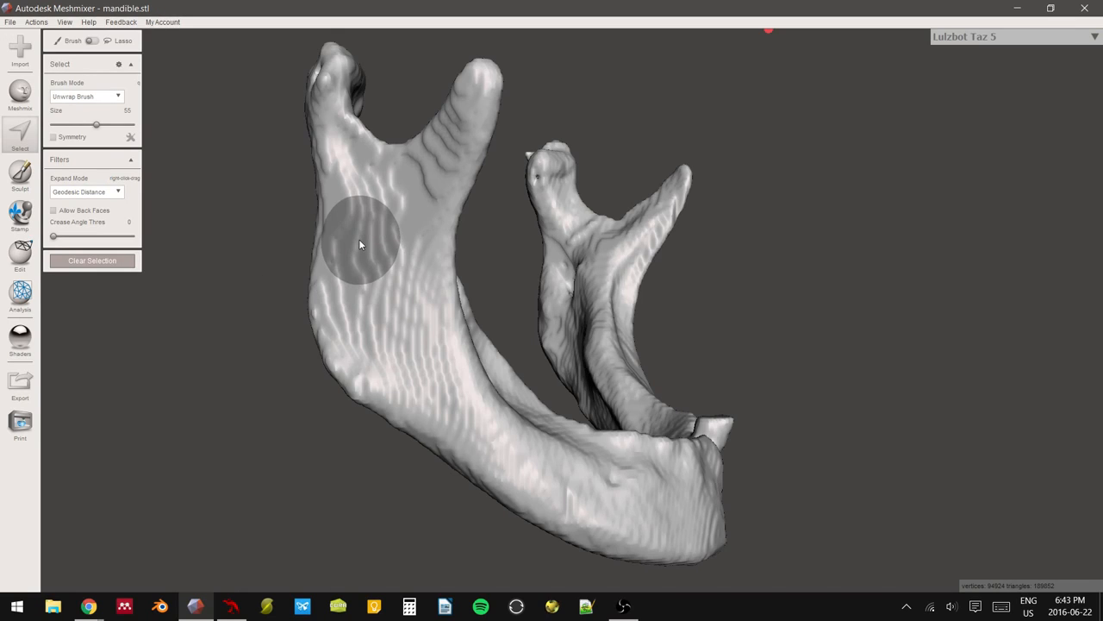
{"action": "right_click_drag", "start_coordinate": [396, 235], "coordinate": [416, 304]}
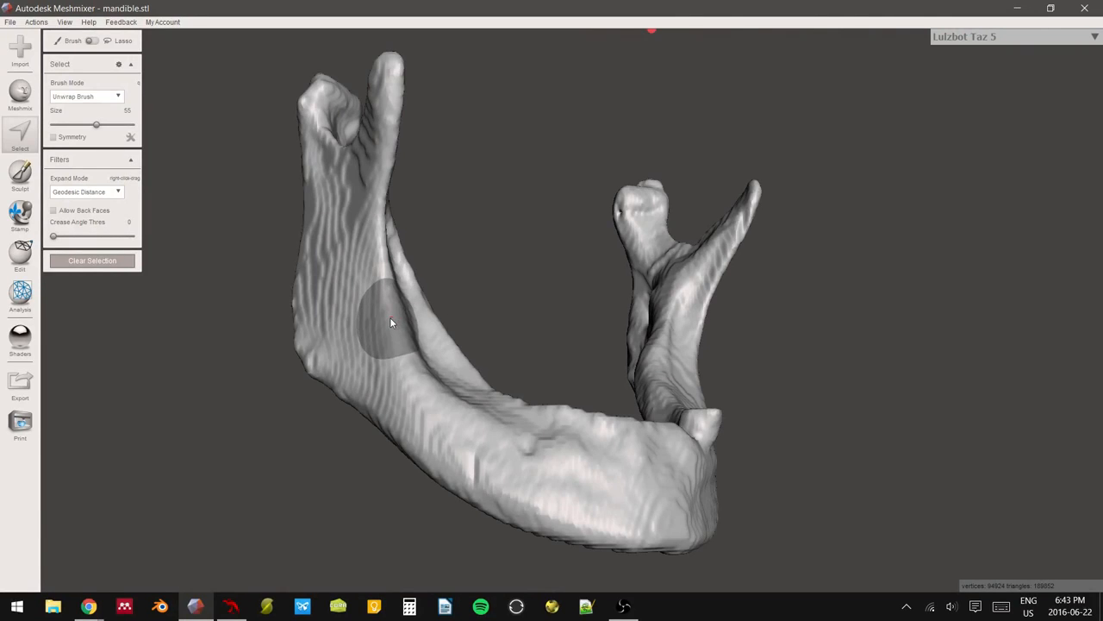
{"action": "left_click", "coordinate": [346, 273]}
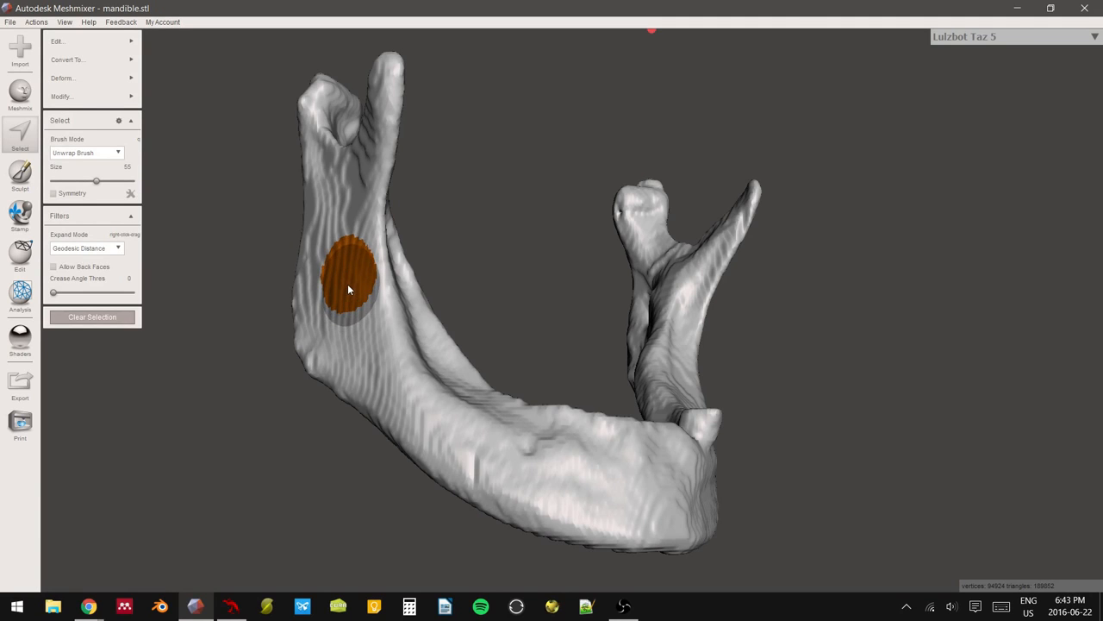
{"action": "double_click", "coordinate": [345, 289]}
{"action": "right_click_drag", "start_coordinate": [344, 296], "coordinate": [256, 327]}
- Reduce the selected mesh by a Percentage target of 50 % with the Shape Preserving type, and clear the selection
{"action": "mouse_move", "coordinate": [118, 44]}
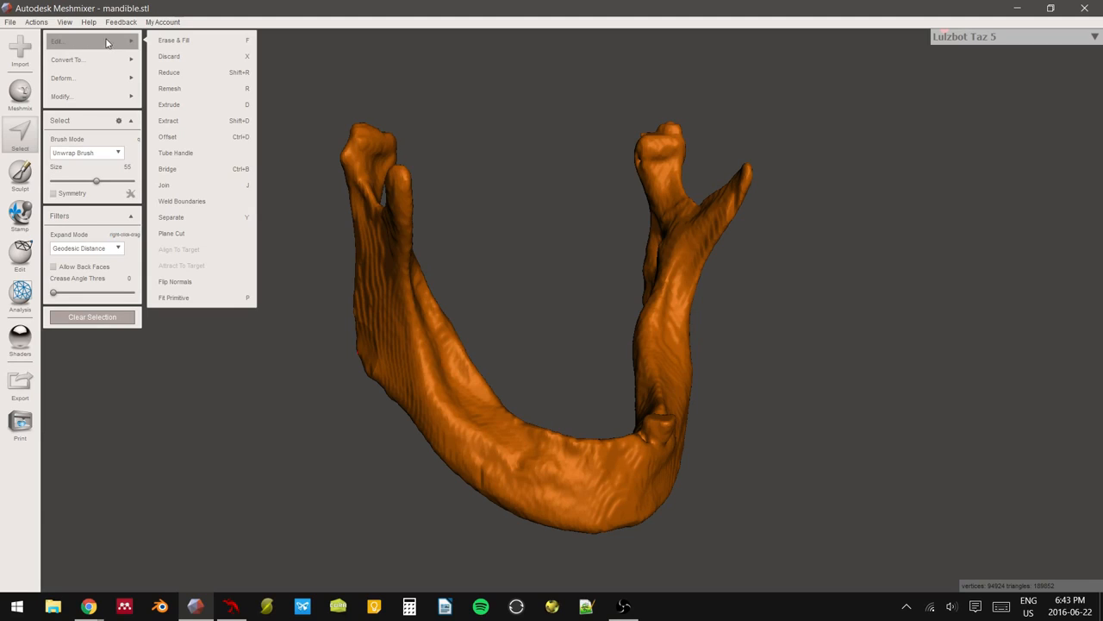
{"action": "left_click", "coordinate": [203, 75]}
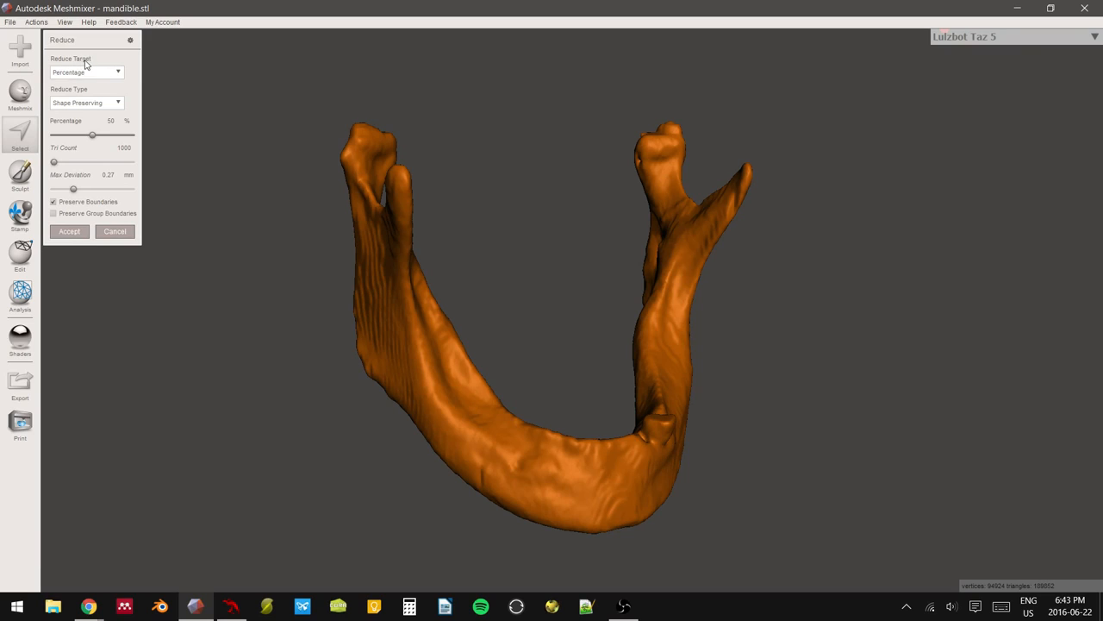
{"action": "left_click", "coordinate": [105, 76]}
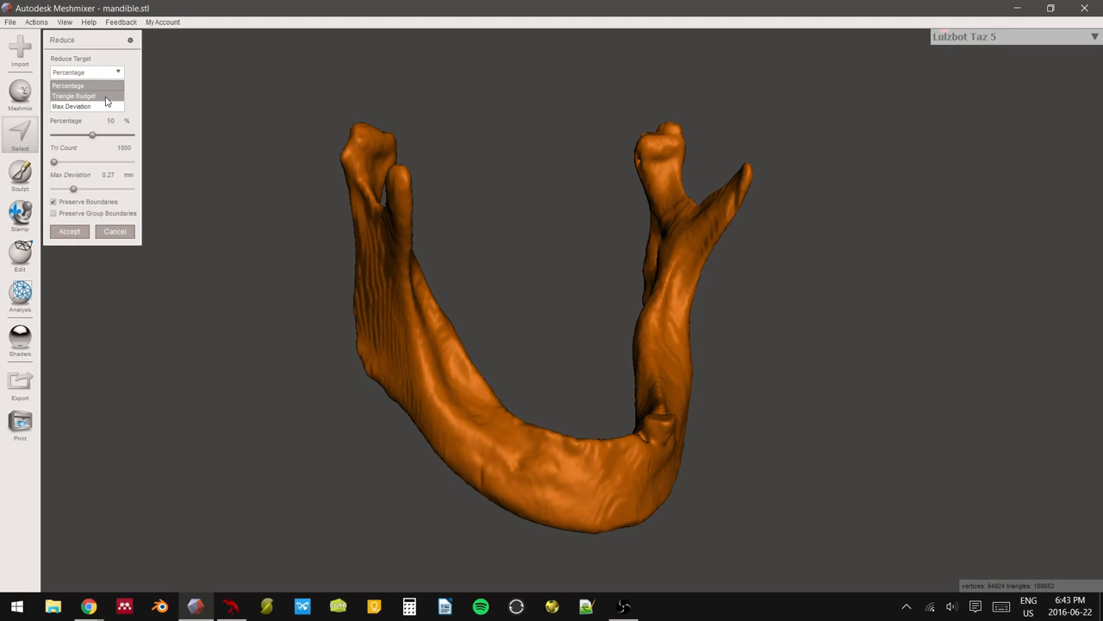
{"action": "left_click", "coordinate": [65, 73]}
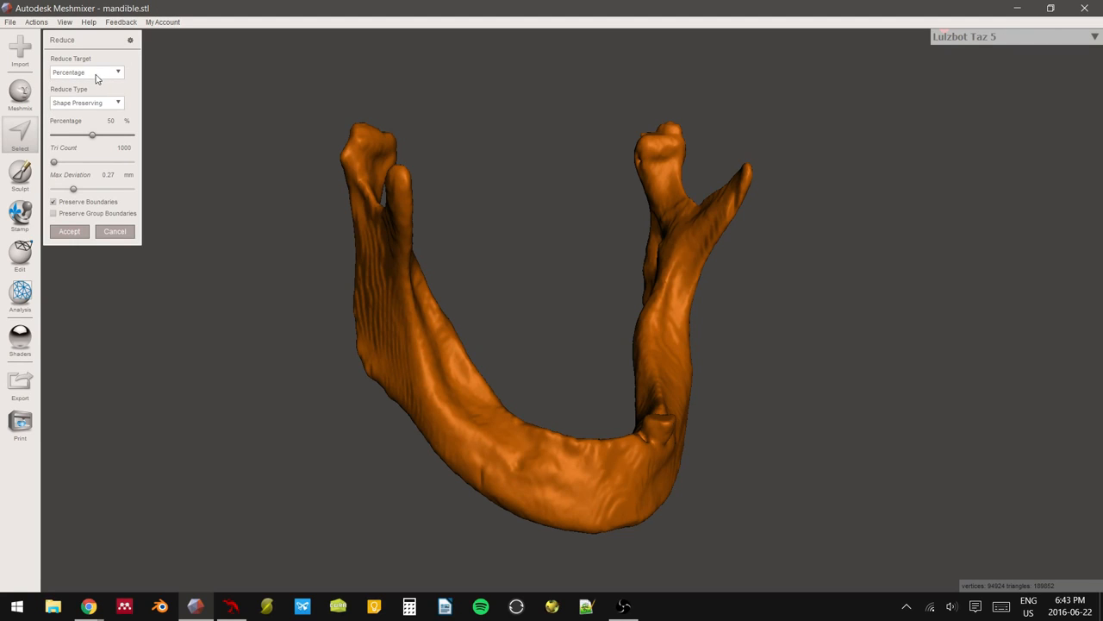
{"action": "left_click", "coordinate": [108, 120]}
{"action": "double_click", "coordinate": [109, 120]}
{"action": "left_click", "coordinate": [110, 103]}
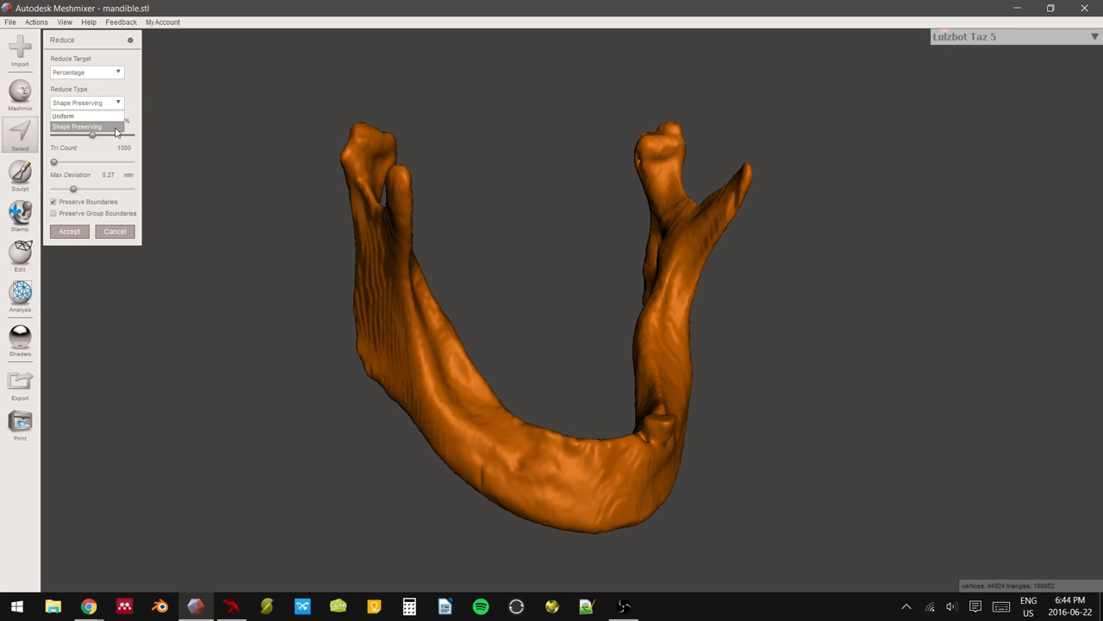
{"action": "left_click", "coordinate": [119, 103]}
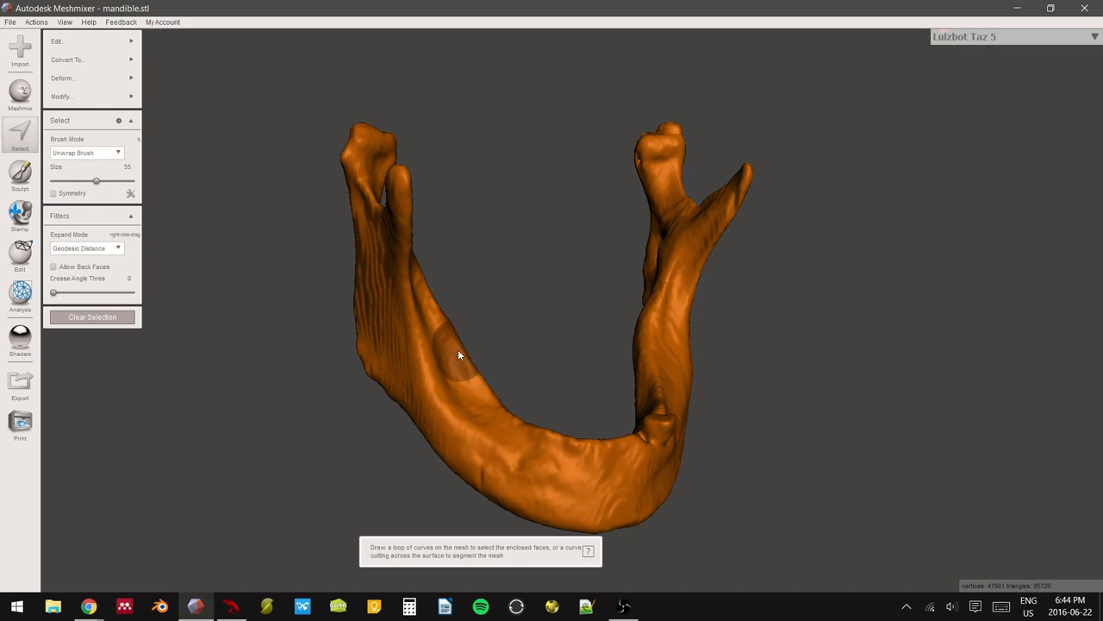
{"action": "right_click_drag", "start_coordinate": [458, 349], "coordinate": [543, 362]}
{"action": "right_click_drag", "start_coordinate": [1025, 556], "coordinate": [134, 334]}
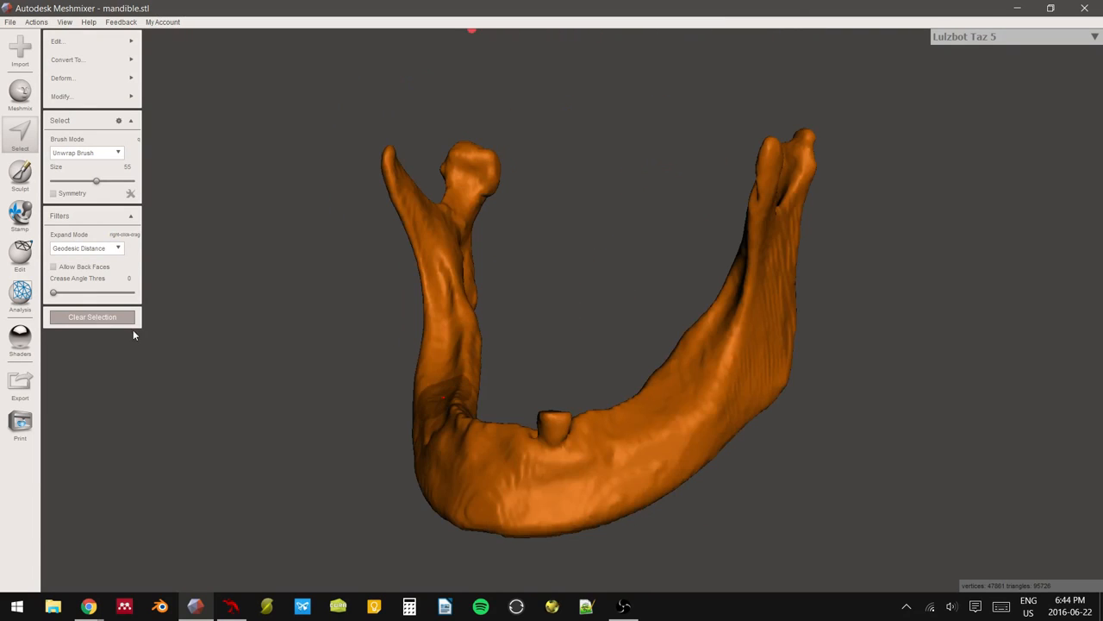
{"action": "left_click", "coordinate": [117, 319]}
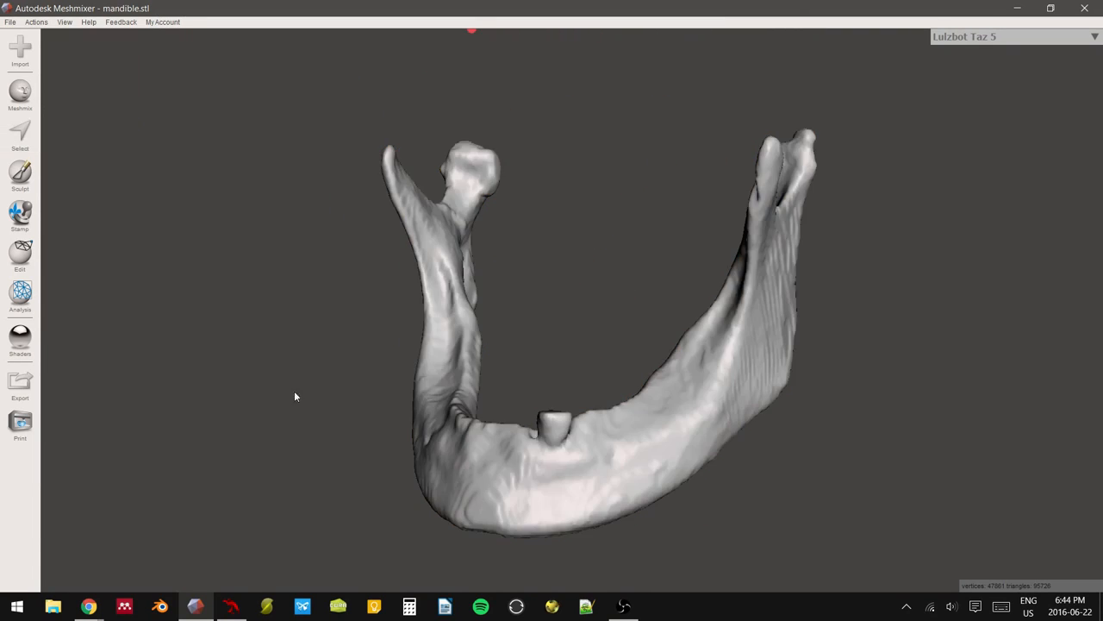
- Run the Inspector on the mandible with Flat Fill and auto-repair all mesh defects
{"action": "right_click_drag", "start_coordinate": [294, 390], "coordinate": [163, 351]}
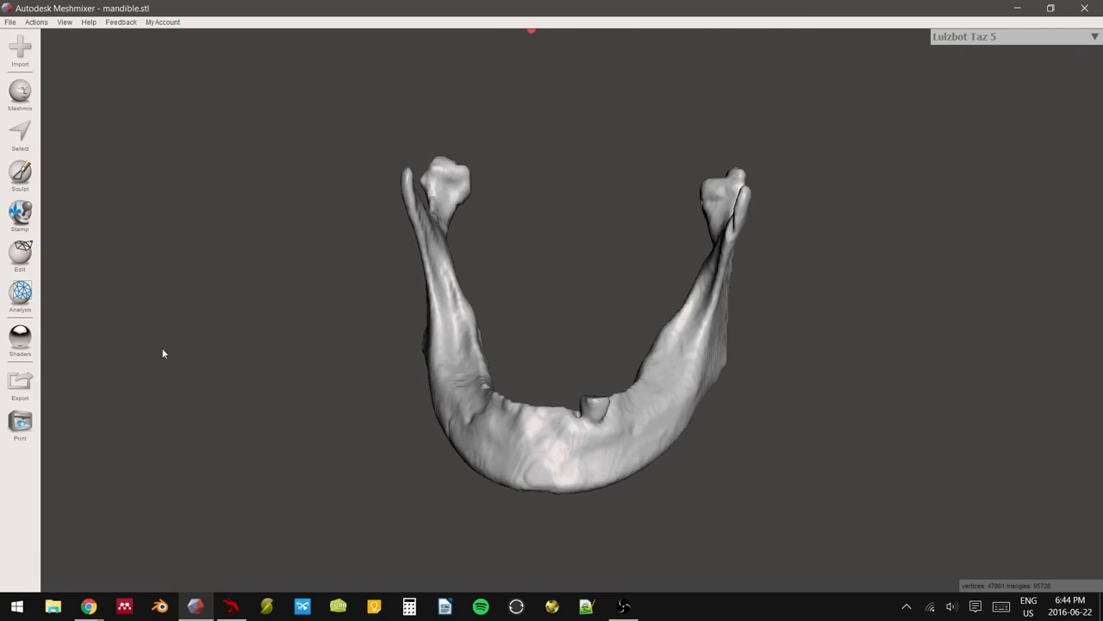
{"action": "left_click", "coordinate": [35, 298]}
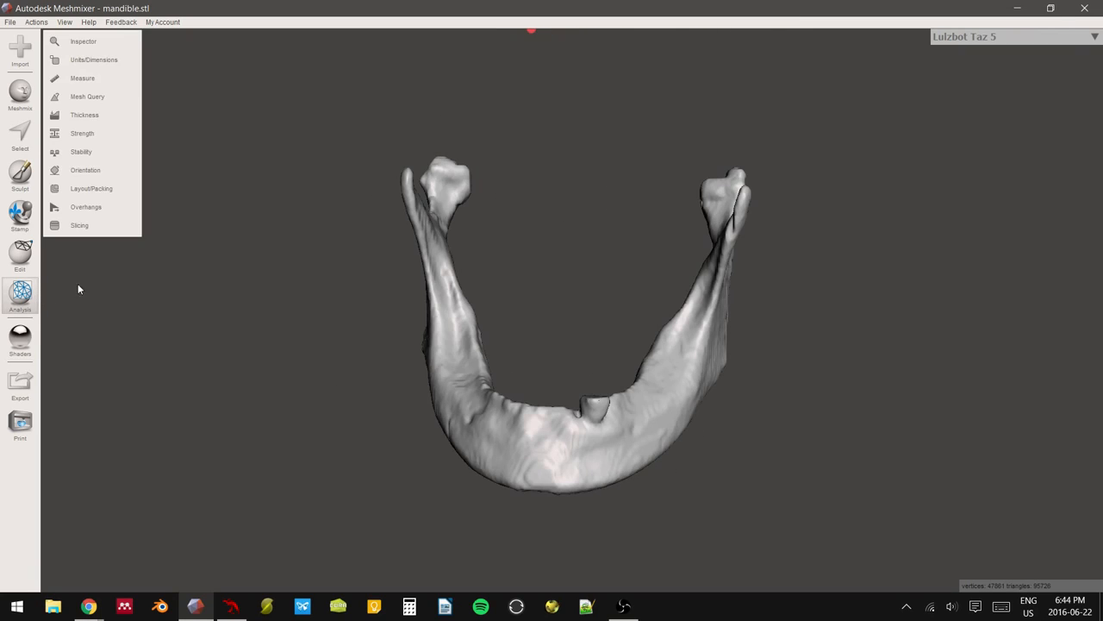
{"action": "left_click", "coordinate": [111, 47]}
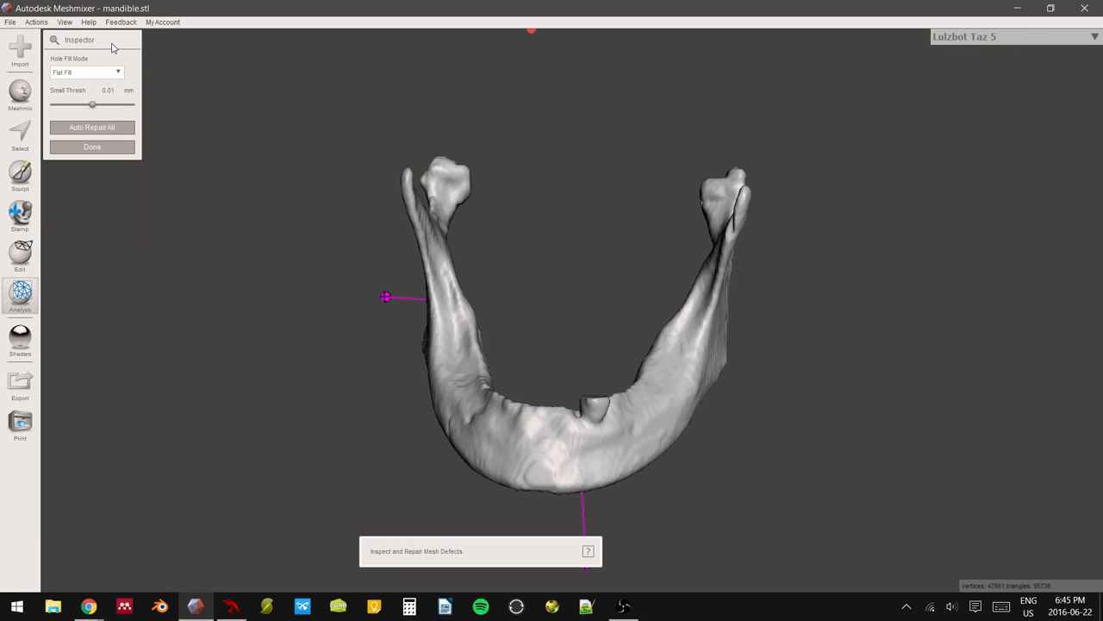
{"action": "right_click_drag", "start_coordinate": [313, 207], "coordinate": [152, 140]}
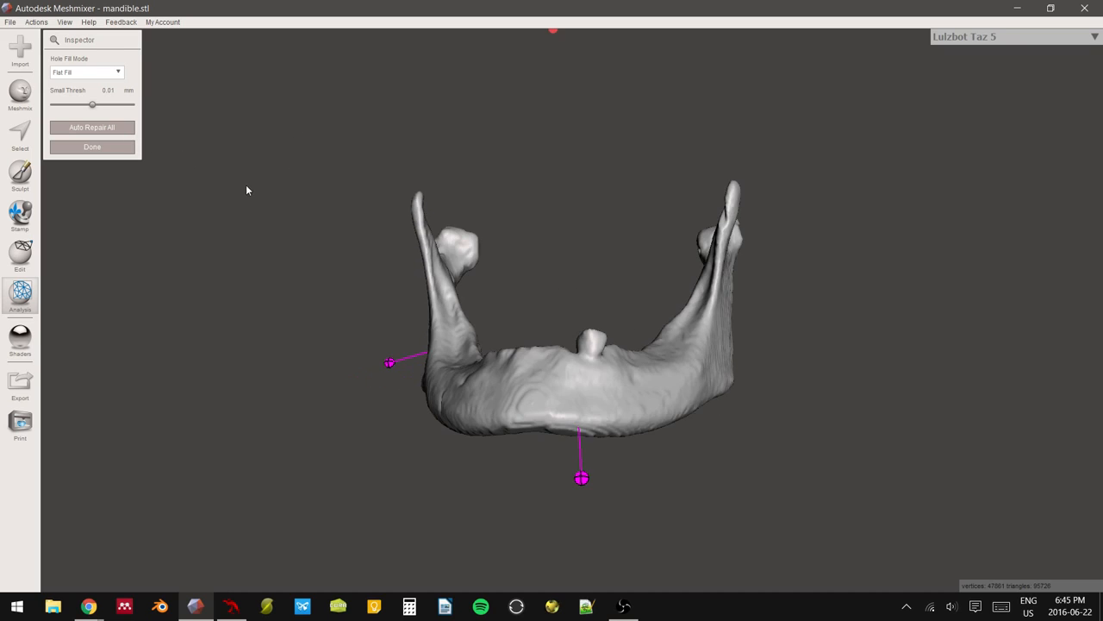
{"action": "right_click_drag", "start_coordinate": [246, 185], "coordinate": [252, 156]}
{"action": "left_click", "coordinate": [117, 132]}
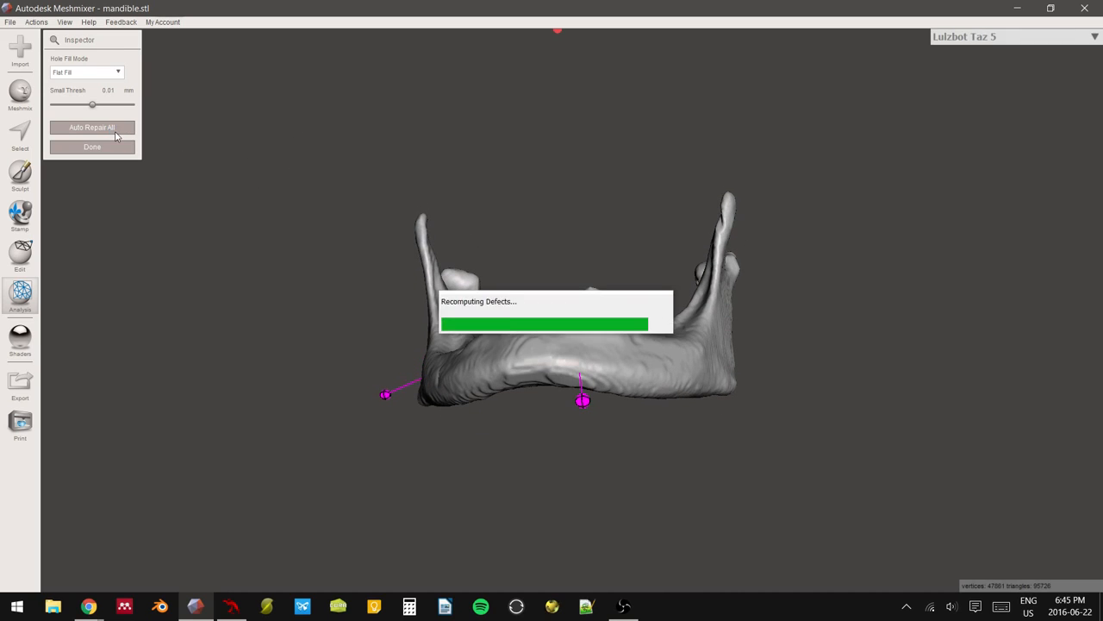
{"action": "right_click_drag", "start_coordinate": [261, 217], "coordinate": [364, 290]}
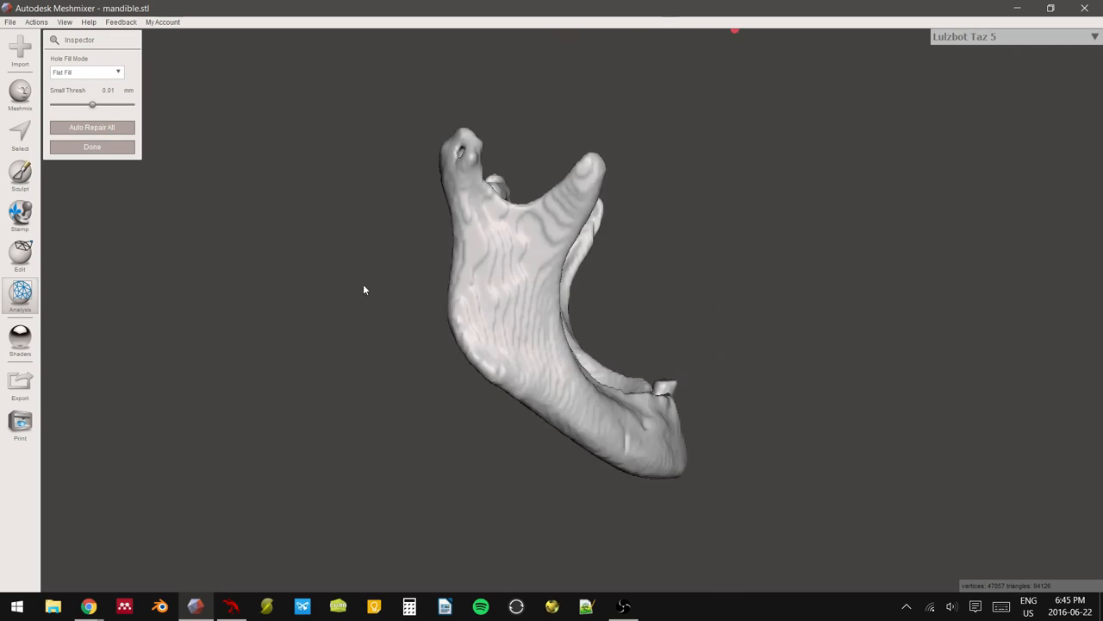
{"action": "left_click", "coordinate": [92, 147]}
{"action": "right_click_drag", "start_coordinate": [94, 160], "coordinate": [130, 277]}
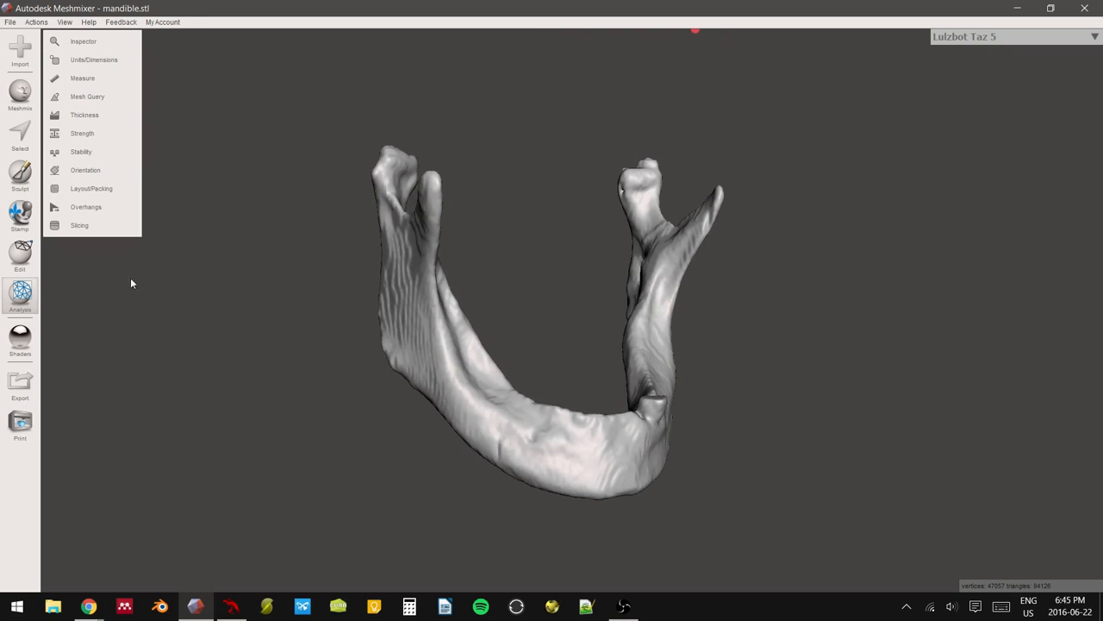
- Export the repaired mesh to the Desktop as mandible_edited in STL ASCII Format
{"action": "left_click", "coordinate": [21, 387]}
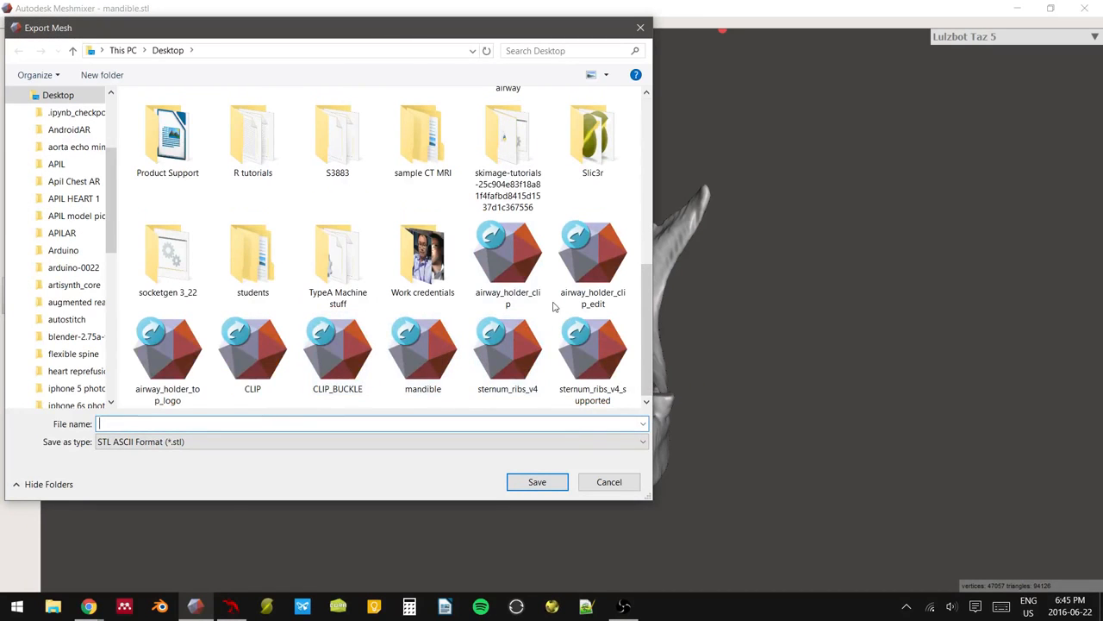
{"action": "left_click", "coordinate": [422, 345]}
{"action": "left_click", "coordinate": [378, 419]}
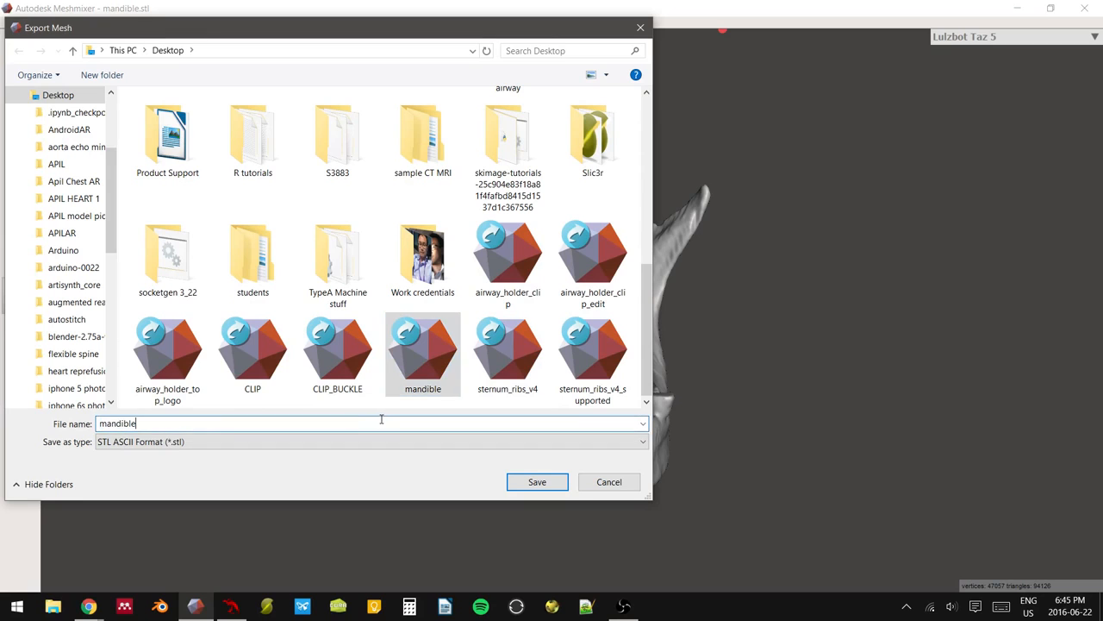
{"action": "type", "text": "_edited"}
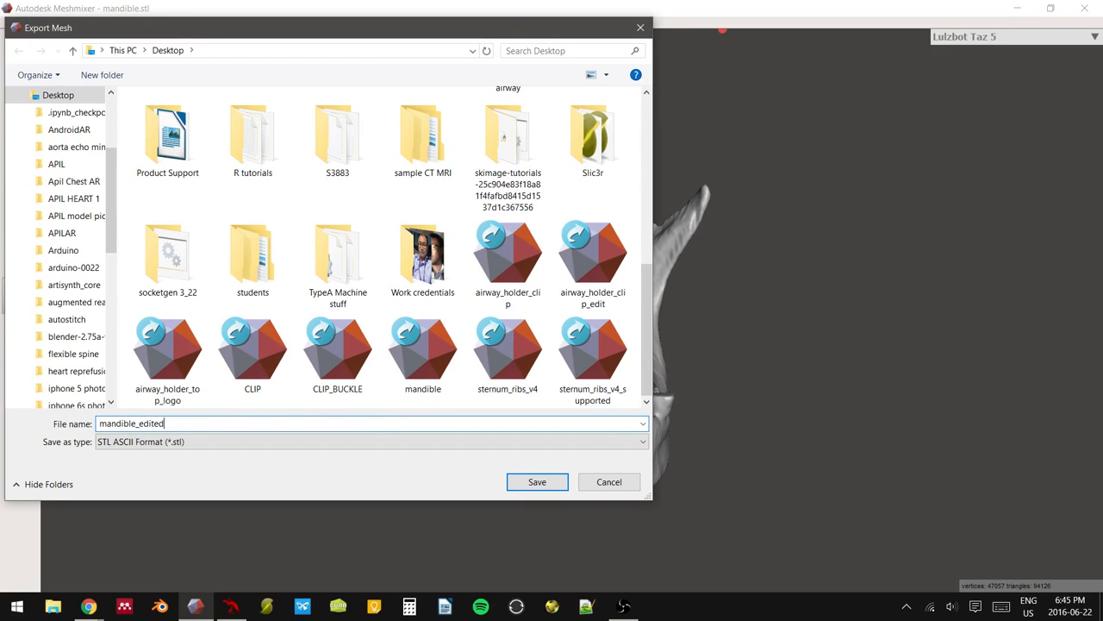
{"action": "left_click", "coordinate": [550, 482]}
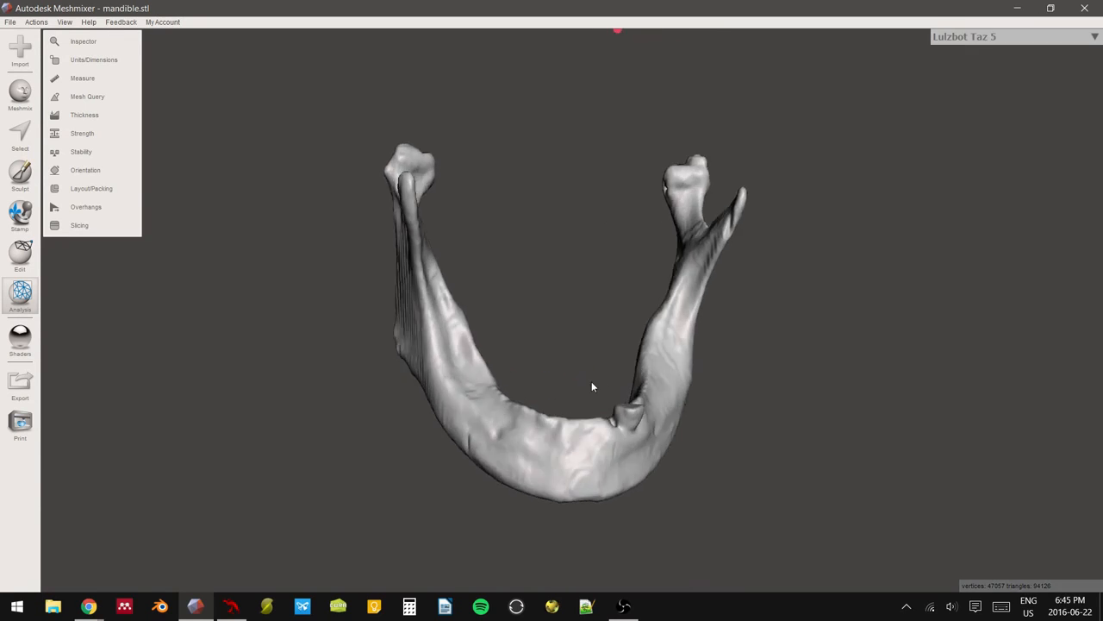
- Examine the reduced and repaired mandible from several angles, including the front teeth area and both rami
{"action": "mouse_move", "coordinate": [591, 387]}
{"action": "right_mouse_down"}
{"action": "mouse_move", "coordinate": [441, 374]}
{"action": "mouse_move", "coordinate": [590, 377]}
{"action": "right_mouse_up"}
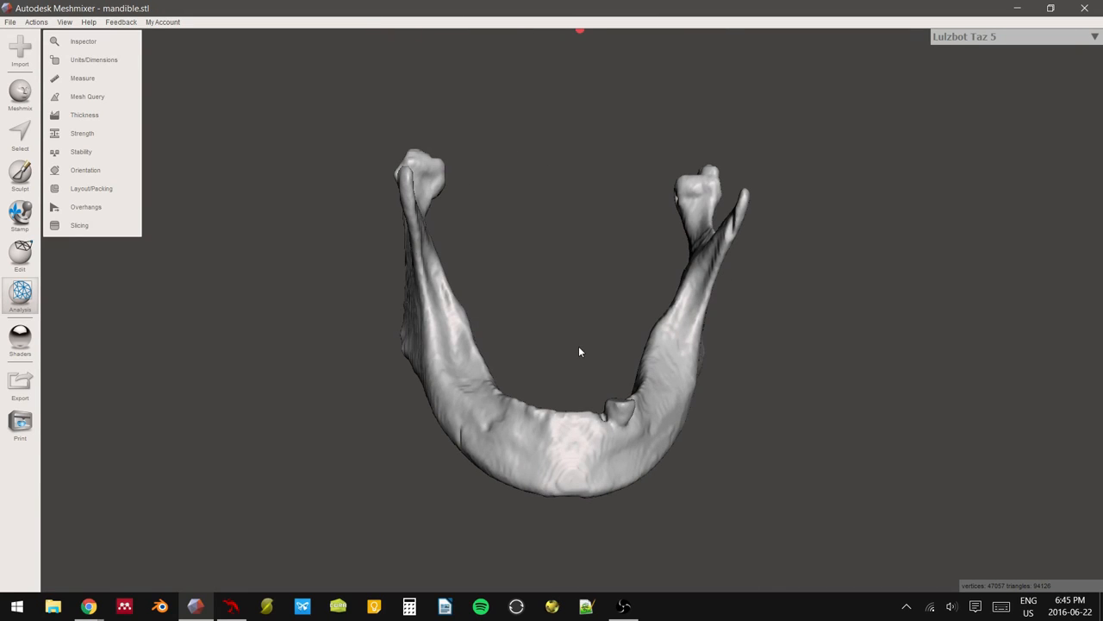
{"action": "right_click_drag", "start_coordinate": [567, 394], "coordinate": [587, 368]}
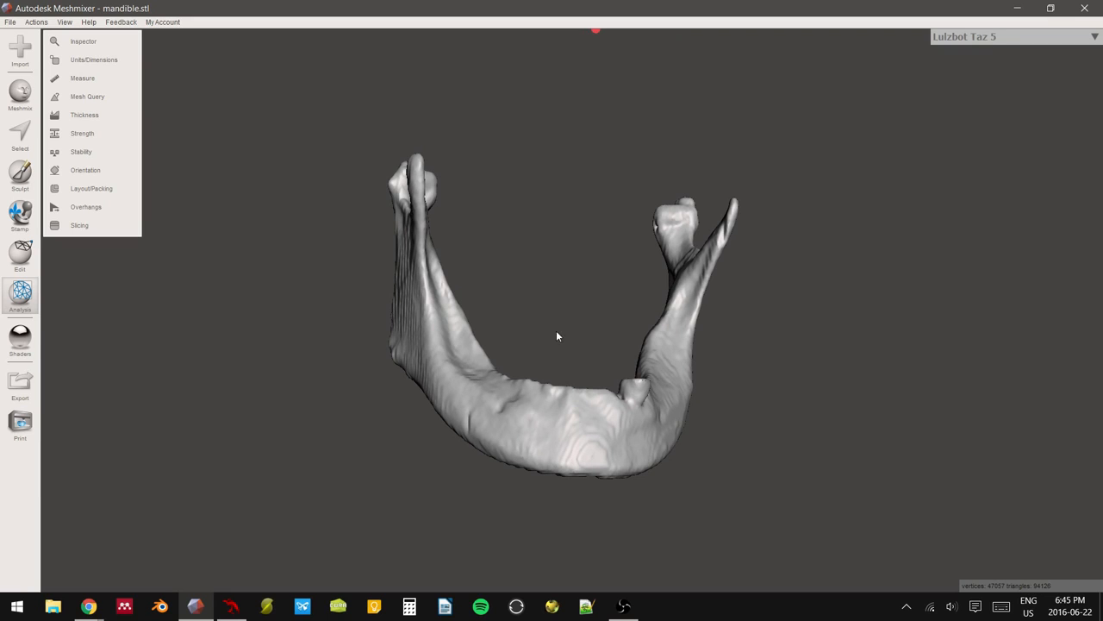
{"action": "mouse_move", "coordinate": [557, 336]}
{"action": "right_mouse_down"}
{"action": "mouse_move", "coordinate": [551, 212]}
{"action": "mouse_move", "coordinate": [586, 328]}
{"action": "mouse_move", "coordinate": [510, 348]}
{"action": "mouse_move", "coordinate": [721, 364]}
{"action": "mouse_move", "coordinate": [581, 365]}
{"action": "mouse_move", "coordinate": [542, 345]}
{"action": "mouse_move", "coordinate": [298, 319]}
{"action": "mouse_move", "coordinate": [684, 322]}
{"action": "mouse_move", "coordinate": [700, 352]}
{"action": "mouse_move", "coordinate": [589, 274]}
{"action": "mouse_move", "coordinate": [544, 257]}
{"action": "right_mouse_up"}
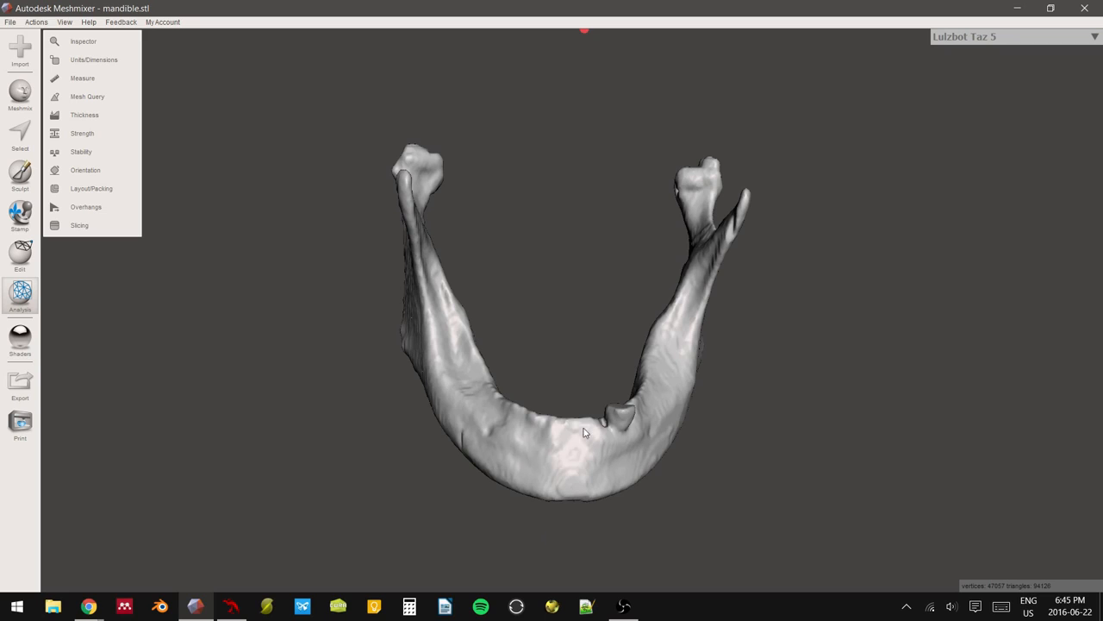
{"action": "mouse_move", "coordinate": [587, 434]}
{"action": "right_mouse_down"}
{"action": "mouse_move", "coordinate": [591, 252]}
{"action": "mouse_move", "coordinate": [509, 239]}
{"action": "mouse_move", "coordinate": [600, 180]}
{"action": "mouse_move", "coordinate": [593, 169]}
{"action": "right_mouse_up"}
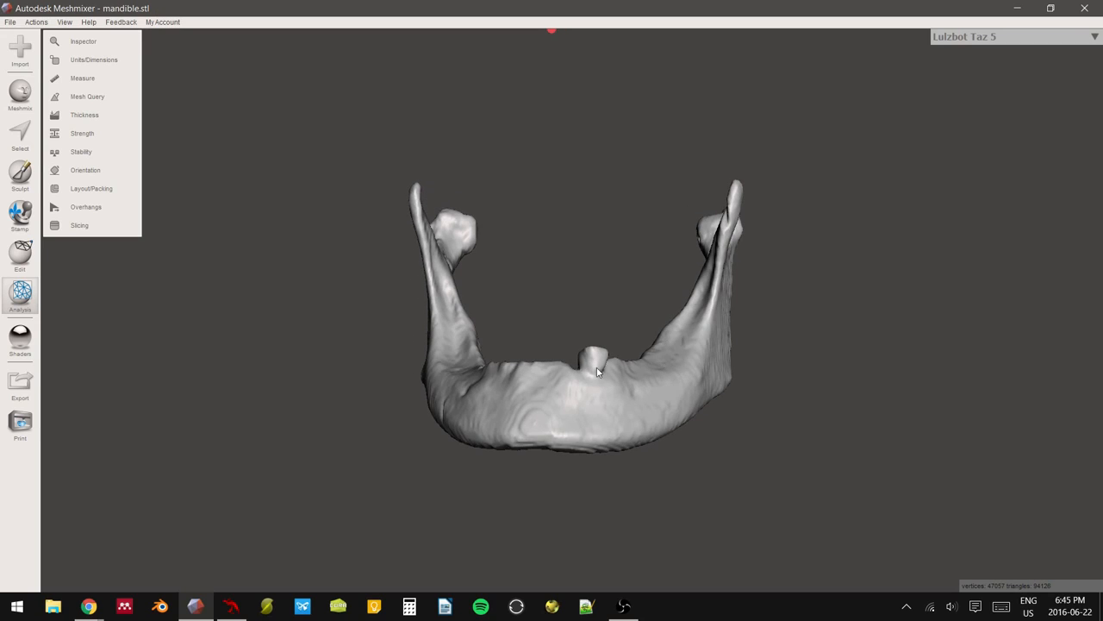
{"action": "mouse_move", "coordinate": [599, 370]}
{"action": "right_mouse_down"}
{"action": "mouse_move", "coordinate": [664, 440]}
{"action": "mouse_move", "coordinate": [622, 426]}
{"action": "mouse_move", "coordinate": [576, 431]}
{"action": "right_mouse_up"}
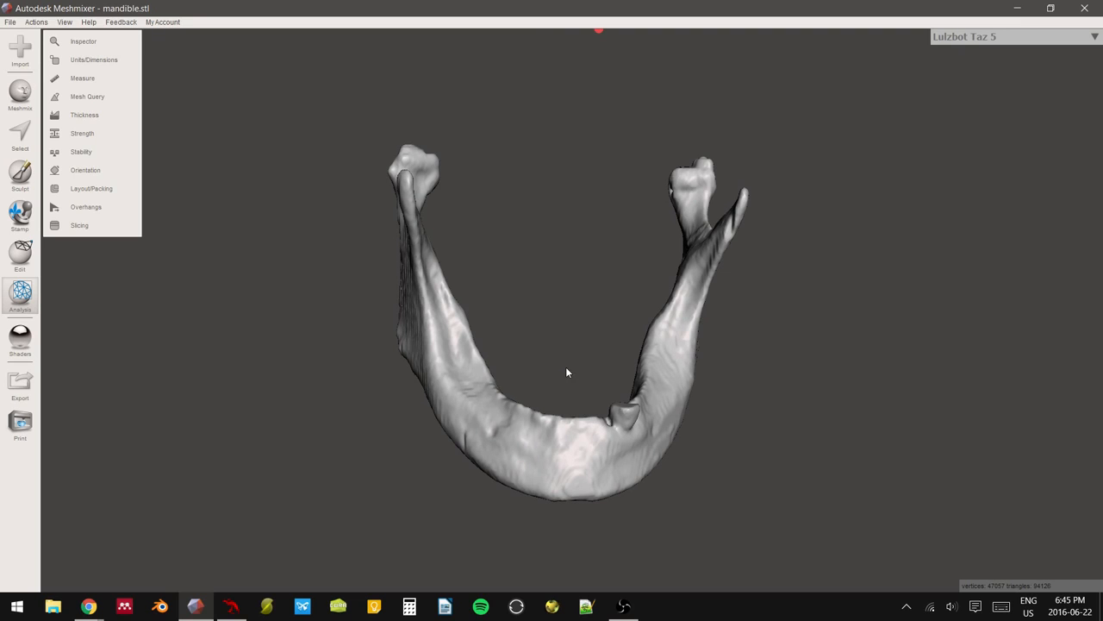
{"action": "mouse_move", "coordinate": [567, 373]}
{"action": "right_mouse_down"}
{"action": "mouse_move", "coordinate": [607, 406]}
{"action": "mouse_move", "coordinate": [630, 389]}
{"action": "mouse_move", "coordinate": [618, 399]}
{"action": "mouse_move", "coordinate": [617, 438]}
{"action": "mouse_move", "coordinate": [666, 446]}
{"action": "right_mouse_up"}
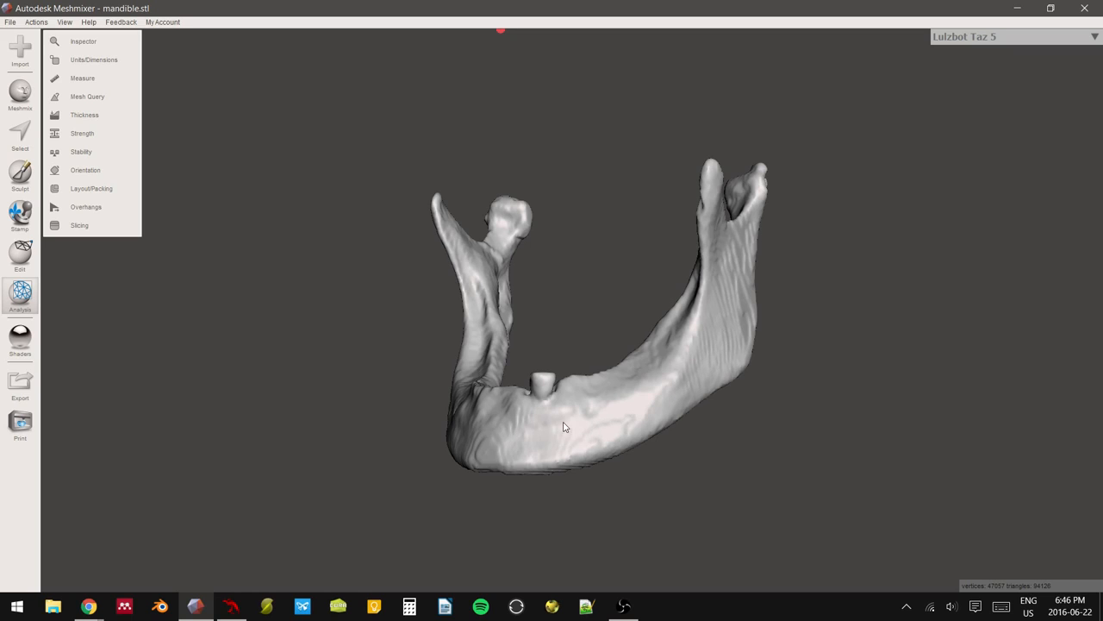
{"action": "mouse_move", "coordinate": [575, 429]}
{"action": "right_mouse_down"}
{"action": "mouse_move", "coordinate": [596, 465]}
{"action": "mouse_move", "coordinate": [561, 447]}
{"action": "right_mouse_up"}
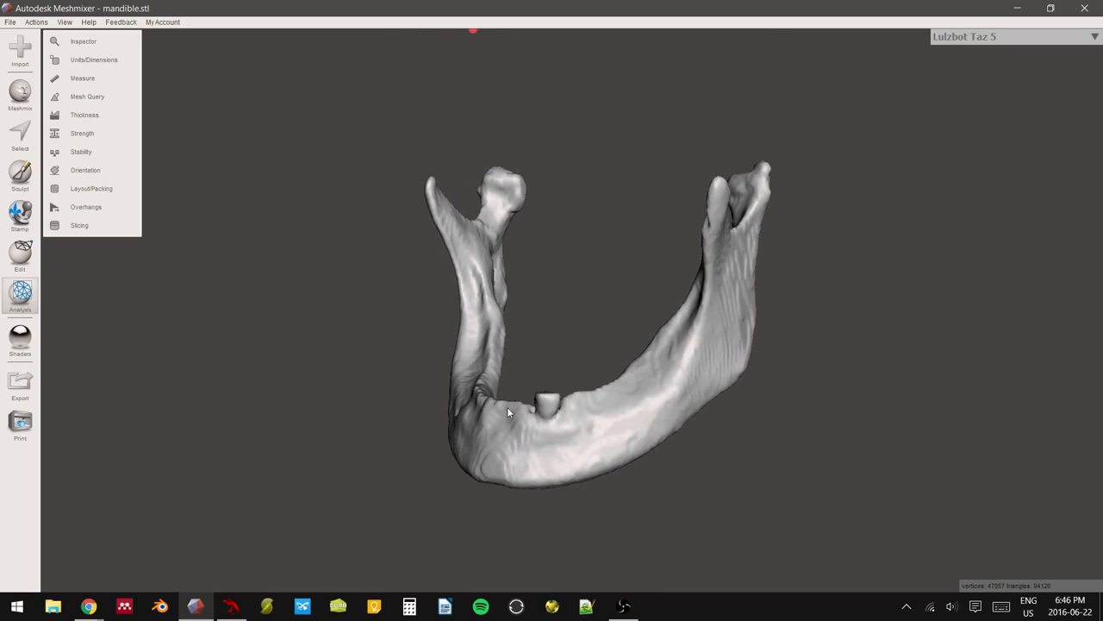
{"action": "right_click_drag", "start_coordinate": [507, 408], "coordinate": [494, 428]}
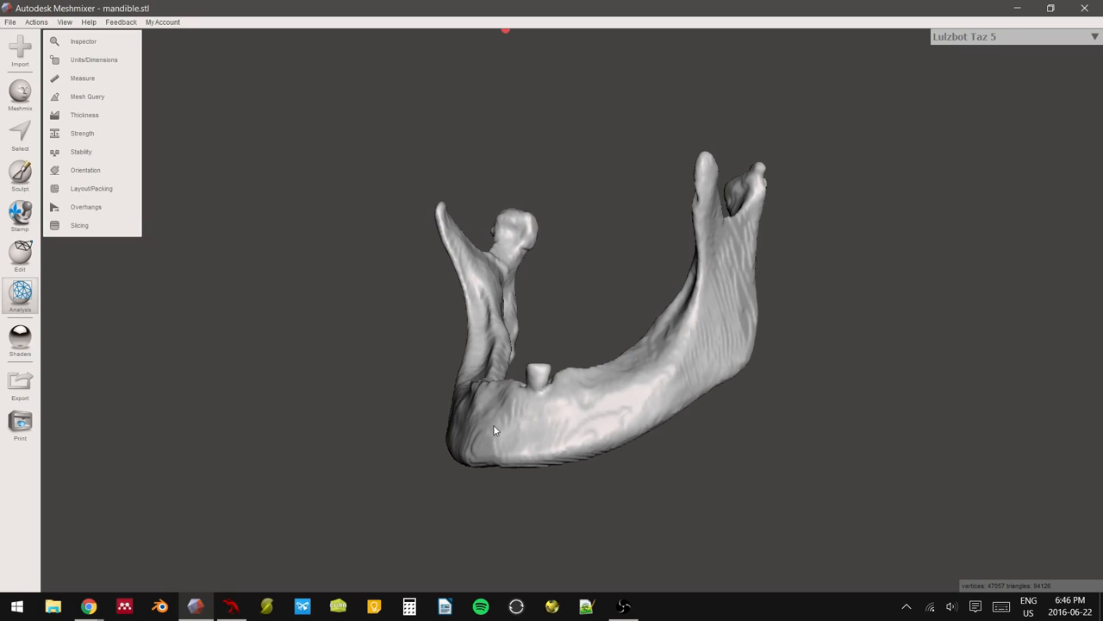
- Compare the left and right halves of the mandible, viewing it from the front and from both sides
{"action": "right_click_drag", "start_coordinate": [491, 441], "coordinate": [580, 452]}
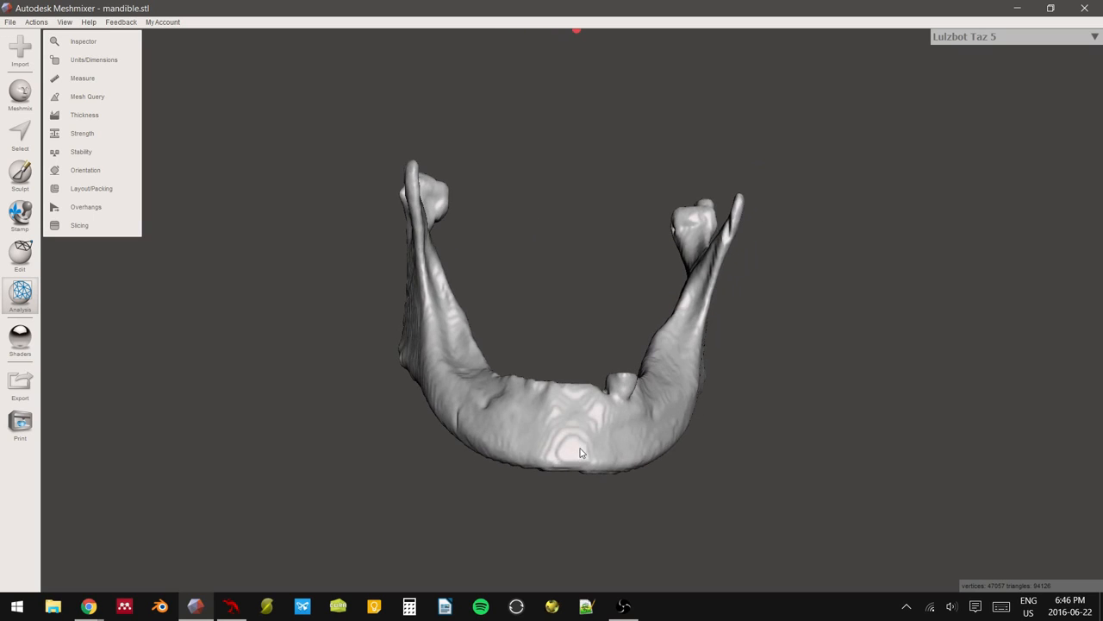
{"action": "right_click_drag", "start_coordinate": [572, 411], "coordinate": [574, 382]}
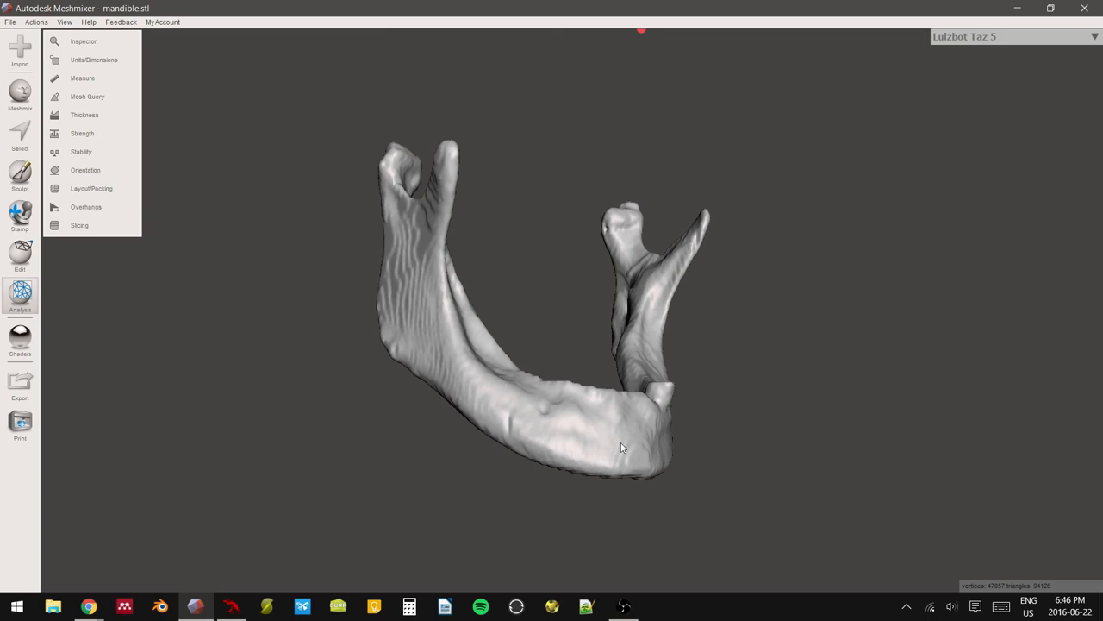
{"action": "right_click_drag", "start_coordinate": [621, 446], "coordinate": [596, 401]}
{"action": "right_click_drag", "start_coordinate": [594, 457], "coordinate": [598, 421]}
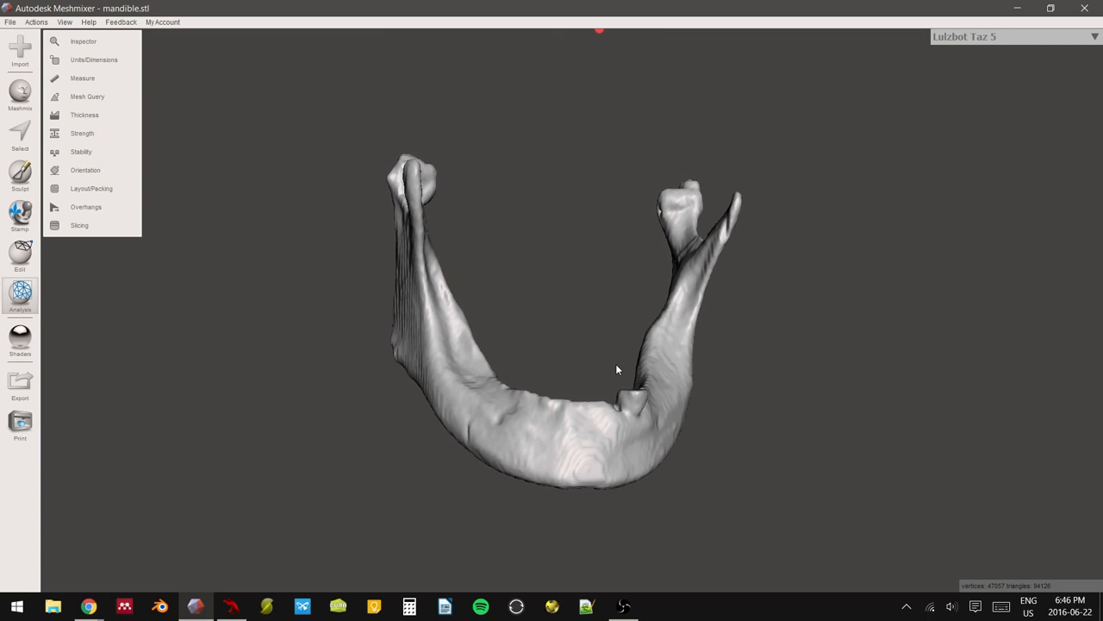
{"action": "right_click_drag", "start_coordinate": [616, 369], "coordinate": [617, 377]}
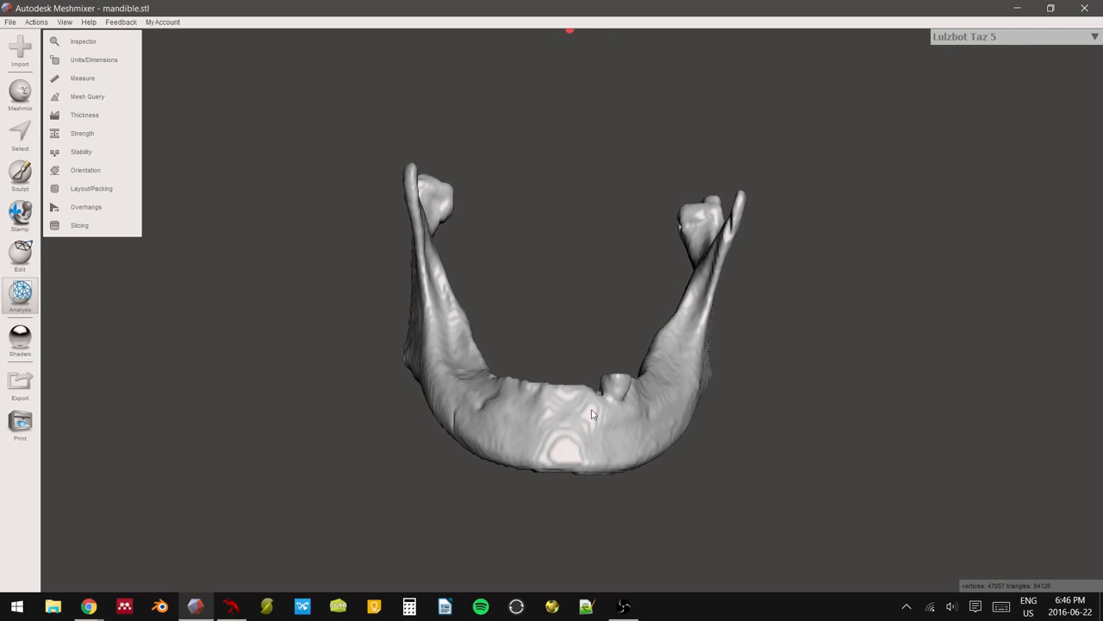
{"action": "right_click_drag", "start_coordinate": [630, 435], "coordinate": [569, 455]}
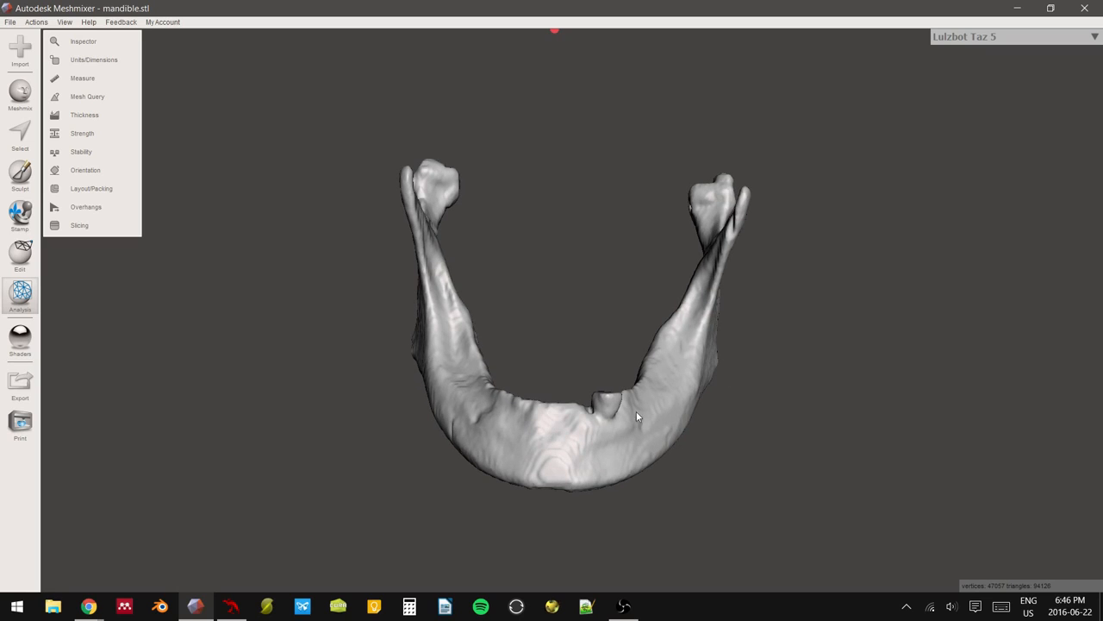
{"action": "right_click_drag", "start_coordinate": [573, 445], "coordinate": [496, 448]}
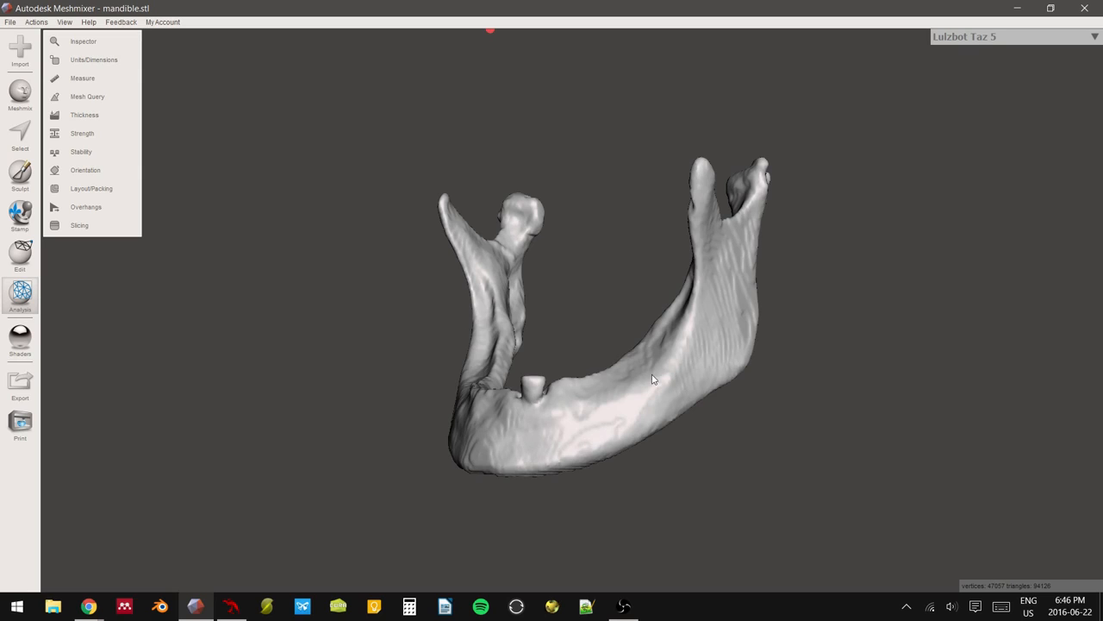
{"action": "right_click_drag", "start_coordinate": [655, 380], "coordinate": [613, 407]}
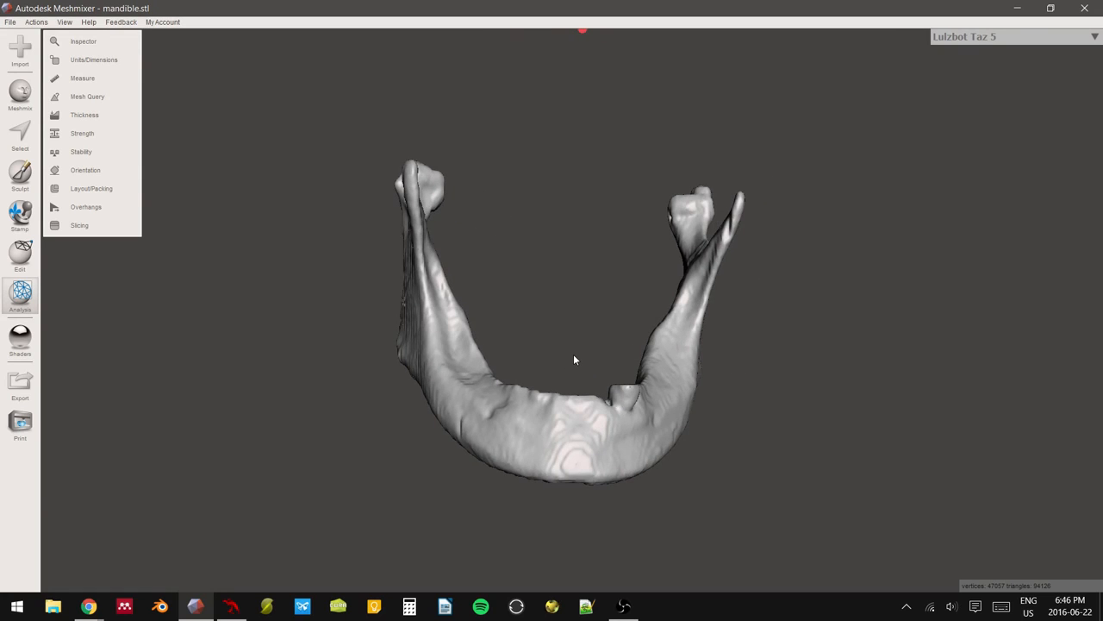
{"action": "right_click_drag", "start_coordinate": [571, 352], "coordinate": [559, 349]}
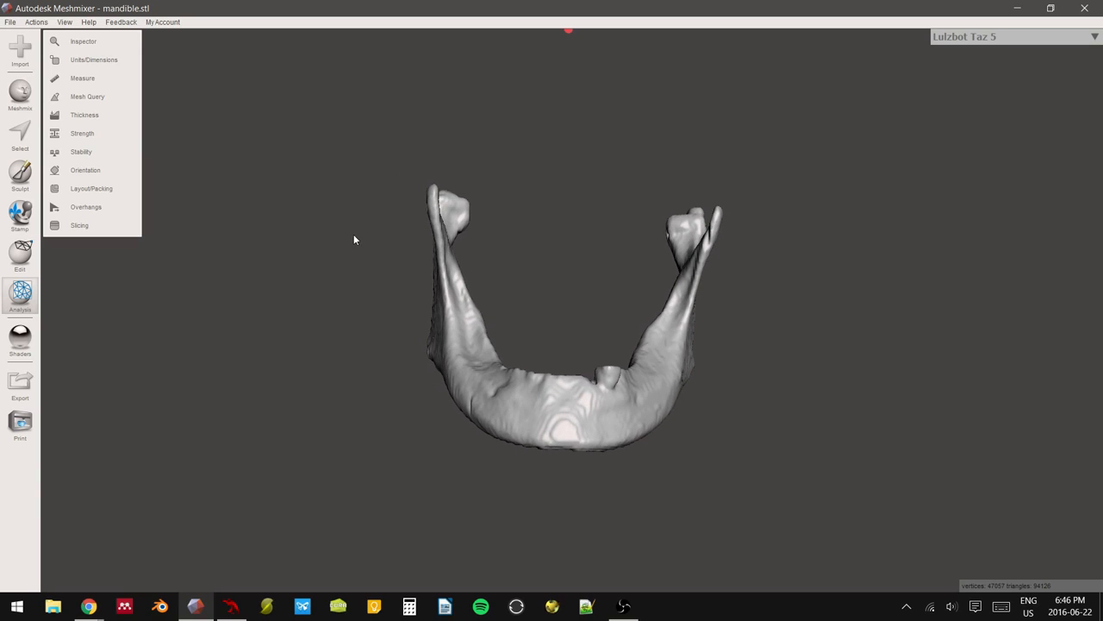
{"action": "mouse_move", "coordinate": [399, 316]}
{"action": "right_mouse_down"}
{"action": "mouse_move", "coordinate": [595, 385]}
{"action": "mouse_move", "coordinate": [567, 382]}
{"action": "mouse_move", "coordinate": [556, 416]}
{"action": "mouse_move", "coordinate": [687, 416]}
{"action": "mouse_move", "coordinate": [673, 401]}
{"action": "mouse_move", "coordinate": [686, 402]}
{"action": "mouse_move", "coordinate": [676, 423]}
{"action": "mouse_move", "coordinate": [704, 389]}
{"action": "mouse_move", "coordinate": [653, 382]}
{"action": "mouse_move", "coordinate": [361, 281]}
{"action": "right_mouse_up"}
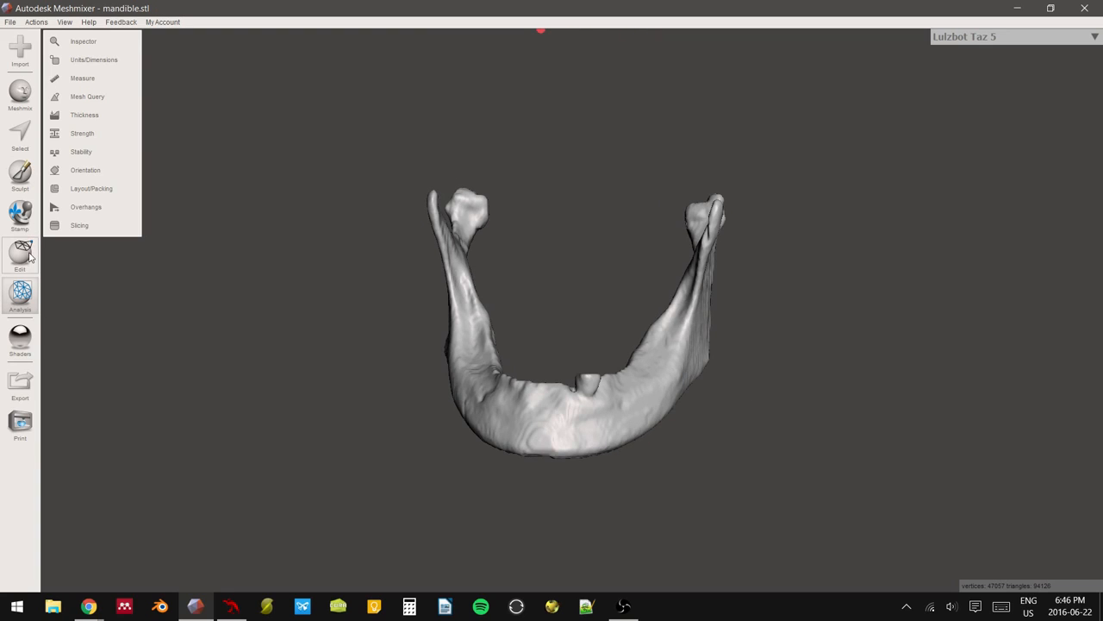
- Start a Plane Cut on the mandible and turn the cutting plane about its vertical axis to square it with the jaw's front
{"action": "mouse_move", "coordinate": [30, 256]}
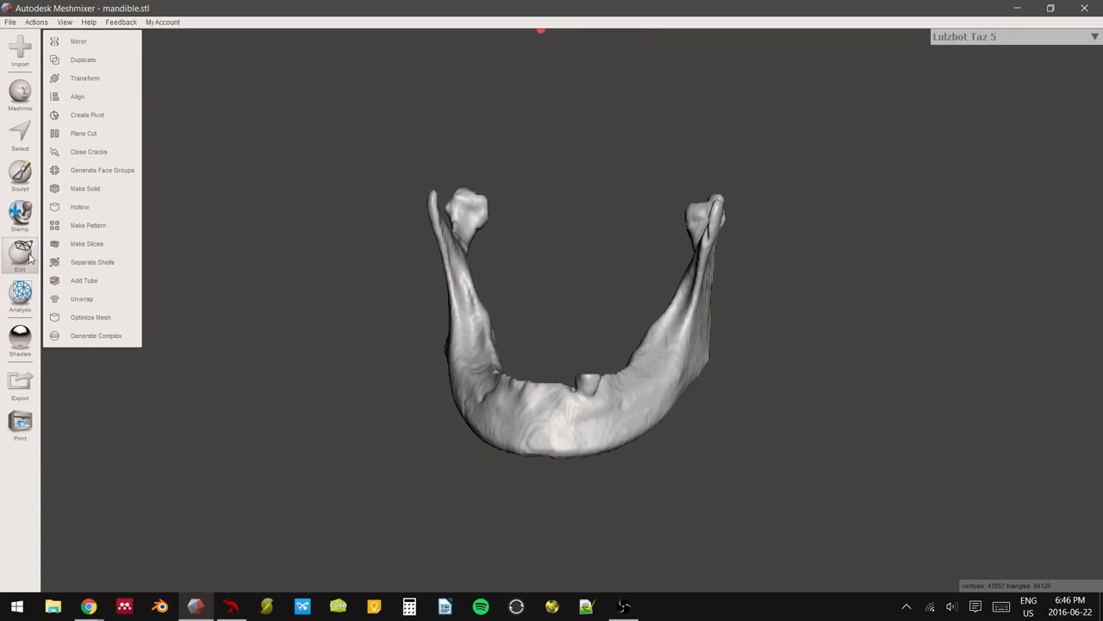
{"action": "left_click", "coordinate": [98, 138]}
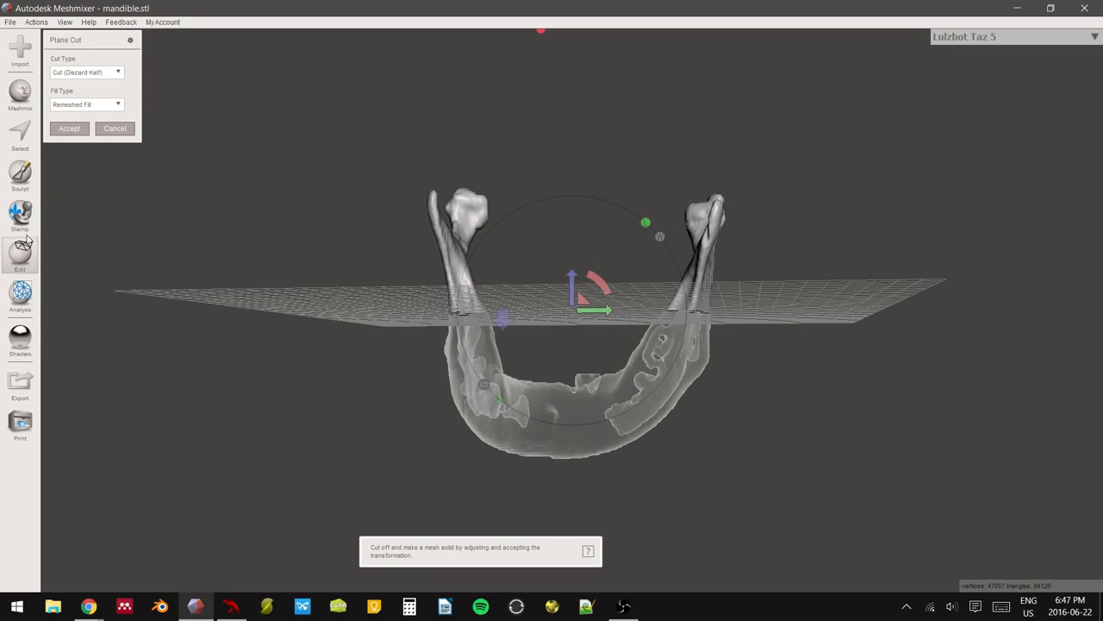
{"action": "right_click_drag", "start_coordinate": [353, 229], "coordinate": [222, 298]}
{"action": "right_click_drag", "start_coordinate": [772, 293], "coordinate": [562, 244]}
{"action": "scroll", "coordinate": [574, 250], "scroll_direction": "up", "scroll_amount": 6}
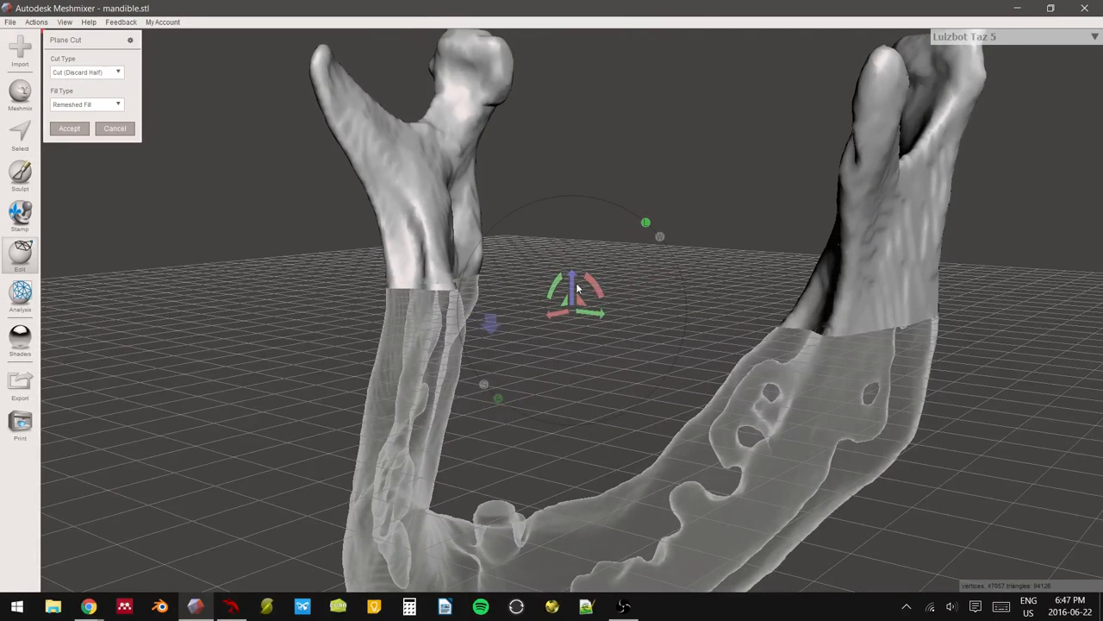
{"action": "right_click_drag", "start_coordinate": [565, 283], "coordinate": [558, 282]}
{"action": "left_click_drag", "start_coordinate": [557, 283], "coordinate": [538, 250]}
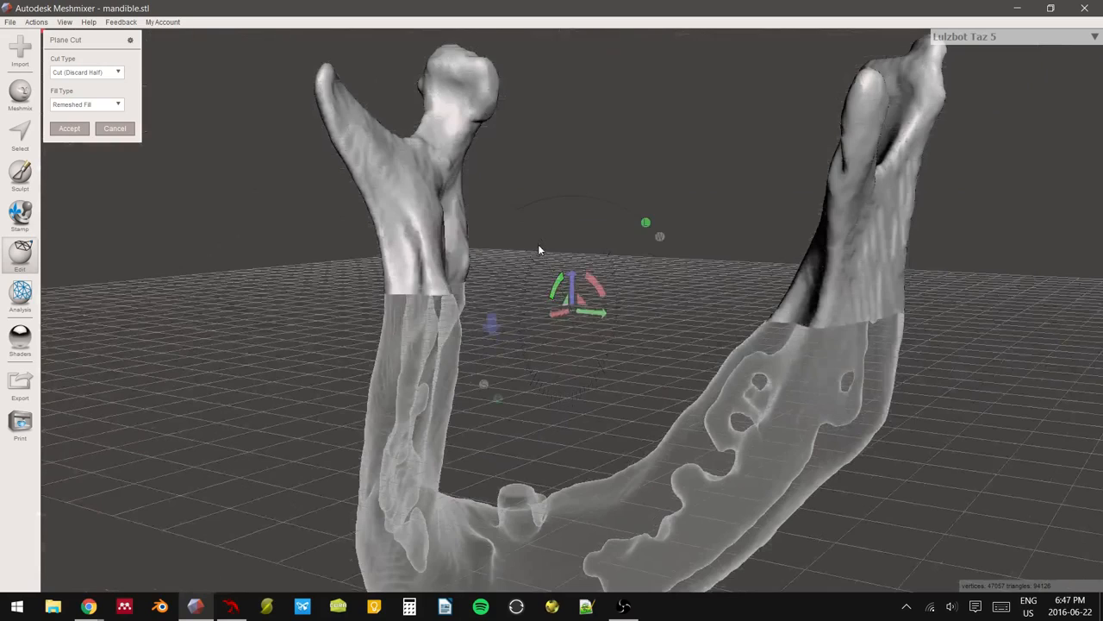
{"action": "right_click_drag", "start_coordinate": [539, 250], "coordinate": [620, 321]}
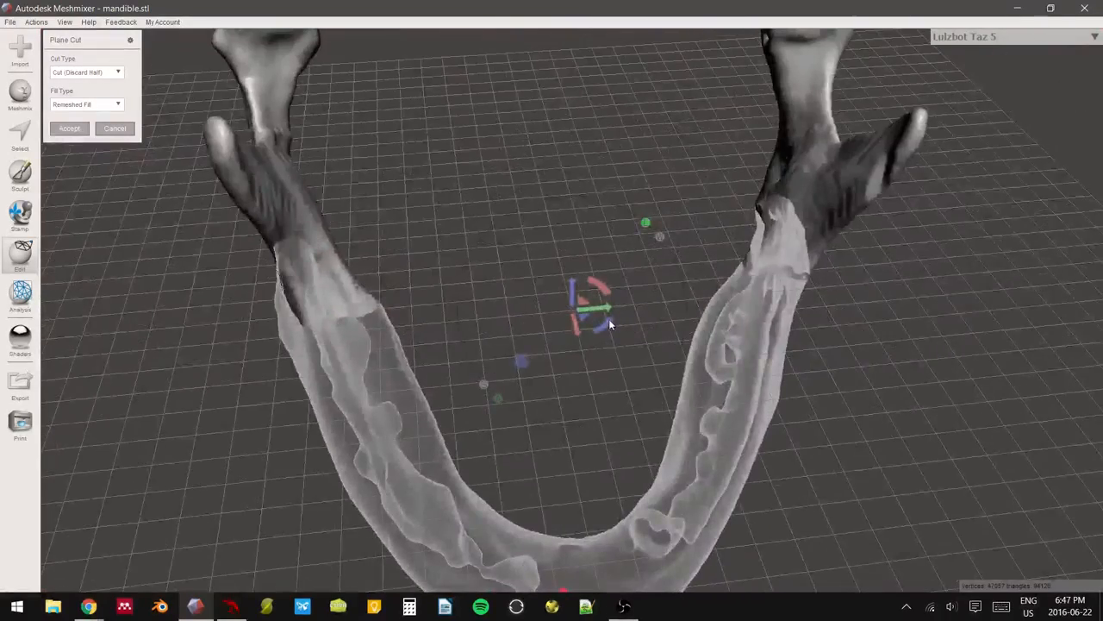
{"action": "left_click_drag", "start_coordinate": [611, 319], "coordinate": [615, 241]}
- Rotate the horizontal cutting plane upright so it divides the mandible along its midline
{"action": "right_click_drag", "start_coordinate": [670, 302], "coordinate": [603, 231]}
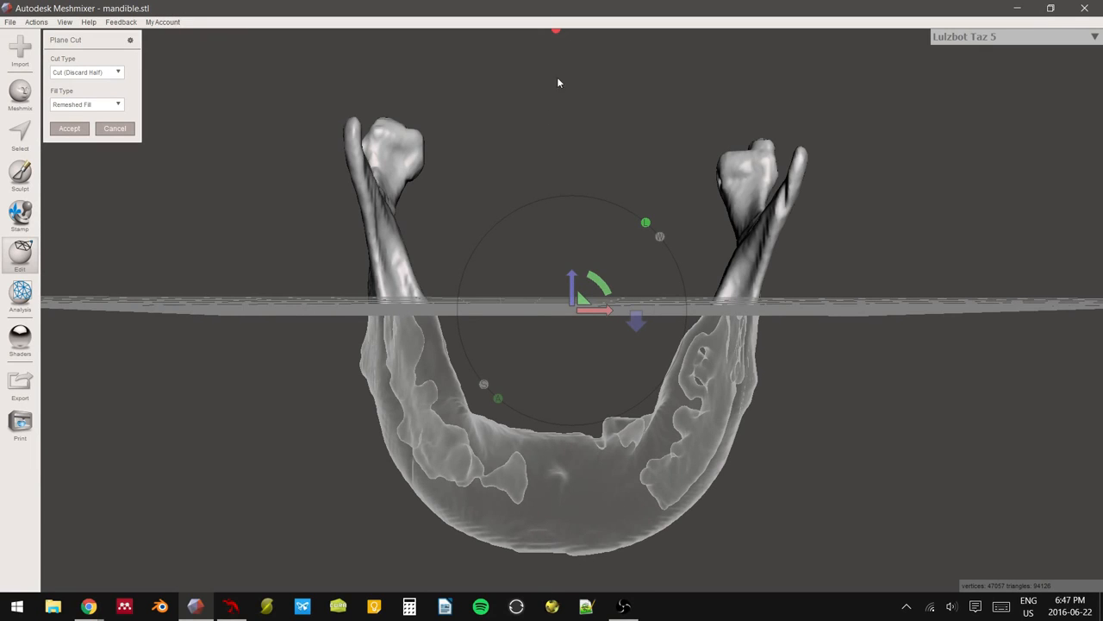
{"action": "right_click_drag", "start_coordinate": [517, 348], "coordinate": [600, 284]}
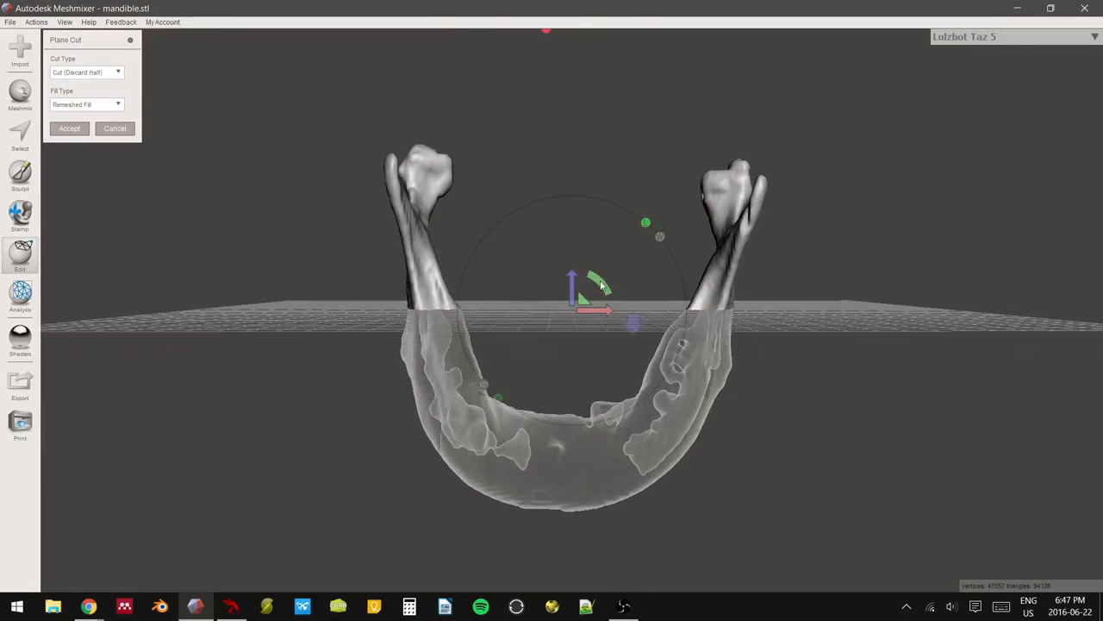
{"action": "left_click_drag", "start_coordinate": [601, 285], "coordinate": [638, 371]}
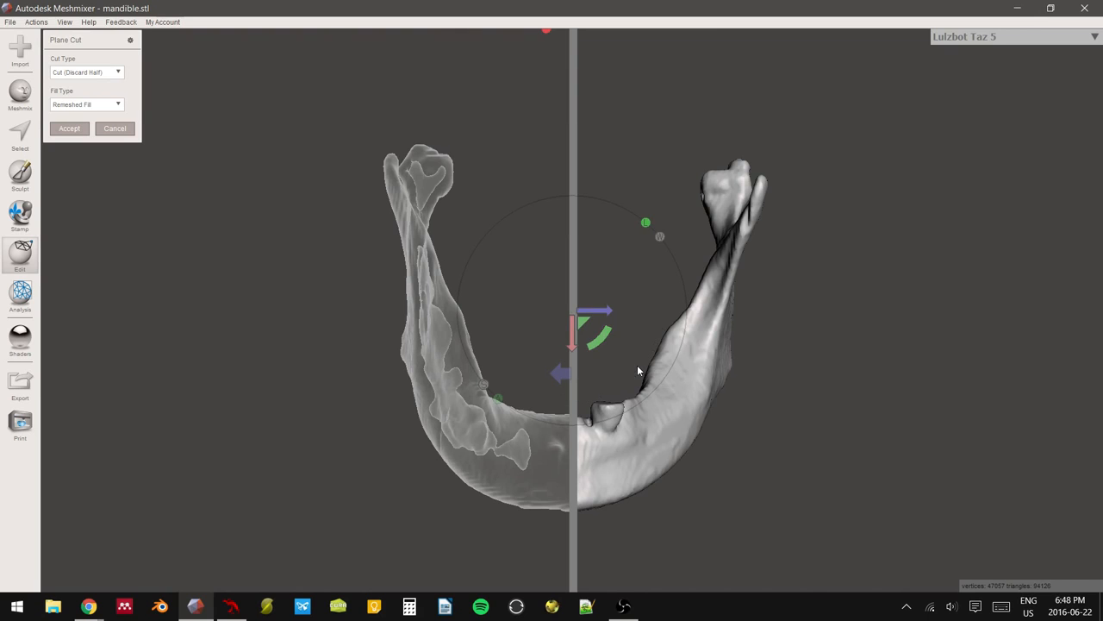
- Flip the cut direction to discard the half with the tooth stump, and apply the cut with Cut (Discard Half) and Remeshed Fill
{"action": "mouse_move", "coordinate": [522, 280]}
{"action": "right_mouse_down"}
{"action": "mouse_move", "coordinate": [435, 286]}
{"action": "mouse_move", "coordinate": [537, 289]}
{"action": "right_mouse_up"}
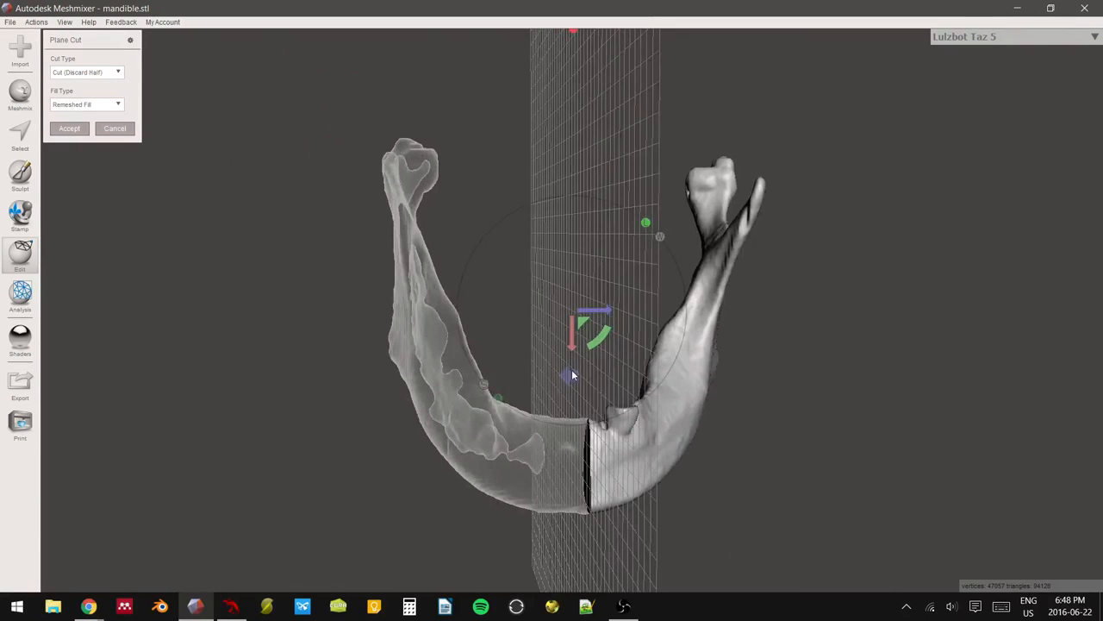
{"action": "right_click_drag", "start_coordinate": [606, 374], "coordinate": [578, 372]}
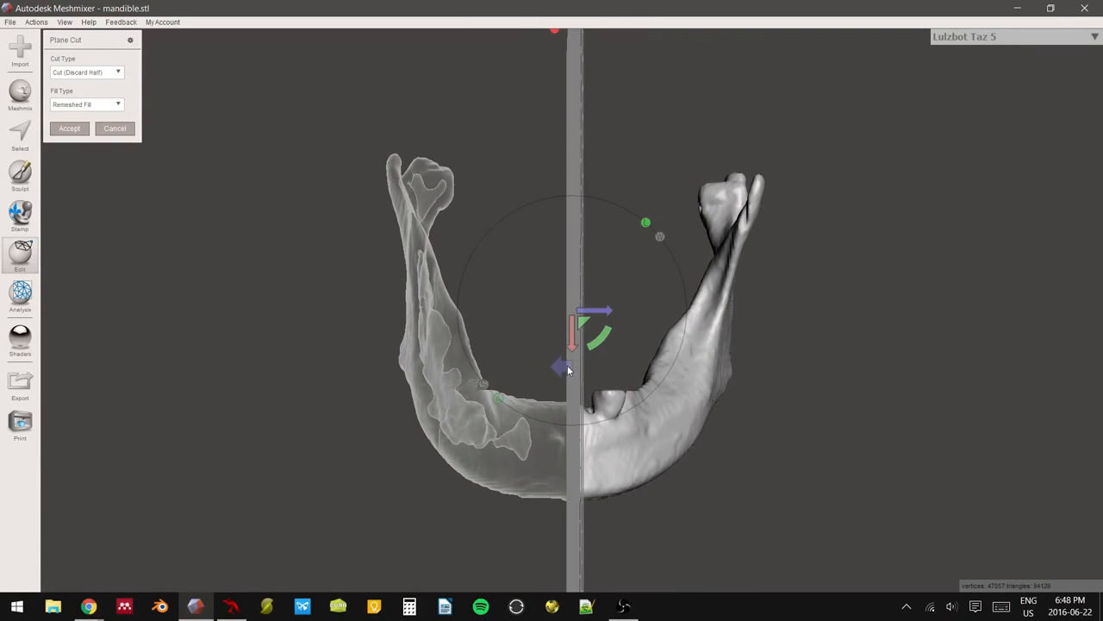
{"action": "left_click", "coordinate": [565, 365]}
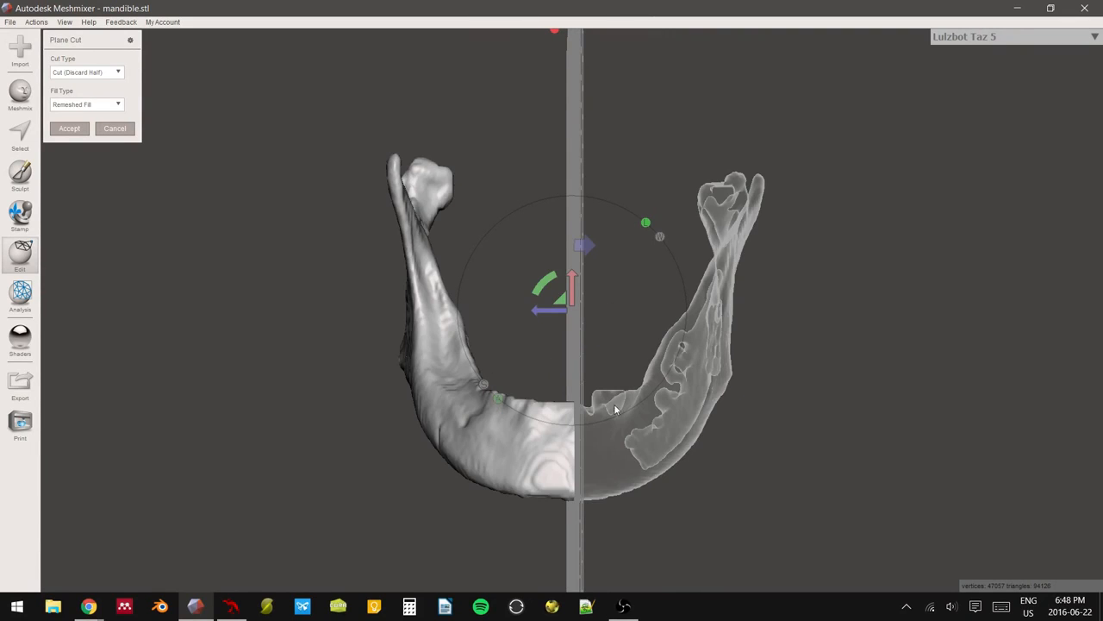
{"action": "left_click", "coordinate": [69, 128]}
{"action": "right_click_drag", "start_coordinate": [158, 173], "coordinate": [470, 308]}
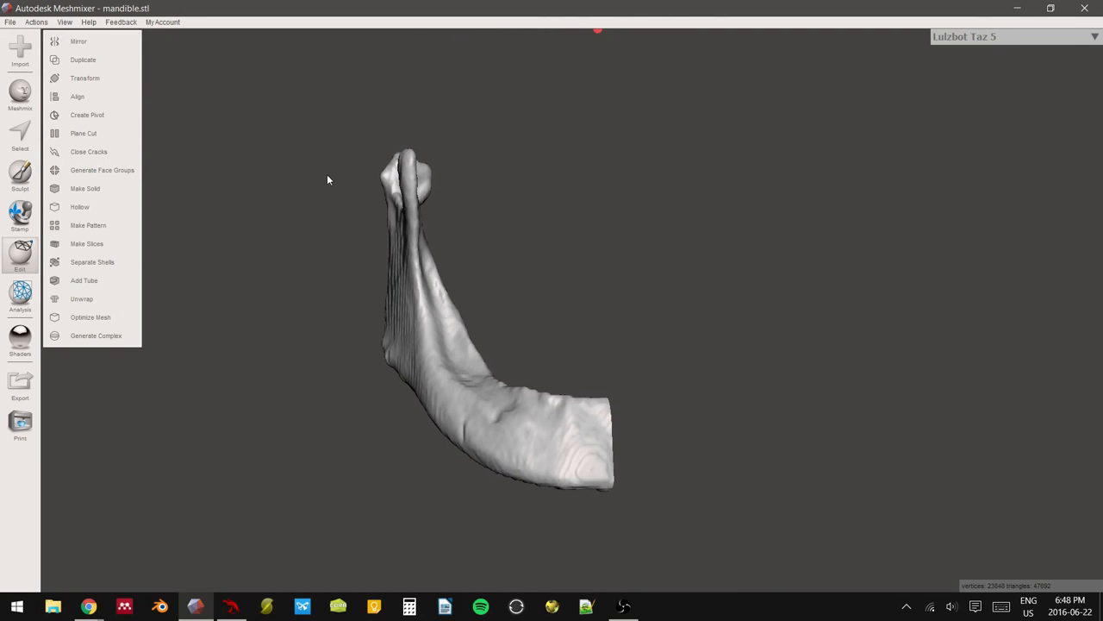
- Mirror the remaining half of the mandible across the midline cut plane to form a complete symmetrical jaw
{"action": "right_click_drag", "start_coordinate": [326, 179], "coordinate": [578, 457]}
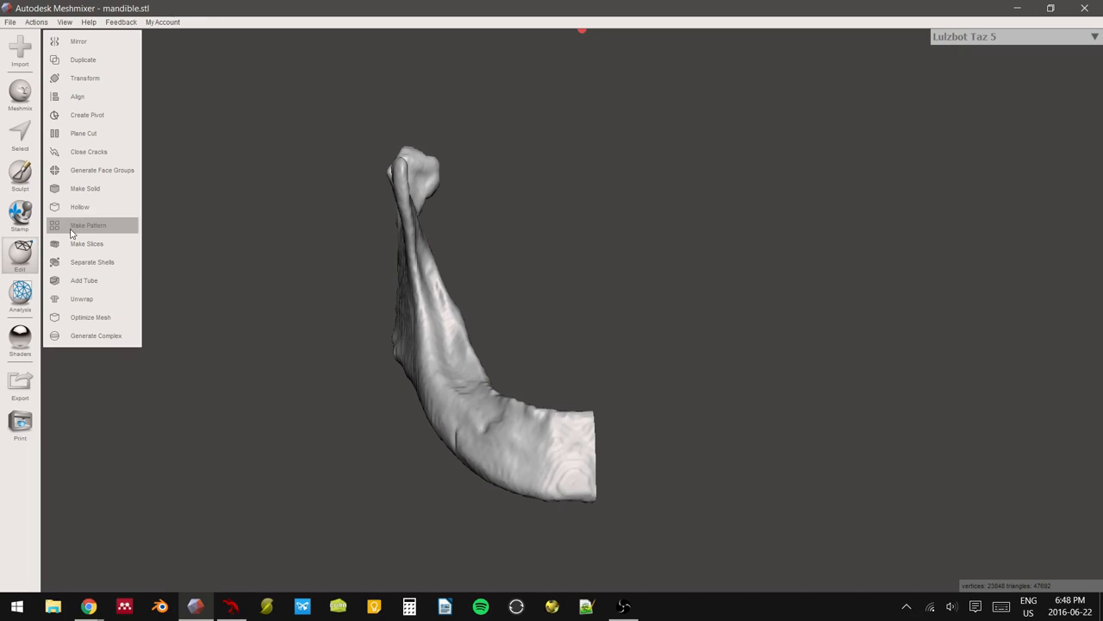
{"action": "mouse_move", "coordinate": [217, 226]}
{"action": "right_mouse_down"}
{"action": "mouse_move", "coordinate": [281, 247]}
{"action": "mouse_move", "coordinate": [238, 231]}
{"action": "right_mouse_up"}
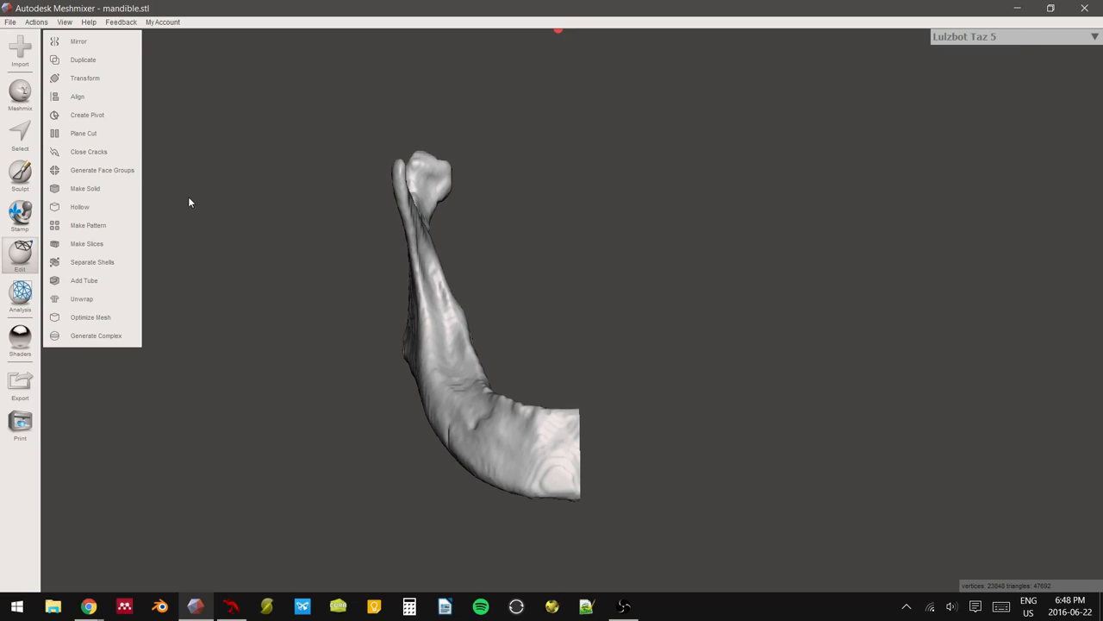
{"action": "left_click", "coordinate": [97, 43]}
{"action": "right_click_drag", "start_coordinate": [577, 255], "coordinate": [534, 351]}
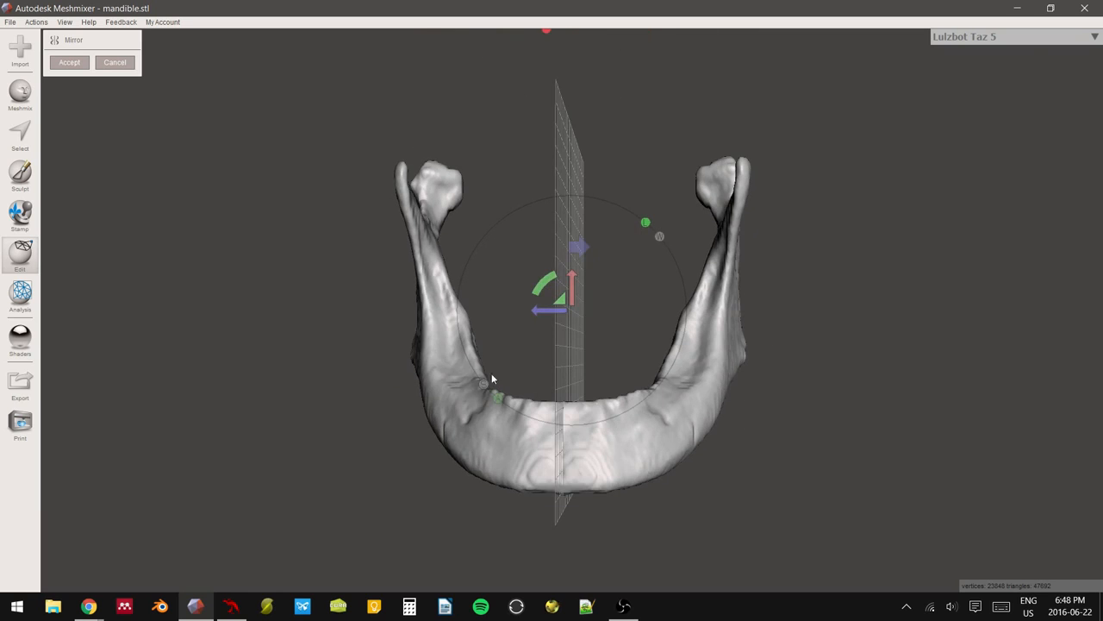
{"action": "right_click_drag", "start_coordinate": [733, 245], "coordinate": [486, 446]}
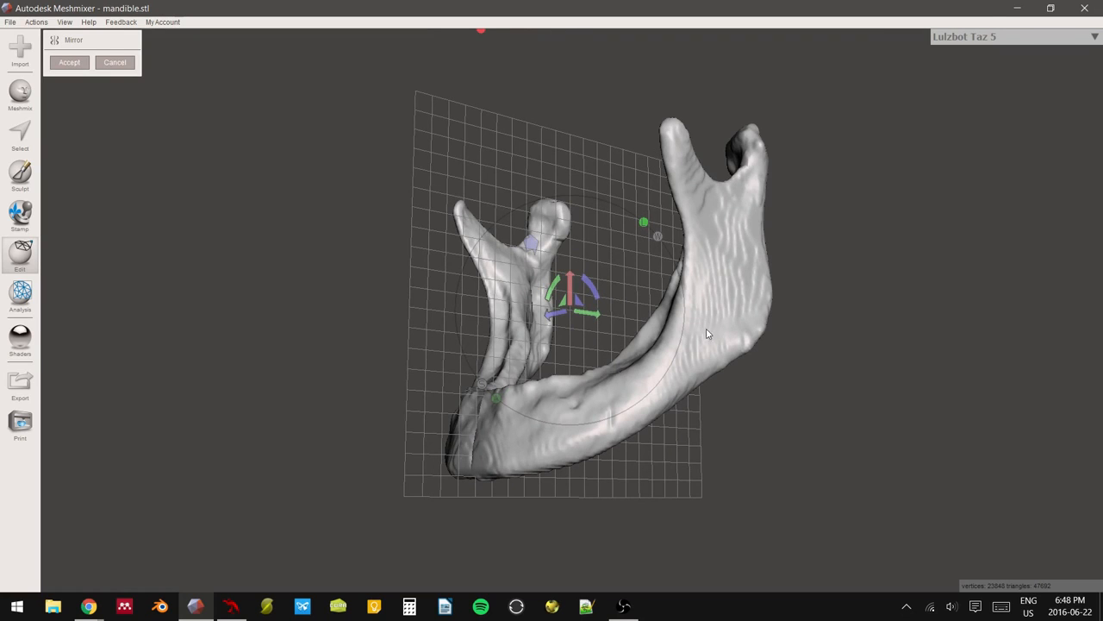
{"action": "right_click_drag", "start_coordinate": [578, 430], "coordinate": [774, 385]}
{"action": "right_click_drag", "start_coordinate": [716, 361], "coordinate": [671, 360]}
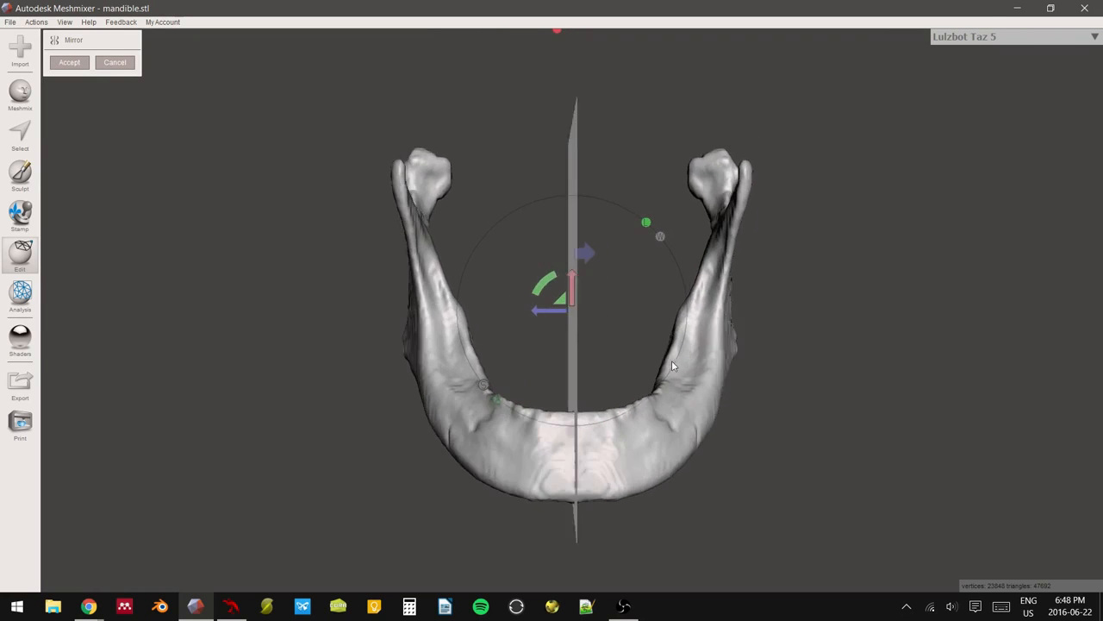
{"action": "left_click", "coordinate": [68, 62]}
- Check the mirrored mandible for mesh defects with the Inspector, and close the check
{"action": "right_click_drag", "start_coordinate": [526, 305], "coordinate": [497, 295]}
{"action": "left_click", "coordinate": [21, 293]}
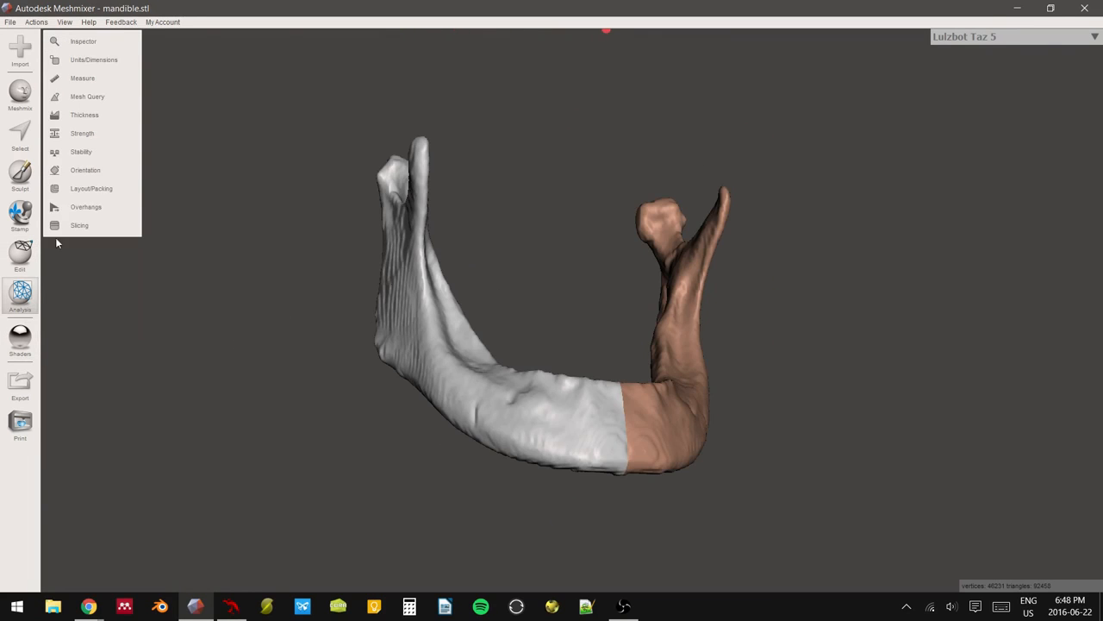
{"action": "left_click", "coordinate": [82, 43]}
{"action": "right_click_drag", "start_coordinate": [253, 142], "coordinate": [198, 129]}
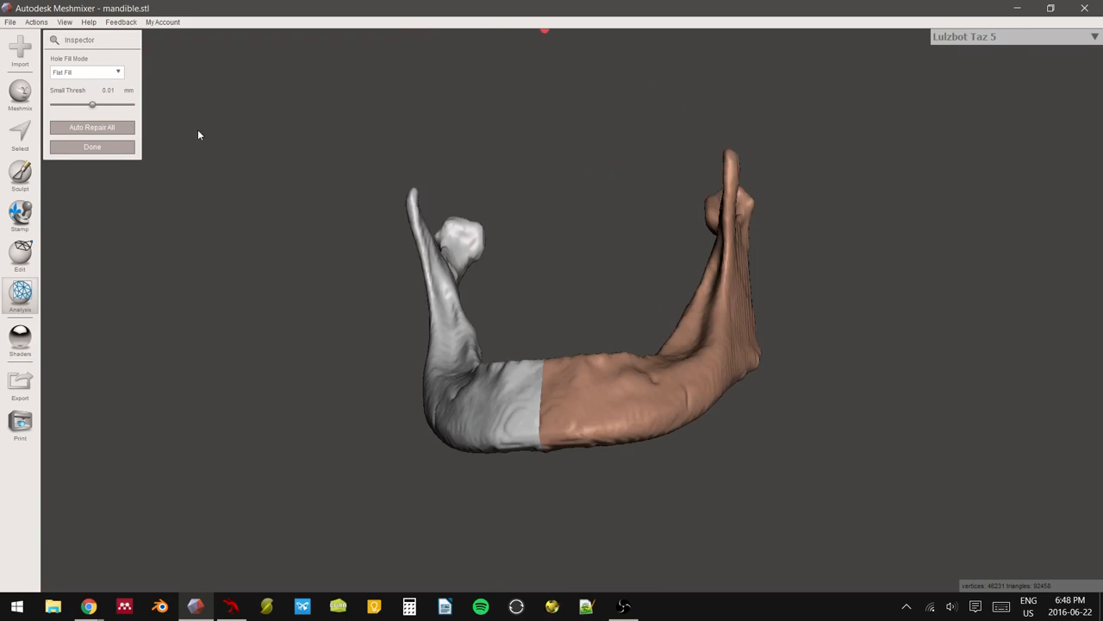
{"action": "left_click", "coordinate": [92, 147]}
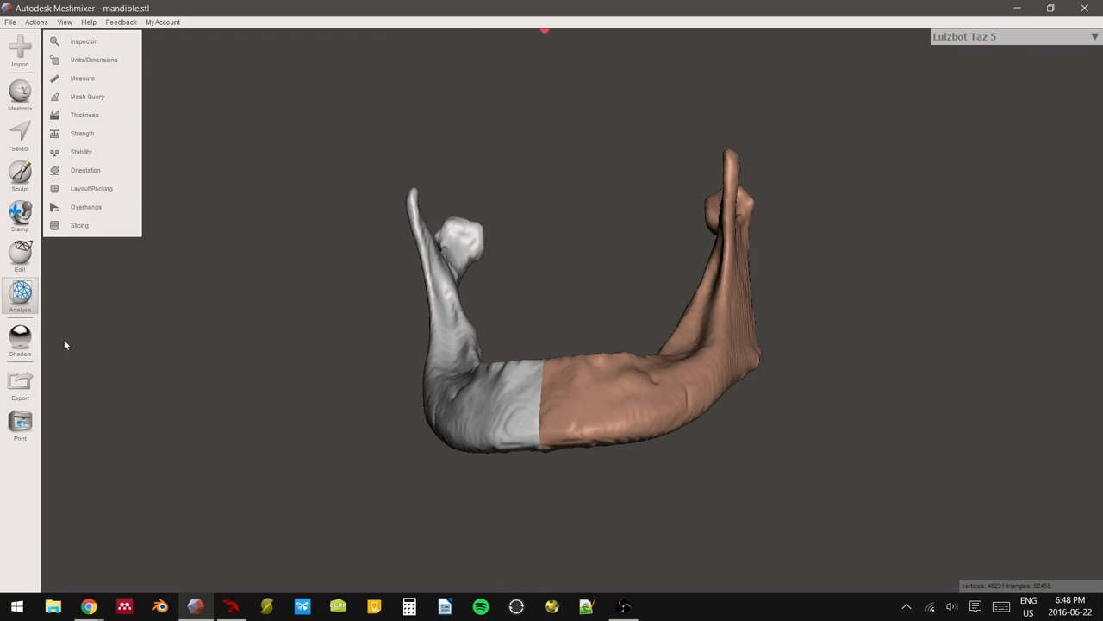
- Export the mirrored mandible to the Desktop as mandible_edited_mirrored in STL ASCII Format
{"action": "left_click", "coordinate": [20, 383]}
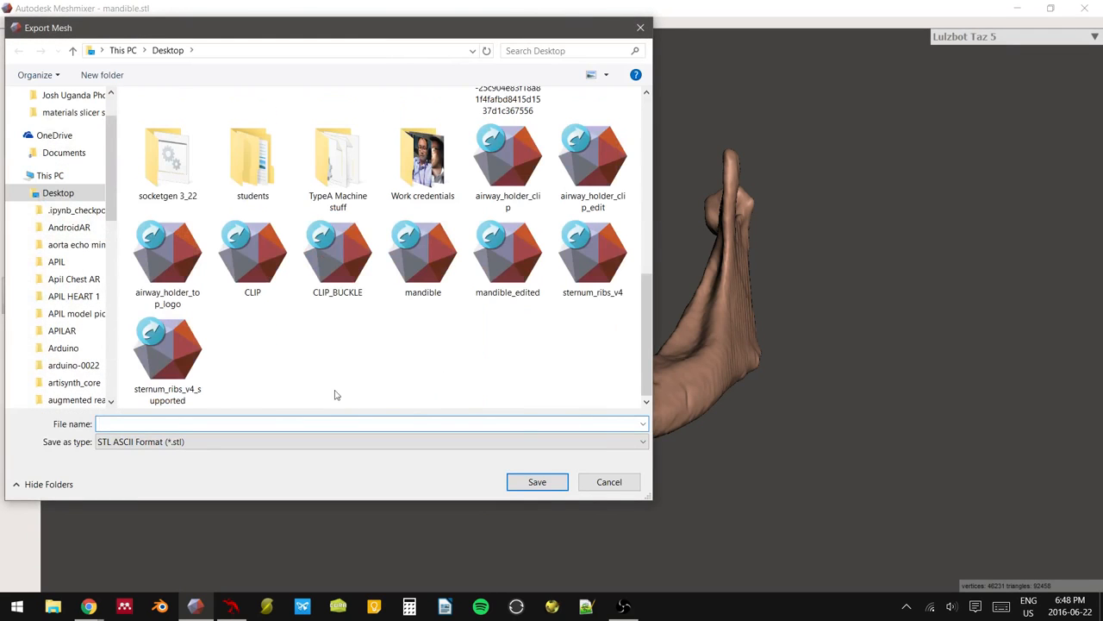
{"action": "left_click", "coordinate": [263, 423]}
{"action": "left_click", "coordinate": [268, 423]}
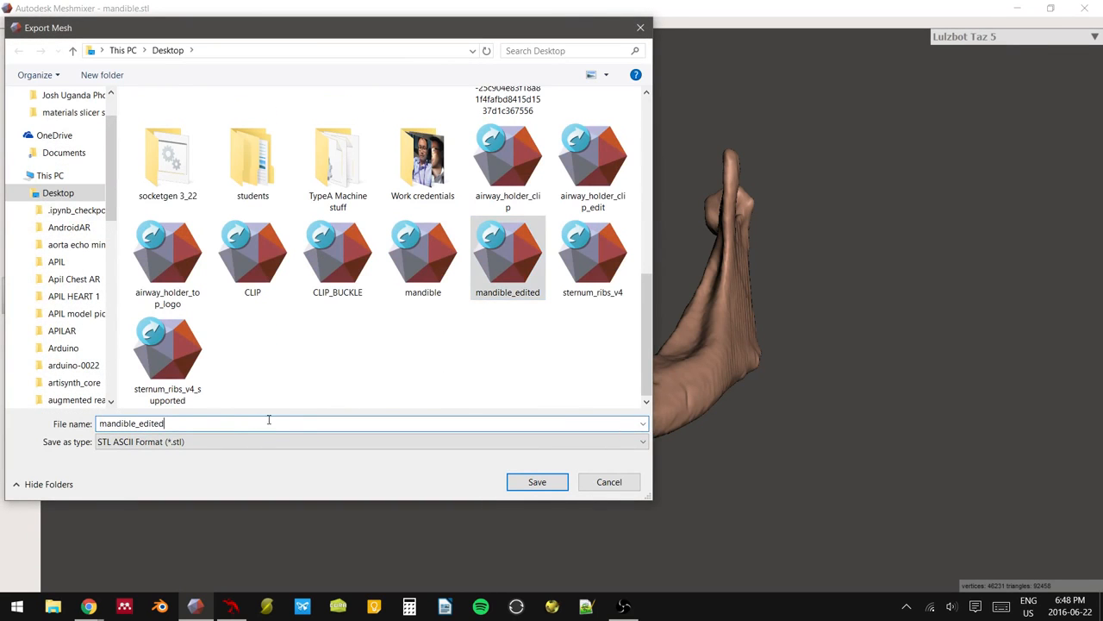
{"action": "type", "text": "_mirrored"}
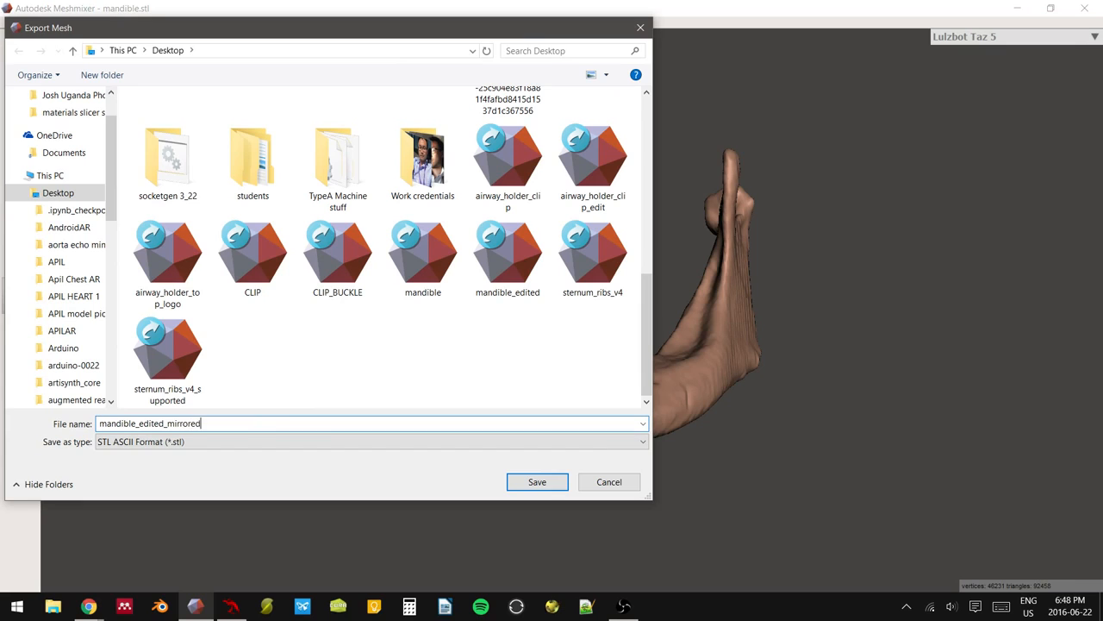
{"action": "left_click", "coordinate": [537, 482]}
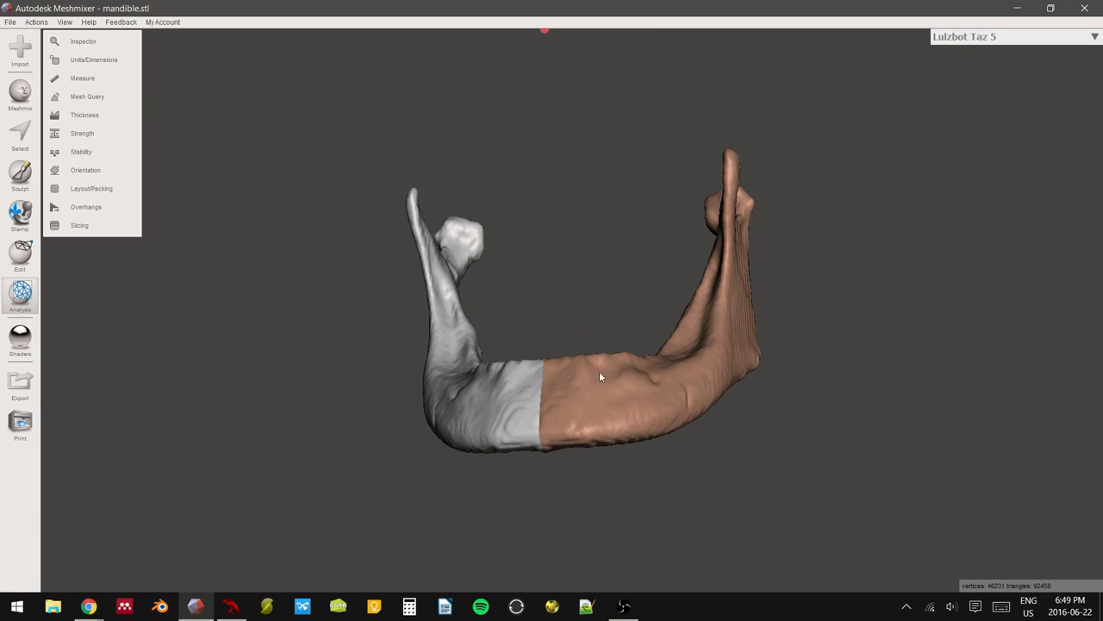
{"action": "right_click_drag", "start_coordinate": [600, 372], "coordinate": [615, 407]}
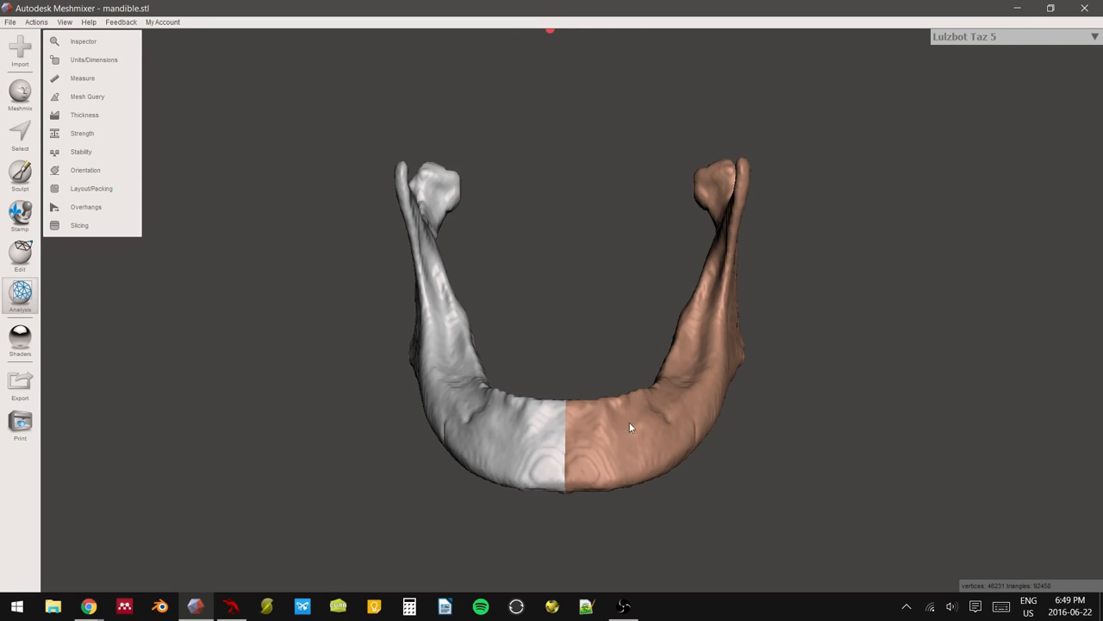
{"action": "right_click_drag", "start_coordinate": [633, 423], "coordinate": [576, 412]}
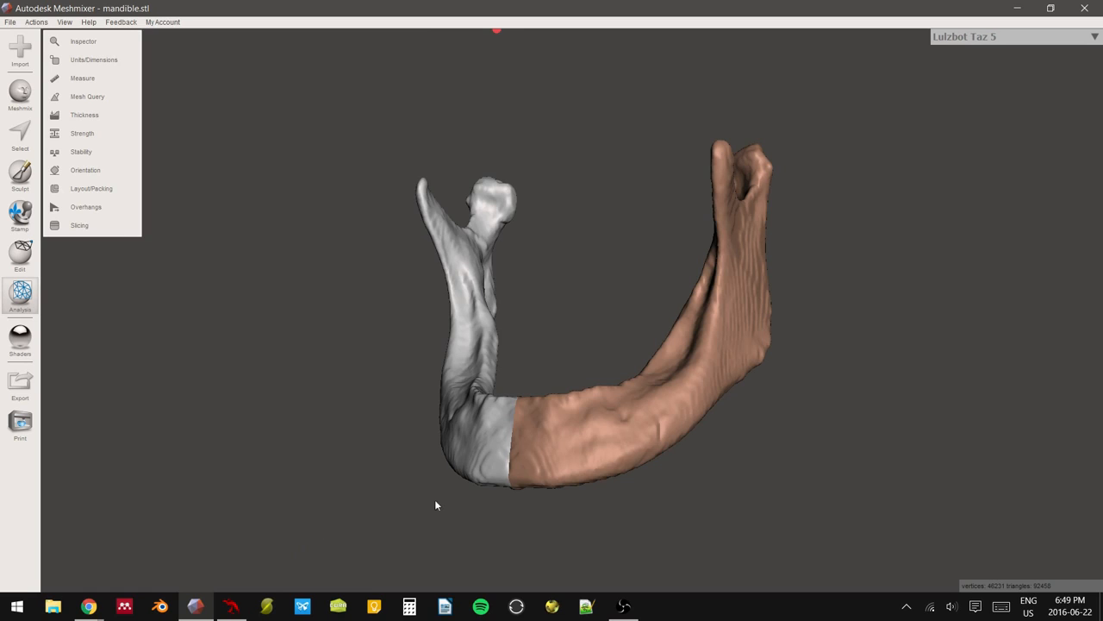
- Examine the shape of the mirrored mandible from the front and both sides
{"action": "right_click_drag", "start_coordinate": [435, 505], "coordinate": [555, 505]}
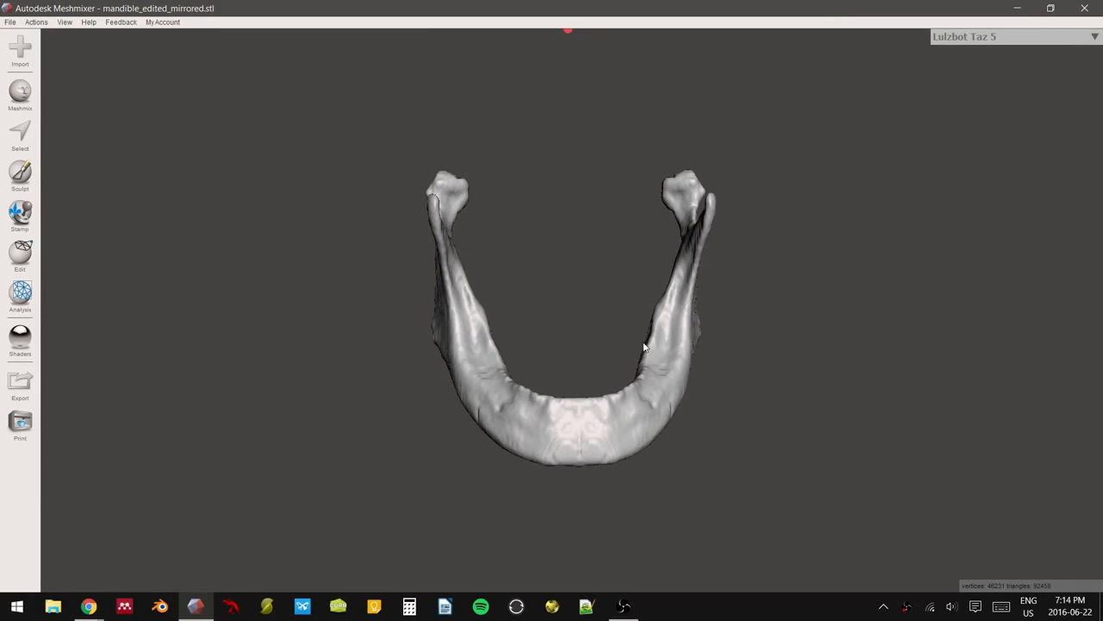
{"action": "right_click_drag", "start_coordinate": [646, 347], "coordinate": [657, 319]}
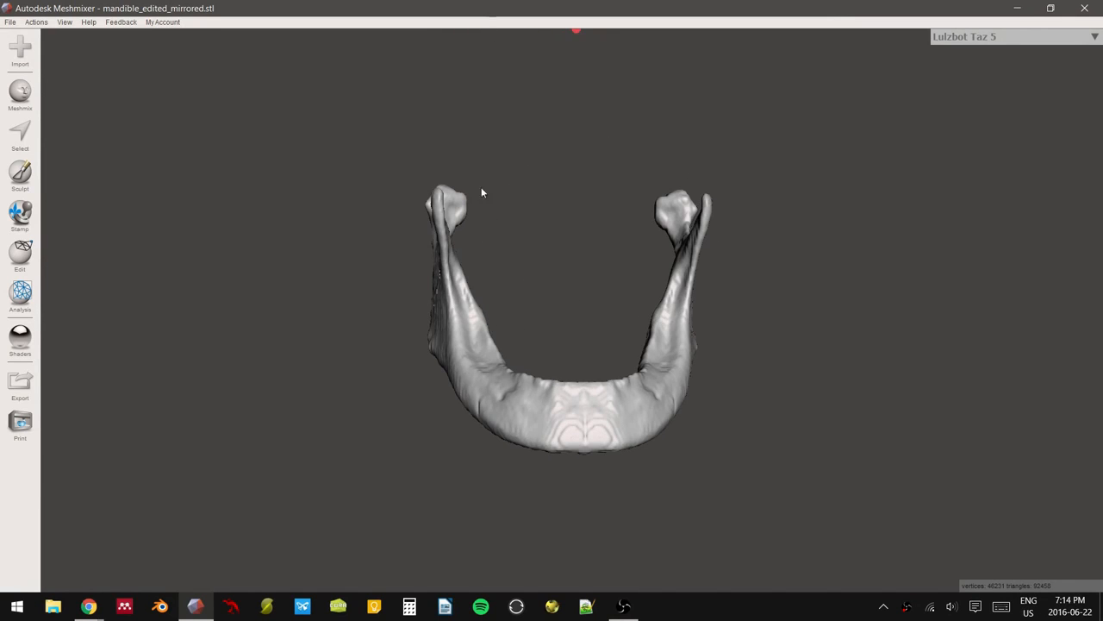
{"action": "right_click_drag", "start_coordinate": [564, 216], "coordinate": [547, 261]}
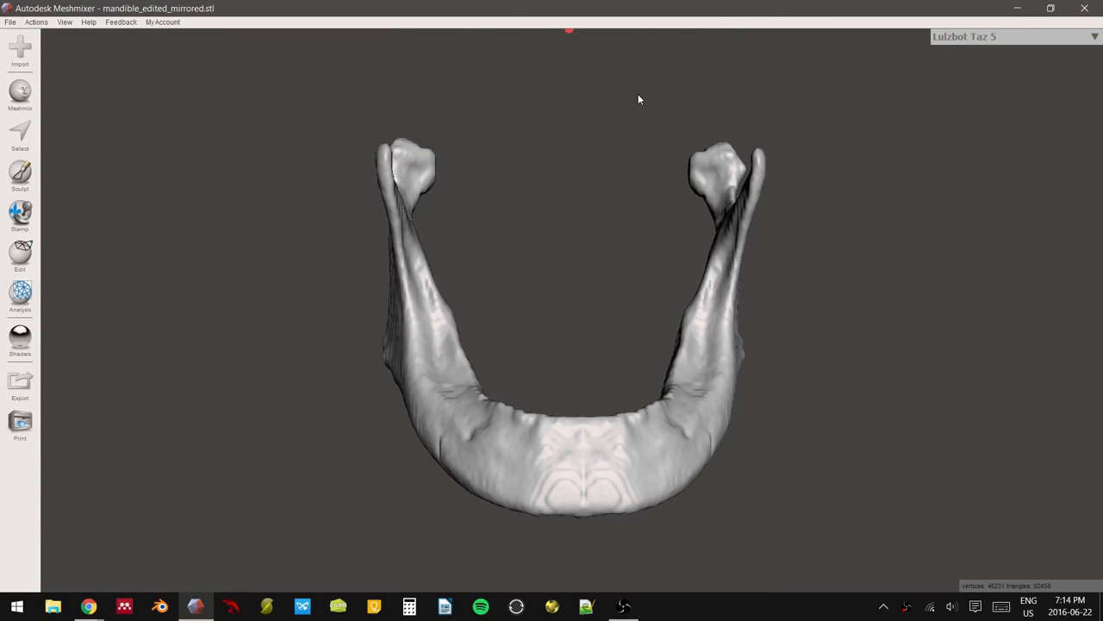
{"action": "right_click_drag", "start_coordinate": [586, 276], "coordinate": [484, 276]}
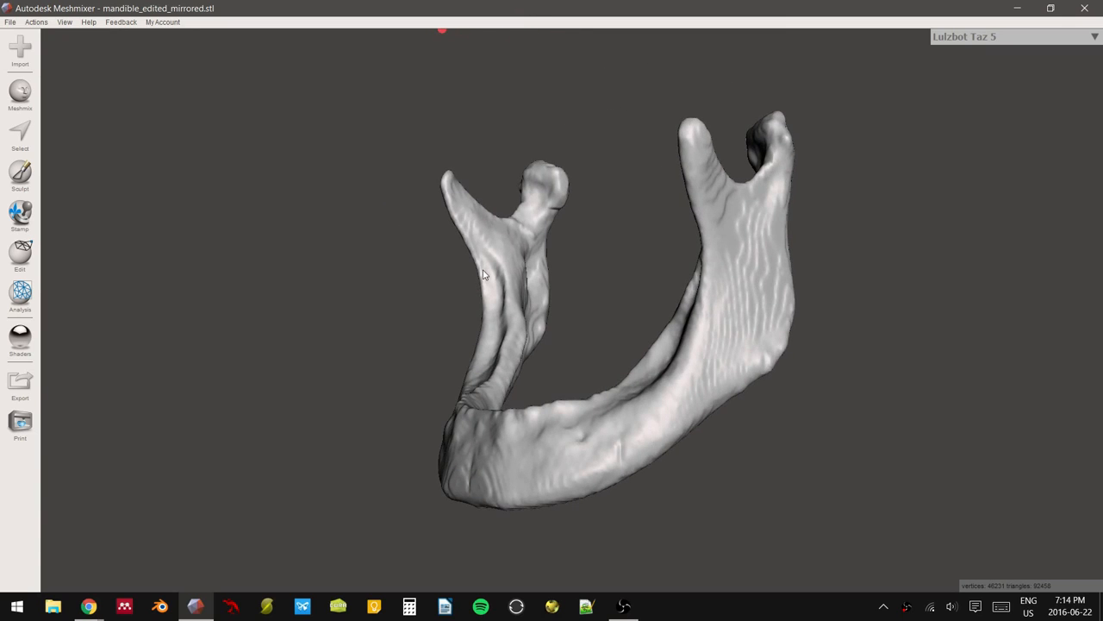
{"action": "right_click_drag", "start_coordinate": [455, 239], "coordinate": [603, 266]}
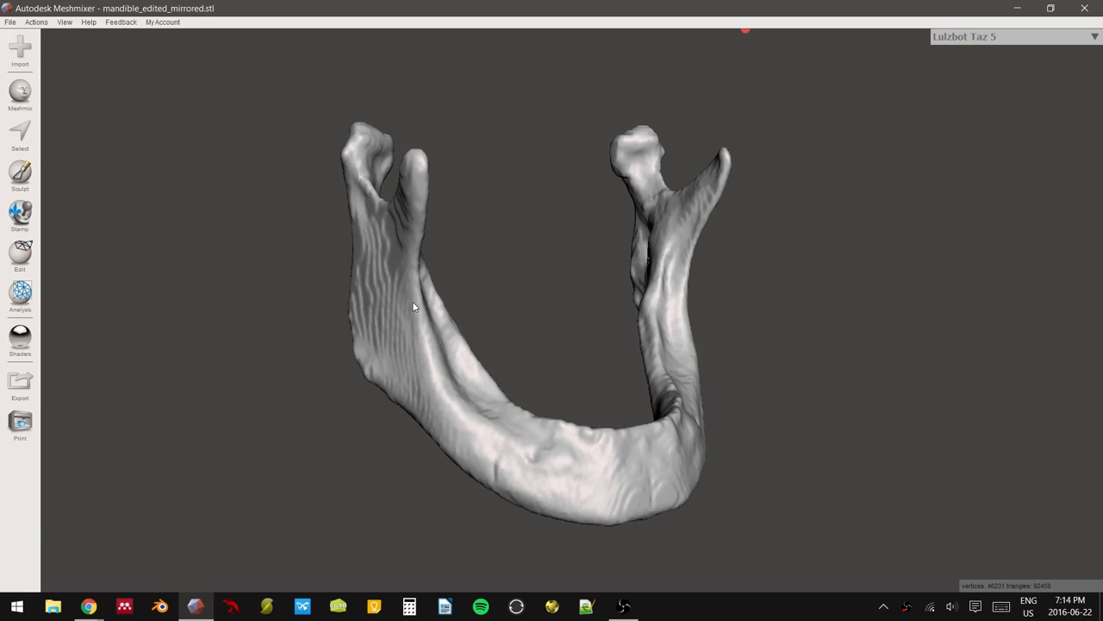
- Launch MakerBot Desktop, minimize the Meshmixer window and maximize the MakerBot window
{"action": "key", "text": "super"}
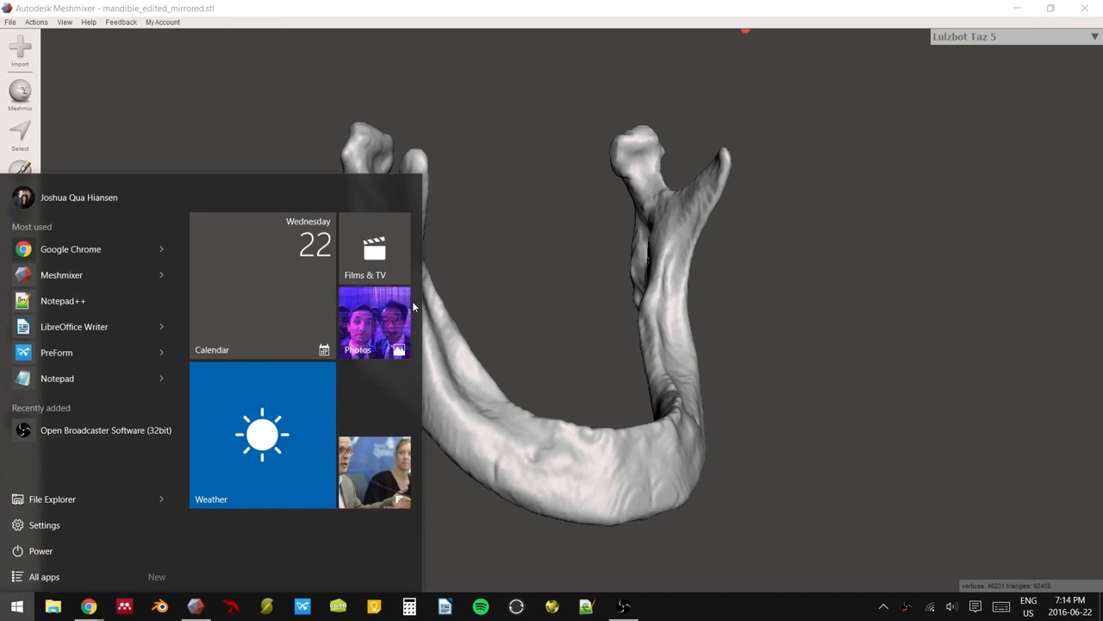
{"action": "type", "text": "mak"}
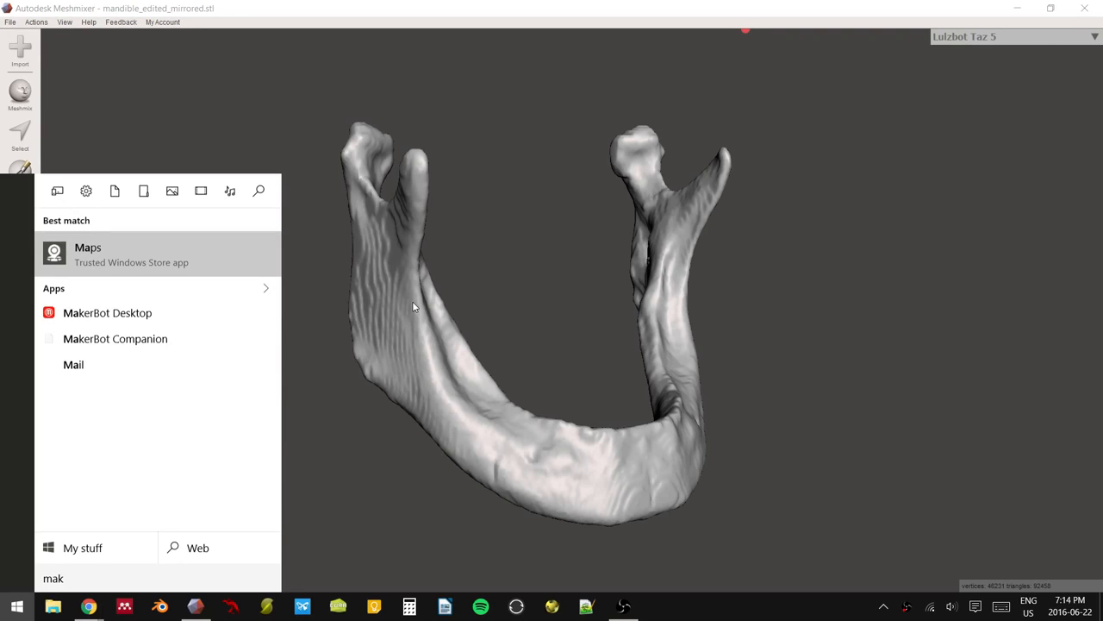
{"action": "type", "text": "erbot"}
{"action": "key", "text": "Return"}
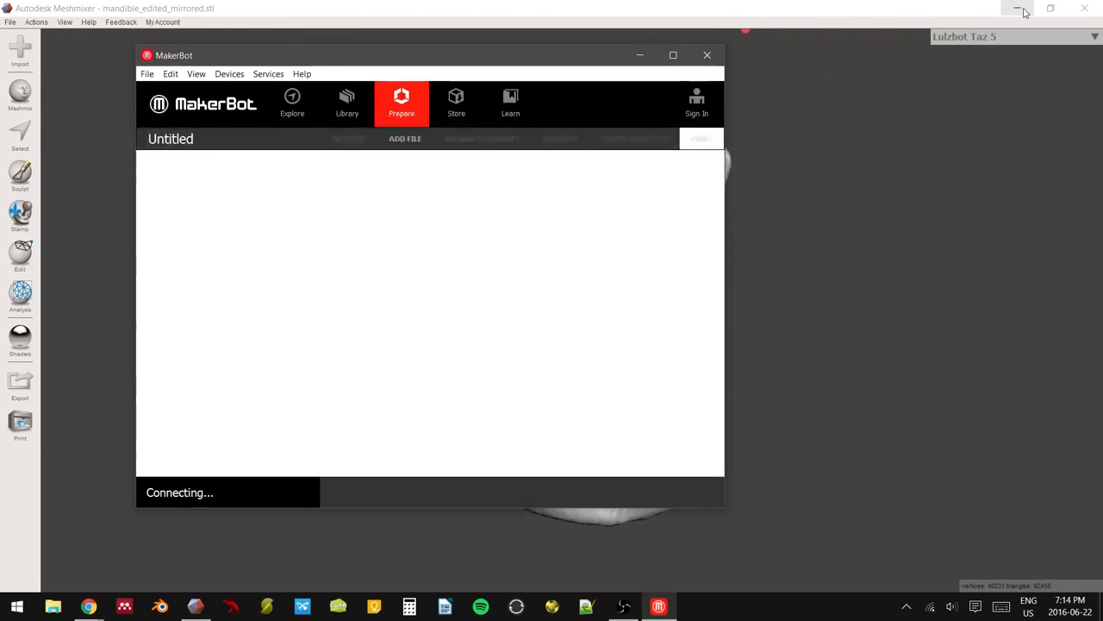
{"action": "left_click", "coordinate": [1023, 10]}
{"action": "left_click_drag", "start_coordinate": [558, 66], "coordinate": [760, 96]}
{"action": "double_click", "coordinate": [761, 97]}
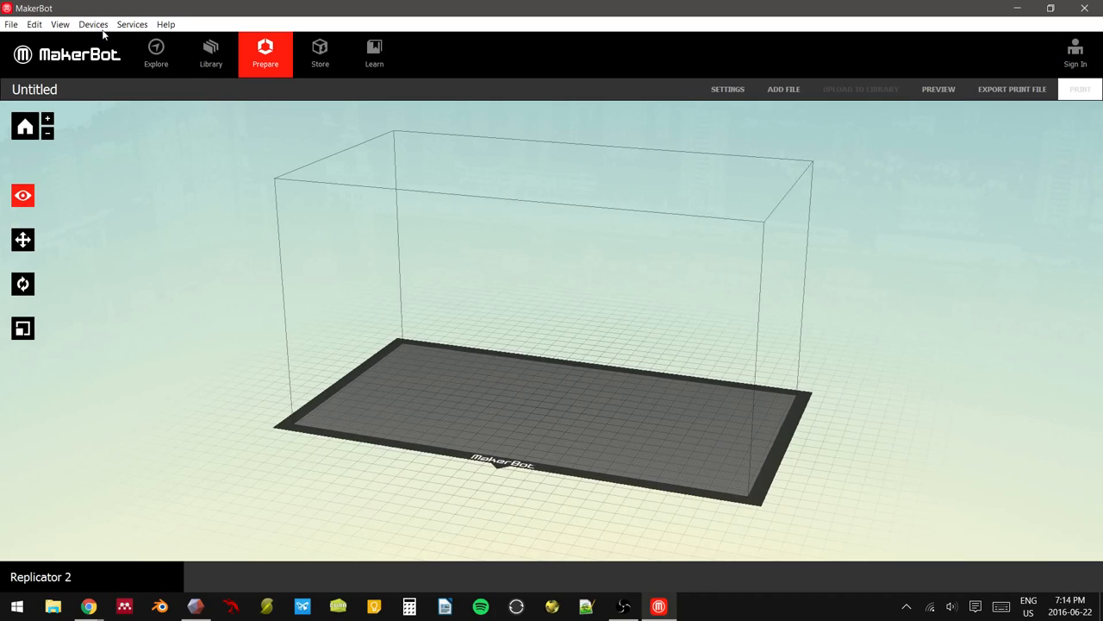
- Choose Replicator 2 as the type of device for the print
{"action": "left_click", "coordinate": [102, 28]}
{"action": "mouse_move", "coordinate": [126, 130]}
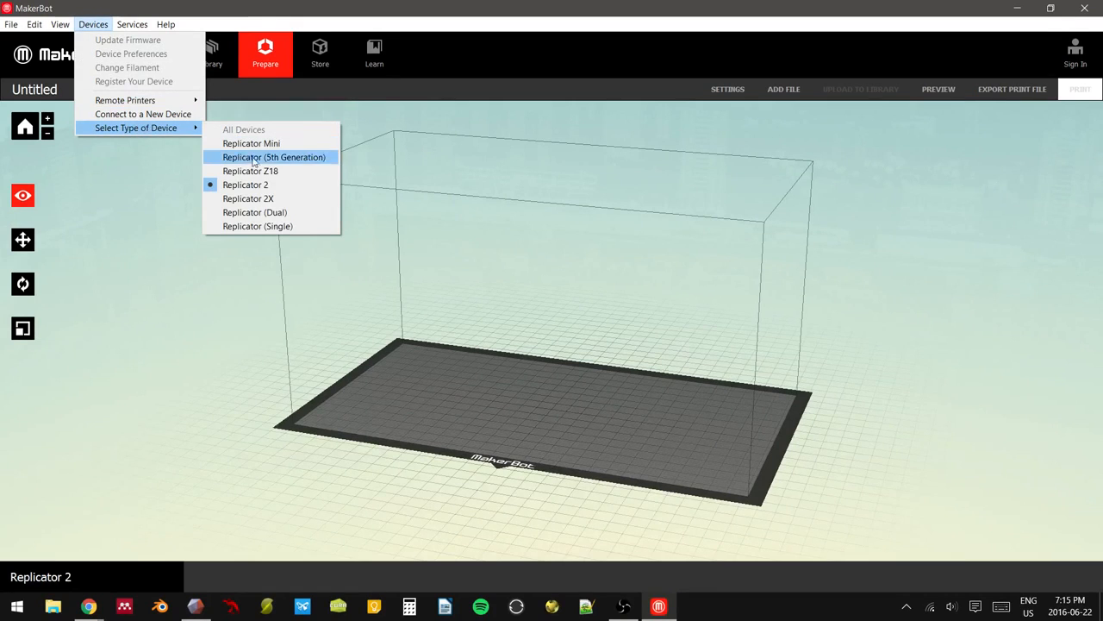
{"action": "left_click", "coordinate": [289, 186]}
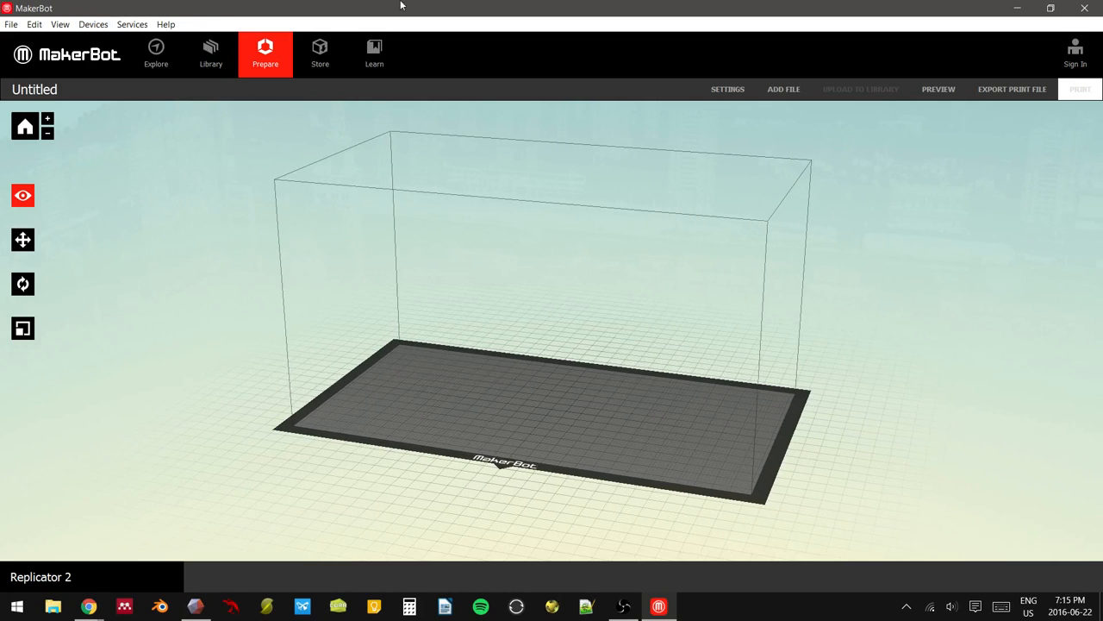
- Set the extruder temperature to 205 °C in the custom device settings of the Standard print preset
{"action": "left_click", "coordinate": [729, 98]}
{"action": "left_click_drag", "start_coordinate": [533, 152], "coordinate": [432, 151]}
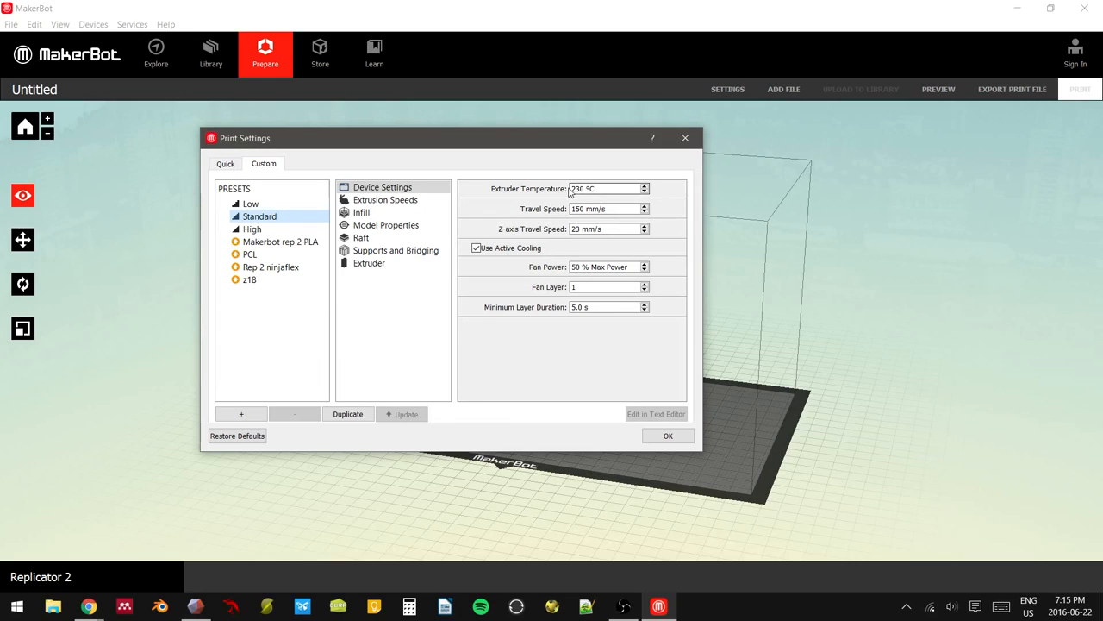
{"action": "left_click_drag", "start_coordinate": [571, 188], "coordinate": [597, 188]}
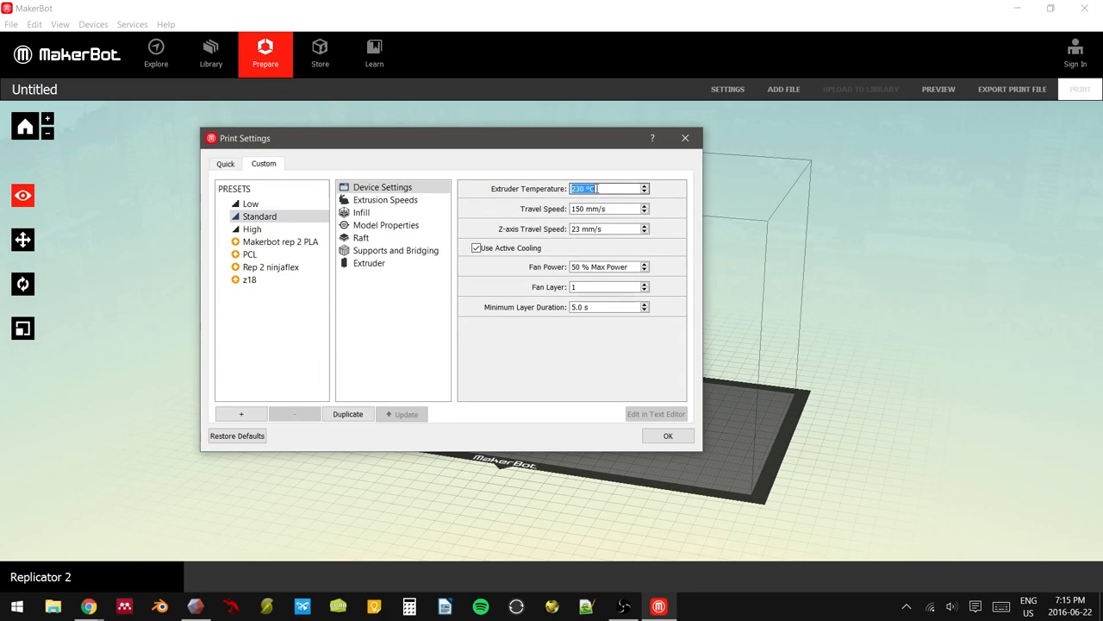
{"action": "type", "text": "205"}
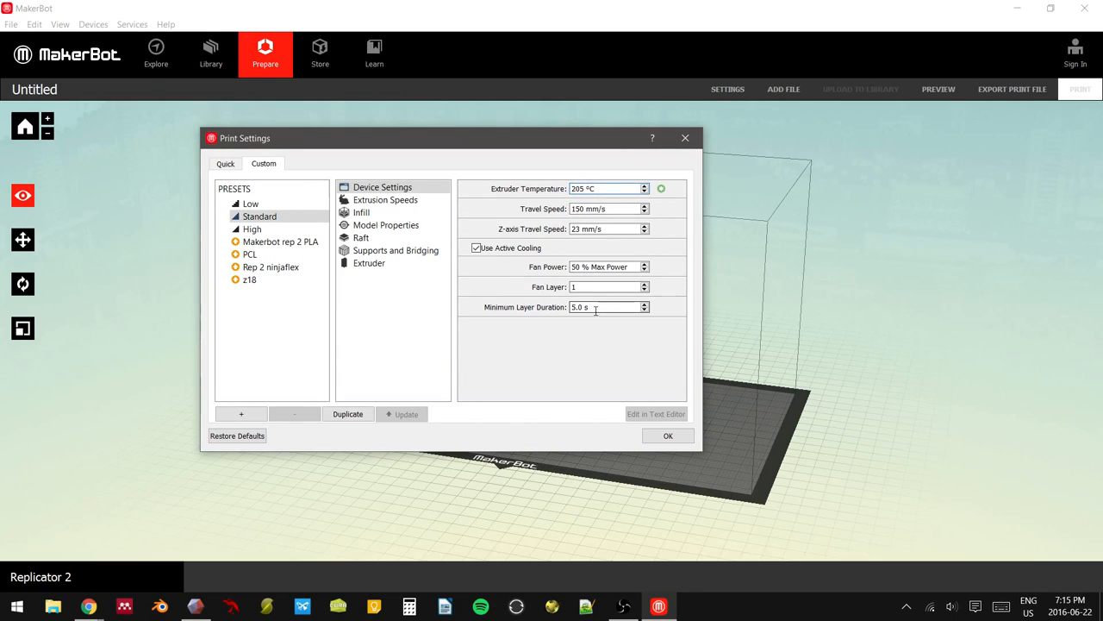
- Review the extrusion speeds, infill density and pattern options, and model properties such as layer height and shells, and close the print settings
{"action": "left_click", "coordinate": [416, 205]}
{"action": "scroll", "coordinate": [551, 272], "scroll_direction": "down", "scroll_amount": 1}
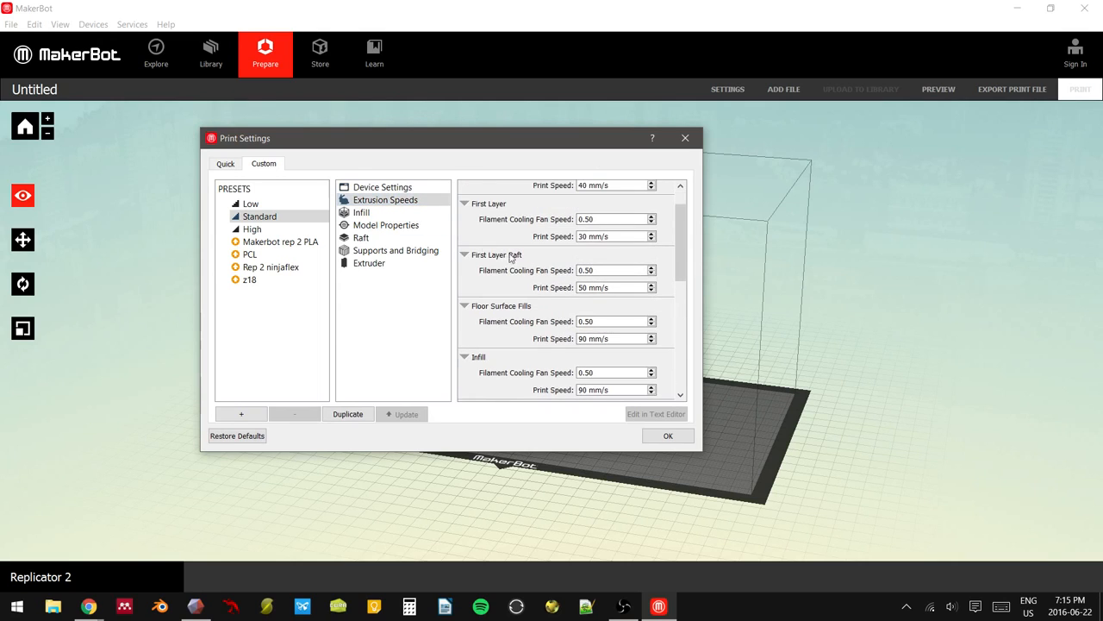
{"action": "left_click", "coordinate": [389, 215]}
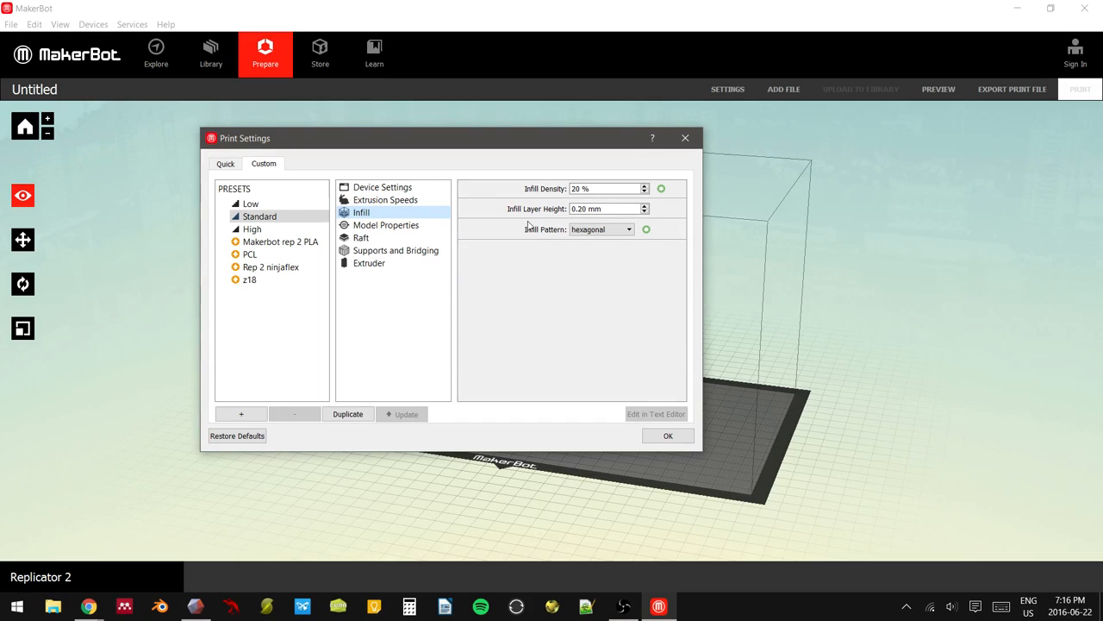
{"action": "left_click", "coordinate": [596, 231]}
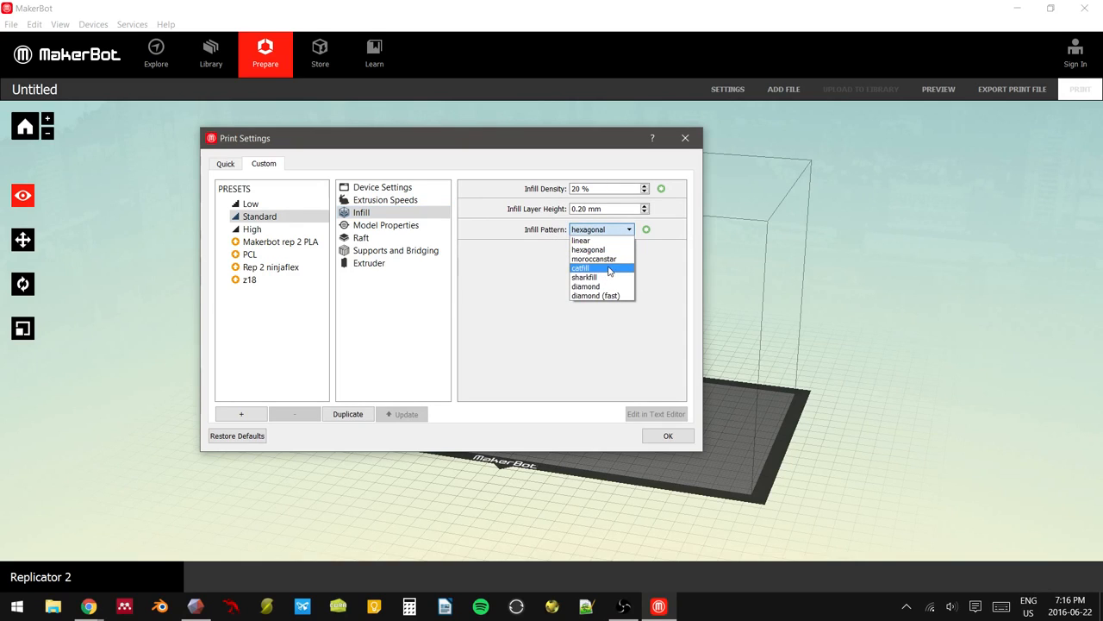
{"action": "left_click", "coordinate": [616, 233]}
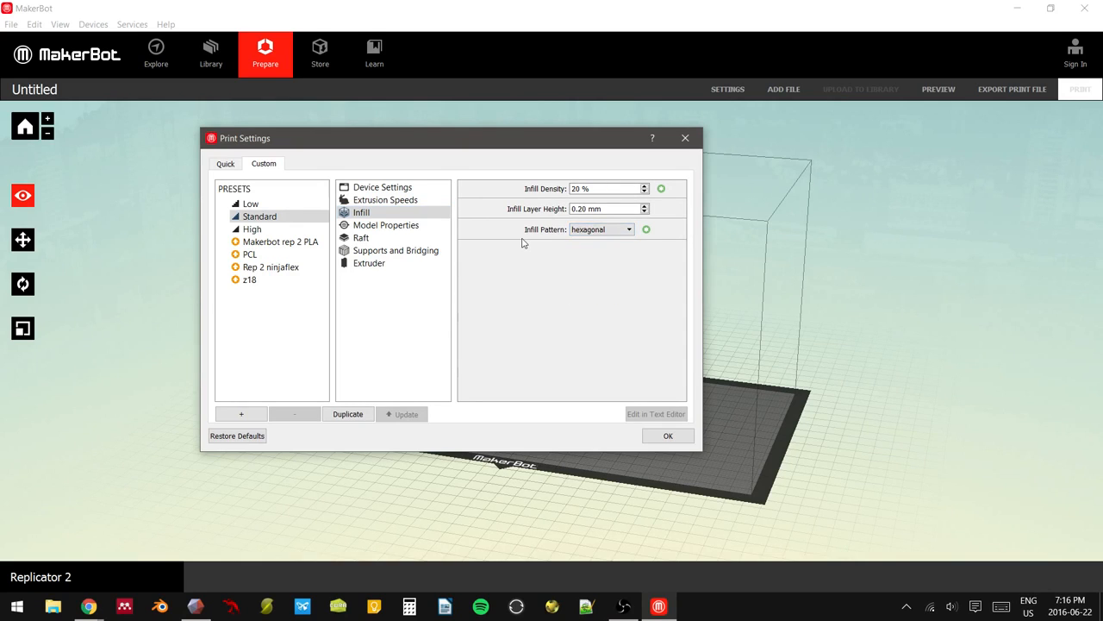
{"action": "left_click", "coordinate": [419, 227]}
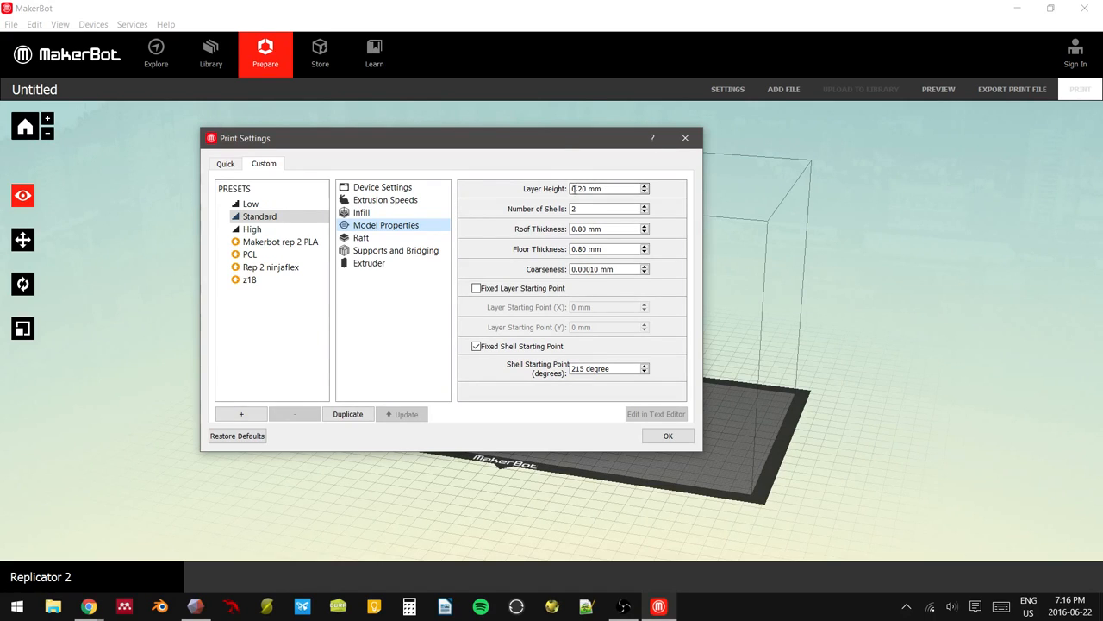
{"action": "left_click", "coordinate": [578, 208]}
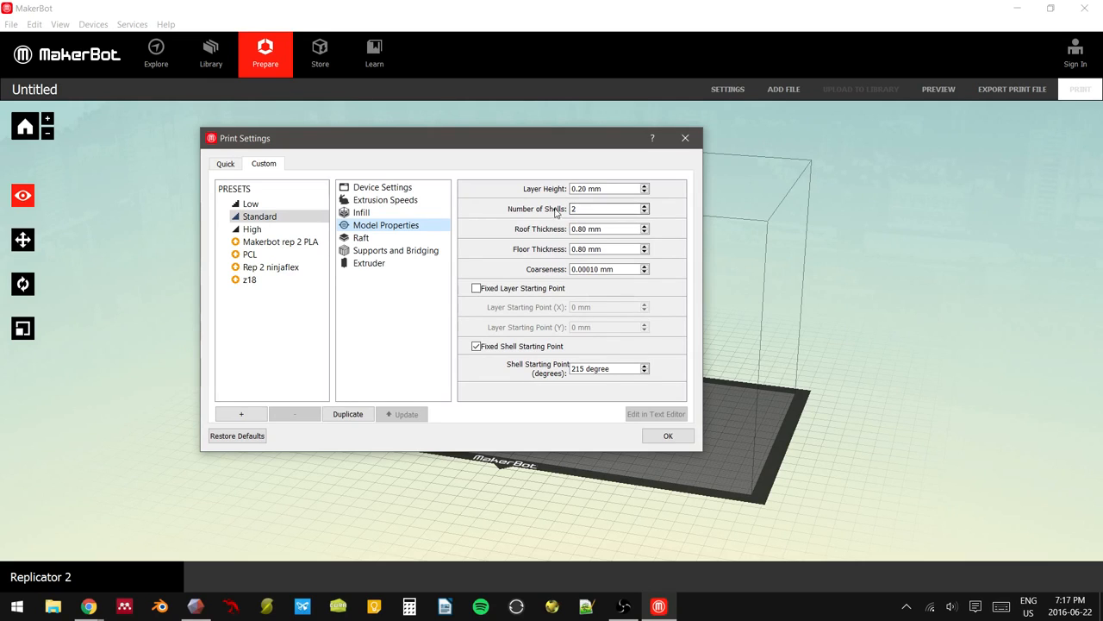
{"action": "mouse_move", "coordinate": [527, 212]}
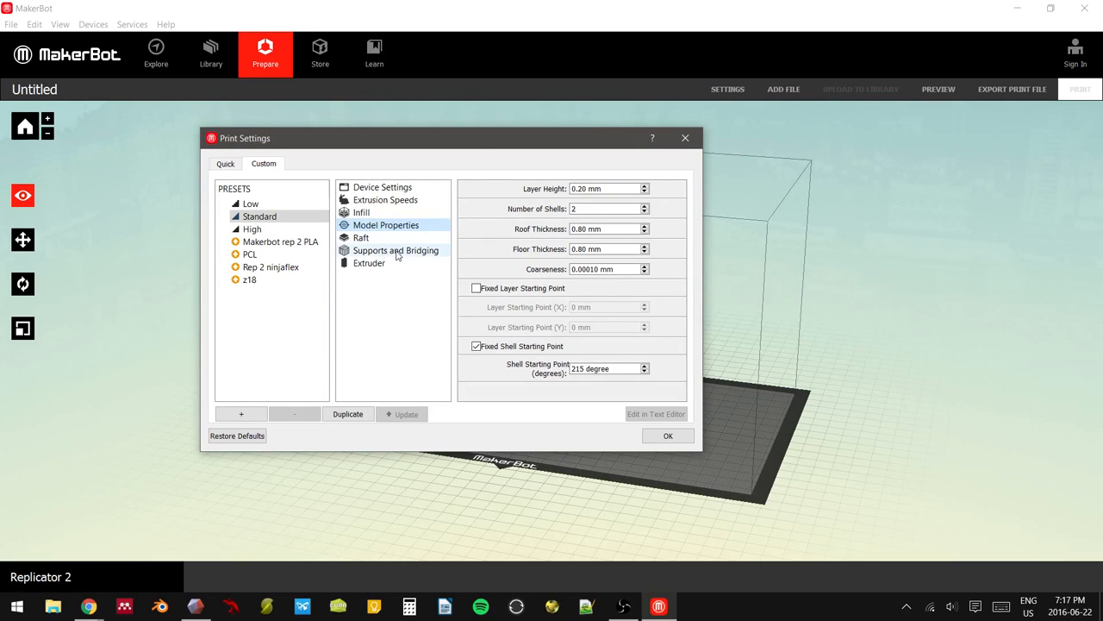
{"action": "left_click", "coordinate": [684, 140]}
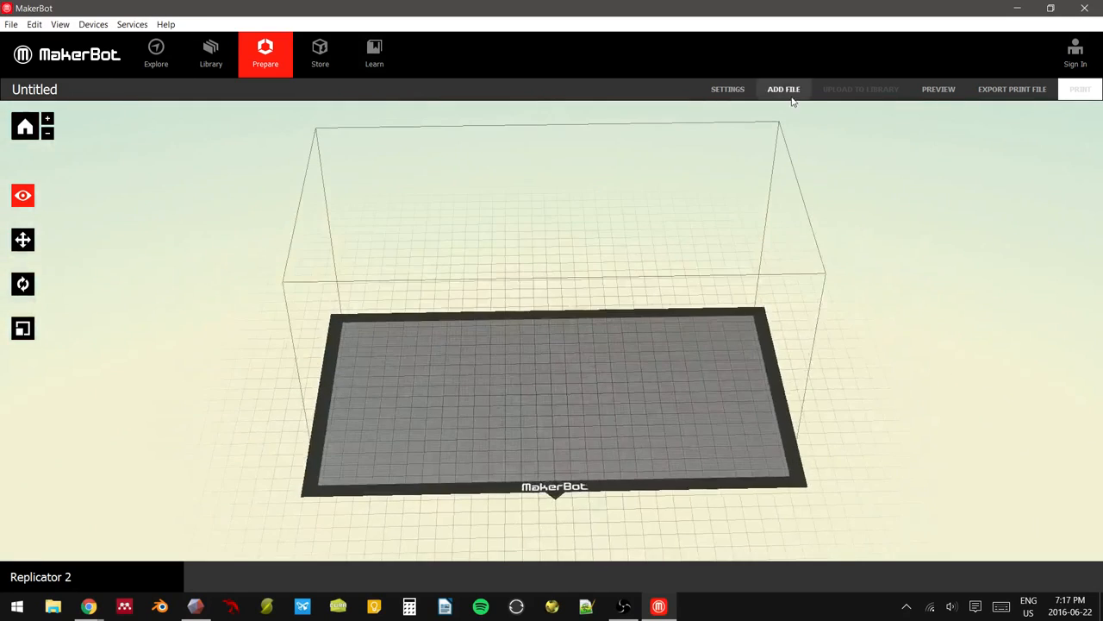
- Add the mandible_edited_mirrored file from the Desktop to the build plate
{"action": "left_click", "coordinate": [792, 93]}
{"action": "scroll", "coordinate": [561, 284], "scroll_direction": "down", "scroll_amount": 5}
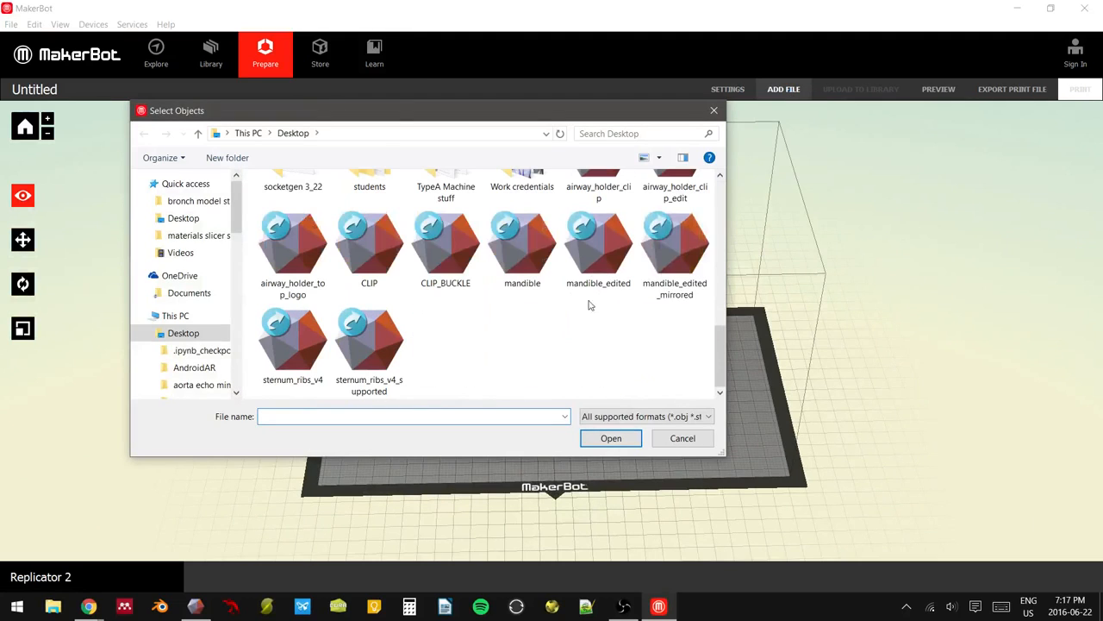
{"action": "left_click", "coordinate": [664, 254]}
{"action": "left_click", "coordinate": [634, 442]}
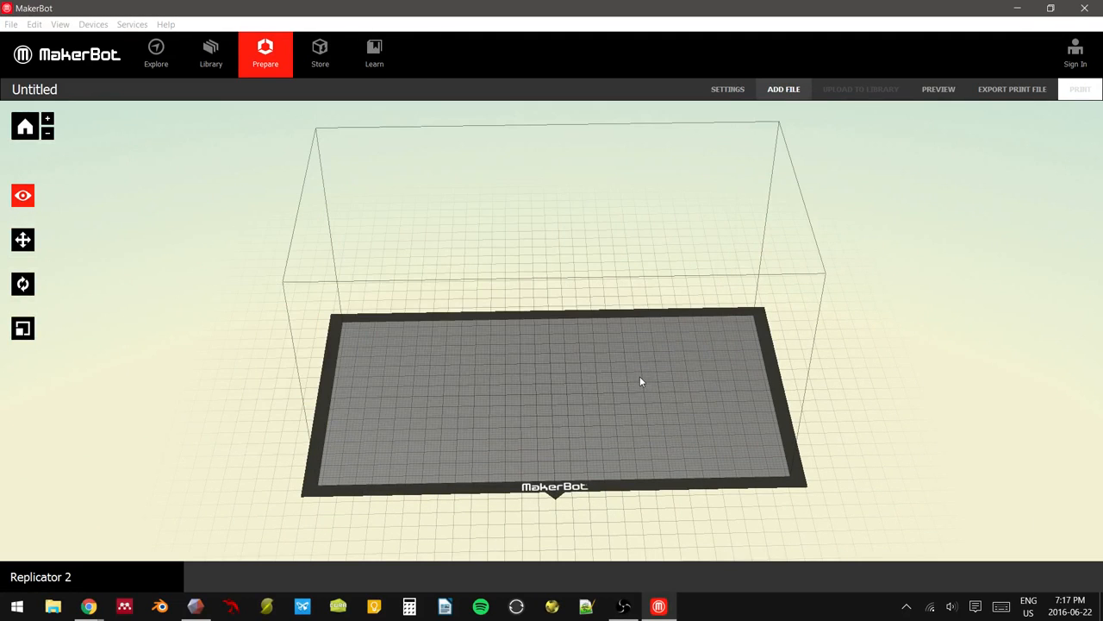
- Rotate the mandible about the Z axis in −90° increments so the chin faces the front of the build plate
{"action": "mouse_move", "coordinate": [648, 371]}
{"action": "left_mouse_down"}
{"action": "mouse_move", "coordinate": [652, 344]}
{"action": "mouse_move", "coordinate": [643, 349]}
{"action": "left_mouse_up"}
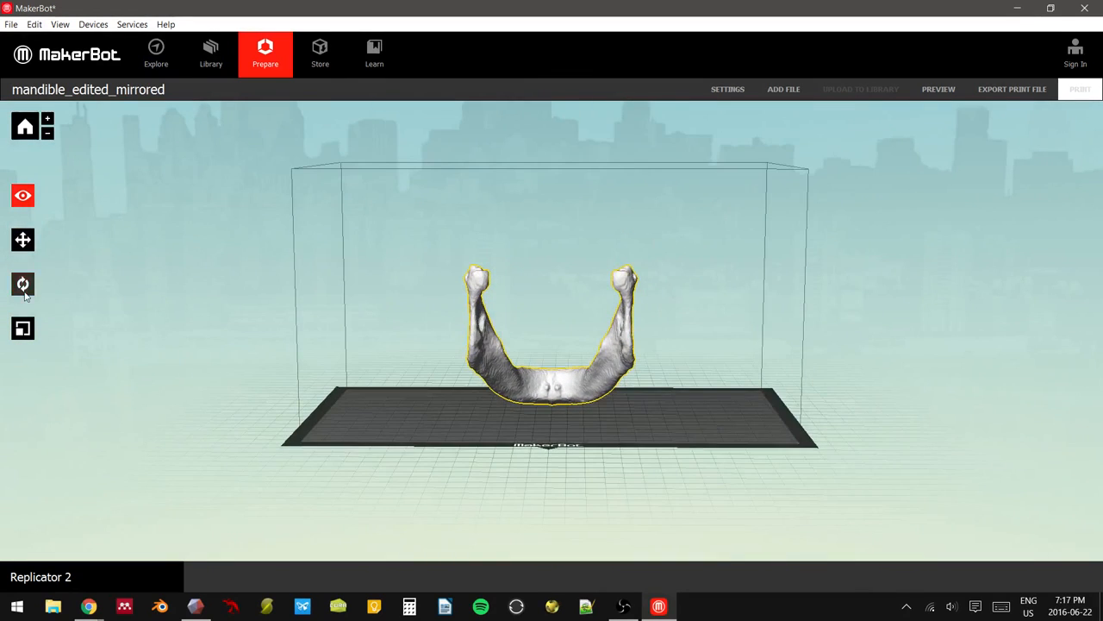
{"action": "left_click", "coordinate": [23, 284]}
{"action": "left_click", "coordinate": [138, 267]}
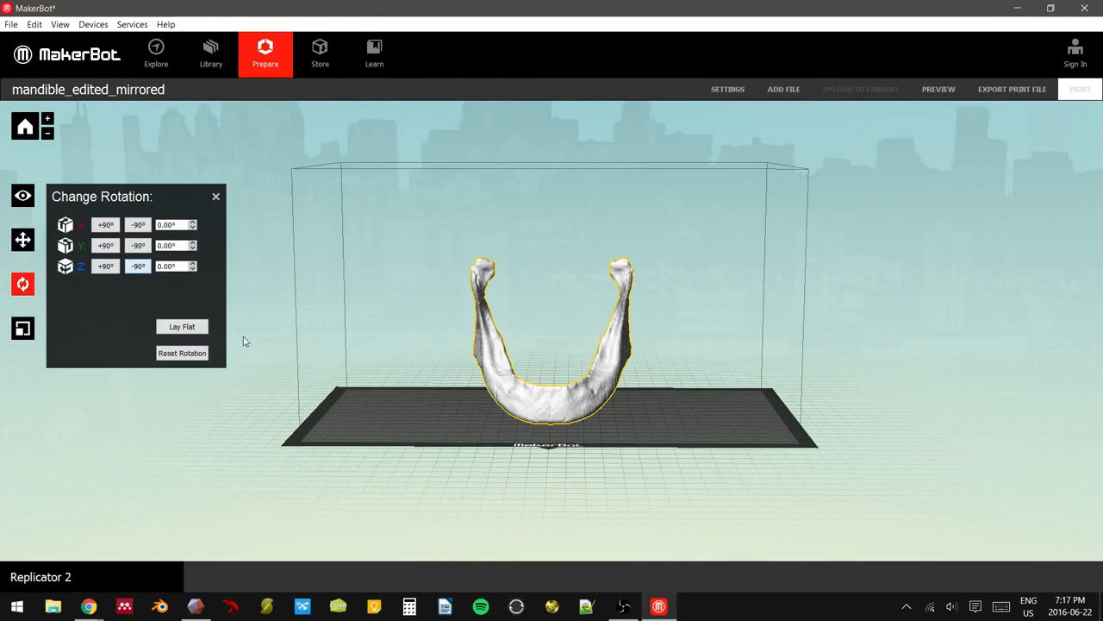
{"action": "left_click", "coordinate": [657, 605]}
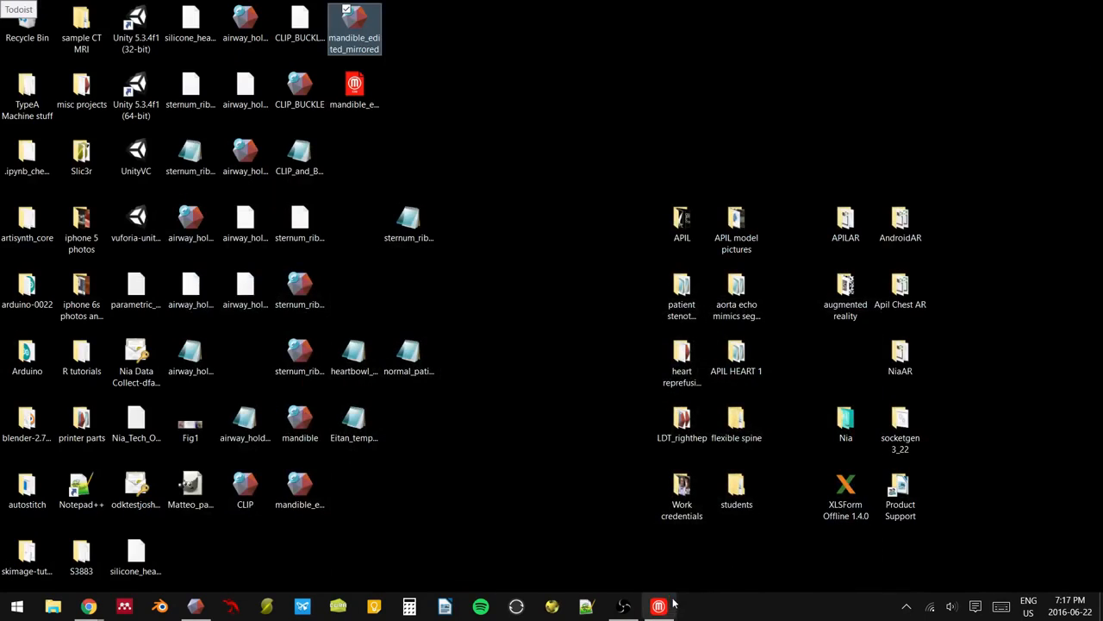
{"action": "left_click", "coordinate": [634, 607]}
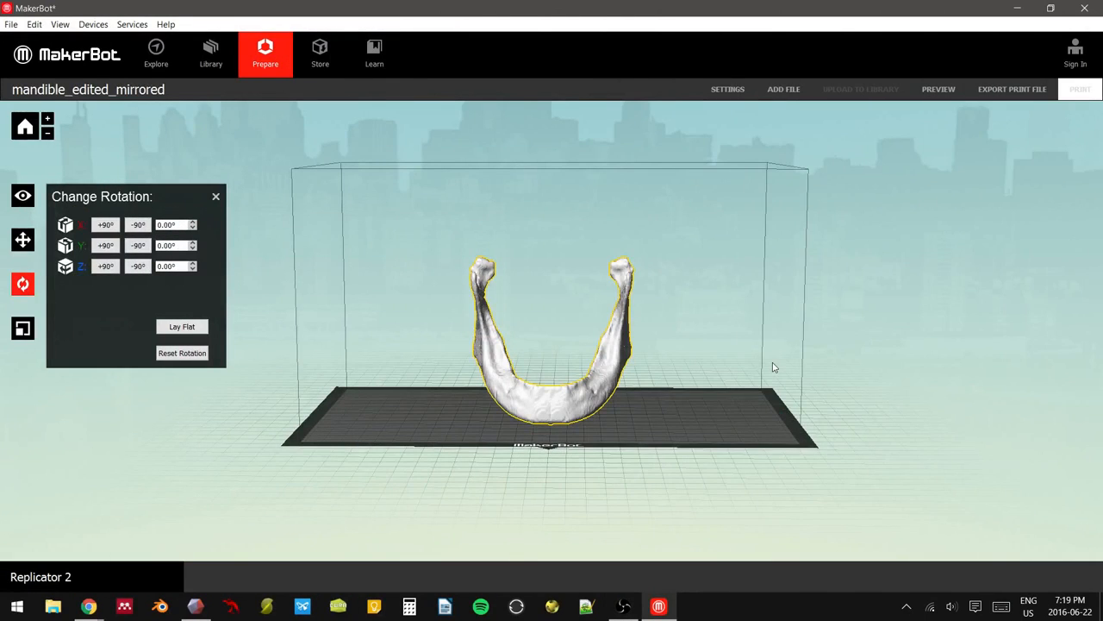
{"action": "scroll", "coordinate": [686, 387], "scroll_direction": "up", "scroll_amount": 5}
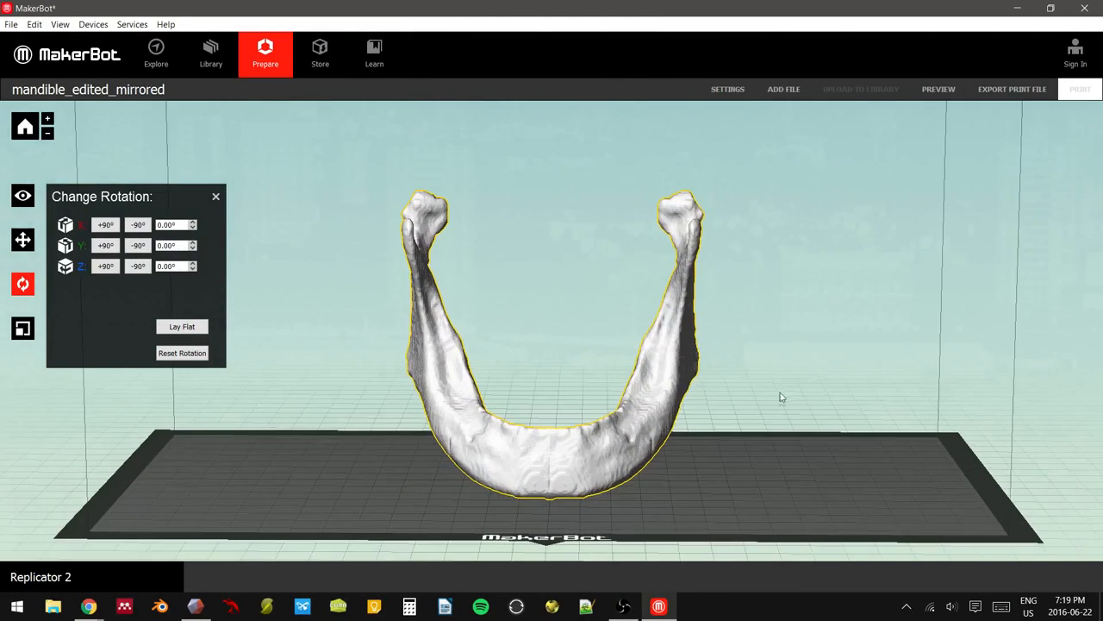
{"action": "mouse_move", "coordinate": [781, 396]}
{"action": "right_mouse_down"}
{"action": "mouse_move", "coordinate": [646, 406]}
{"action": "mouse_move", "coordinate": [777, 403]}
{"action": "right_mouse_up"}
{"action": "scroll", "coordinate": [587, 441], "scroll_direction": "down", "scroll_amount": 2}
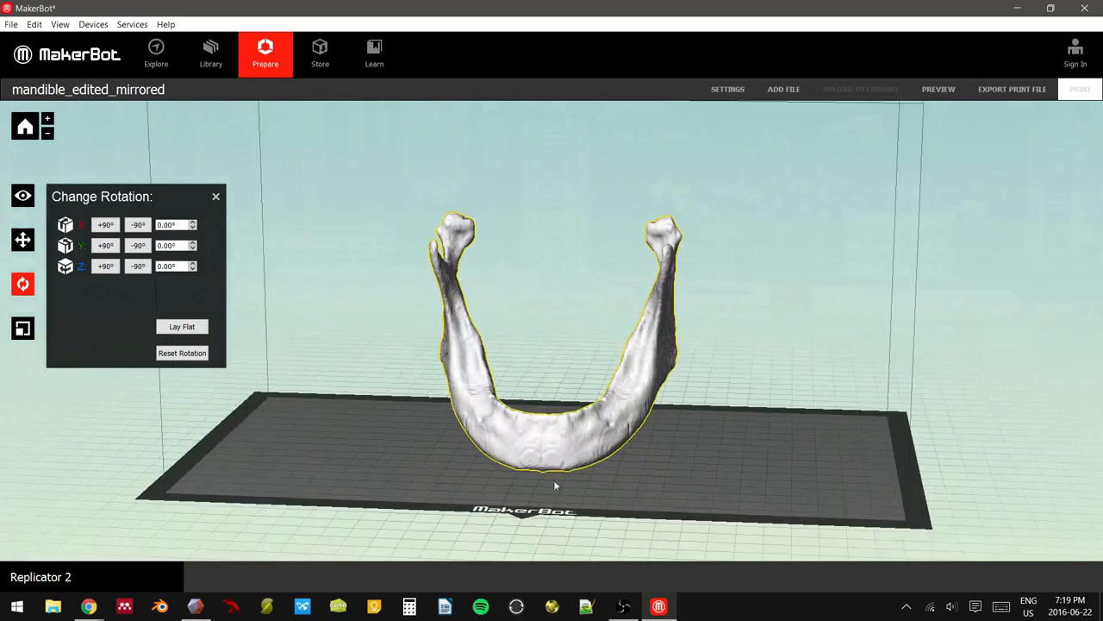
{"action": "mouse_move", "coordinate": [621, 490]}
{"action": "right_mouse_down"}
{"action": "mouse_move", "coordinate": [719, 502]}
{"action": "mouse_move", "coordinate": [573, 474]}
{"action": "mouse_move", "coordinate": [685, 495]}
{"action": "mouse_move", "coordinate": [617, 483]}
{"action": "right_mouse_up"}
- Check the mandible's X, Y and Z dimensions and scale, and reopen the rotation settings
{"action": "left_click", "coordinate": [23, 284]}
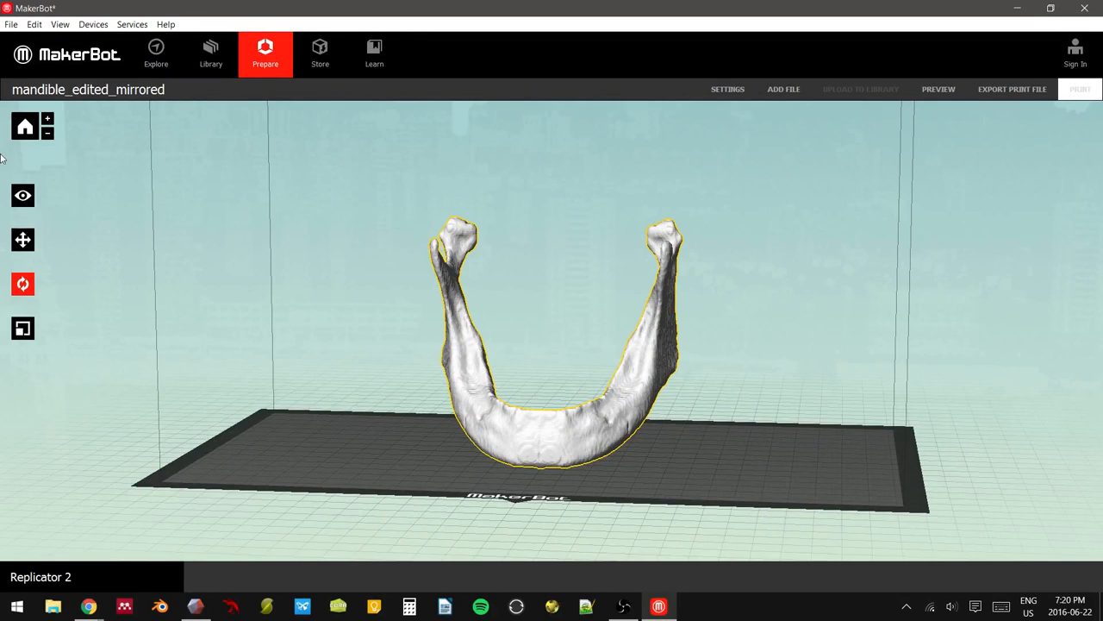
{"action": "left_click", "coordinate": [22, 327]}
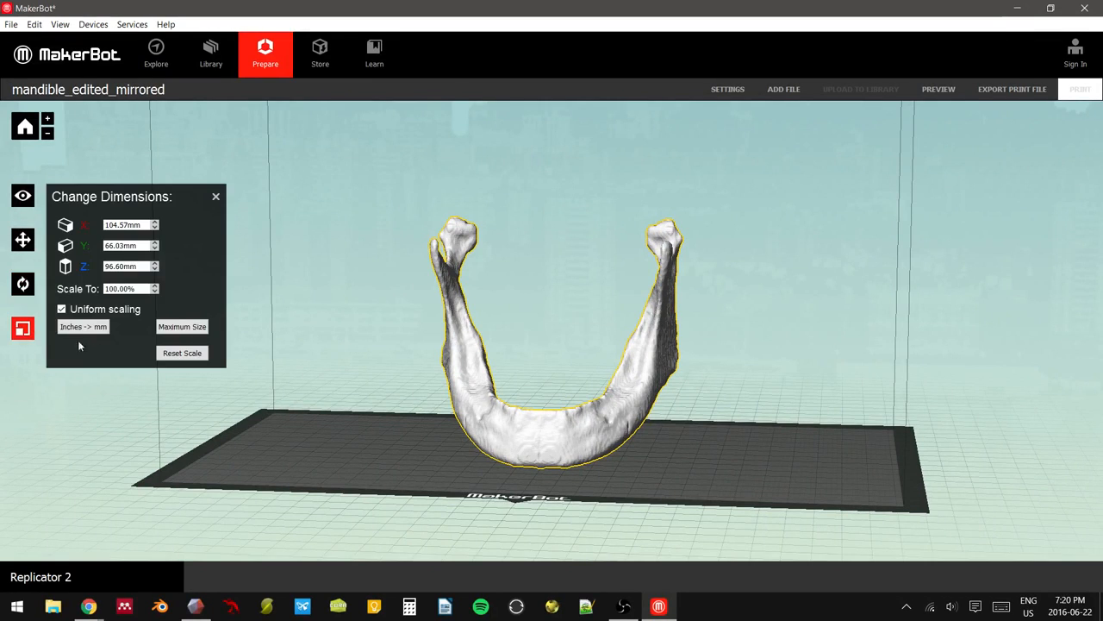
{"action": "right_click_drag", "start_coordinate": [382, 387], "coordinate": [359, 369]}
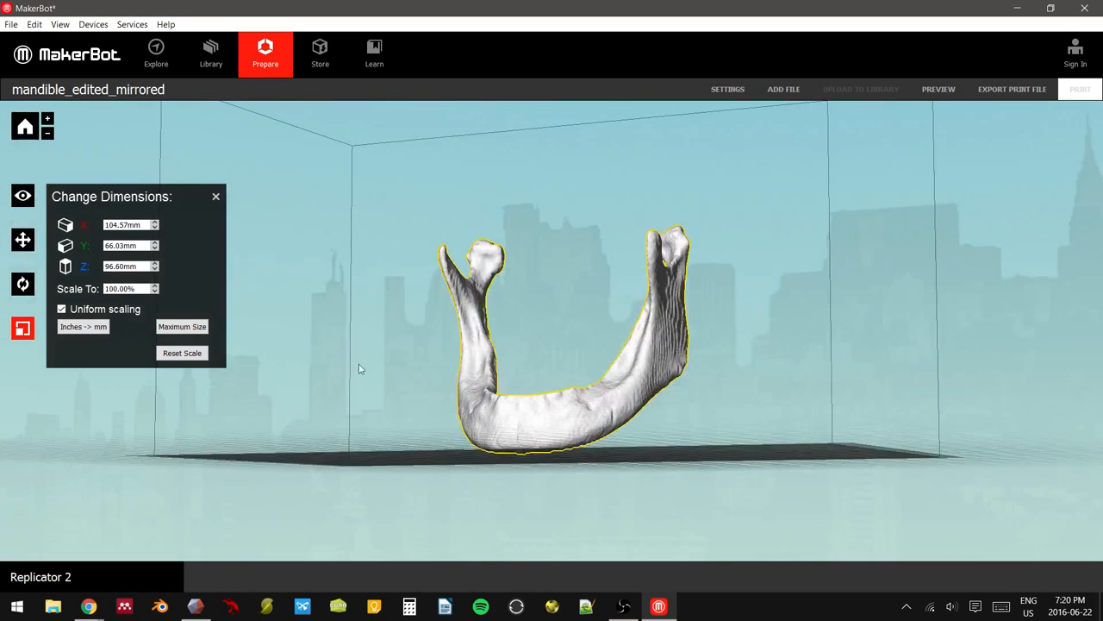
{"action": "key", "text": "h"}
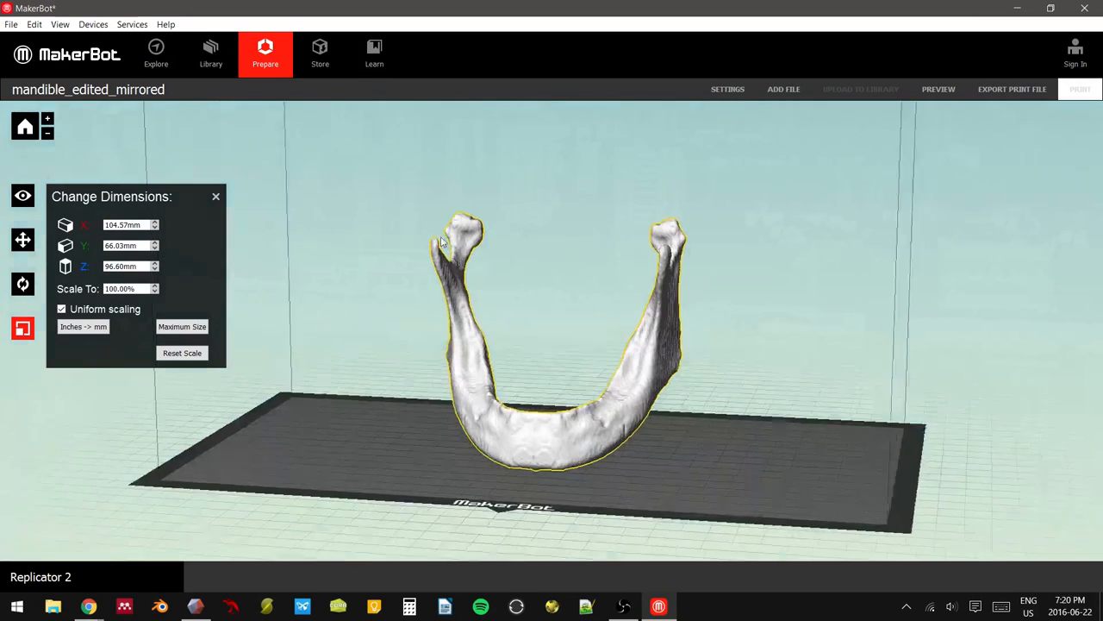
{"action": "left_click", "coordinate": [22, 284]}
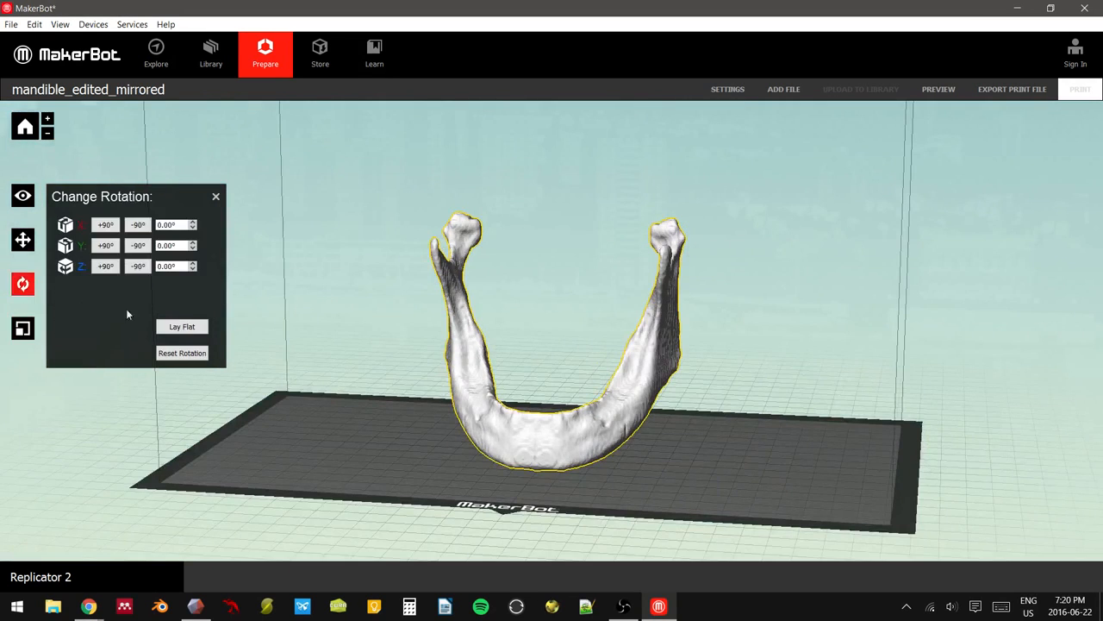
- Lay the mandible flat on the build plate, check its dimensions and close the dimension settings
{"action": "left_click", "coordinate": [192, 332]}
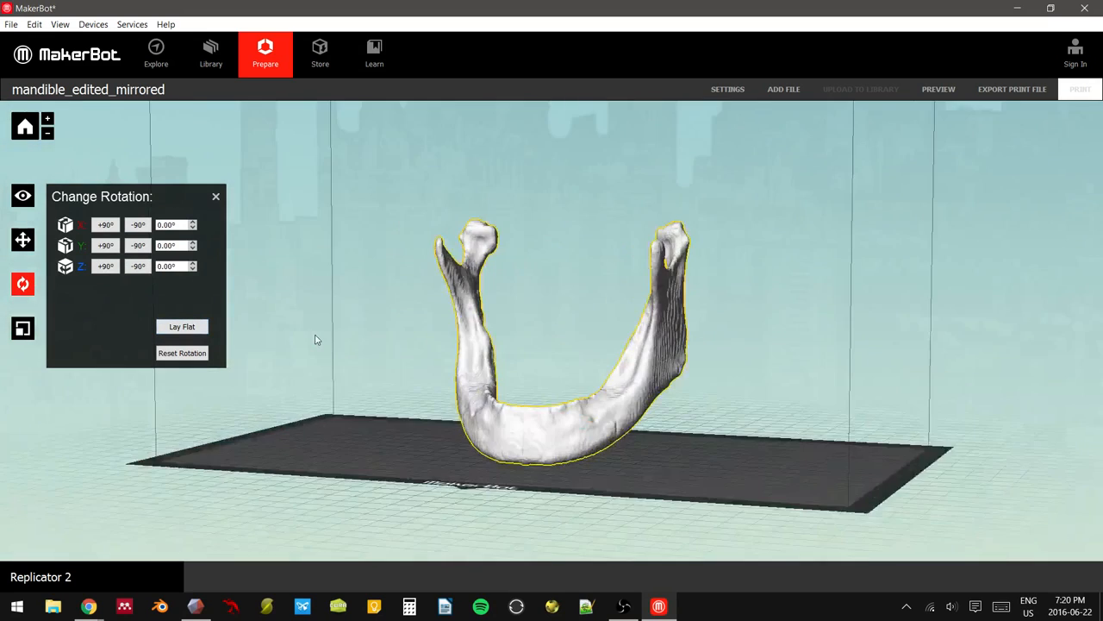
{"action": "left_click", "coordinate": [23, 328]}
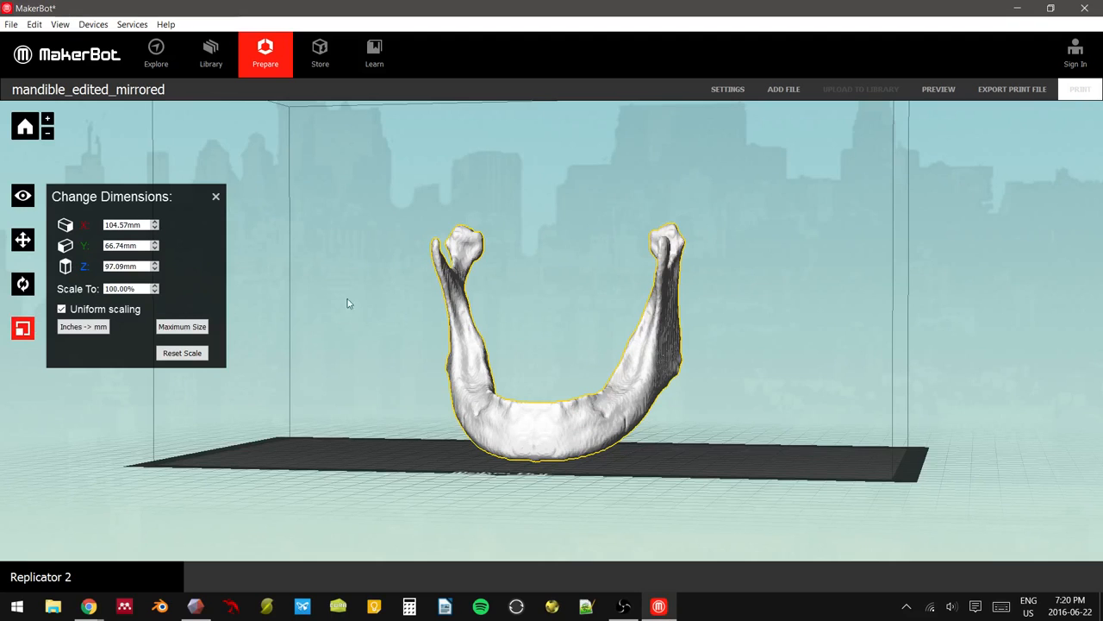
{"action": "scroll", "coordinate": [338, 274], "scroll_direction": "down", "scroll_amount": 5}
{"action": "mouse_move", "coordinate": [354, 257]}
{"action": "right_mouse_down"}
{"action": "mouse_move", "coordinate": [485, 272]}
{"action": "mouse_move", "coordinate": [362, 273]}
{"action": "right_mouse_up"}
{"action": "left_click", "coordinate": [215, 200]}
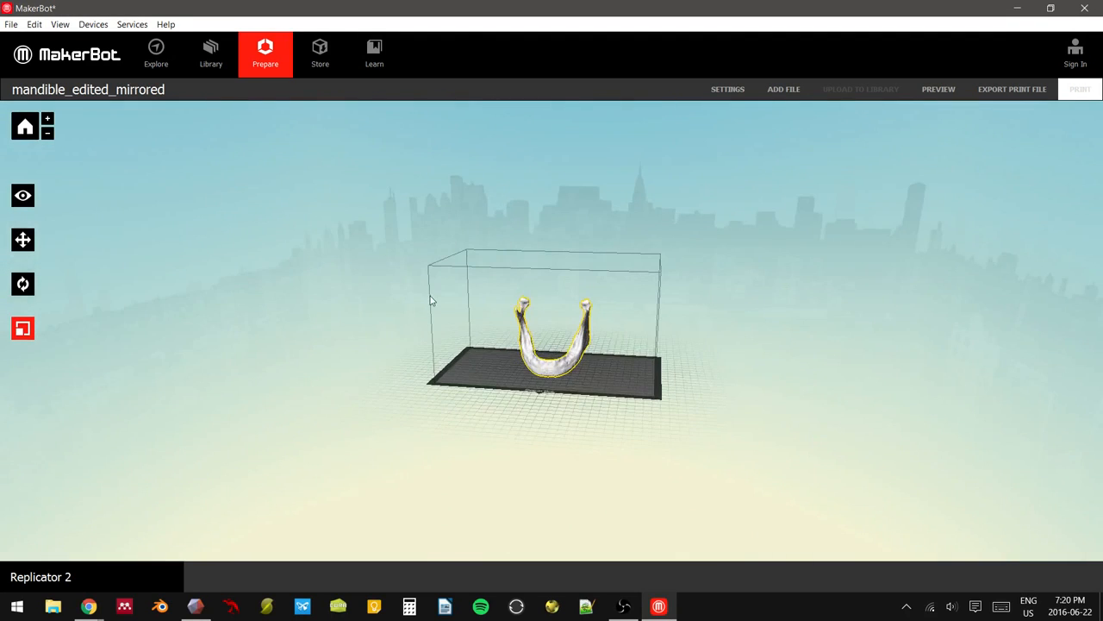
- Examine the mandible from the side to see where it touches the build plate and where it overhangs
{"action": "scroll", "coordinate": [428, 299], "scroll_direction": "up", "scroll_amount": 5}
{"action": "right_click_drag", "start_coordinate": [728, 230], "coordinate": [677, 345]}
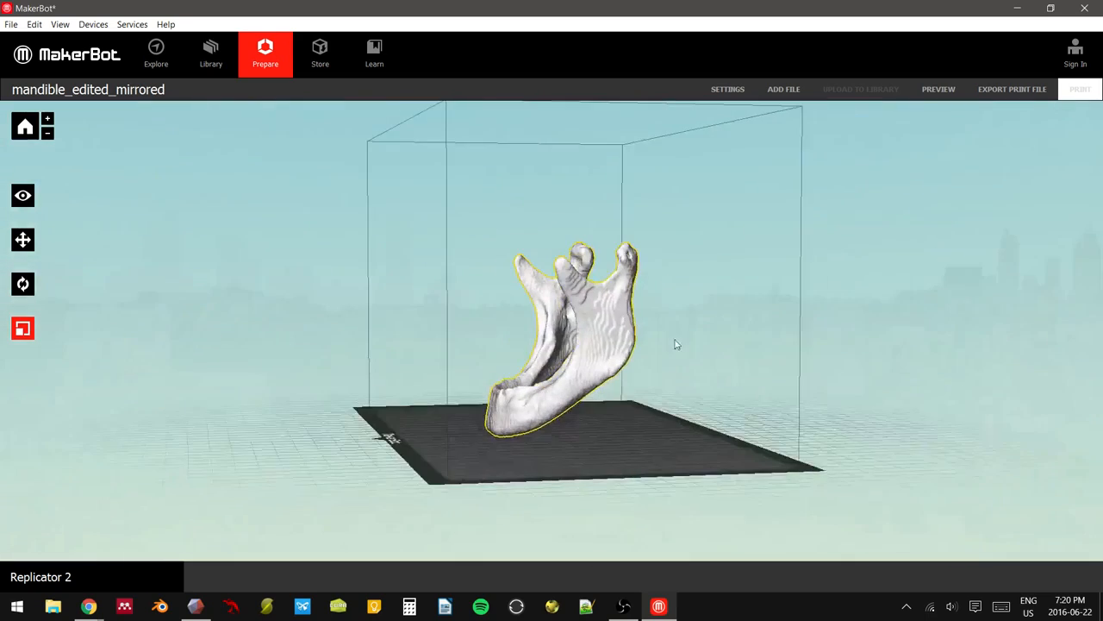
{"action": "scroll", "coordinate": [729, 369], "scroll_direction": "up", "scroll_amount": 6}
{"action": "scroll", "coordinate": [749, 346], "scroll_direction": "down", "scroll_amount": 5}
{"action": "right_click_drag", "start_coordinate": [781, 337], "coordinate": [751, 325]}
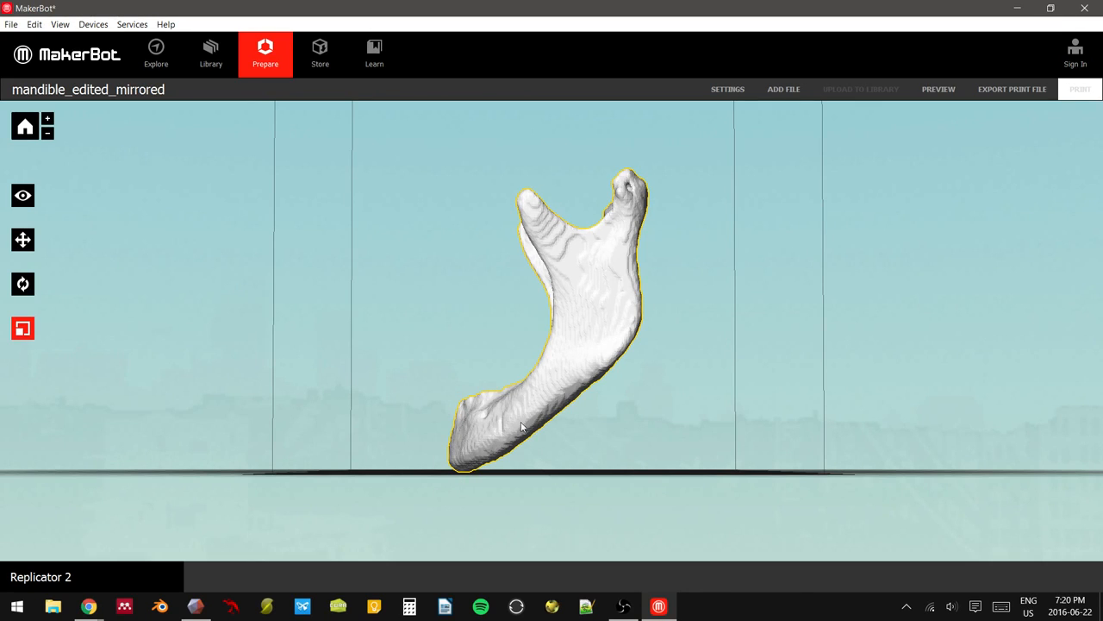
{"action": "right_click_drag", "start_coordinate": [591, 435], "coordinate": [622, 395]}
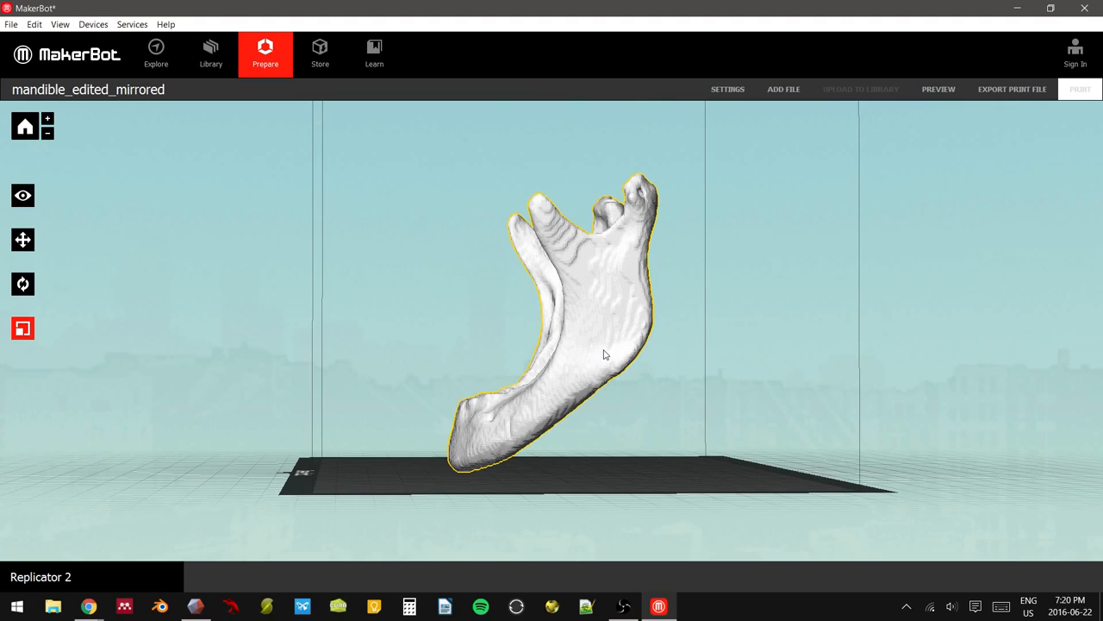
{"action": "right_click_drag", "start_coordinate": [604, 354], "coordinate": [675, 427]}
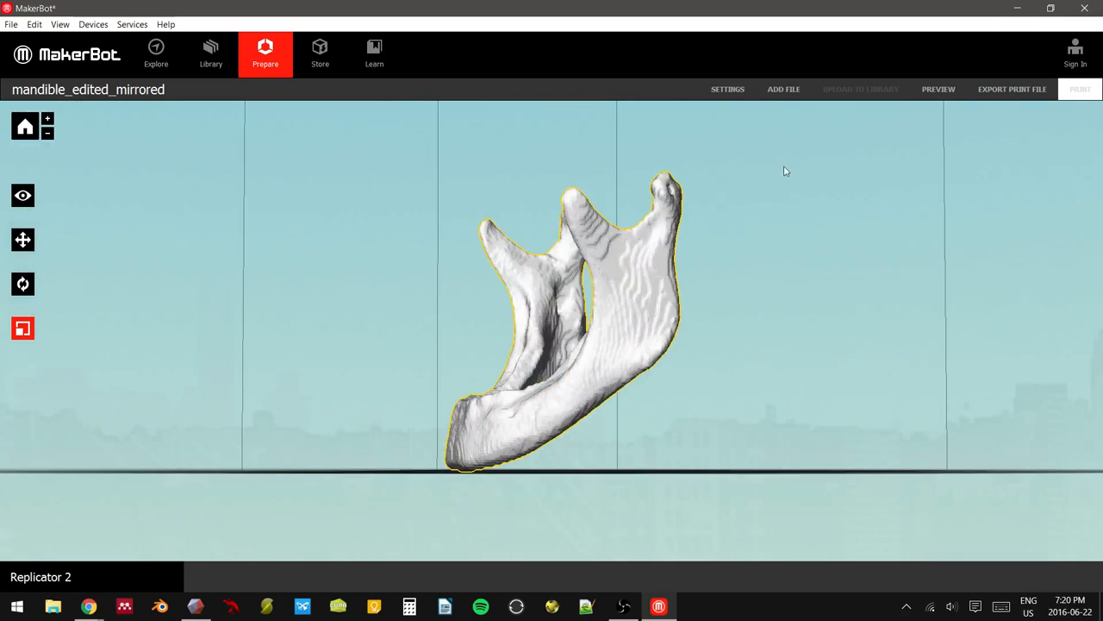
- Check the Support option and its values under supports and bridging, and accept the print settings
{"action": "left_click", "coordinate": [731, 90]}
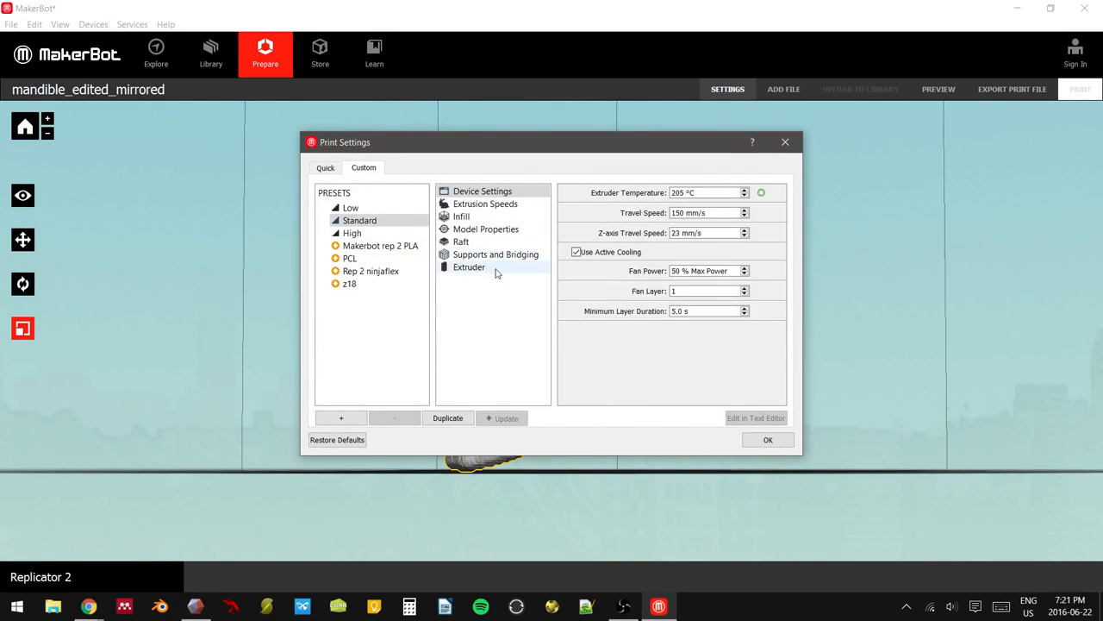
{"action": "left_click", "coordinate": [533, 257]}
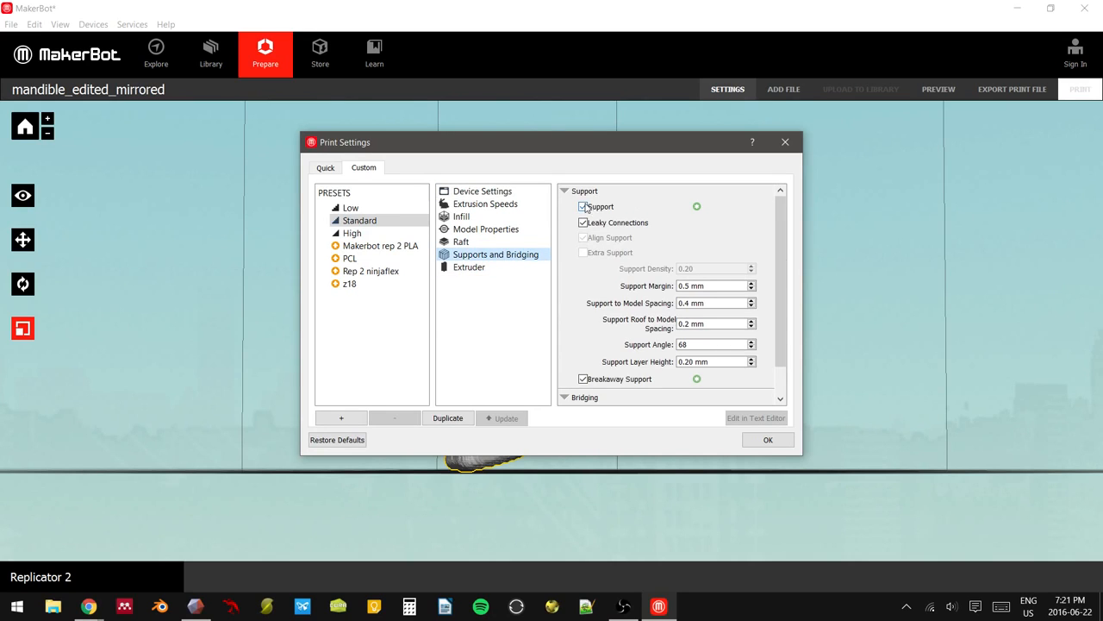
{"action": "left_click", "coordinate": [769, 440]}
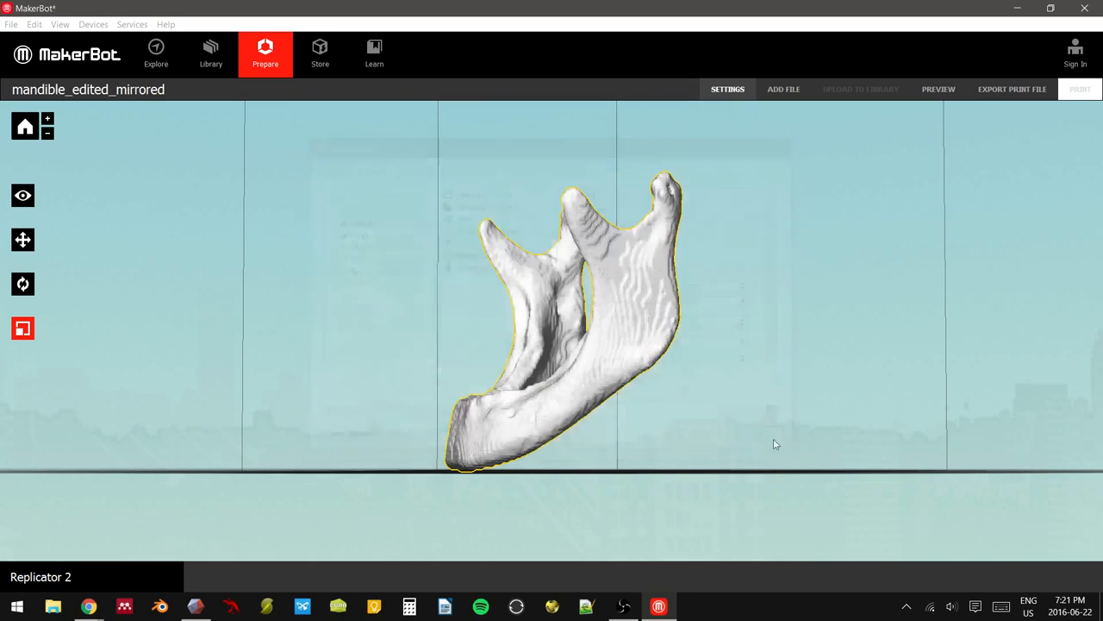
- Generate the print preview of the mandible and close the other open application while it is being prepared
{"action": "right_click_drag", "start_coordinate": [607, 427], "coordinate": [635, 436]}
{"action": "scroll", "coordinate": [690, 425], "scroll_direction": "up", "scroll_amount": 4}
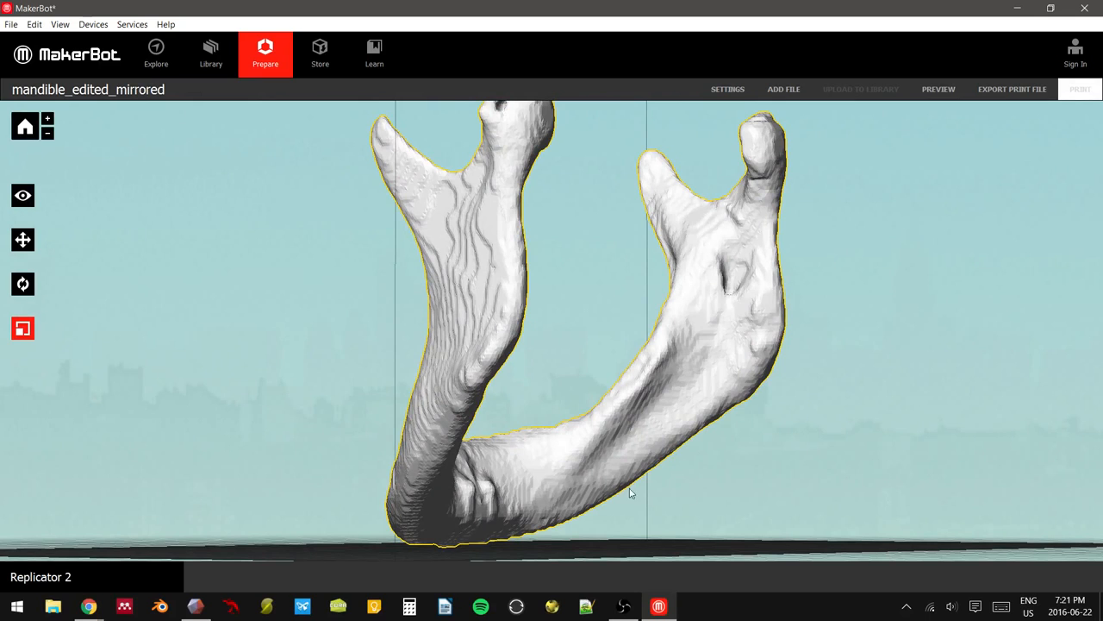
{"action": "right_click_drag", "start_coordinate": [695, 472], "coordinate": [802, 438]}
{"action": "right_click_drag", "start_coordinate": [846, 266], "coordinate": [912, 295]}
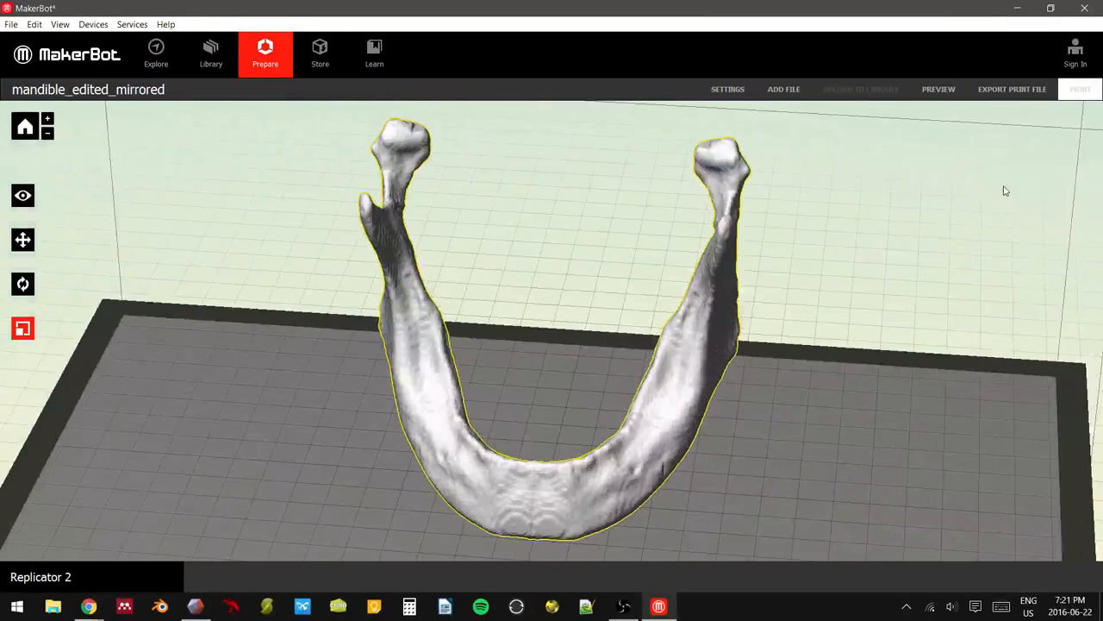
{"action": "left_click", "coordinate": [942, 97]}
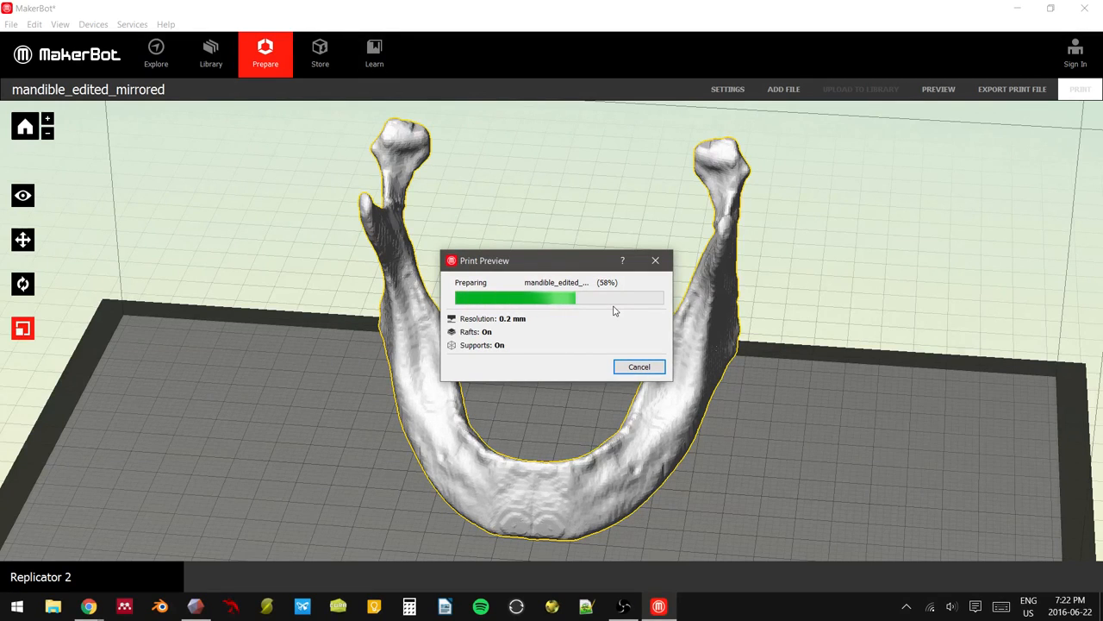
{"action": "left_click", "coordinate": [196, 606]}
{"action": "left_click", "coordinate": [1094, 9]}
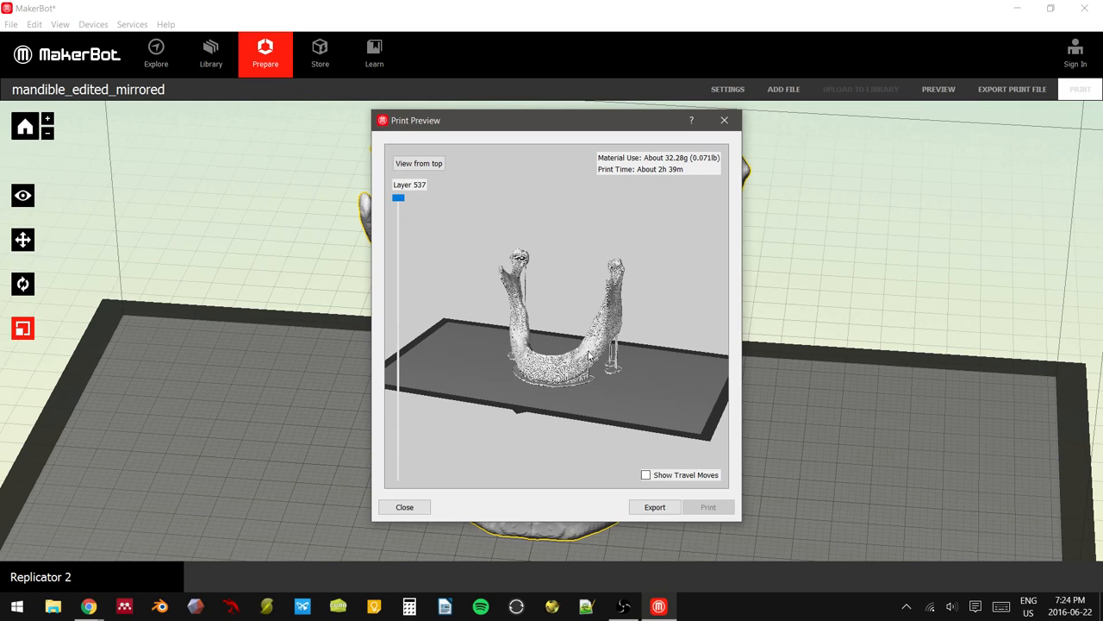
- Examine the sliced mandible and its support columns from the front and side in the print preview
{"action": "scroll", "coordinate": [595, 353], "scroll_direction": "up", "scroll_amount": 5}
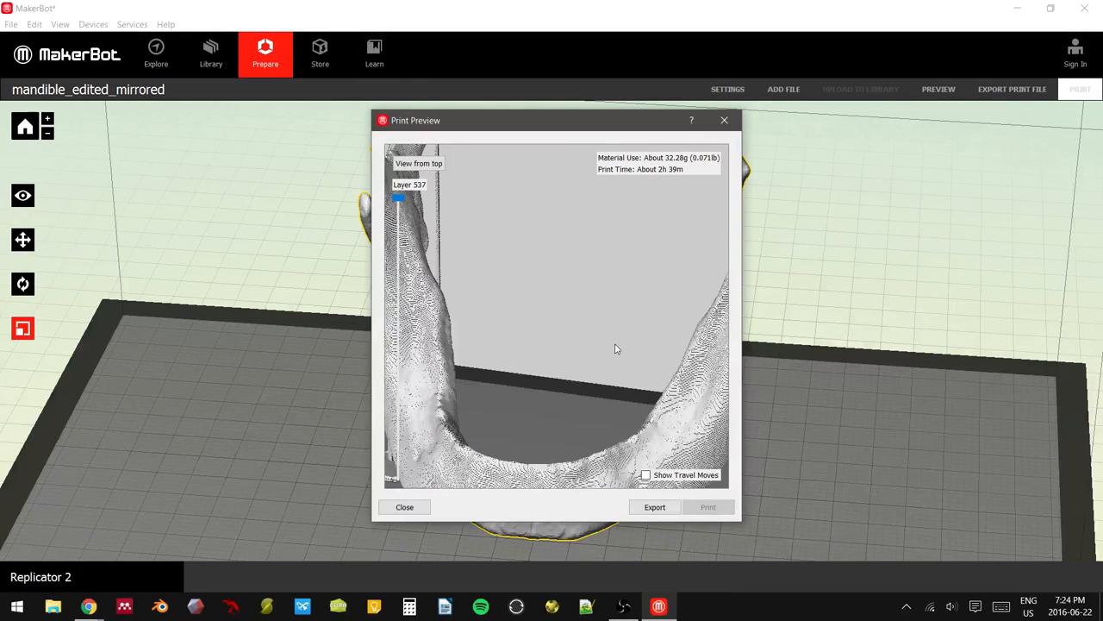
{"action": "scroll", "coordinate": [613, 345], "scroll_direction": "down", "scroll_amount": 5}
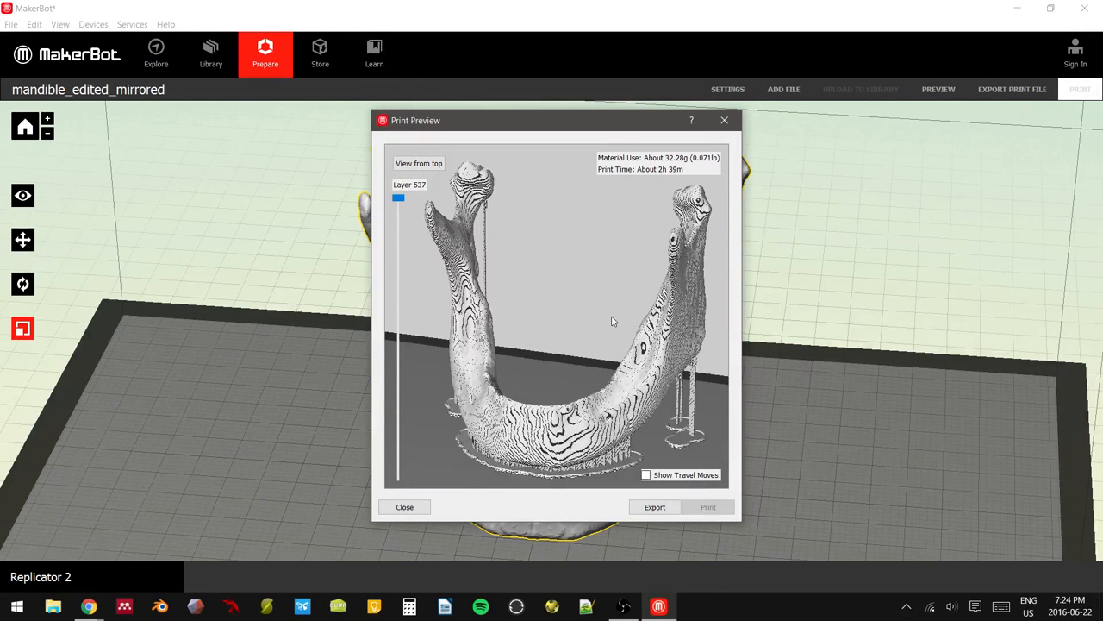
{"action": "left_click_drag", "start_coordinate": [595, 325], "coordinate": [542, 301]}
{"action": "scroll", "coordinate": [626, 336], "scroll_direction": "up", "scroll_amount": 5}
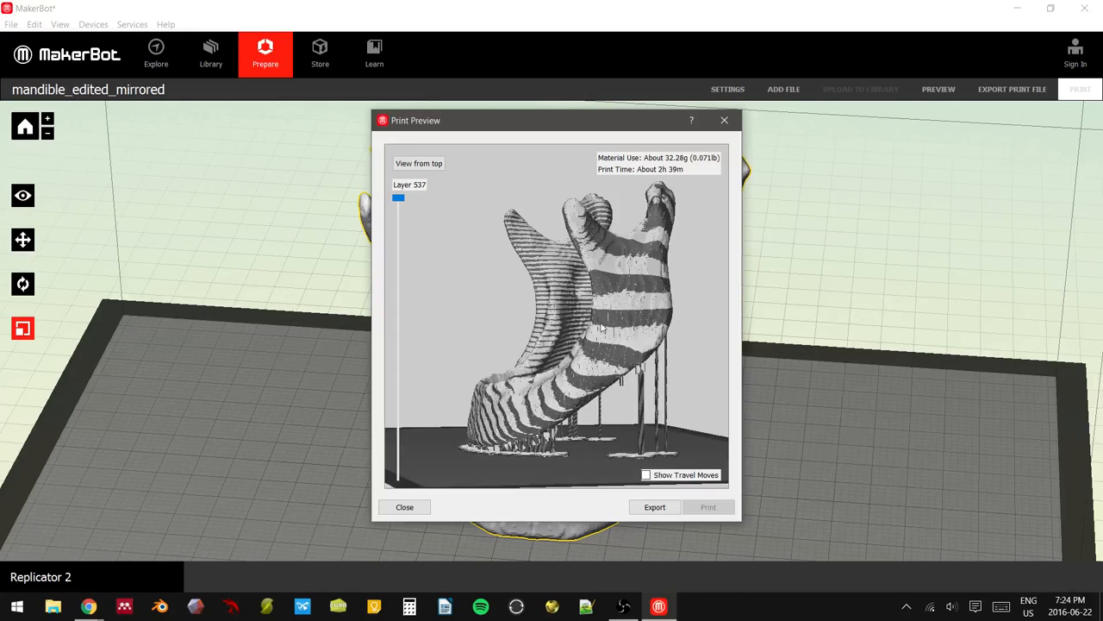
{"action": "left_click_drag", "start_coordinate": [629, 334], "coordinate": [601, 276]}
{"action": "scroll", "coordinate": [603, 283], "scroll_direction": "down", "scroll_amount": 5}
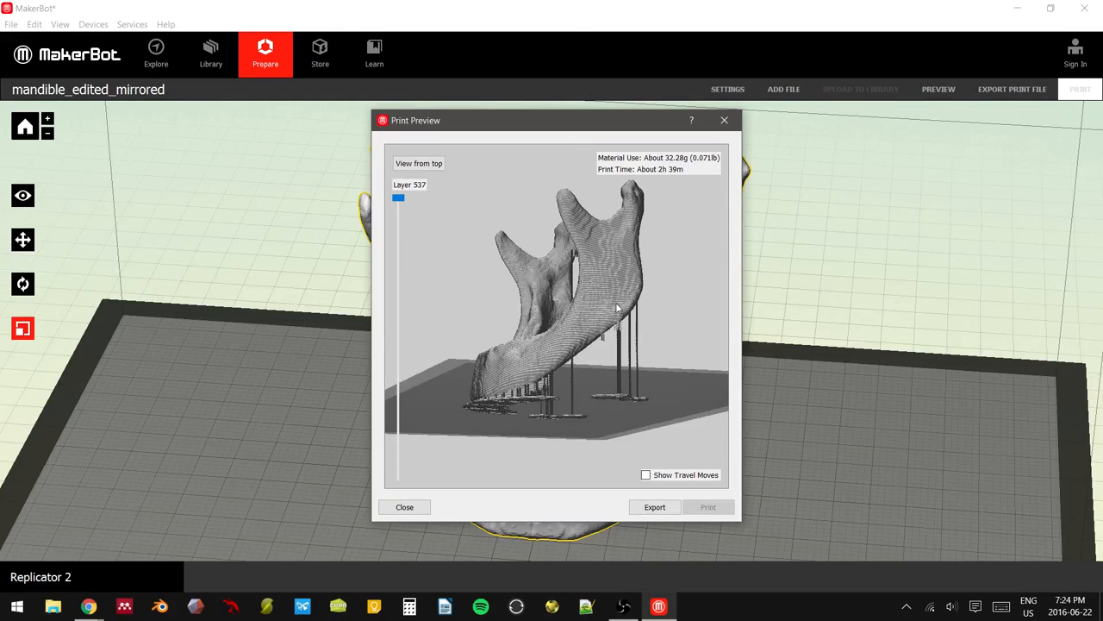
{"action": "left_click_drag", "start_coordinate": [623, 312], "coordinate": [574, 318]}
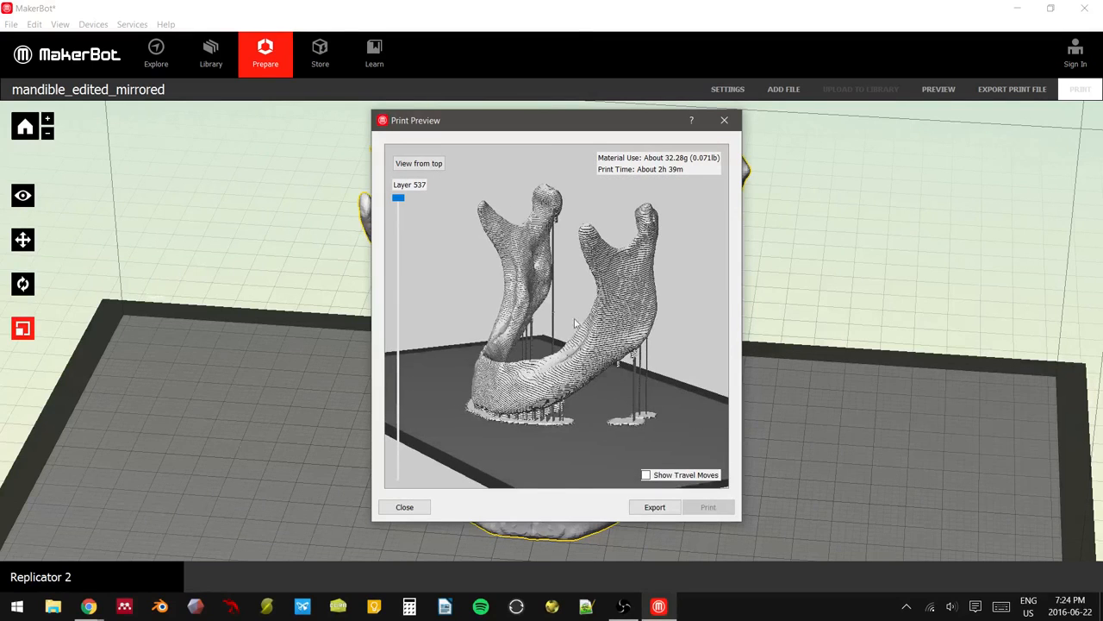
- Show the print preview only up to layer 184 and examine the internal infill and the supports
{"action": "left_click_drag", "start_coordinate": [400, 202], "coordinate": [401, 381]}
{"action": "mouse_move", "coordinate": [481, 341]}
{"action": "left_mouse_down"}
{"action": "mouse_move", "coordinate": [505, 399]}
{"action": "mouse_move", "coordinate": [475, 322]}
{"action": "left_mouse_up"}
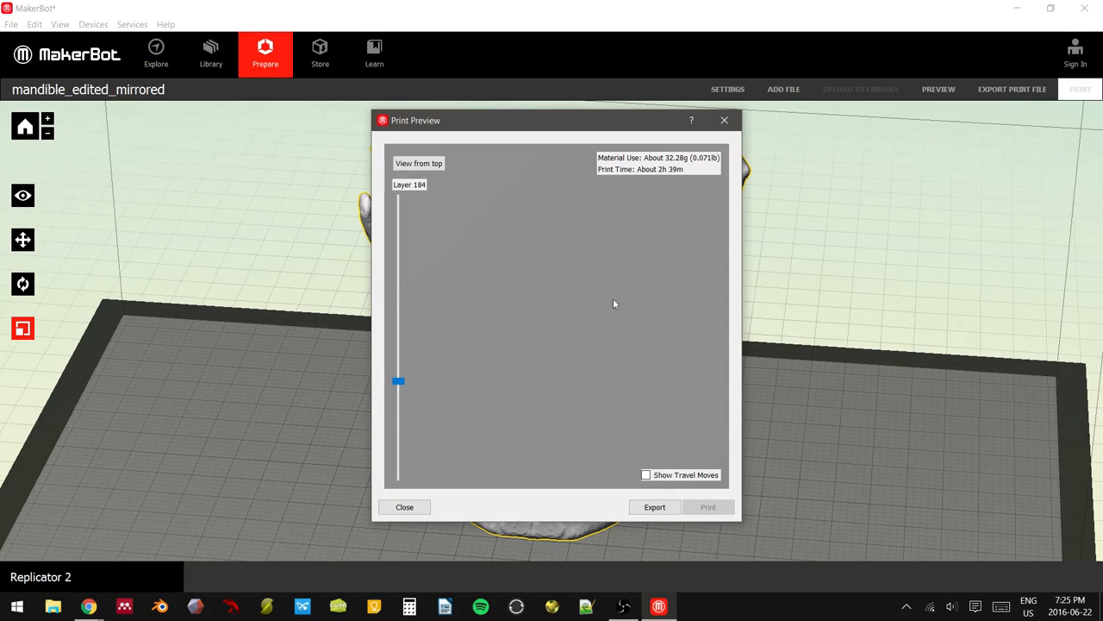
{"action": "left_click_drag", "start_coordinate": [630, 296], "coordinate": [477, 331]}
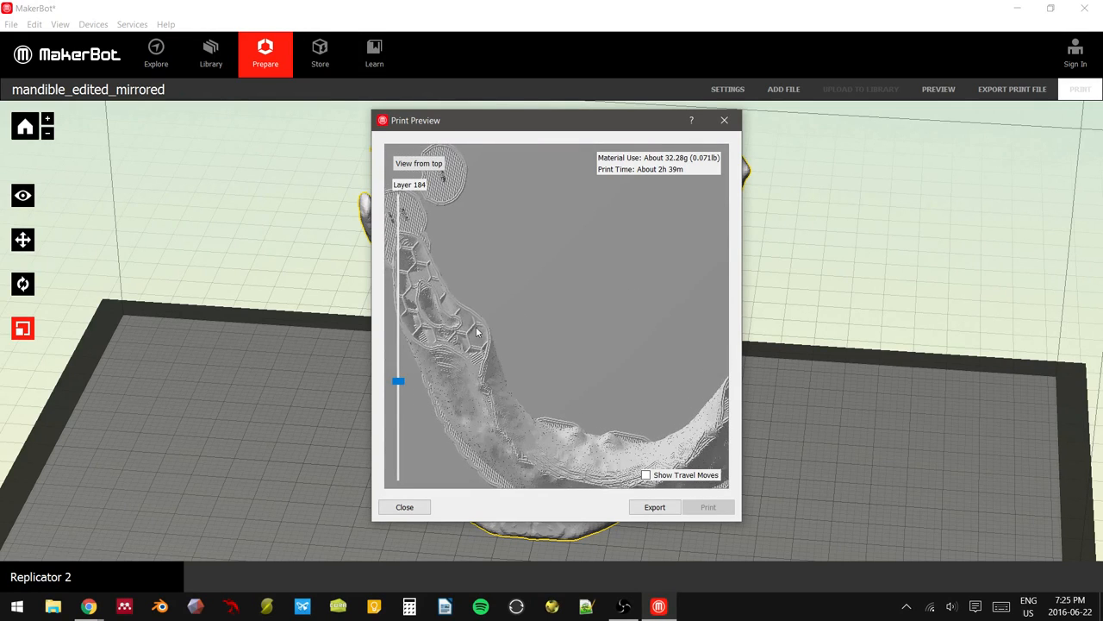
{"action": "left_click_drag", "start_coordinate": [568, 321], "coordinate": [443, 390]}
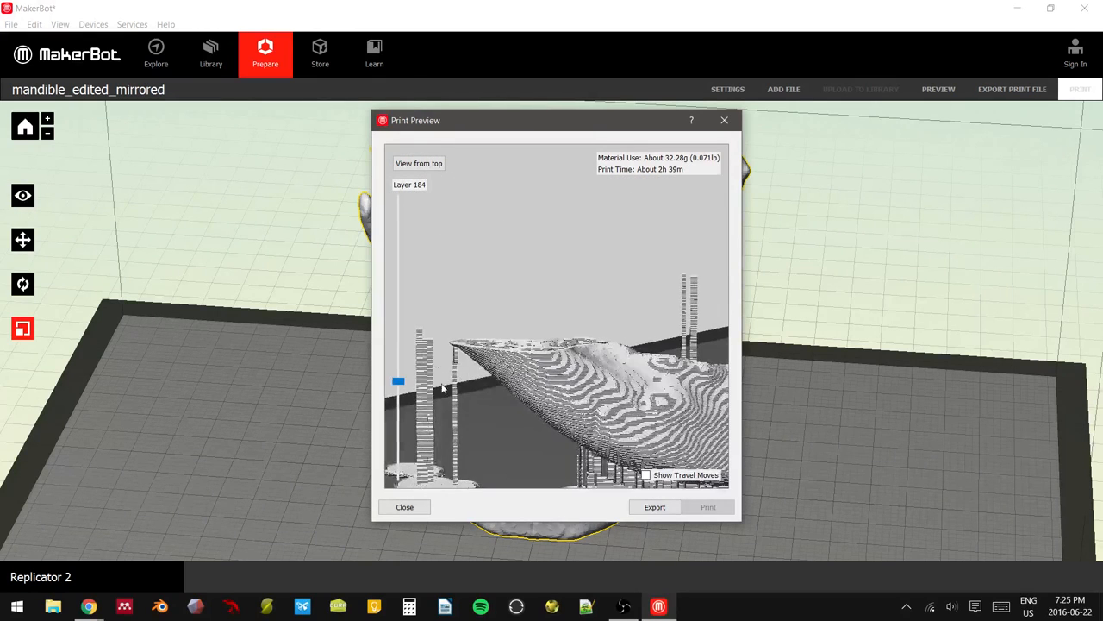
{"action": "left_click_drag", "start_coordinate": [509, 400], "coordinate": [669, 491]}
{"action": "scroll", "coordinate": [550, 352], "scroll_direction": "down", "scroll_amount": 3}
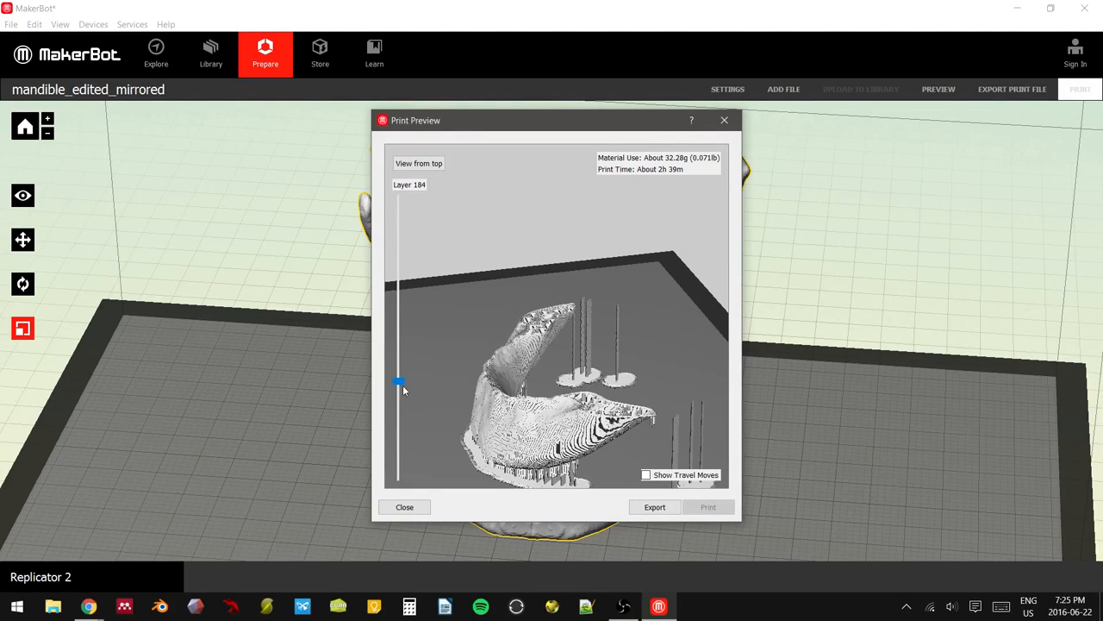
- Show the print preview up to layer 537 again, look over the complete mandible and close the preview
{"action": "left_click_drag", "start_coordinate": [403, 386], "coordinate": [440, 187]}
{"action": "left_click_drag", "start_coordinate": [543, 247], "coordinate": [600, 315]}
{"action": "scroll", "coordinate": [605, 279], "scroll_direction": "down", "scroll_amount": 5}
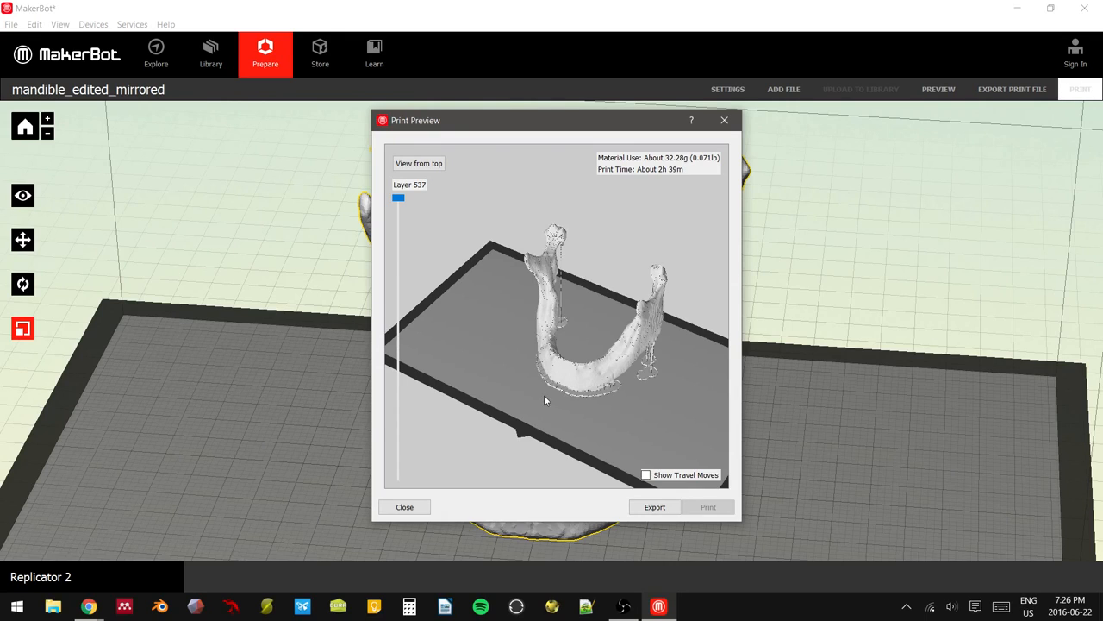
{"action": "left_click", "coordinate": [734, 122]}
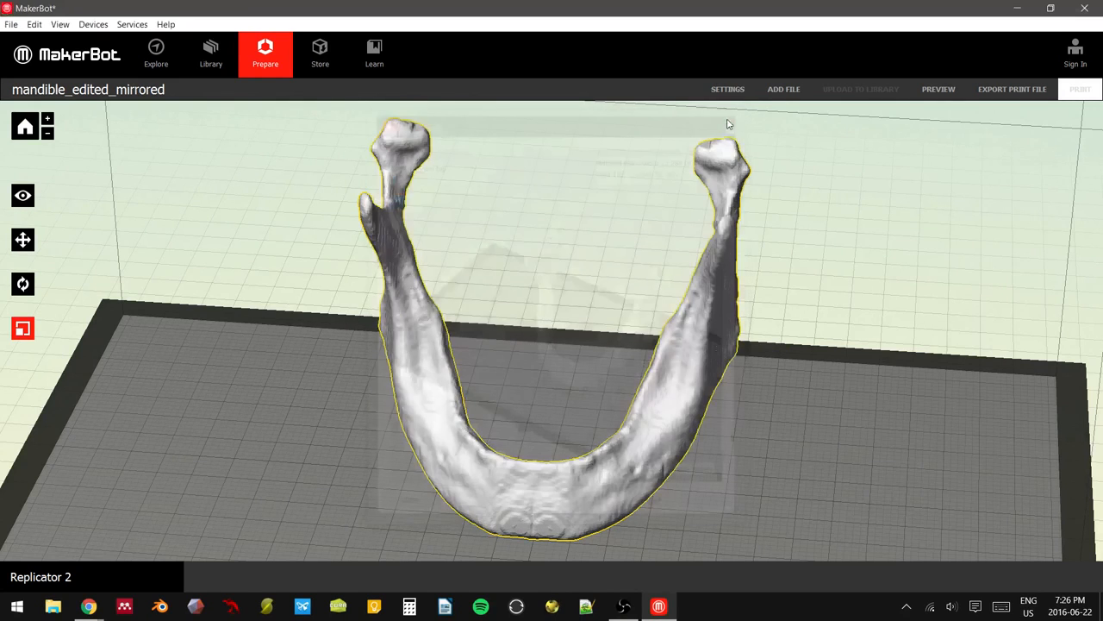
{"action": "scroll", "coordinate": [615, 320], "scroll_direction": "down", "scroll_amount": 5}
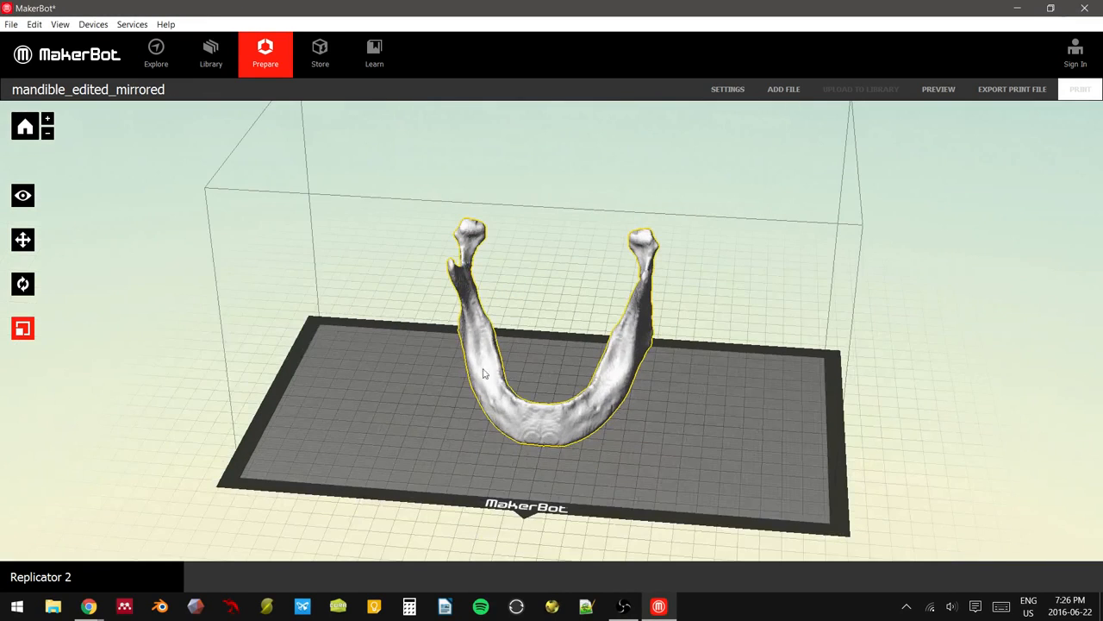
{"action": "scroll", "coordinate": [443, 455], "scroll_direction": "up", "scroll_amount": 2}
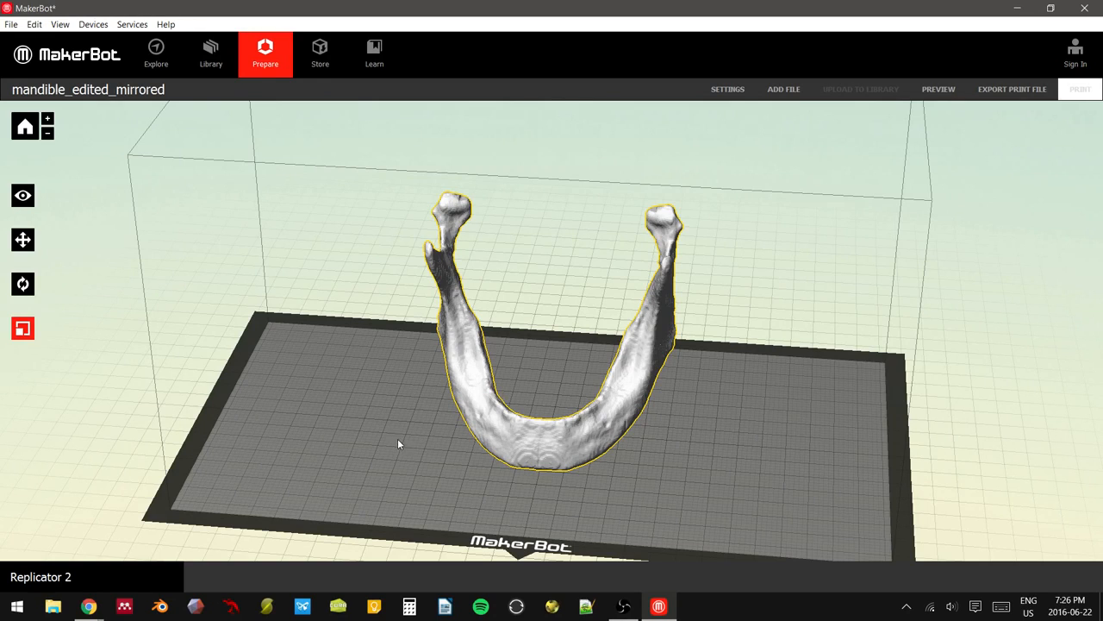
{"action": "middle_click_drag", "start_coordinate": [385, 438], "coordinate": [372, 429]}
{"action": "left_click_drag", "start_coordinate": [371, 430], "coordinate": [363, 425]}
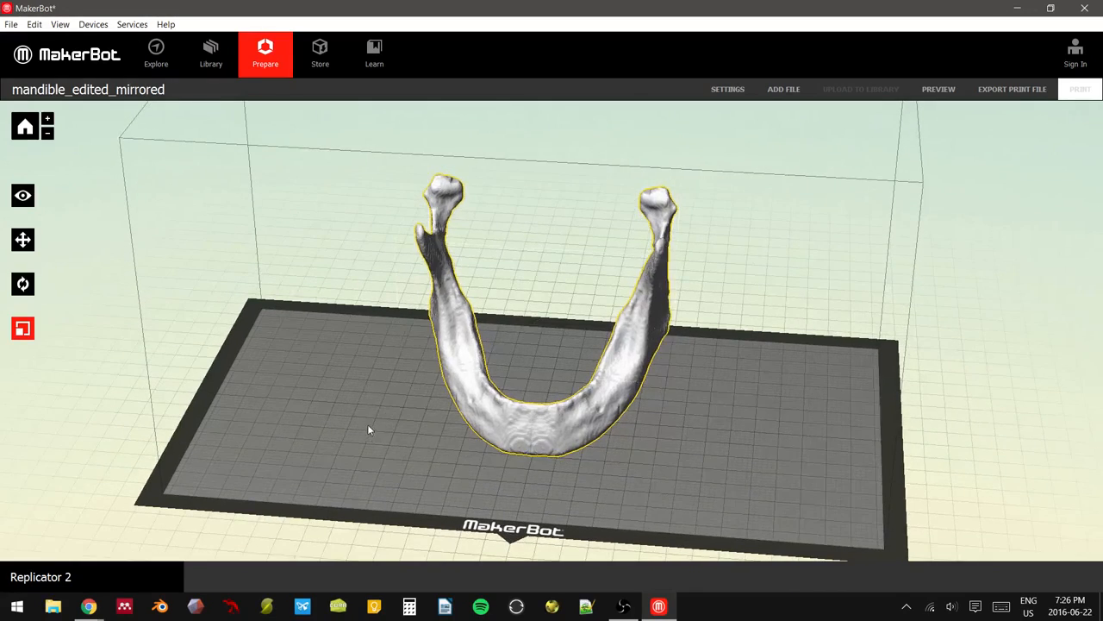
{"action": "right_click_drag", "start_coordinate": [368, 425], "coordinate": [352, 401]}
{"action": "left_click_drag", "start_coordinate": [429, 400], "coordinate": [545, 359]}
{"action": "left_click_drag", "start_coordinate": [375, 424], "coordinate": [363, 402]}
{"action": "right_click_drag", "start_coordinate": [363, 402], "coordinate": [348, 436]}
{"action": "scroll", "coordinate": [371, 399], "scroll_direction": "down", "scroll_amount": 5}
{"action": "scroll", "coordinate": [345, 431], "scroll_direction": "up", "scroll_amount": 6}
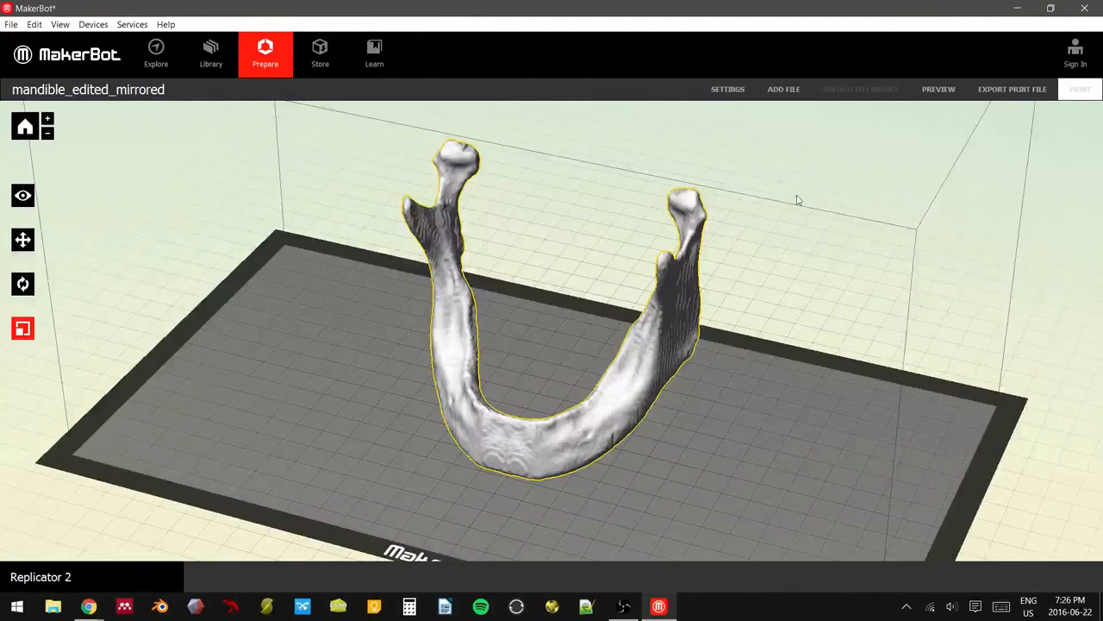